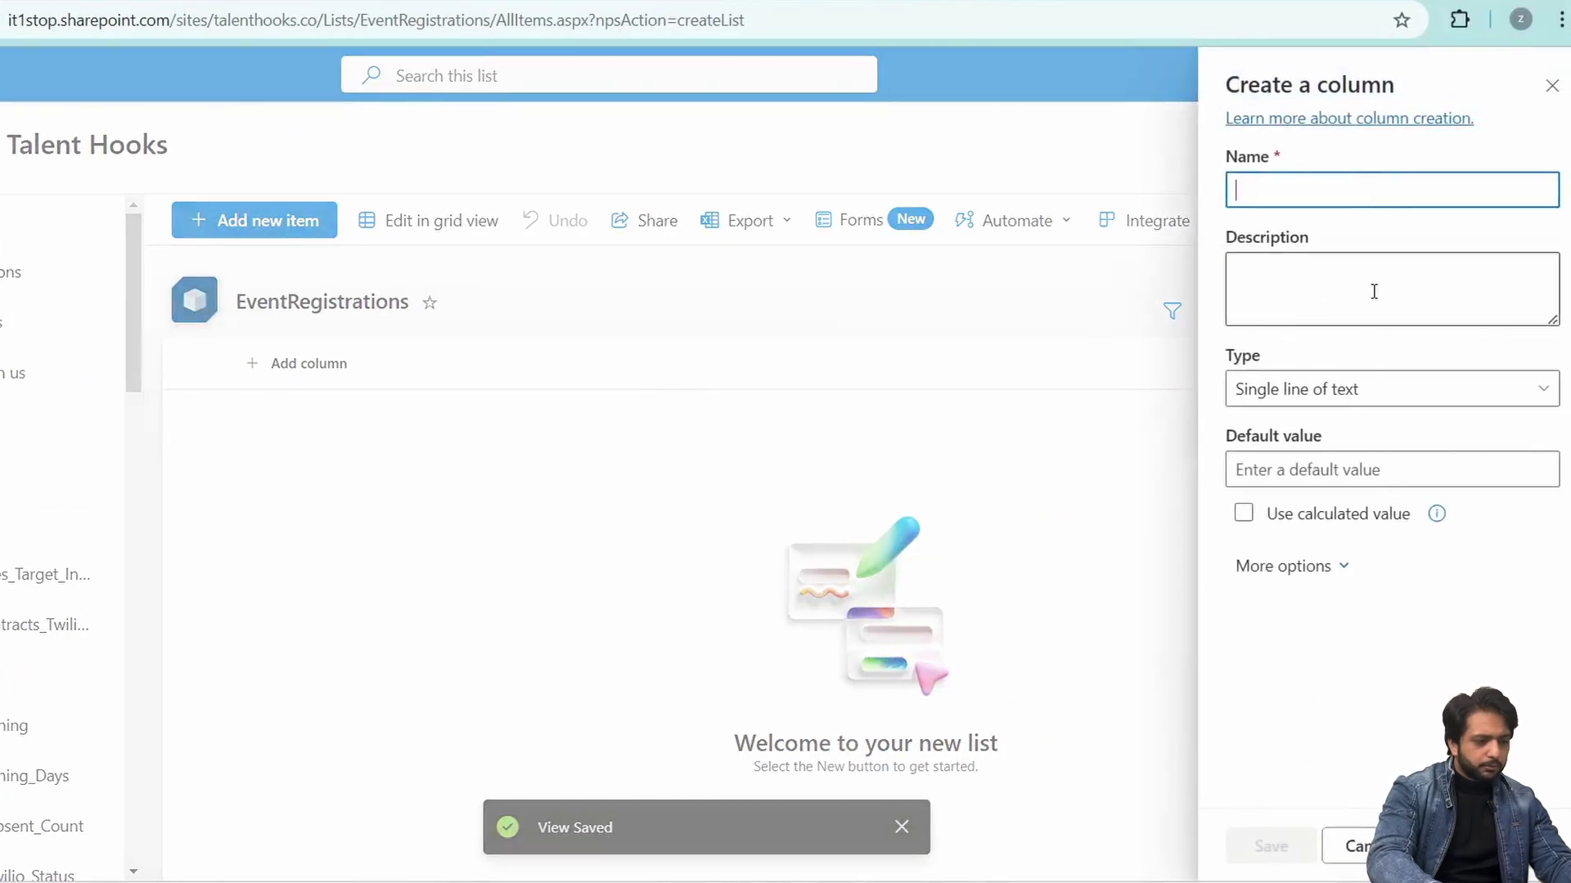
- Add the Name column and a PhoneNumber number column to the list
{"action": "type", "text": "Name"}
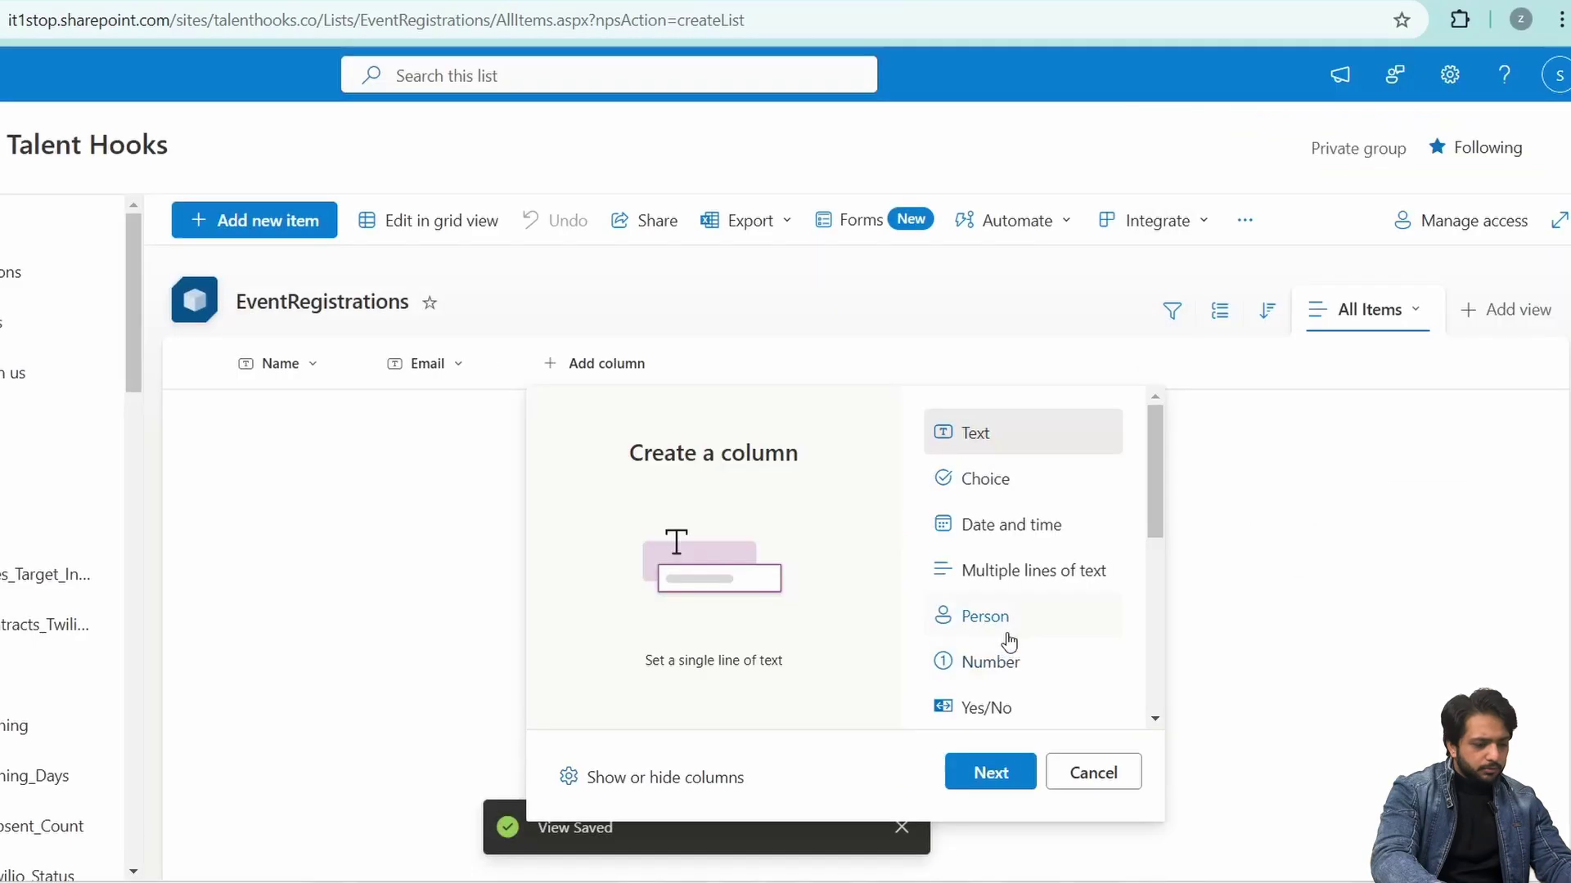
{"action": "left_click", "coordinate": [999, 652]}
{"action": "left_click", "coordinate": [982, 781]}
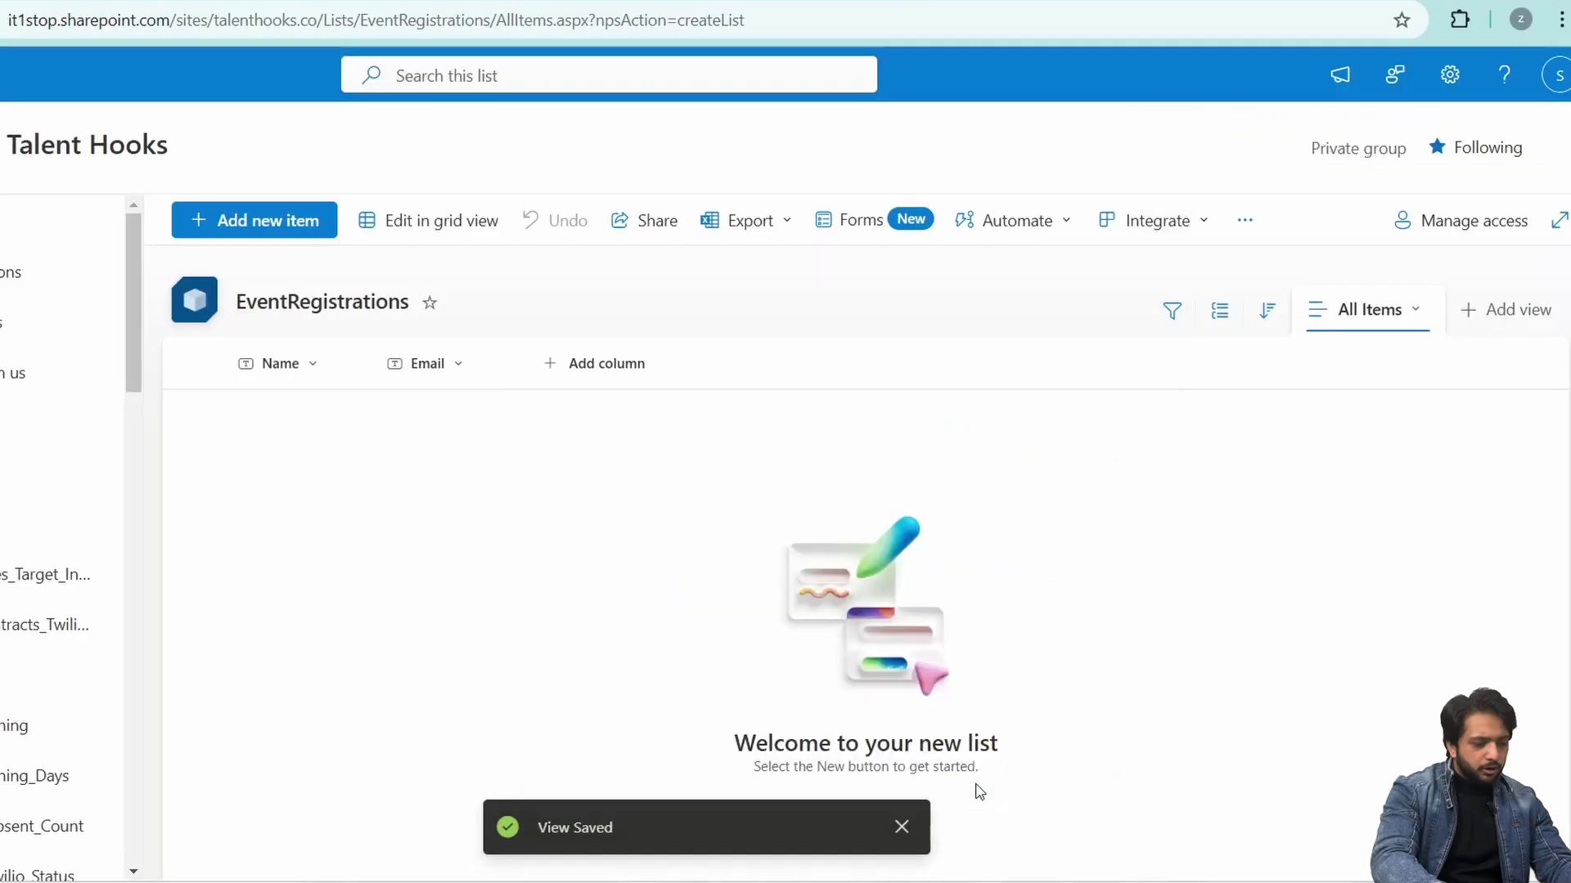
{"action": "type", "text": "Phon"}
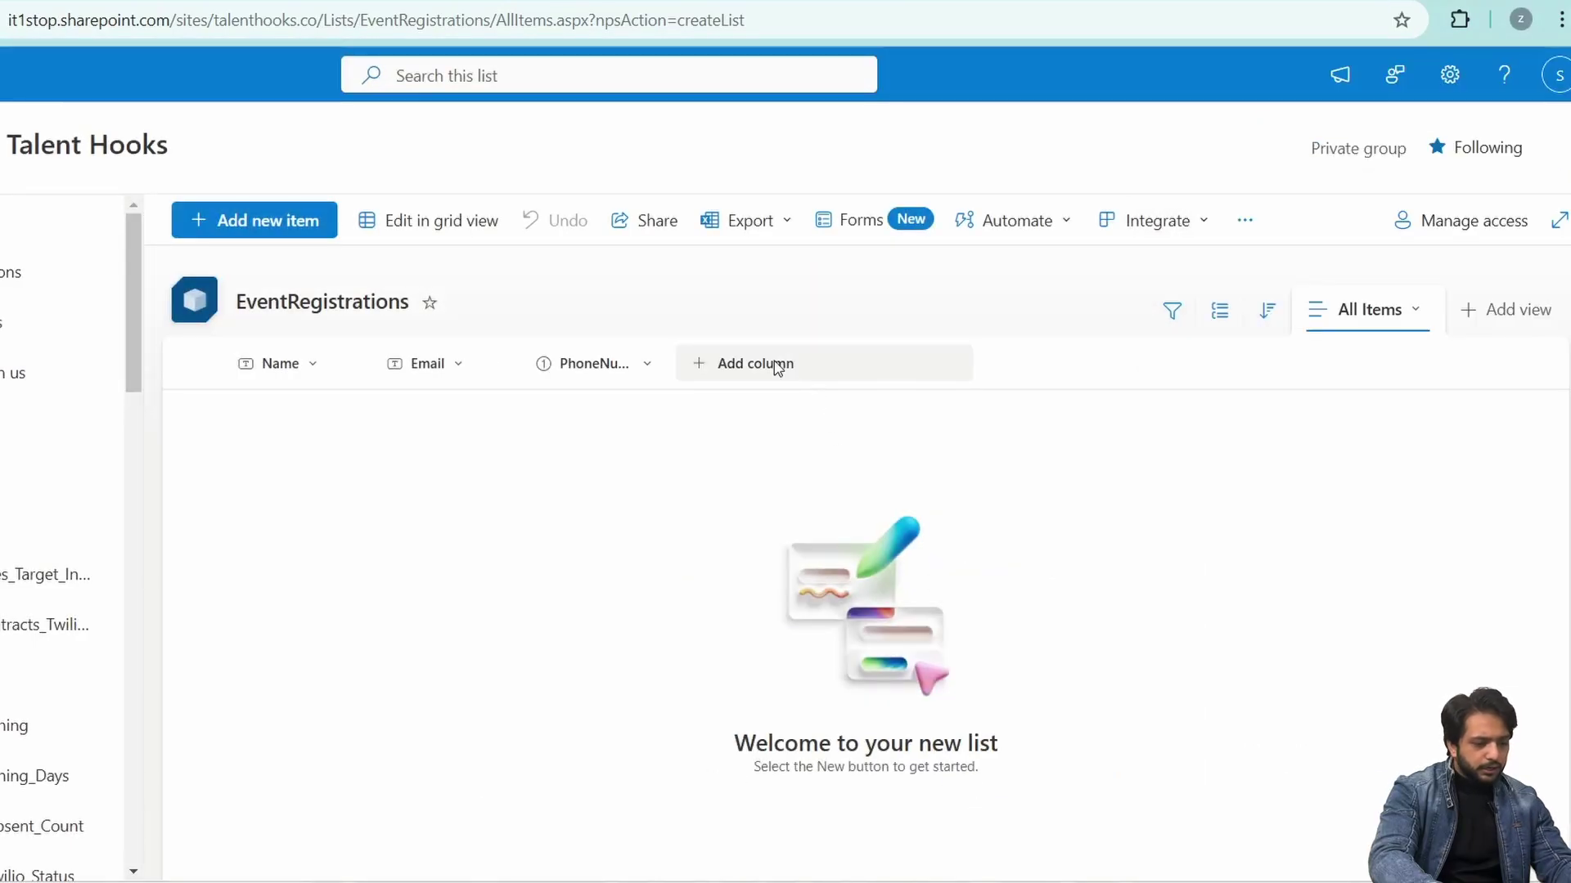
- Add an EventType choice column with Webinar, Seminar and Workshop, defaulting to Webinar
{"action": "left_click", "coordinate": [776, 362]}
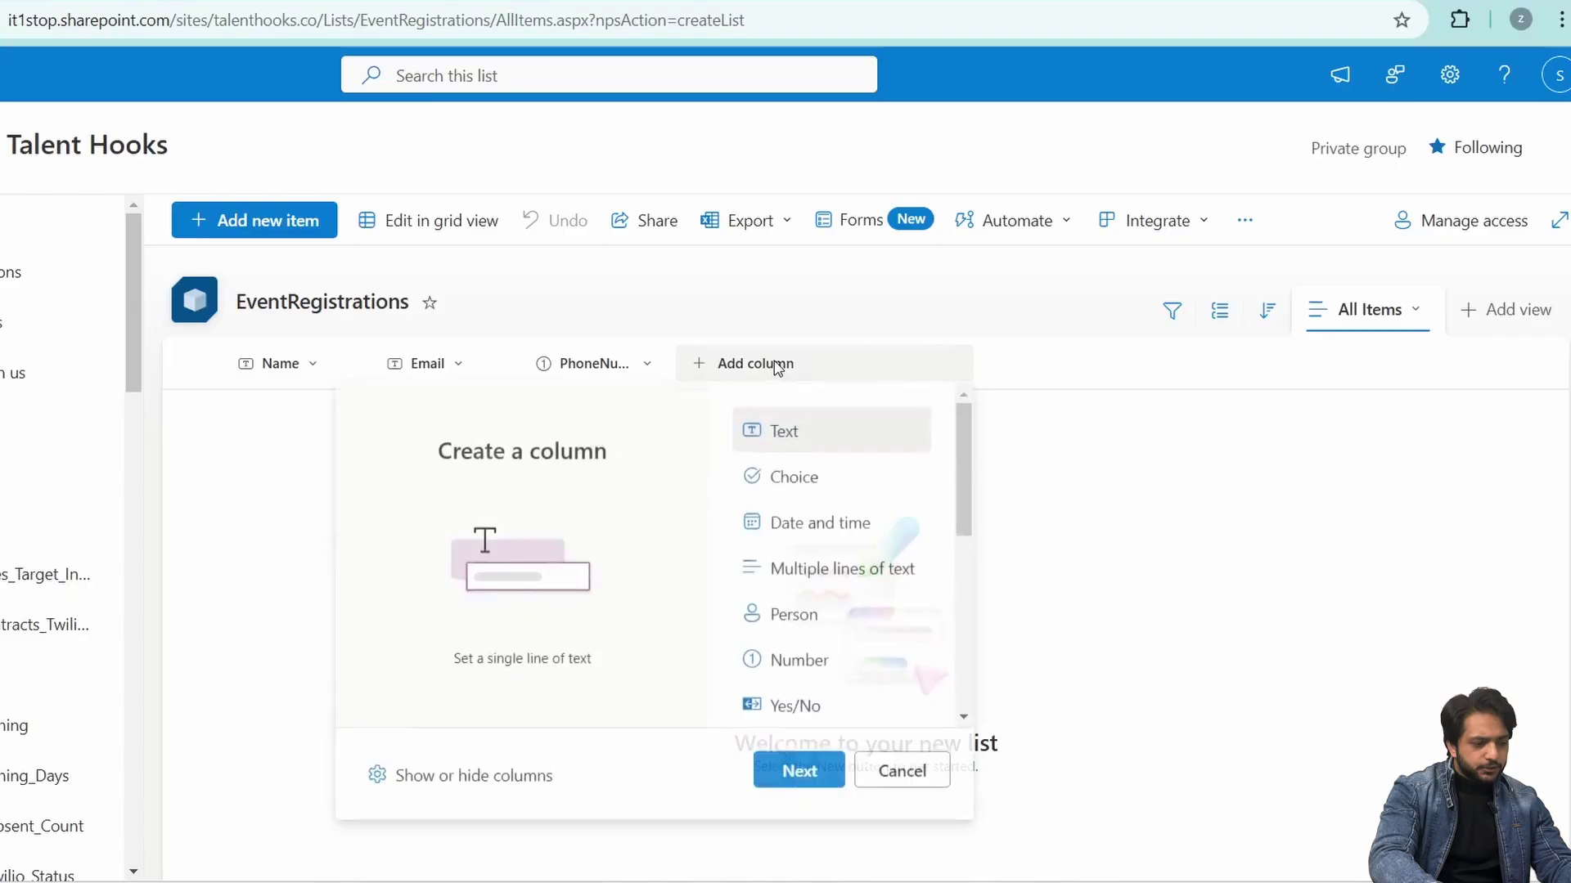
{"action": "left_click", "coordinate": [863, 491]}
{"action": "key", "text": "Return"}
{"action": "type", "text": "Eve"}
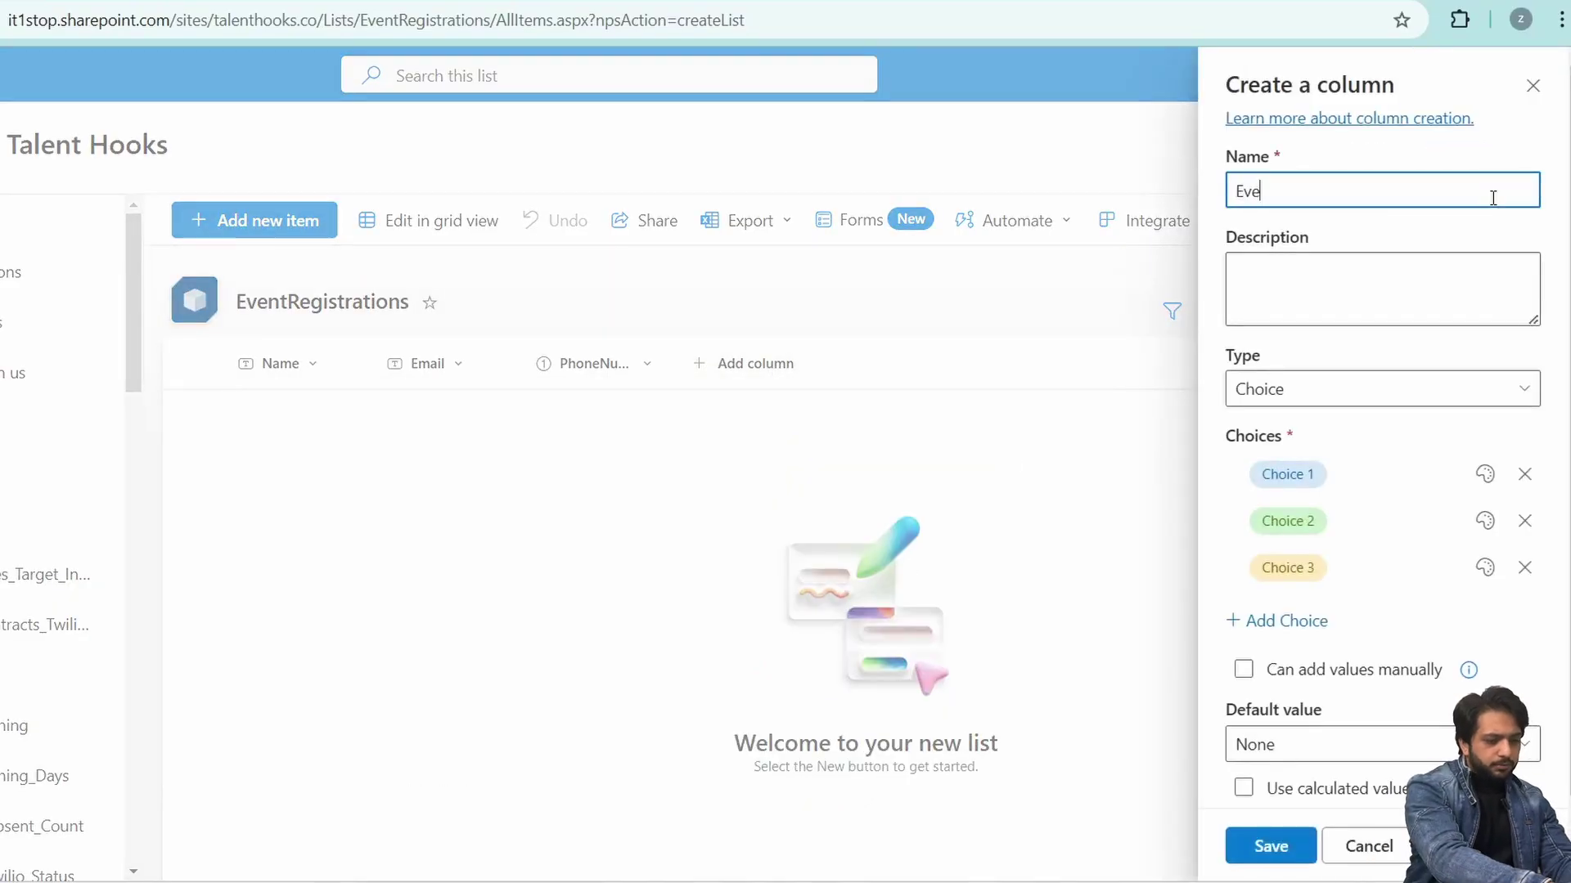
{"action": "type", "text": "ntType"}
{"action": "left_click", "coordinate": [1303, 473]}
{"action": "type", "text": "Webinar"}
{"action": "left_click", "coordinate": [1288, 522]}
{"action": "type", "text": "Se"}
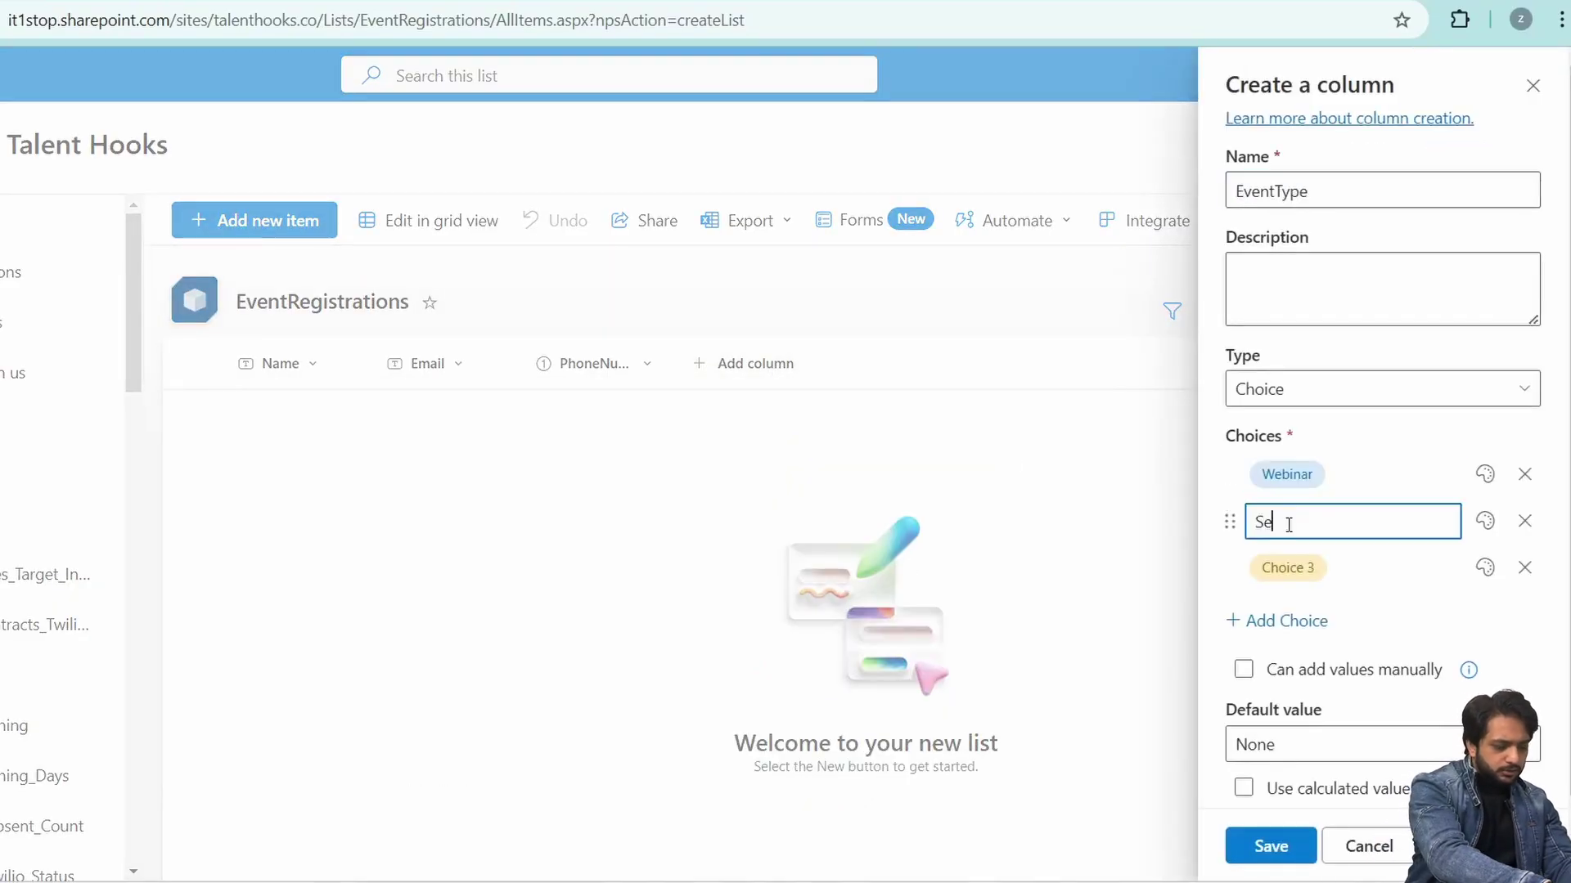
{"action": "type", "text": "minar"}
{"action": "left_click", "coordinate": [1289, 568]}
{"action": "type", "text": "Workshop"}
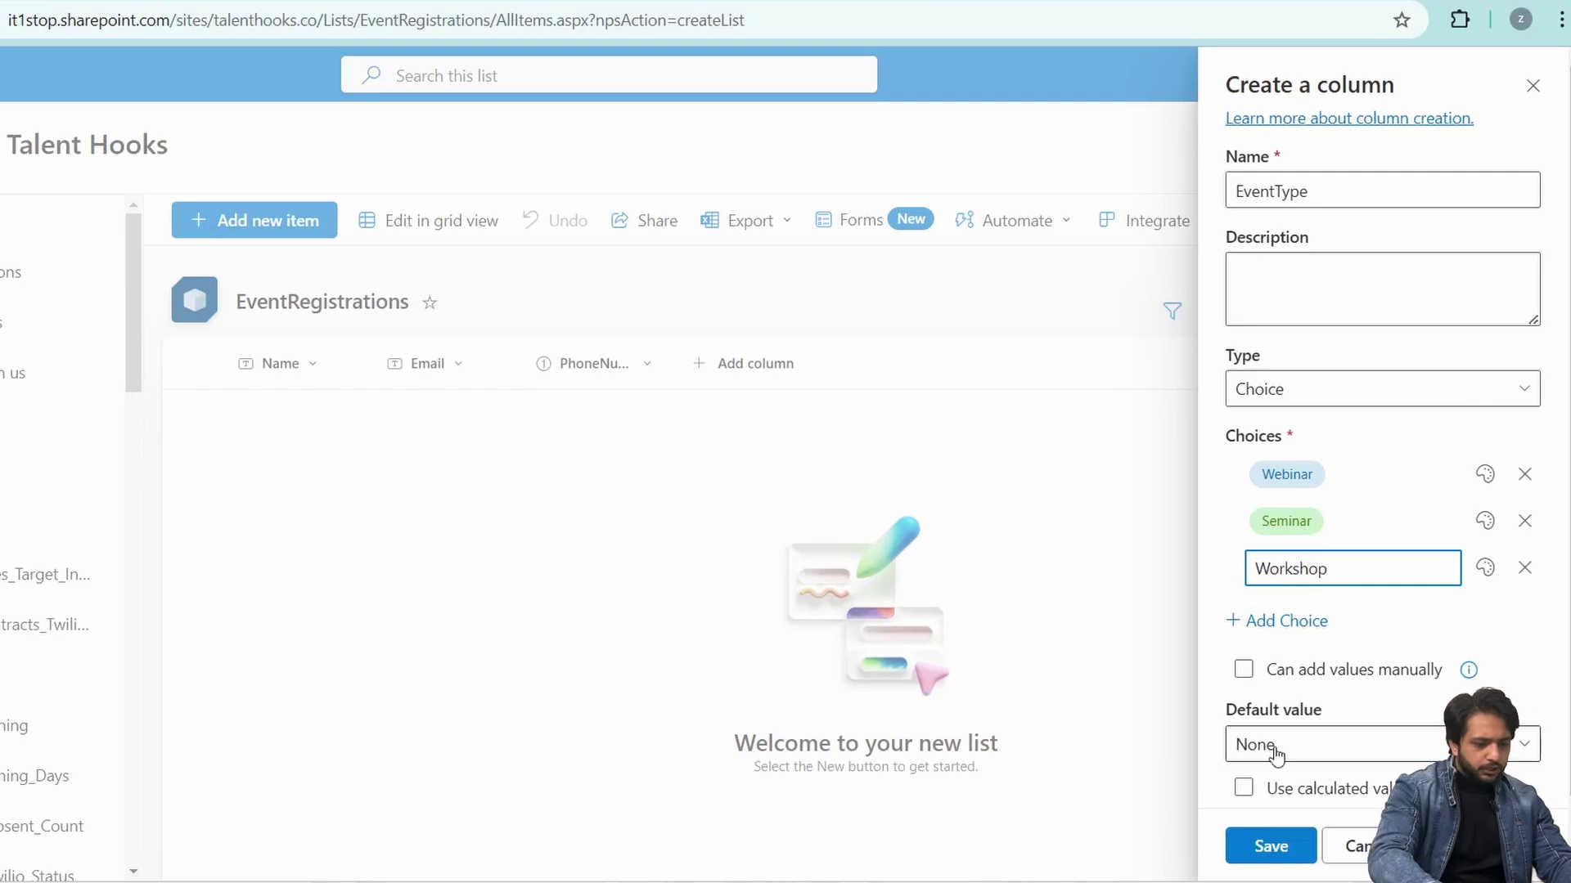
{"action": "left_click", "coordinate": [1272, 746]}
{"action": "left_click", "coordinate": [1321, 627]}
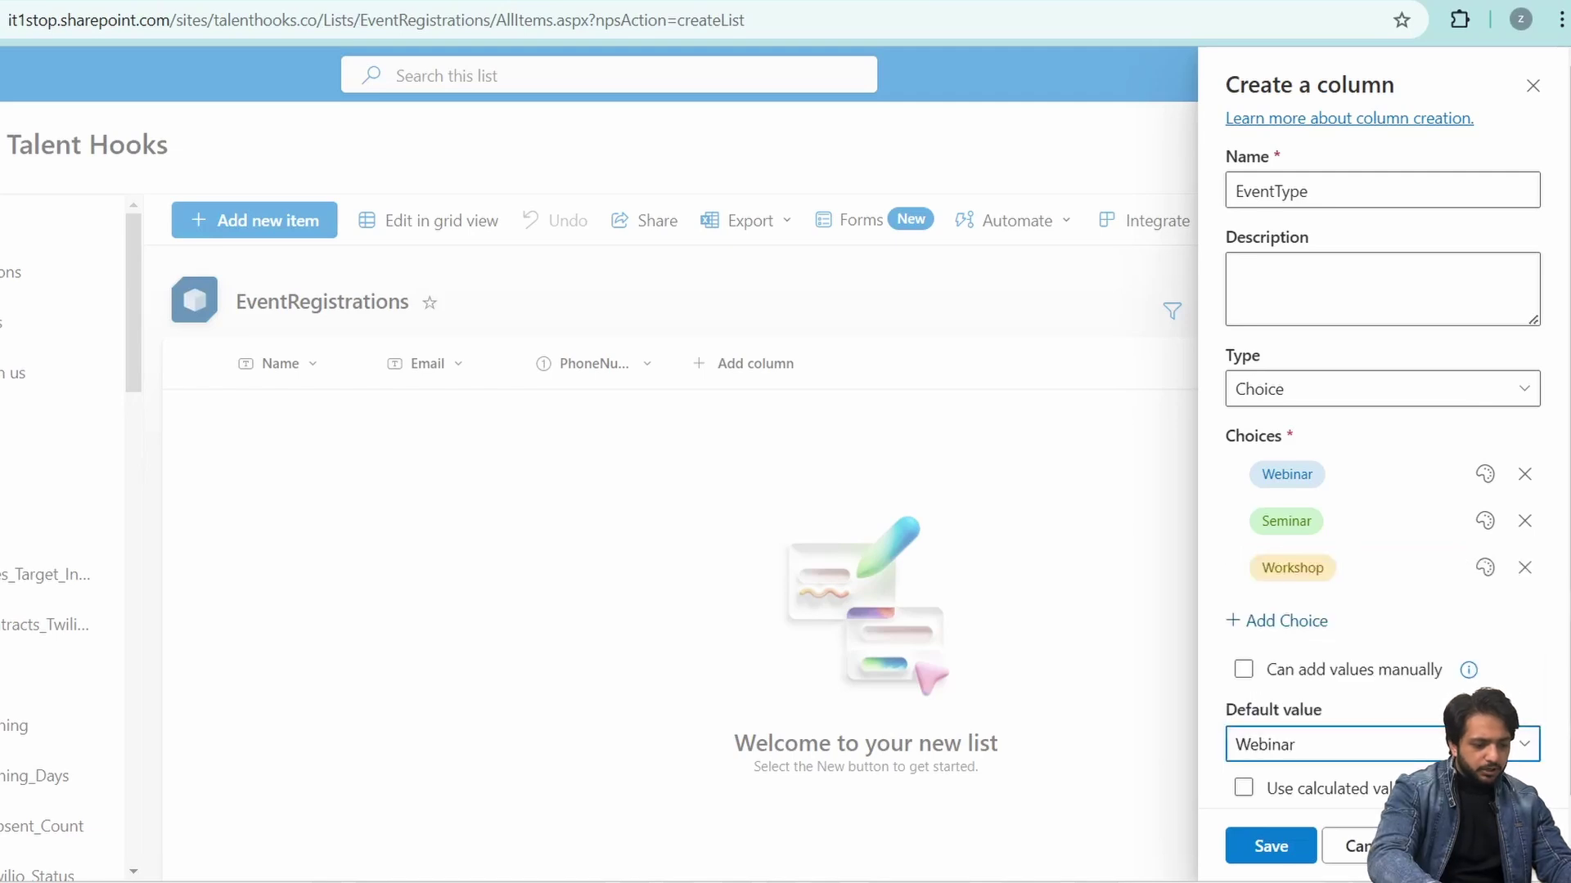
- Add an Attendees number column to the list
{"action": "left_click", "coordinate": [895, 364]}
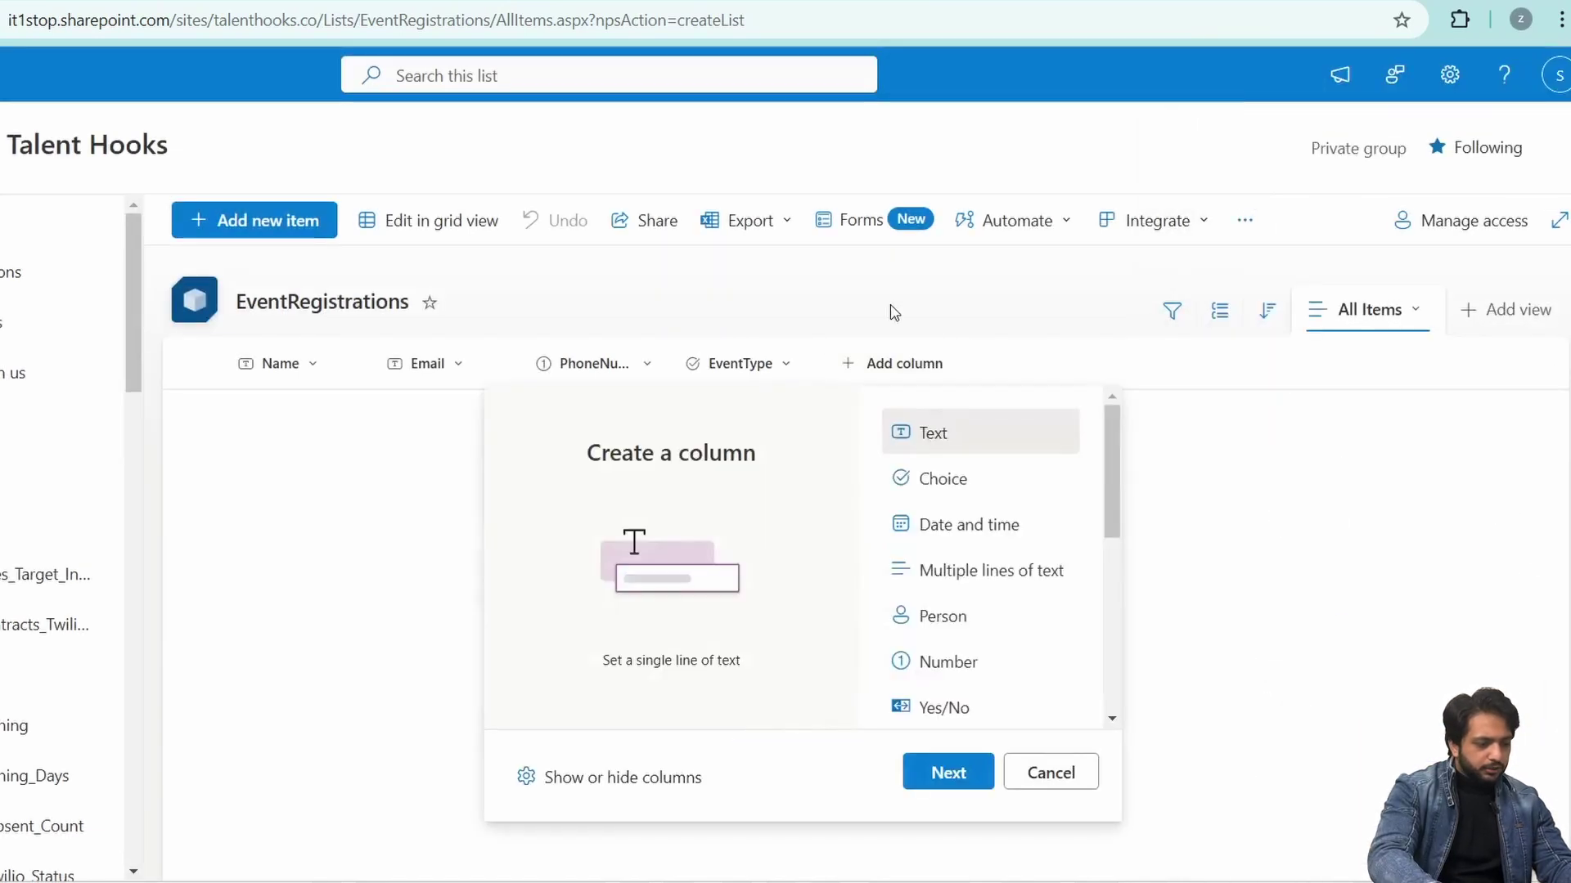
{"action": "left_click", "coordinate": [993, 675]}
{"action": "left_click", "coordinate": [950, 772]}
{"action": "type", "text": "At"}
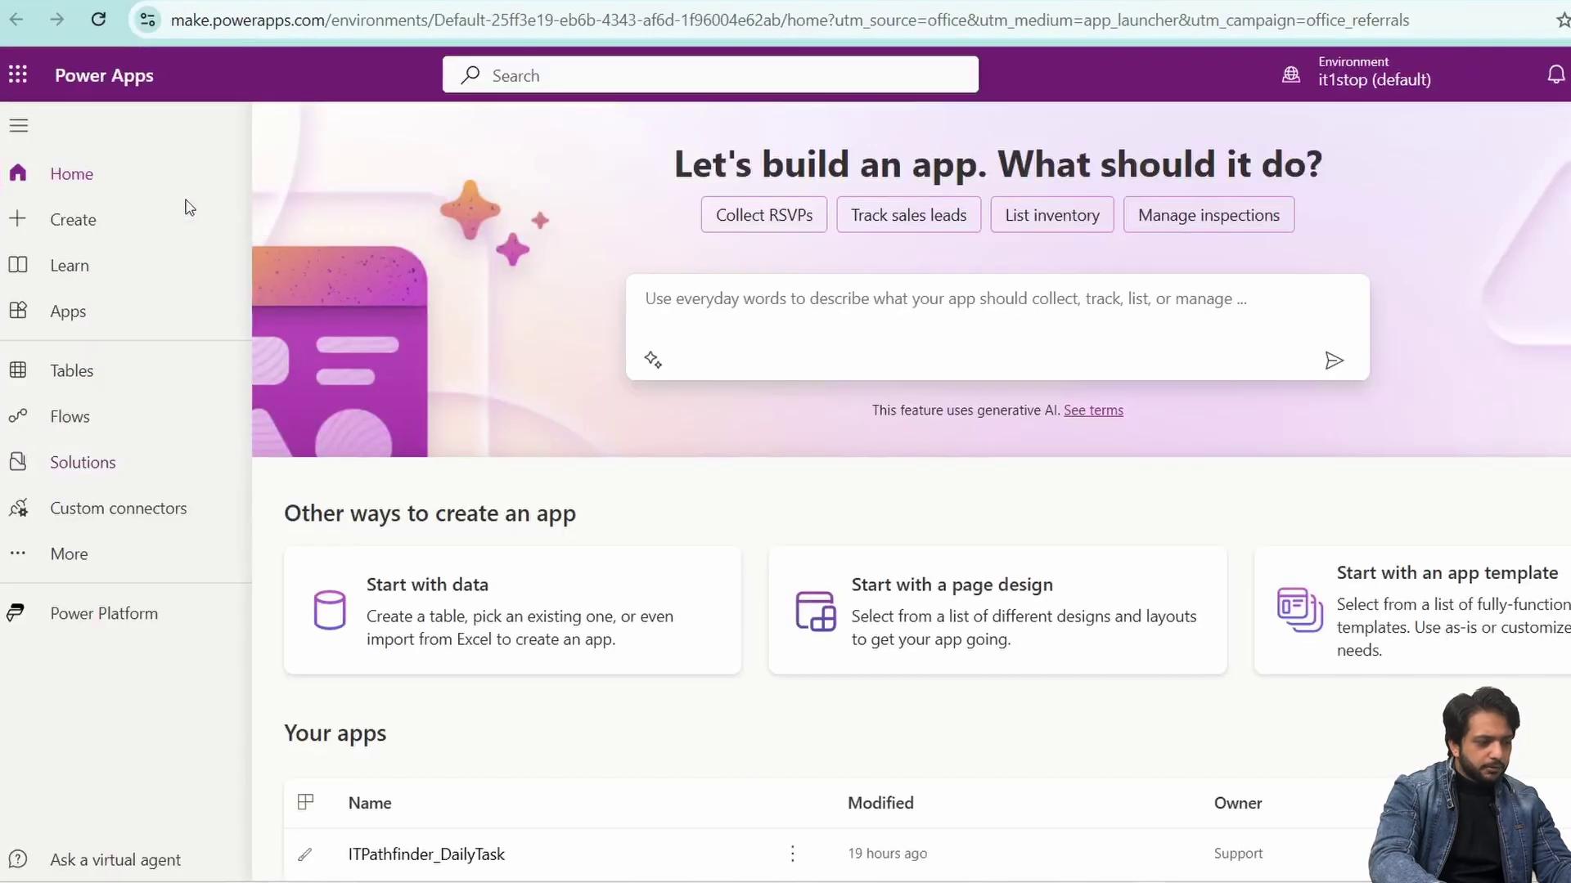
- Create a blank canvas app named Event Registration App
{"action": "left_click", "coordinate": [131, 223]}
{"action": "left_click", "coordinate": [466, 432]}
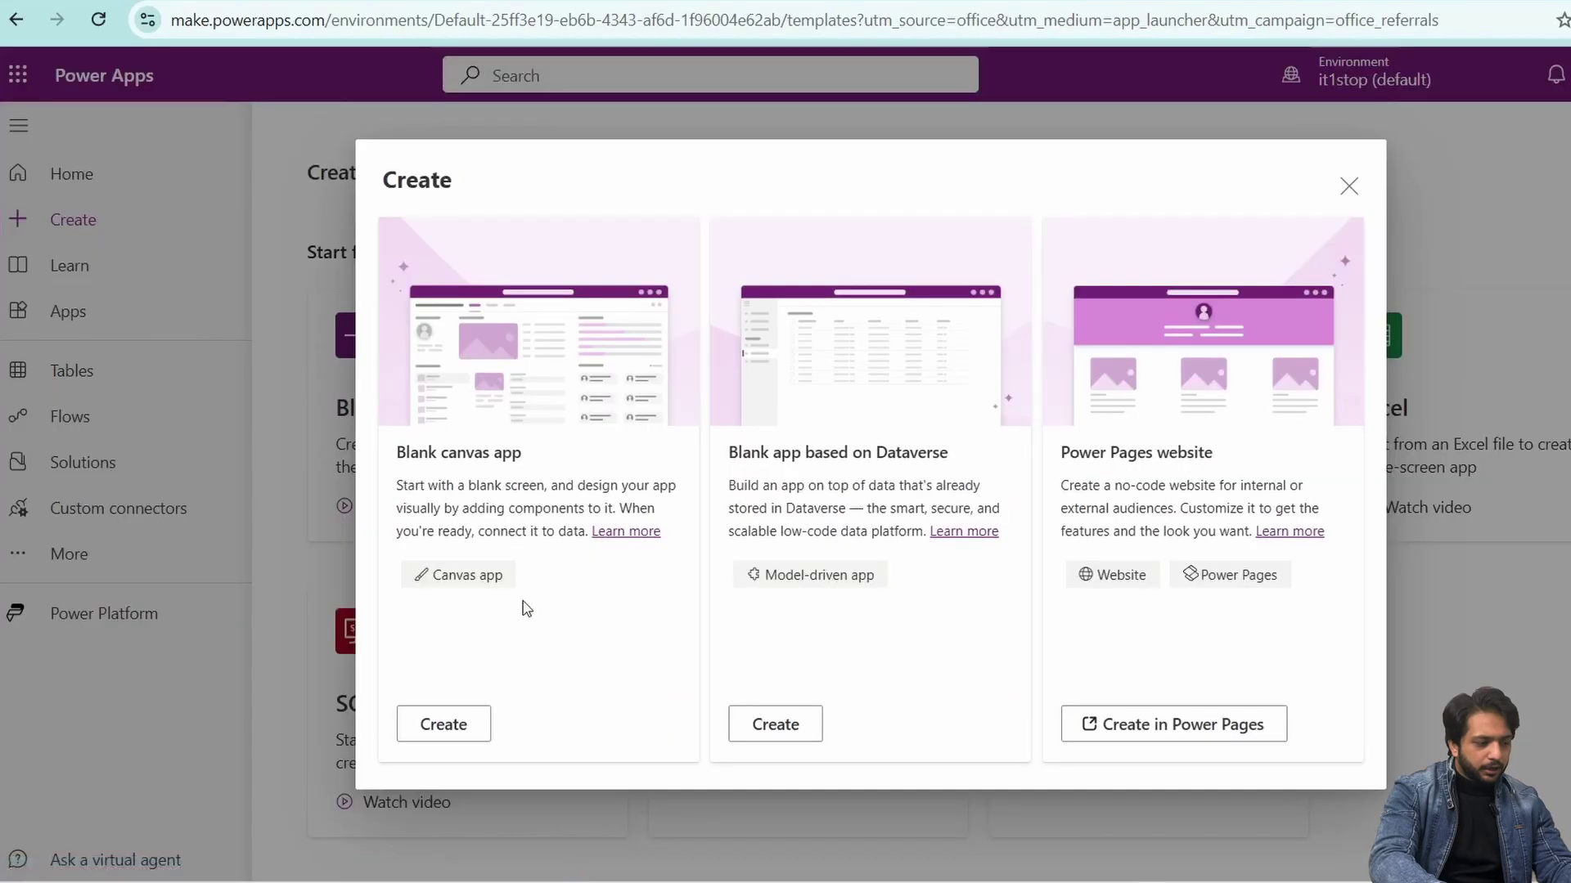
{"action": "left_click", "coordinate": [441, 723]}
{"action": "type", "text": "E"}
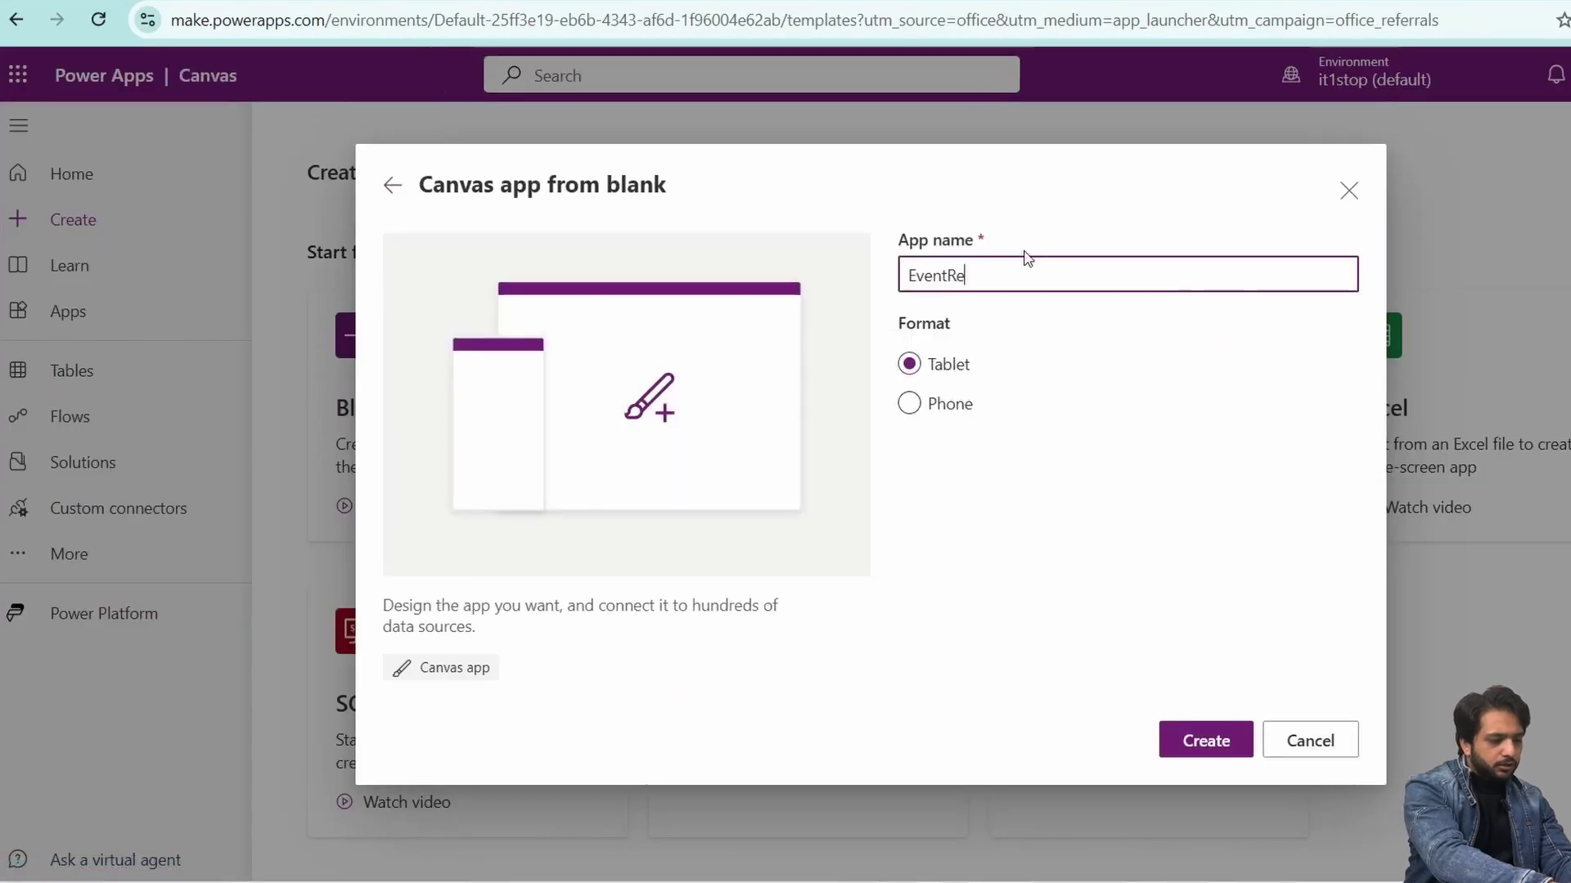
{"action": "type", "text": "ventRe"}
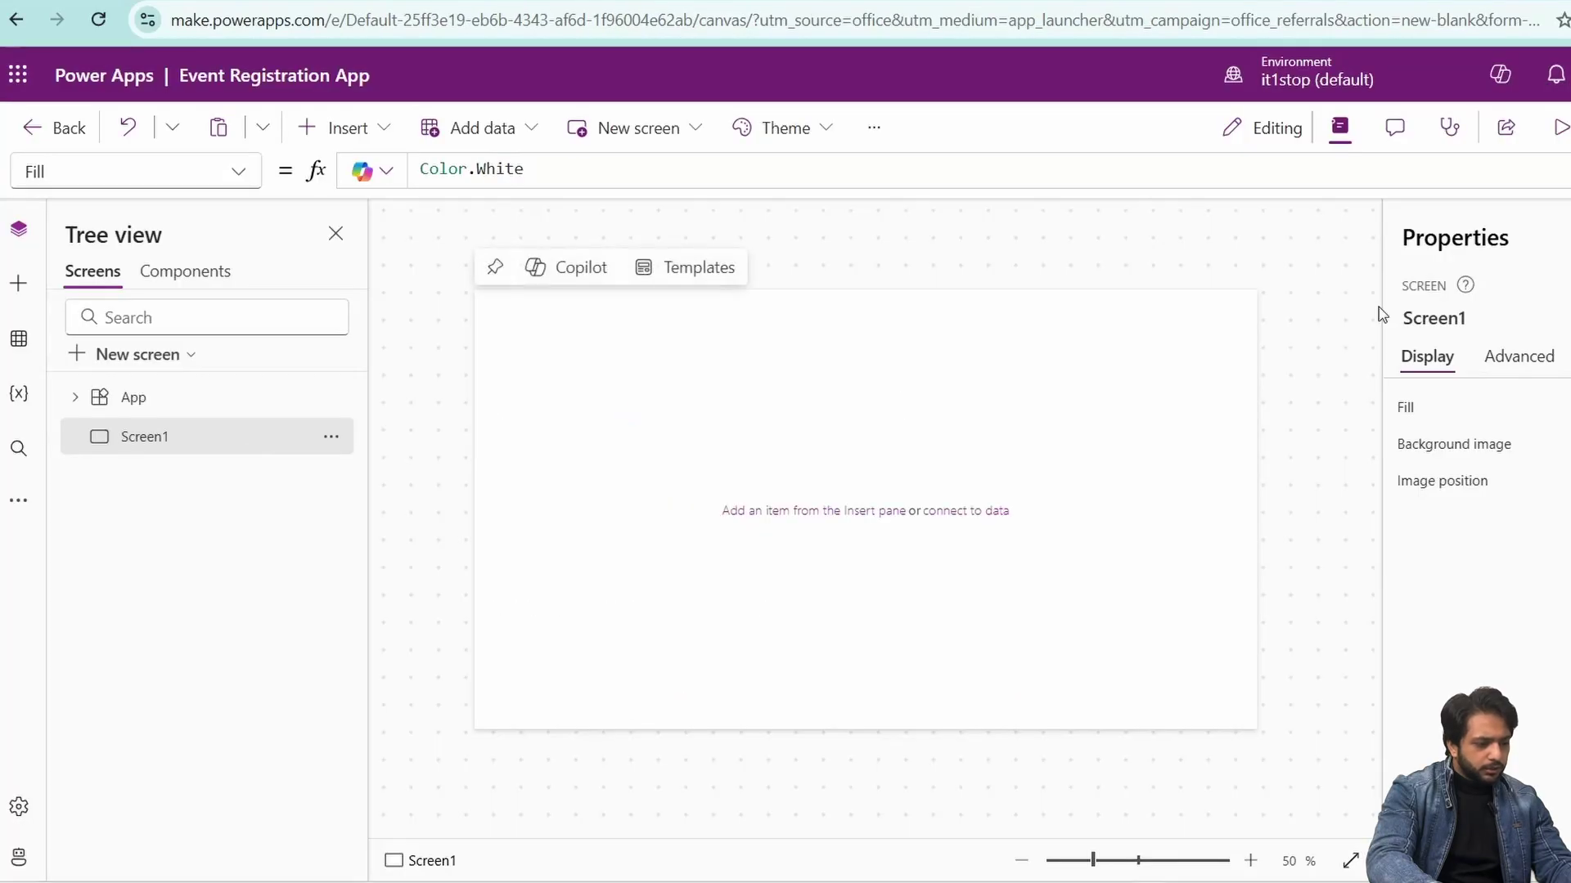
- Rename the screen to Register and insert an edit form on it
{"action": "left_click", "coordinate": [1485, 319]}
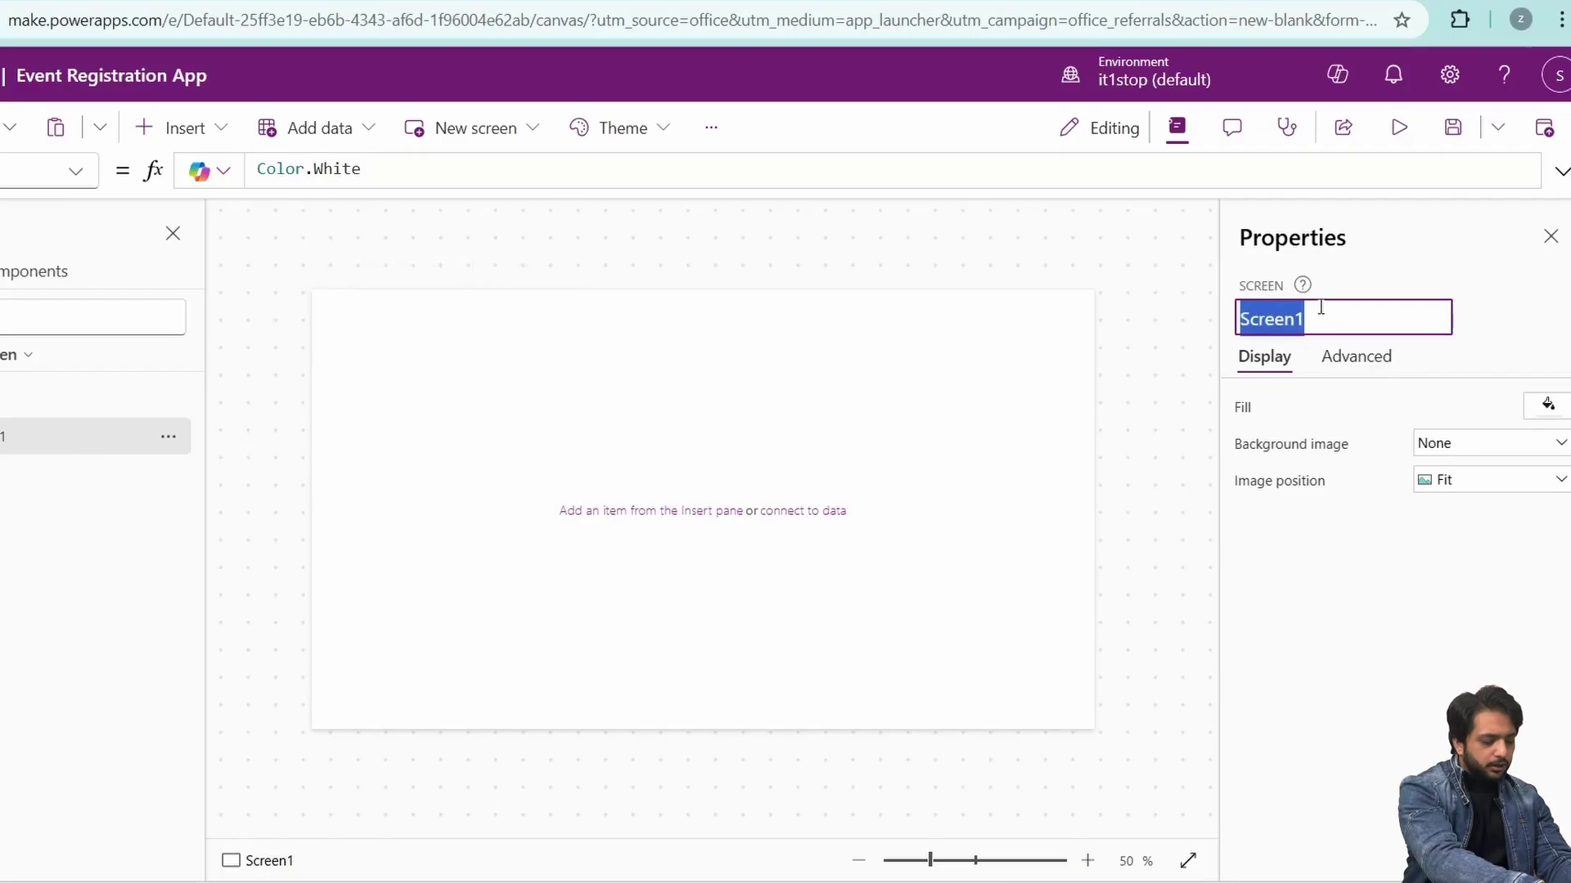
{"action": "type", "text": "Register"}
{"action": "key", "text": "Return"}
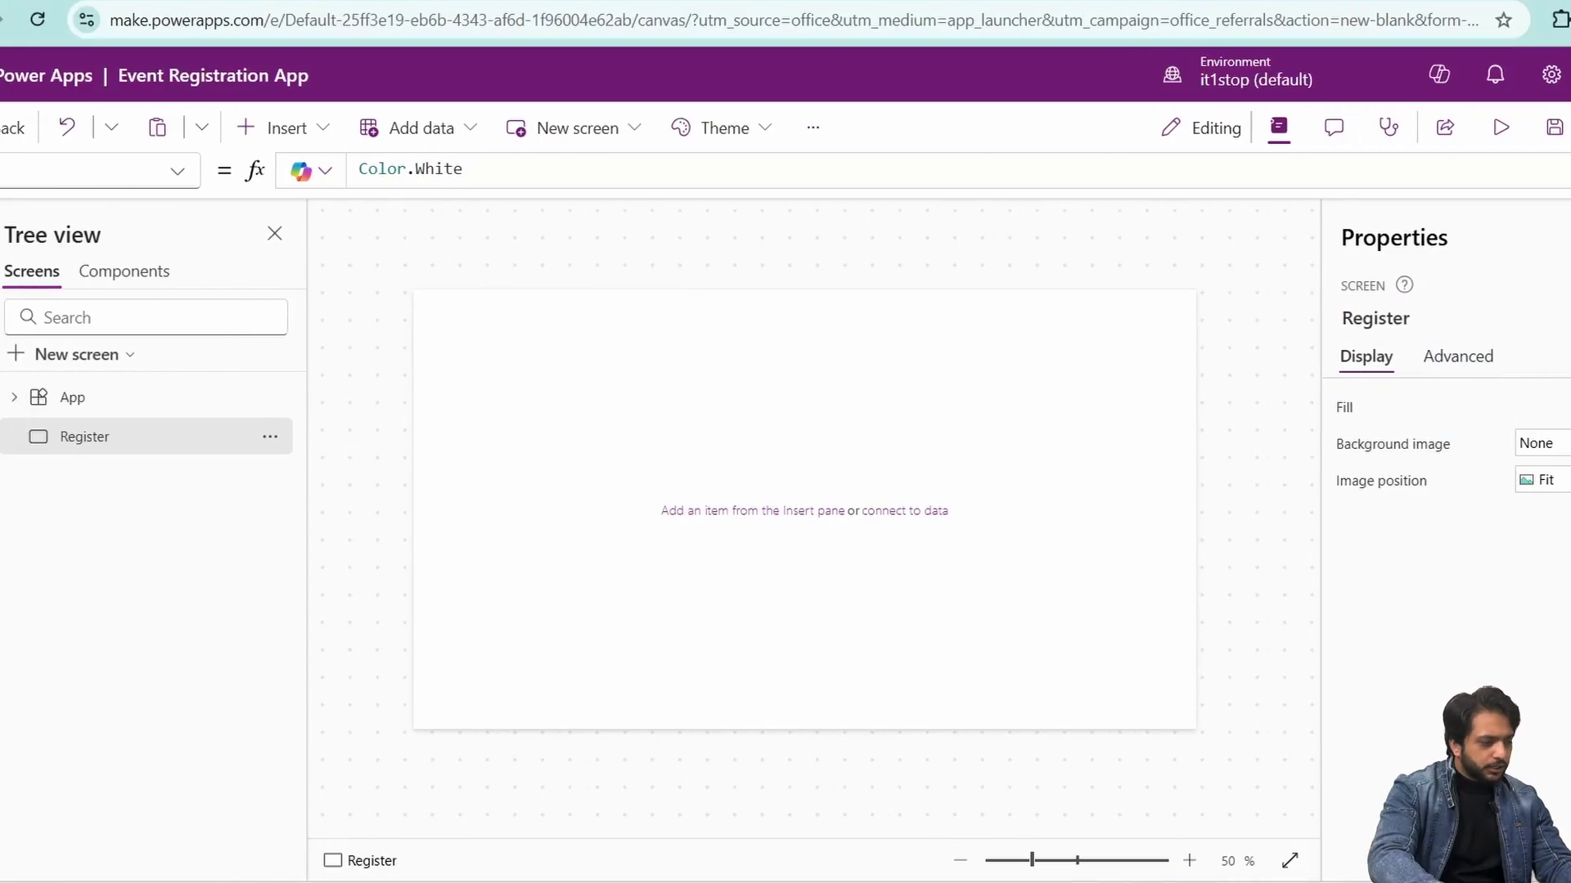
{"action": "left_click", "coordinate": [21, 283]}
{"action": "left_click", "coordinate": [123, 430]}
{"action": "left_click", "coordinate": [818, 347]}
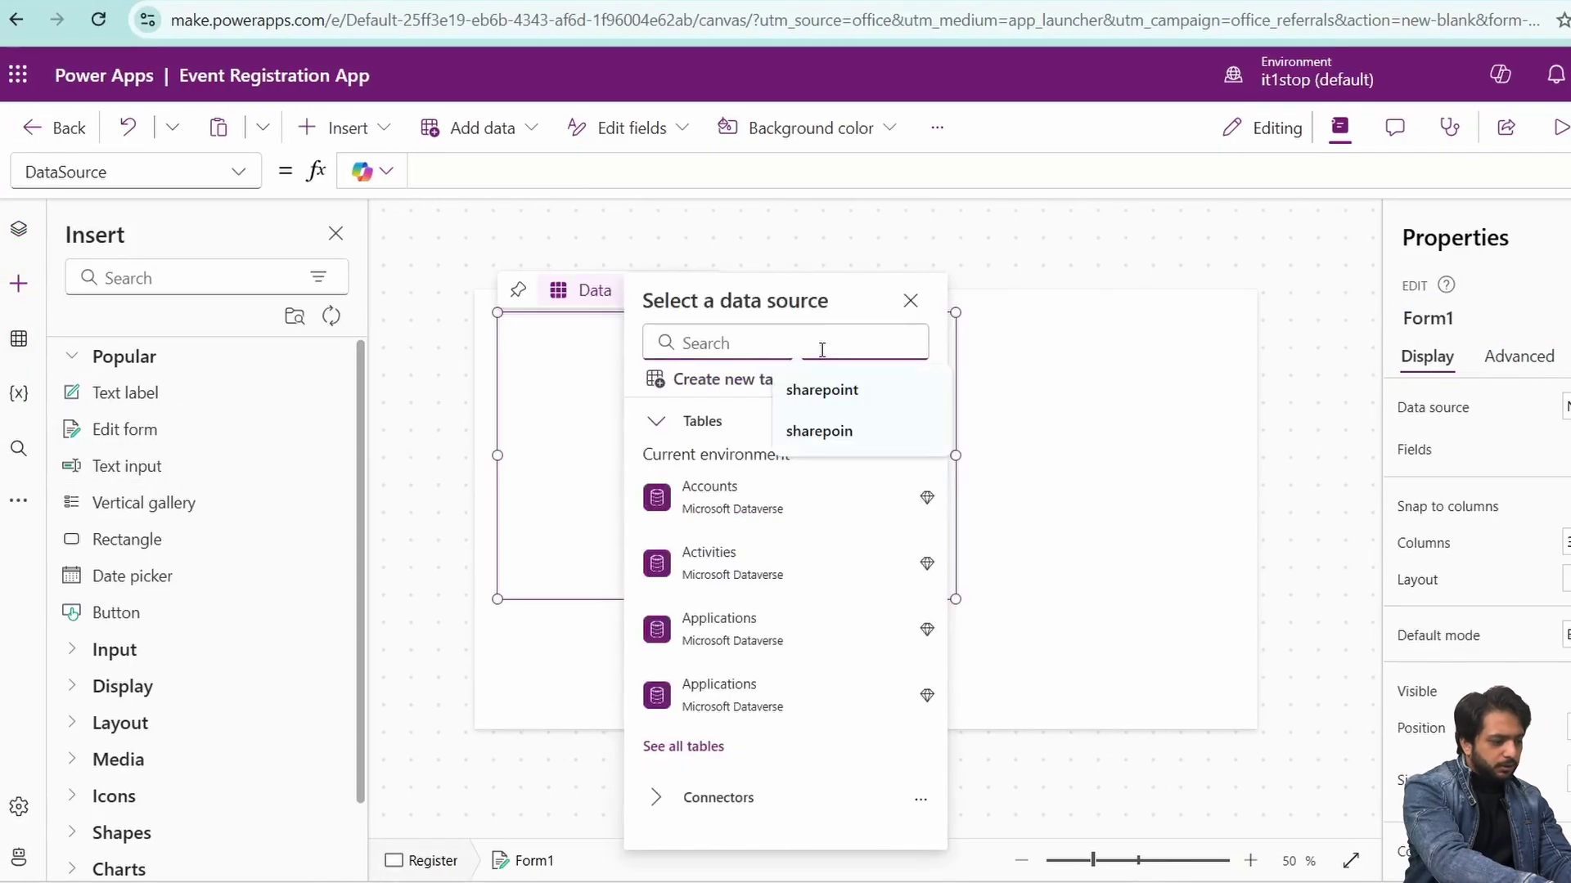
- Connect the form to the EventRegistrations list on the recent SharePoint site
{"action": "type", "text": "sharepo"}
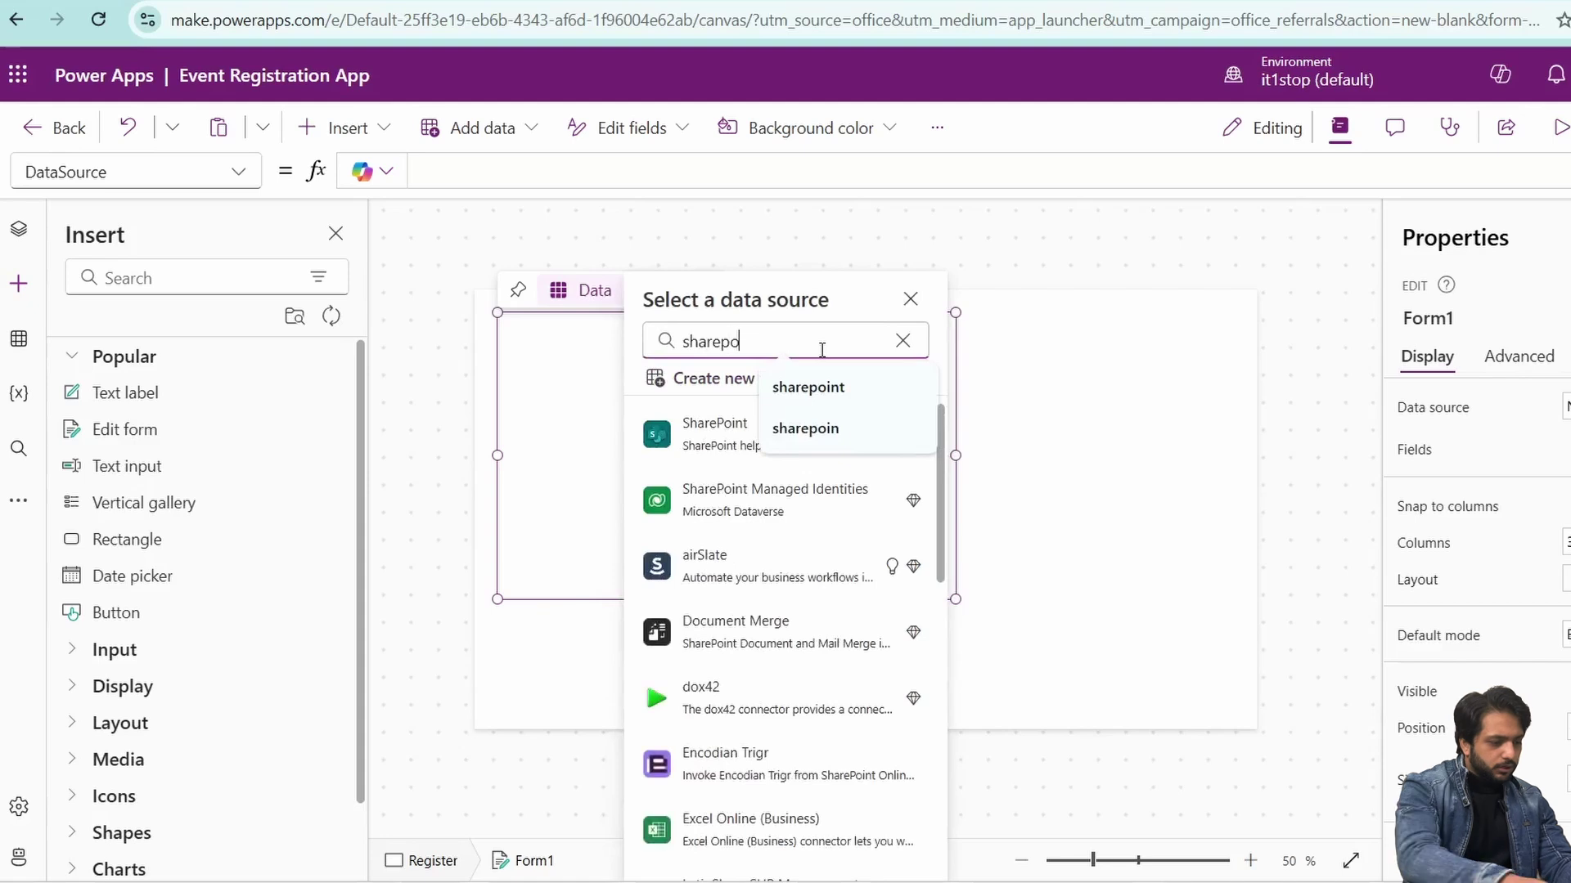
{"action": "left_click", "coordinate": [703, 434]}
{"action": "left_click", "coordinate": [1402, 606]}
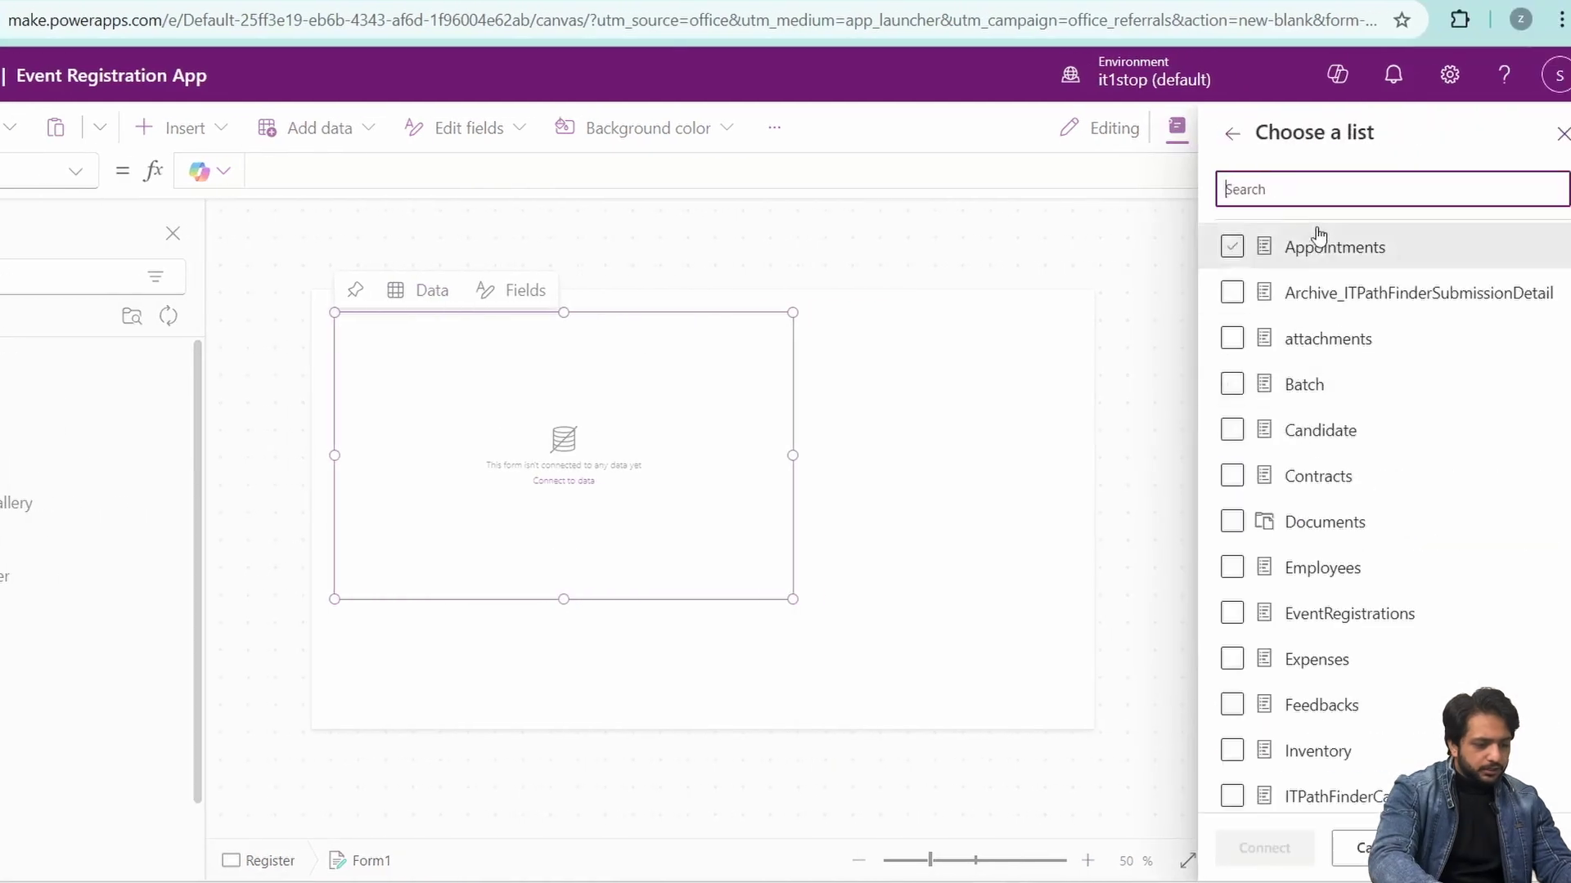
{"action": "type", "text": "Eve"}
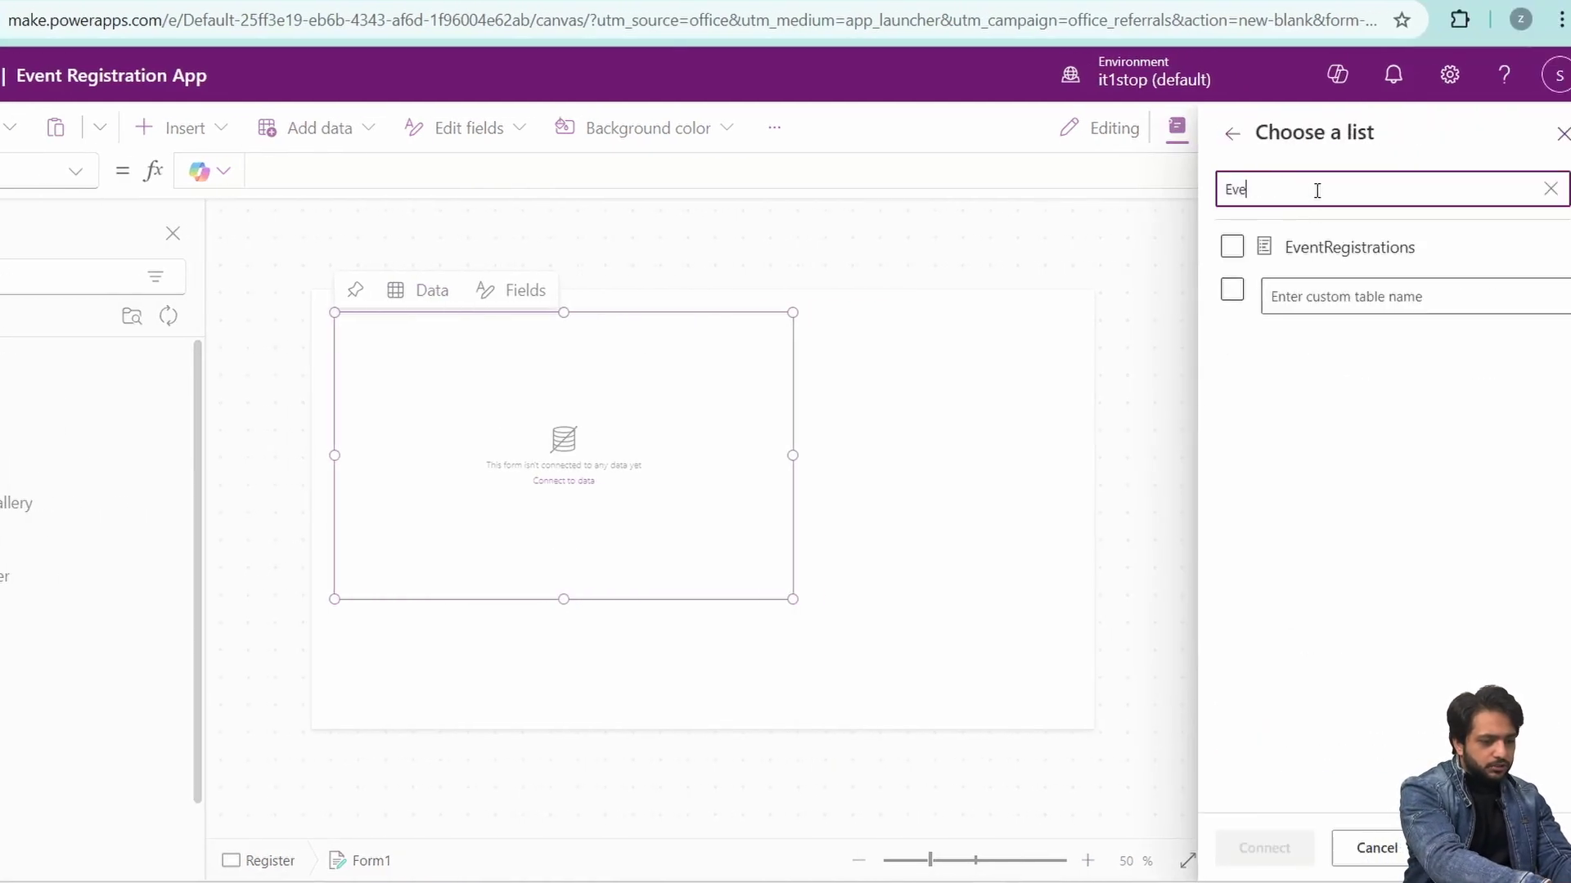
{"action": "type", "text": "m"}
{"action": "key", "text": "BackSpace"}
{"action": "left_click", "coordinate": [1258, 244]}
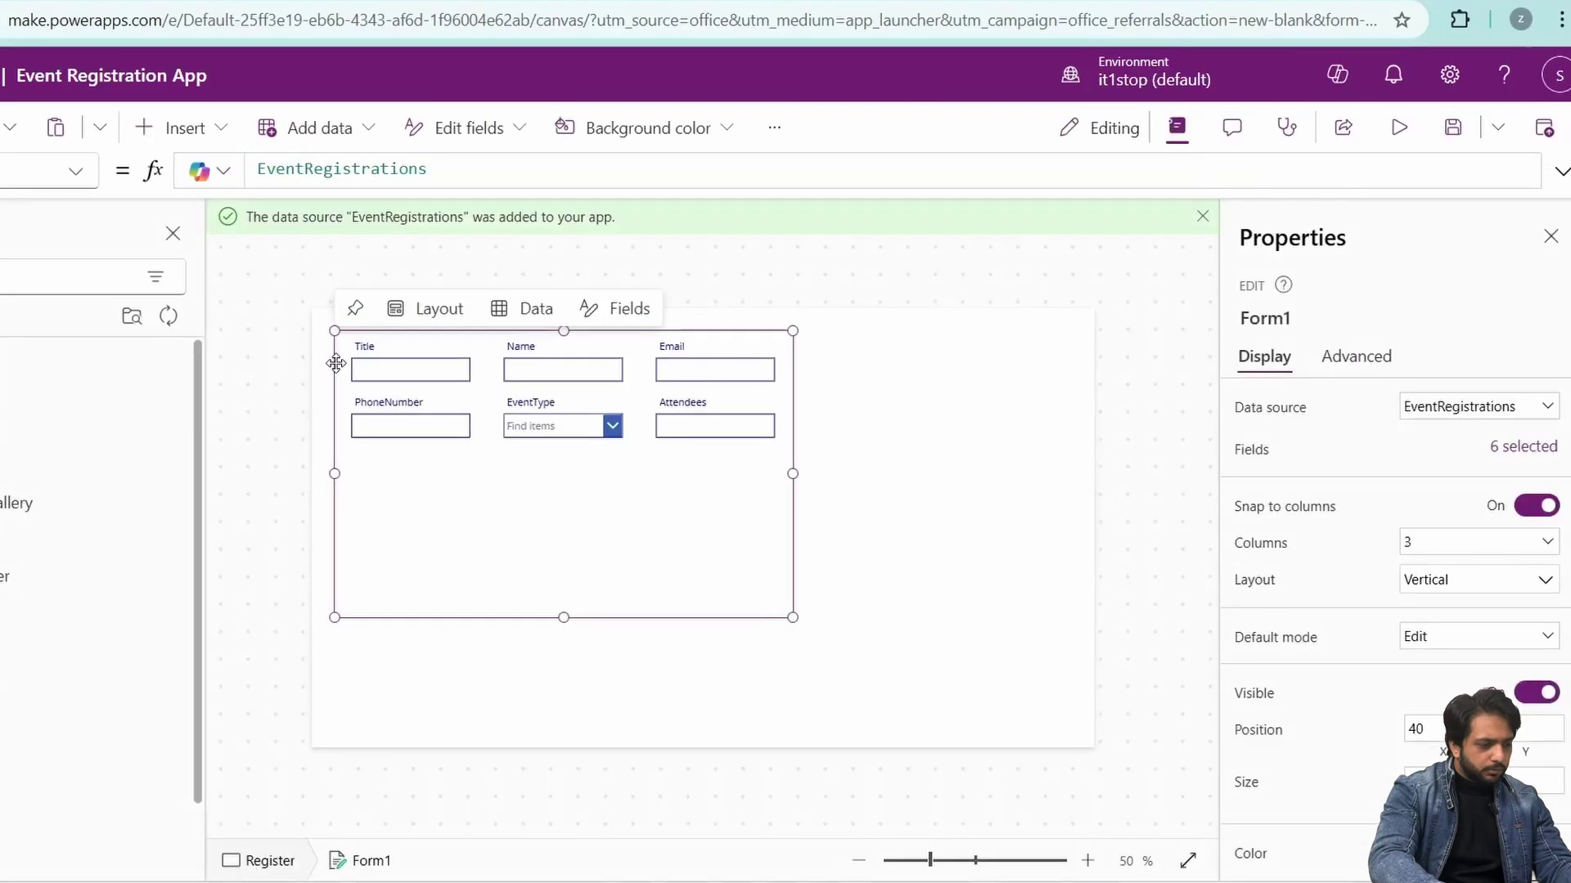
- Reposition the form on the screen and remove its Title field
{"action": "left_click", "coordinate": [333, 409]}
{"action": "left_click", "coordinate": [344, 467]}
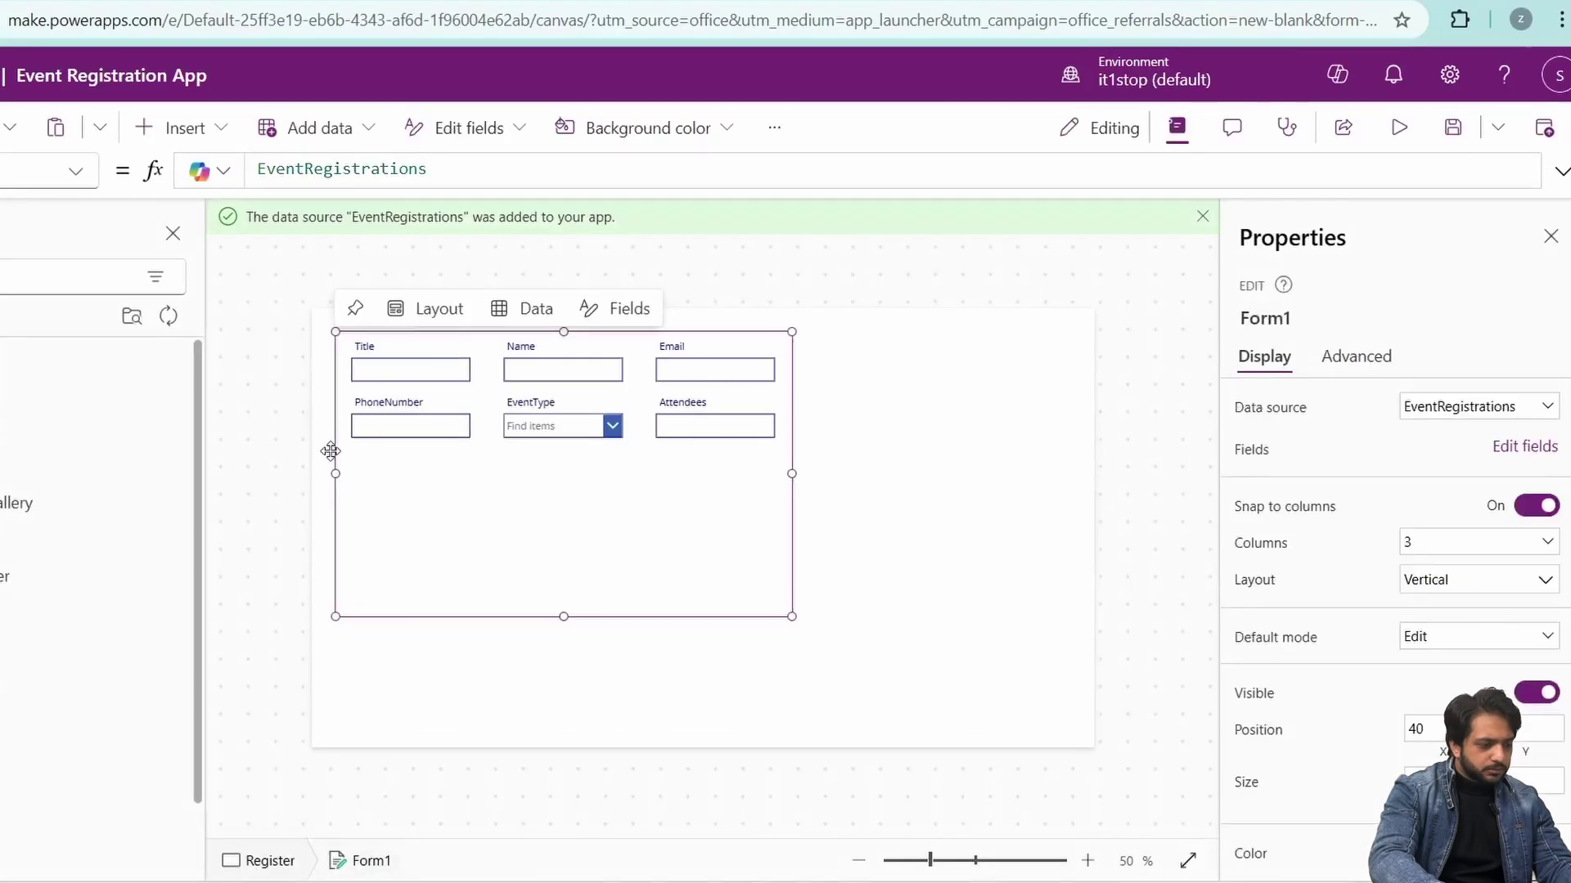
{"action": "left_click_drag", "start_coordinate": [331, 448], "coordinate": [328, 486]}
{"action": "left_click", "coordinate": [420, 396]}
{"action": "left_click", "coordinate": [609, 334]}
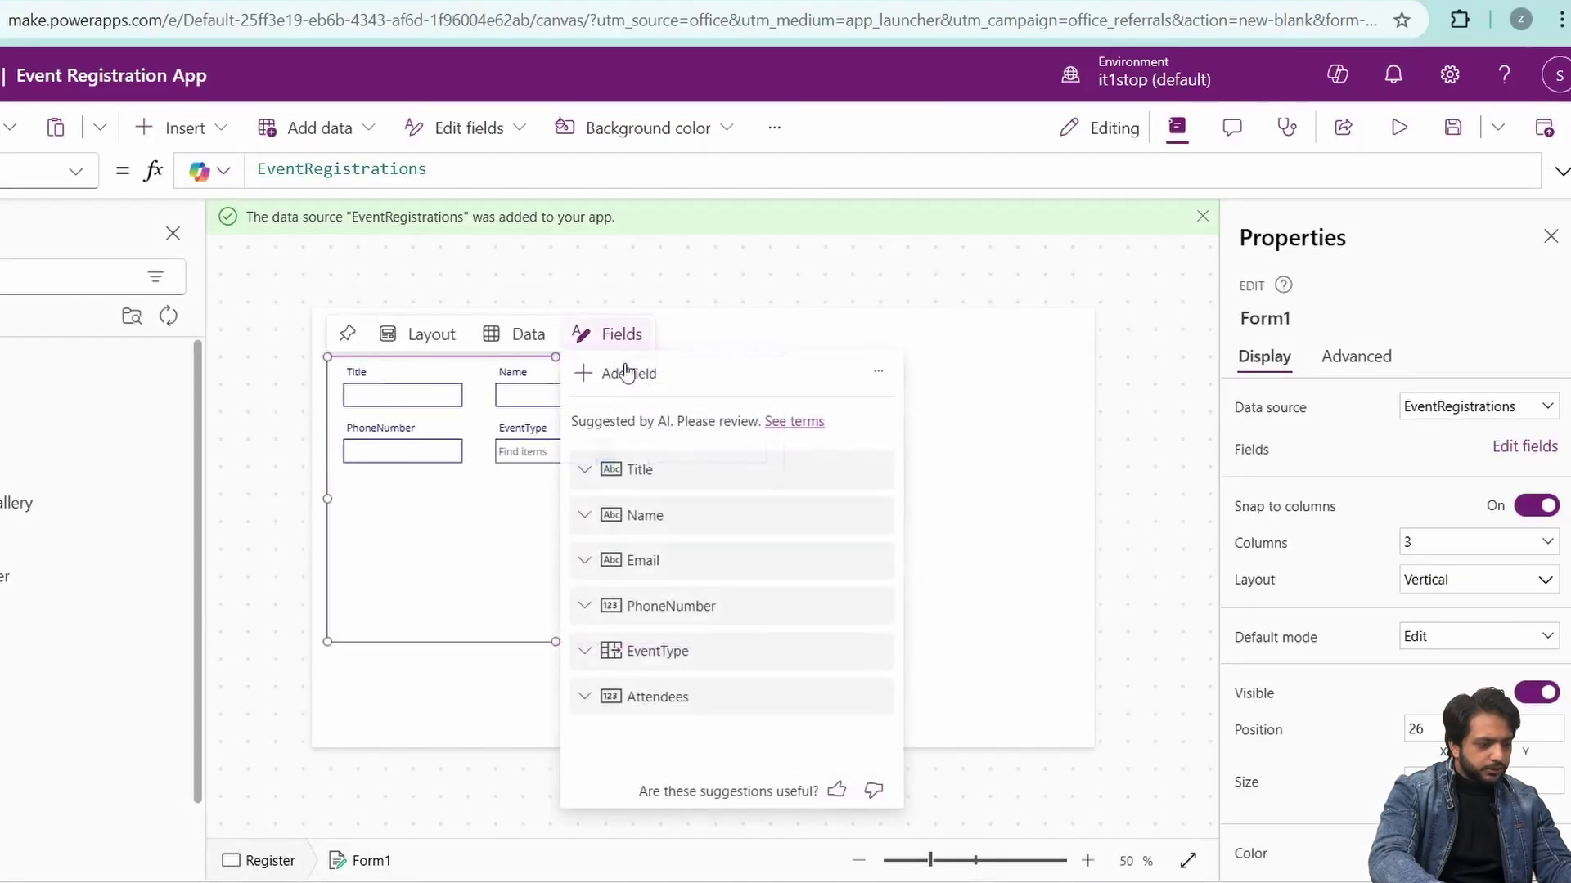
{"action": "left_click", "coordinate": [876, 469]}
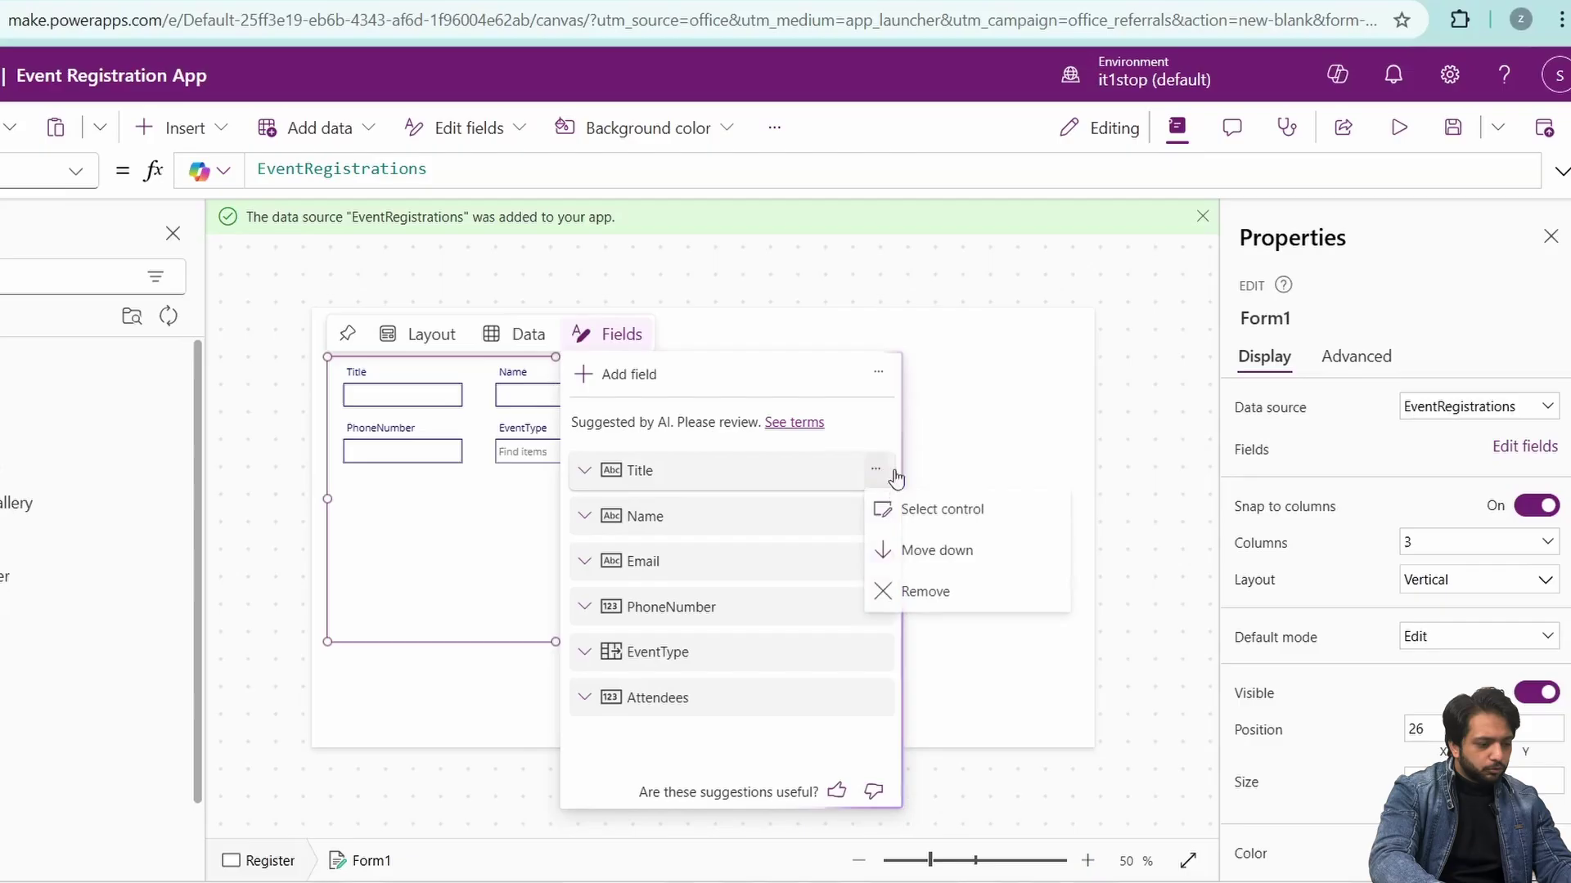
{"action": "left_click", "coordinate": [903, 589]}
{"action": "left_click", "coordinate": [529, 524]}
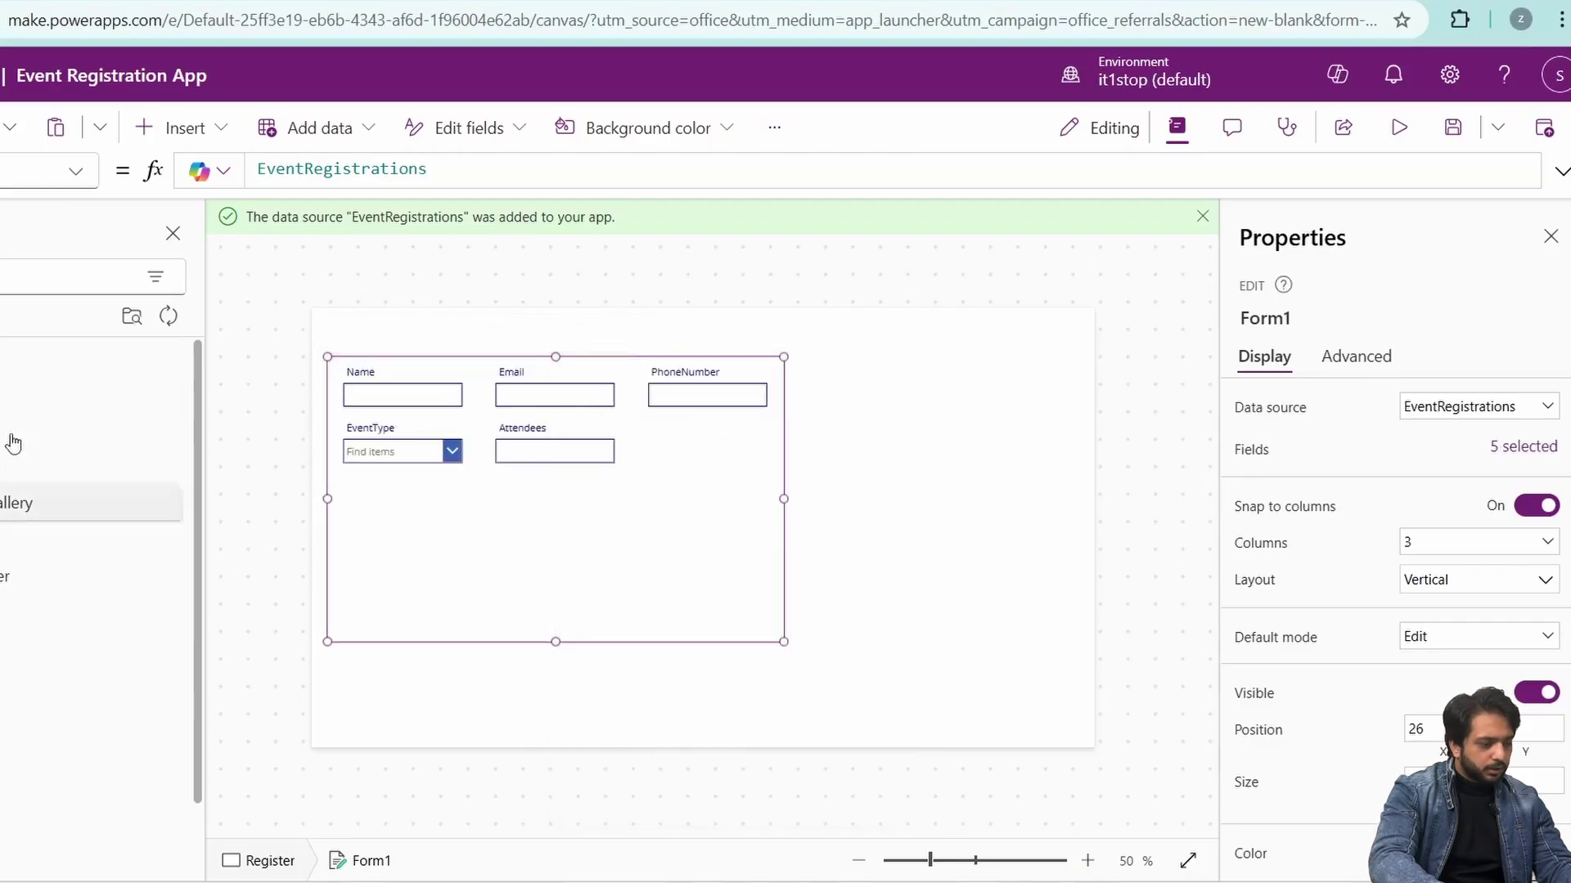
- Add a Submit button whose OnSelect is SubmitForm(Form1); ResetForm
{"action": "left_click", "coordinate": [35, 611]}
{"action": "double_click", "coordinate": [1445, 414]}
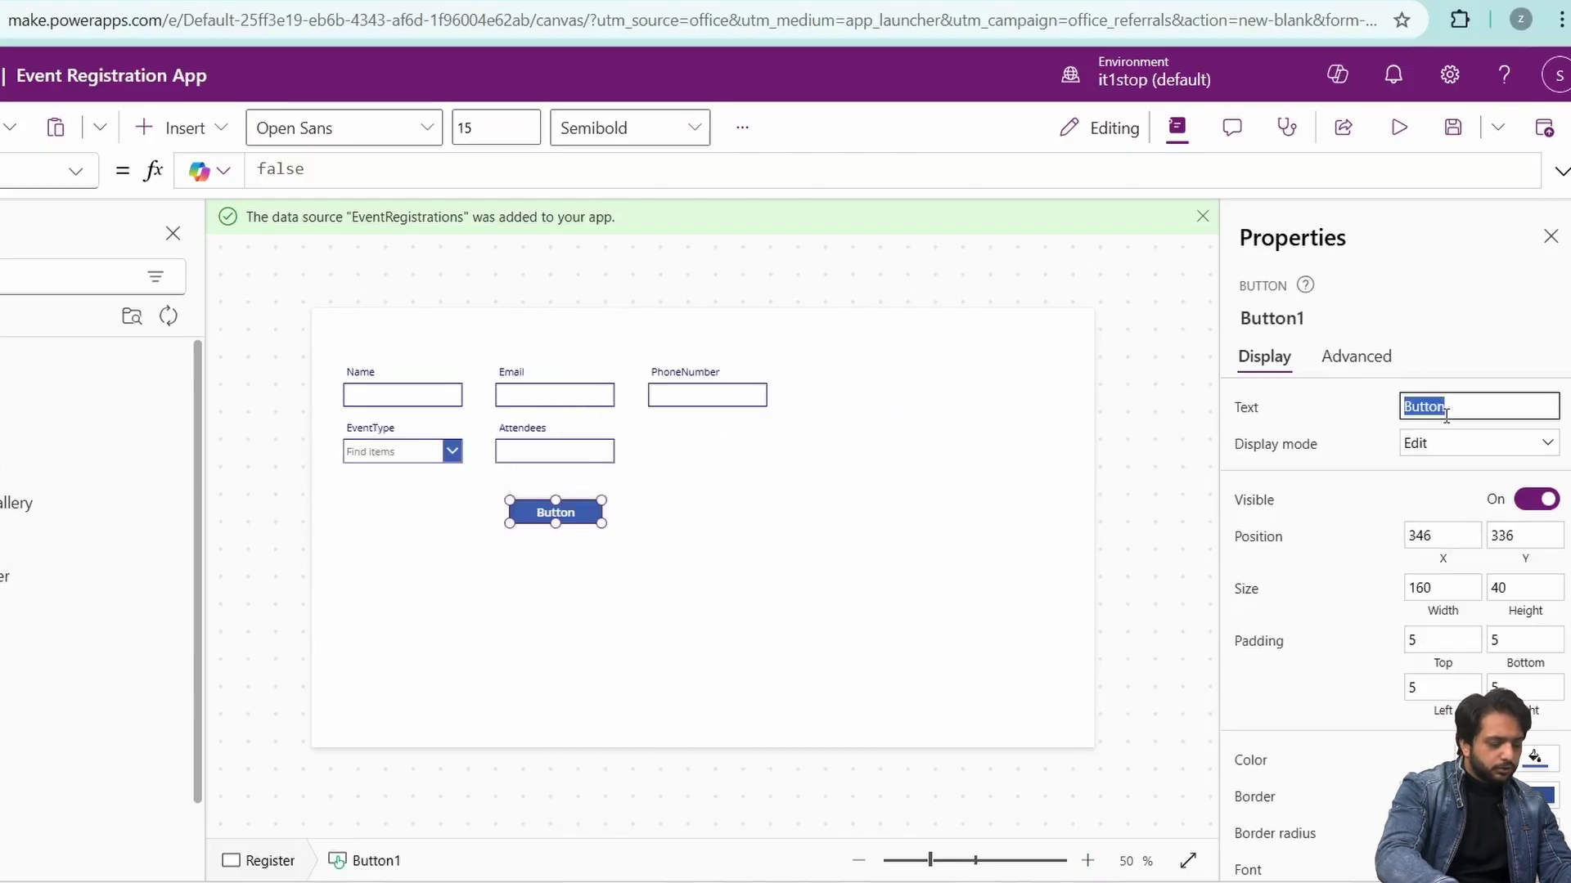
{"action": "type", "text": "Submit"}
{"action": "left_click", "coordinate": [1356, 356]}
{"action": "left_click", "coordinate": [416, 172]}
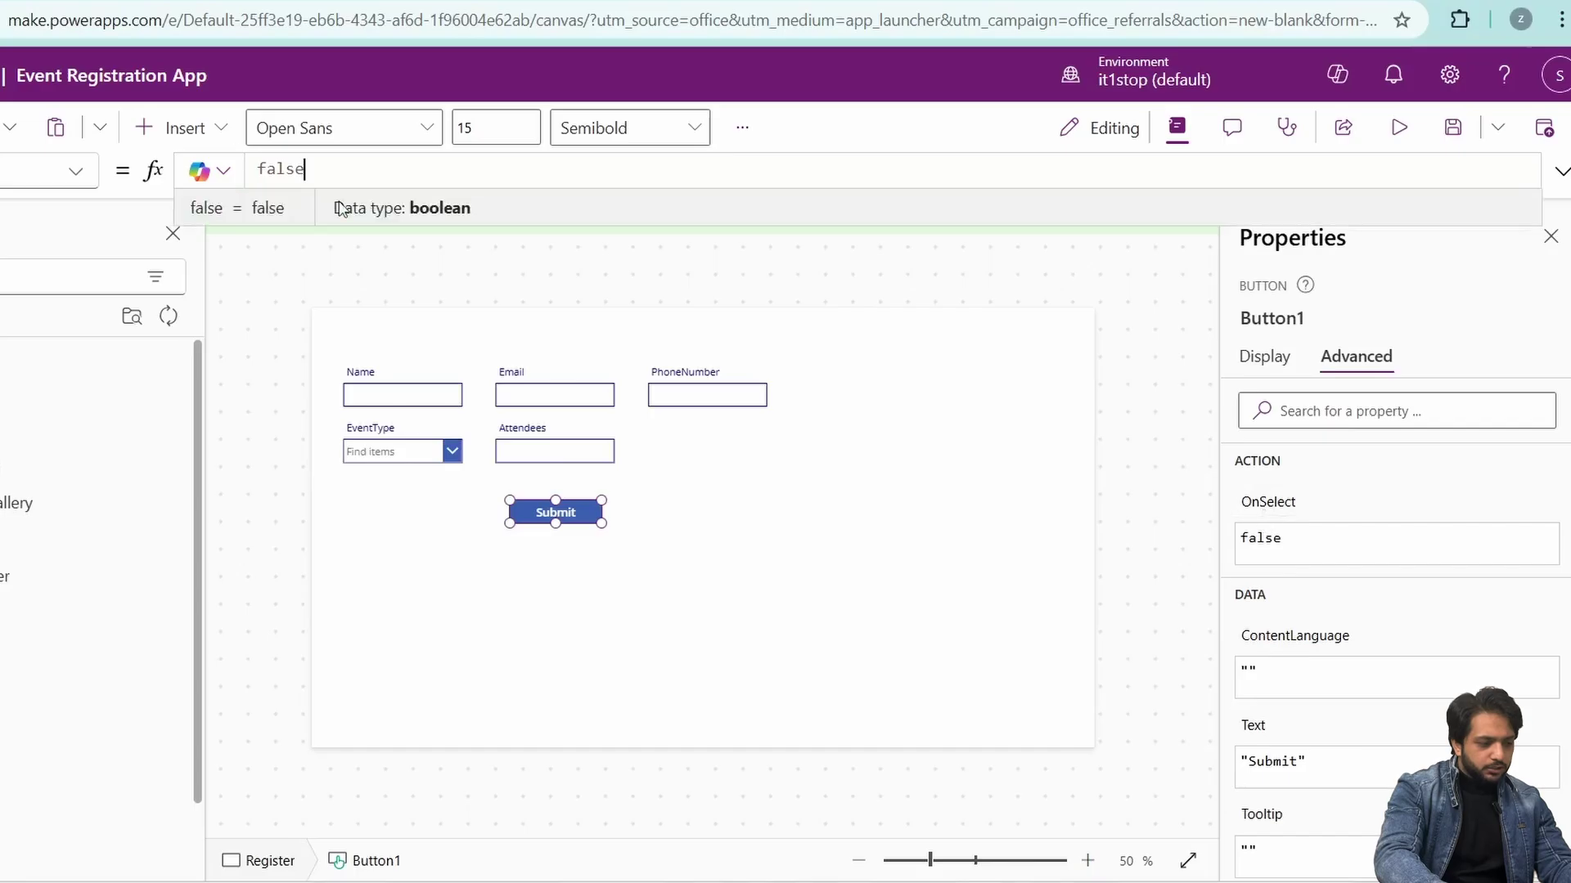
{"action": "key", "text": "ctrl+a"}
{"action": "type", "text": "SubmitForm(Form1);"}
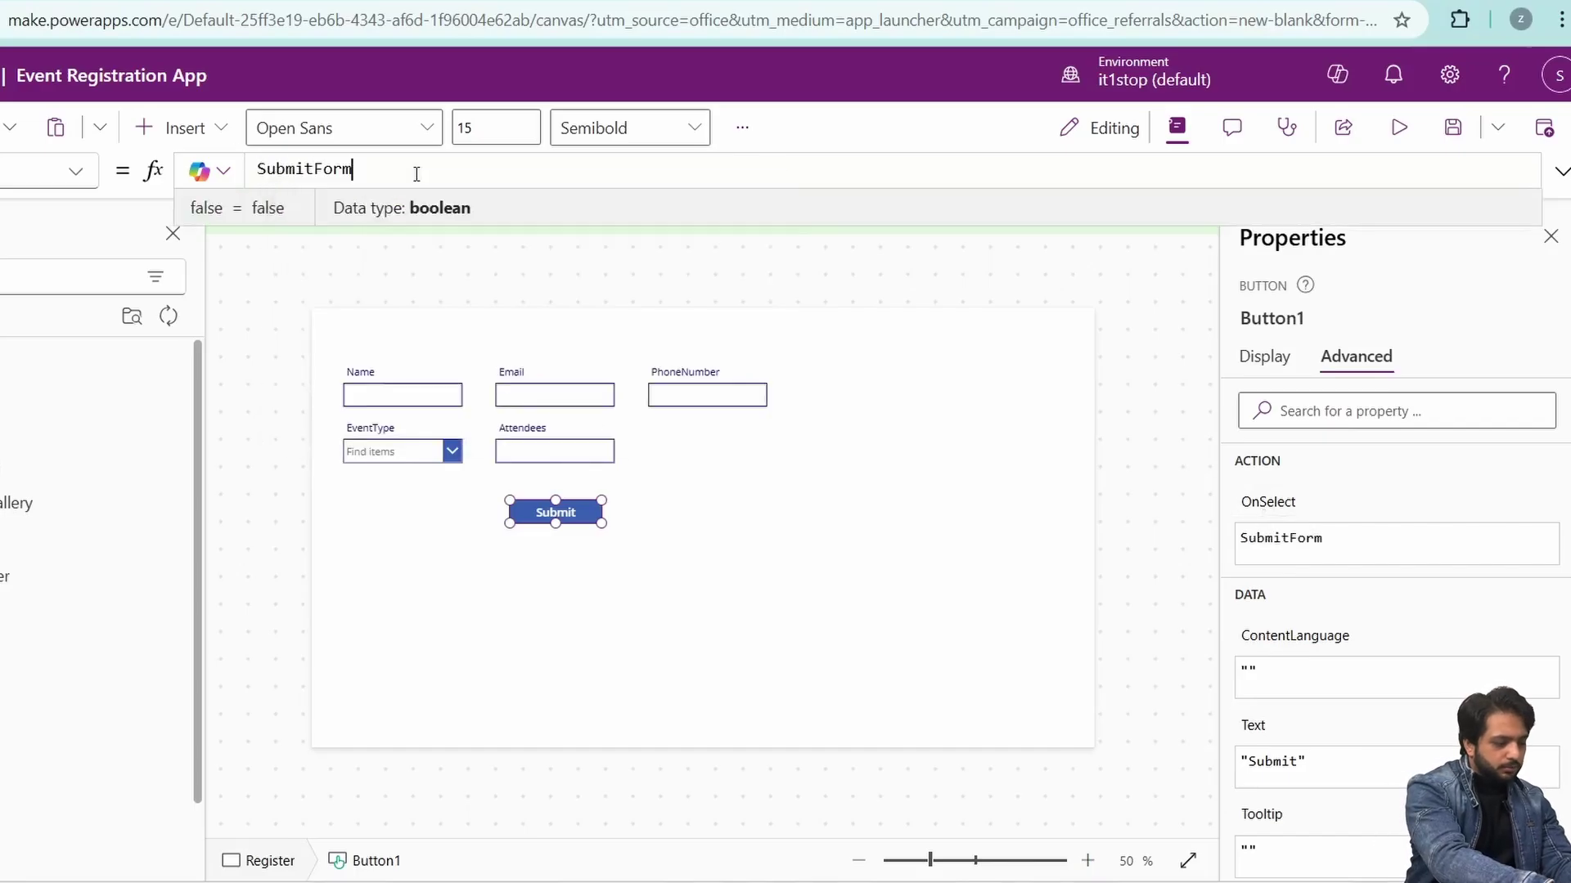
{"action": "key", "text": "shift+Return"}
{"action": "type", "text": "Rese"}
{"action": "key", "text": "Escape"}
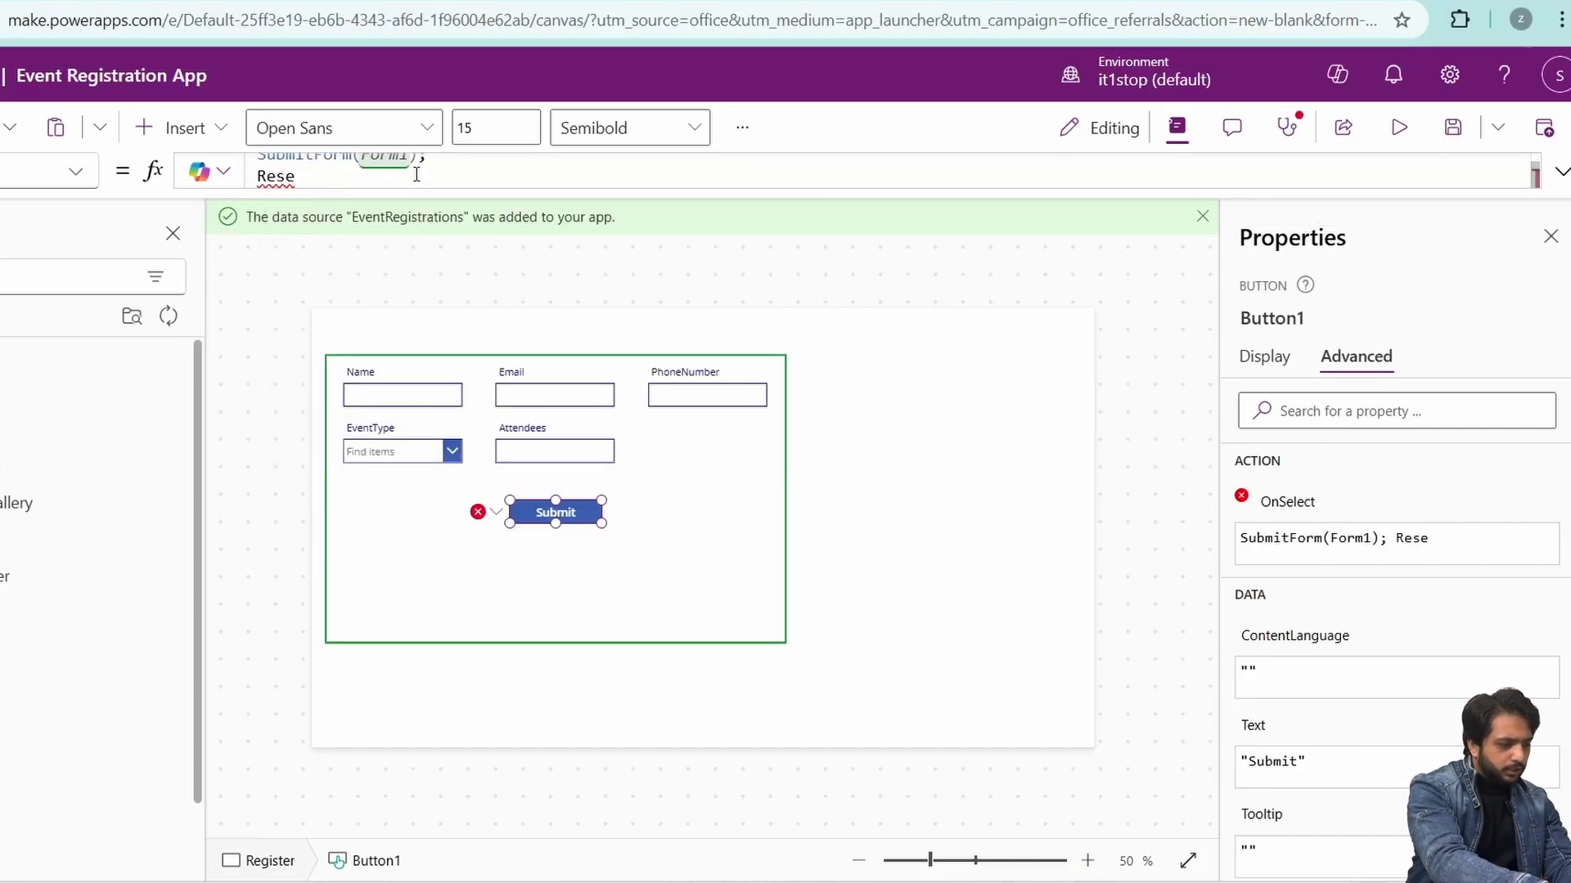
{"action": "type", "text": "tForm"}
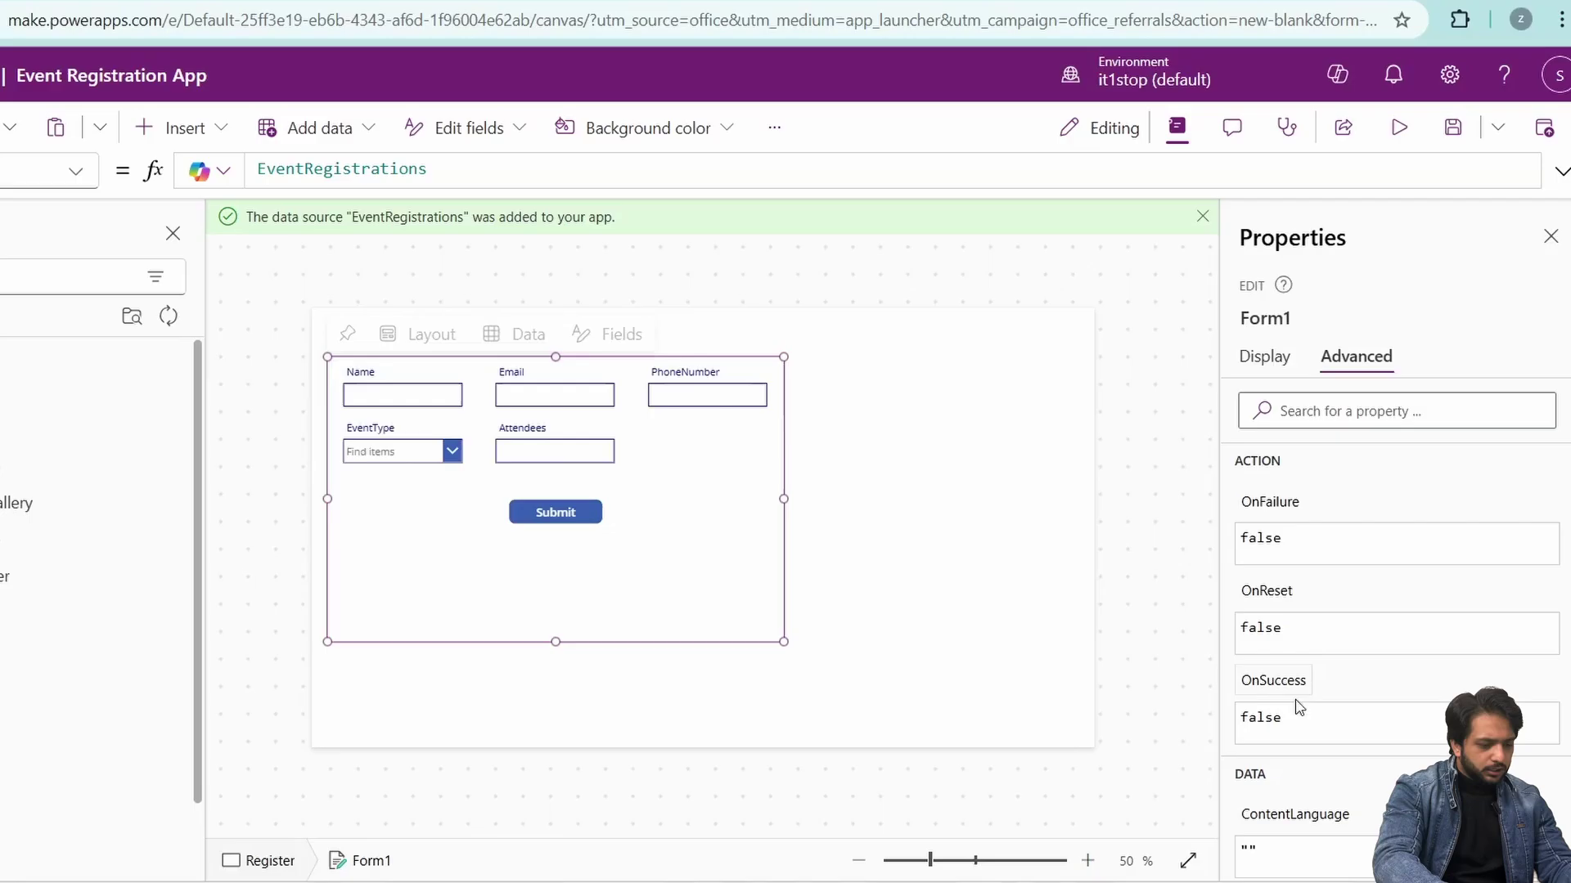
- Set Form1's OnSuccess to Notify("Registration Saved Successfully", NotificationType.Success, 1000)
{"action": "left_click", "coordinate": [1254, 679]}
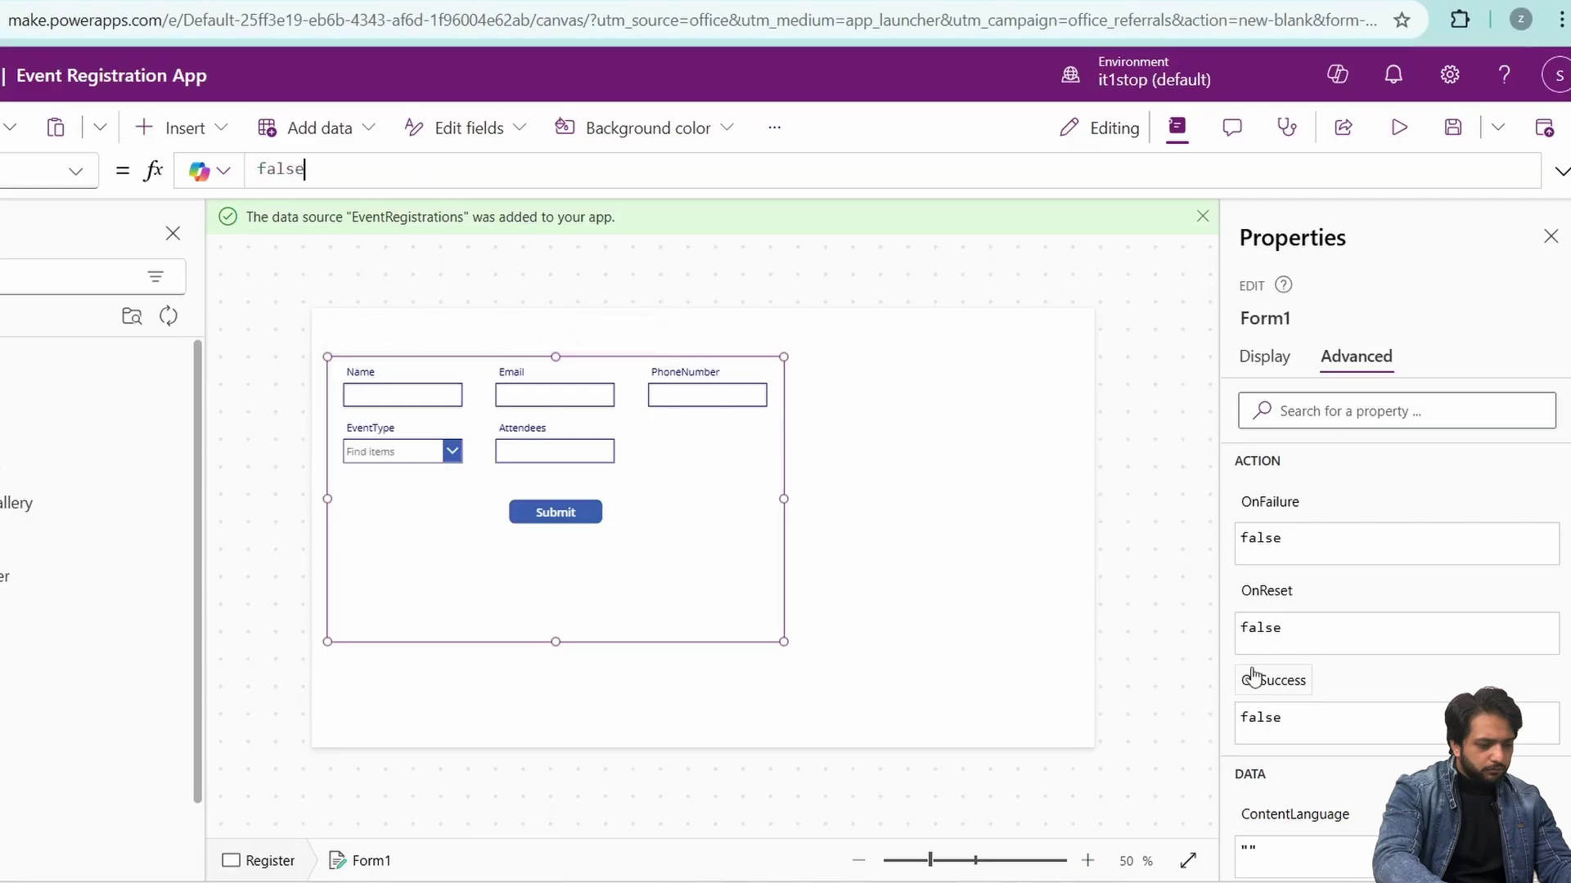
{"action": "type", "text": "Notify(\"Data"}
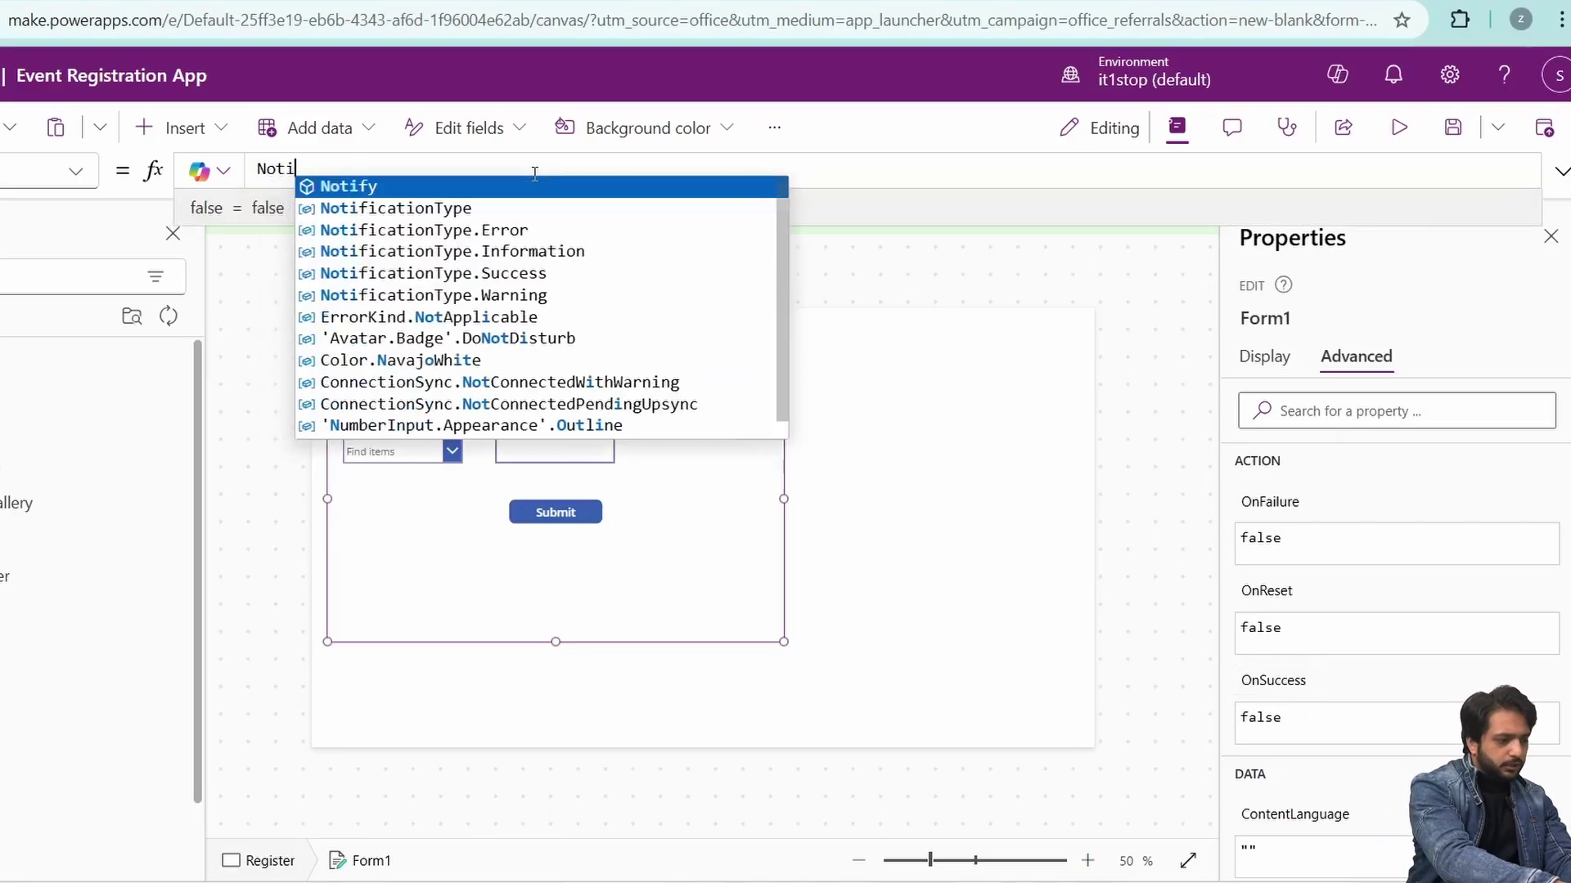
{"action": "key", "text": "BackSpace"}
{"action": "key", "text": "BackSpace"}
{"action": "key", "text": "BackSpace"}
{"action": "key", "text": "BackSpace"}
{"action": "key", "text": "BackSpace"}
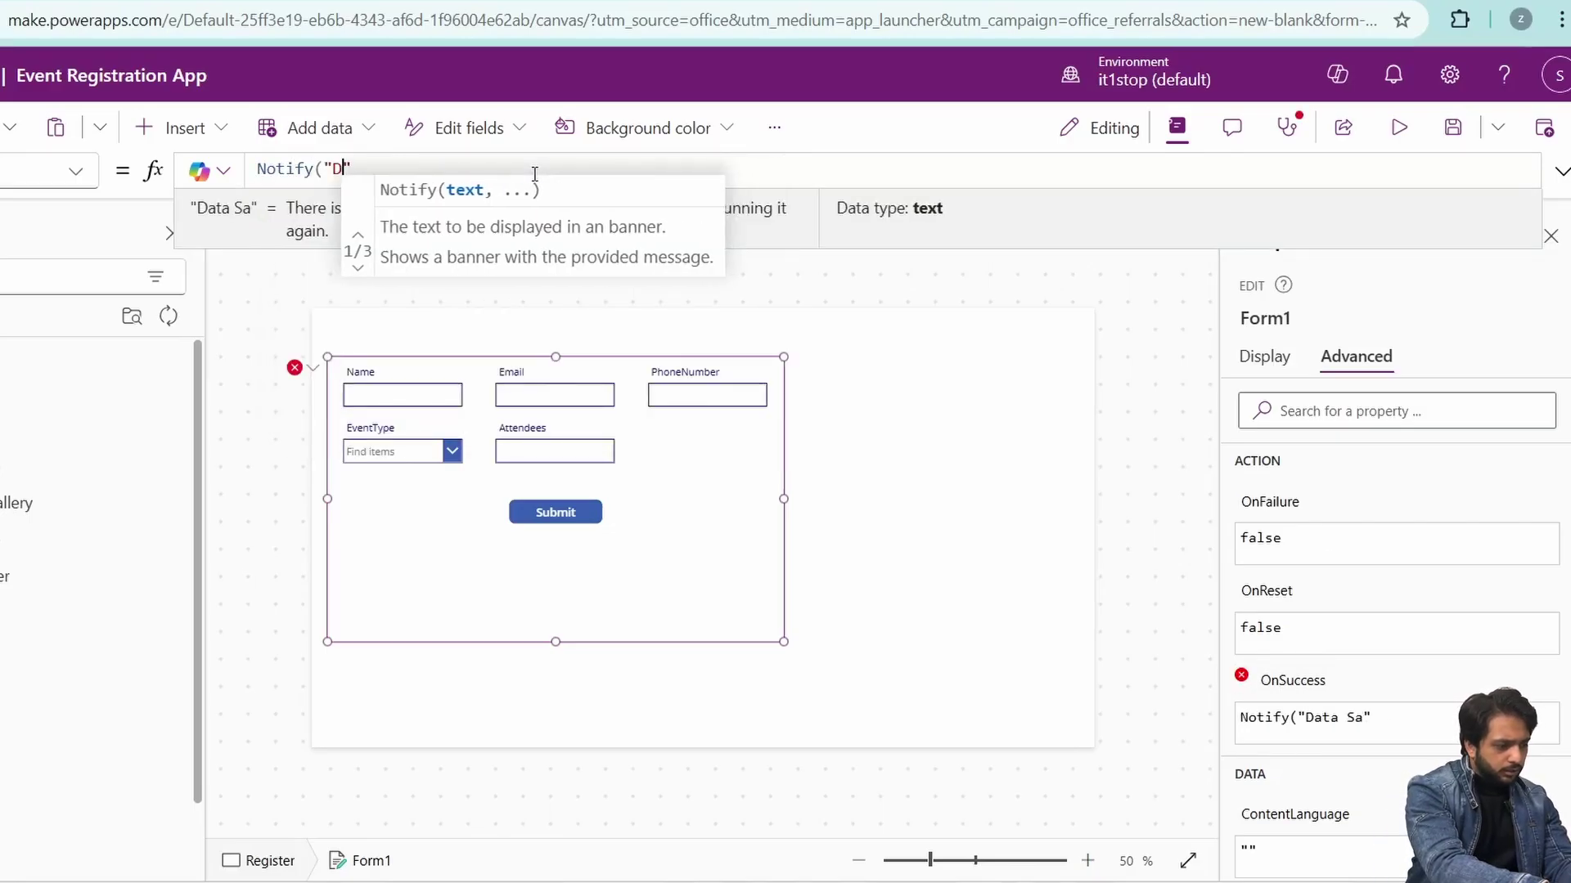
{"action": "type", "text": "Registration Sva"}
{"action": "key", "text": "BackSpace"}
{"action": "key", "text": "BackSpace"}
{"action": "type", "text": "aved Successfully,"}
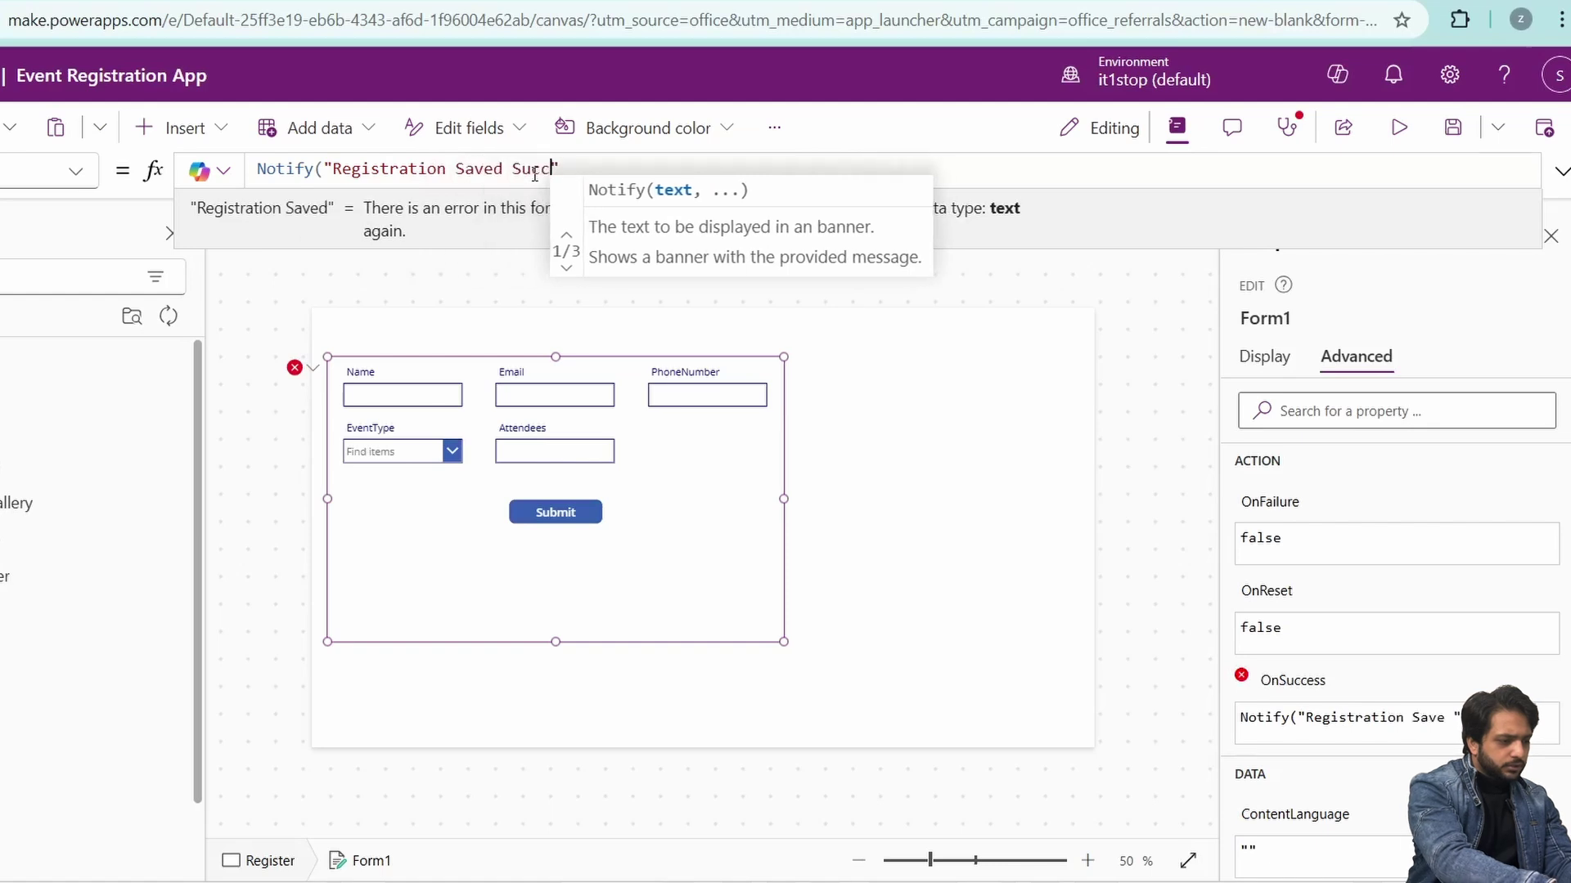
{"action": "key", "text": "BackSpace"}
{"action": "type", "text": "\","}
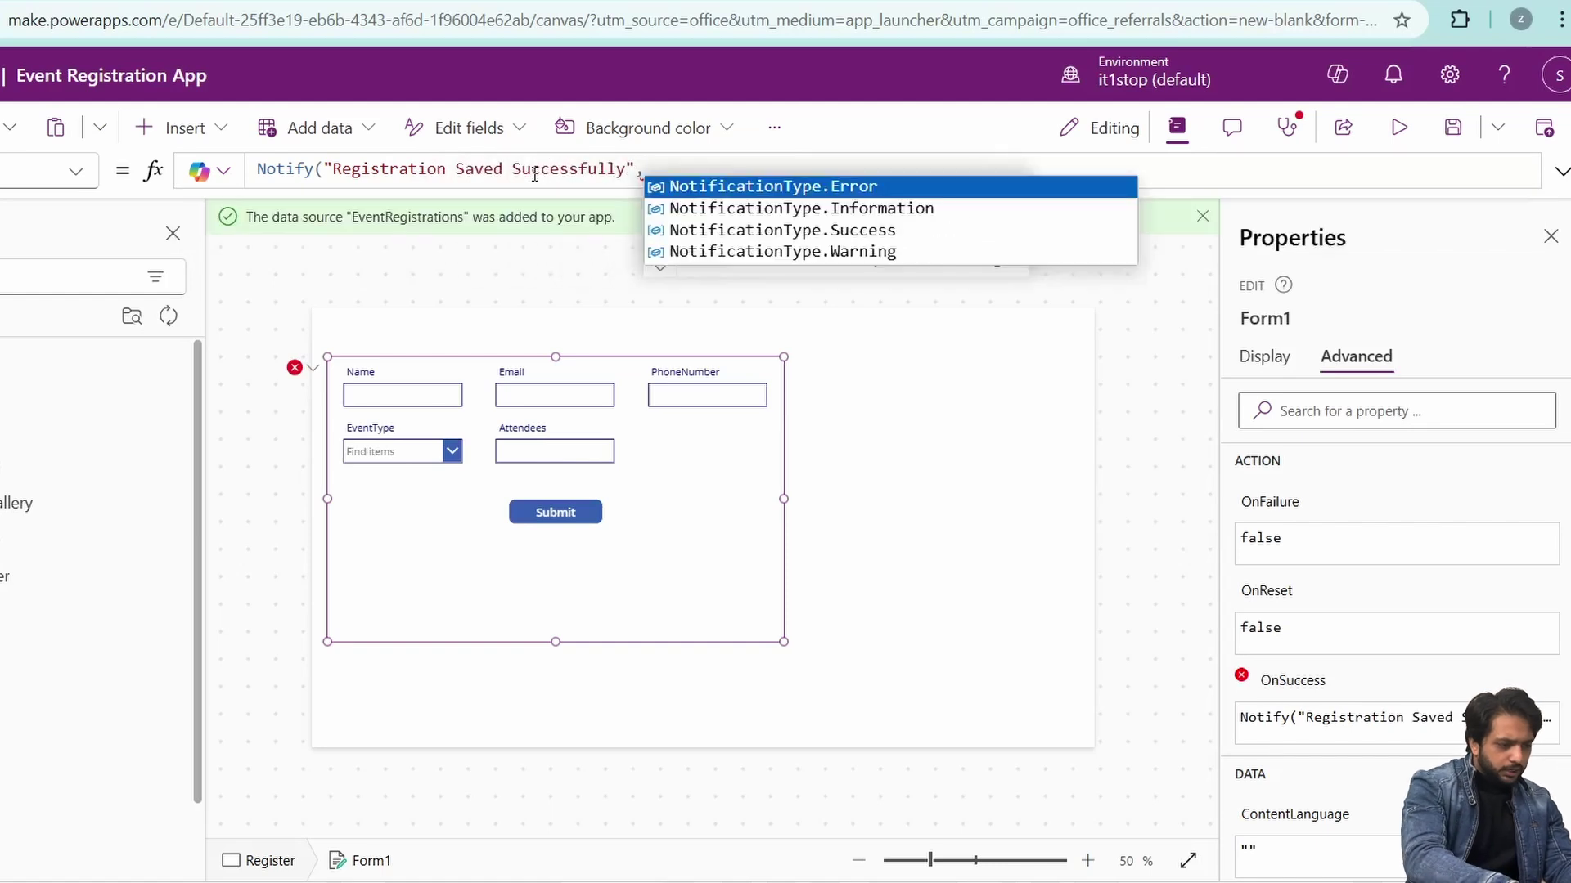
{"action": "key", "text": "Down"}
{"action": "key", "text": "Down"}
{"action": "key", "text": "Tab"}
{"action": "type", "text": ",1000)"}
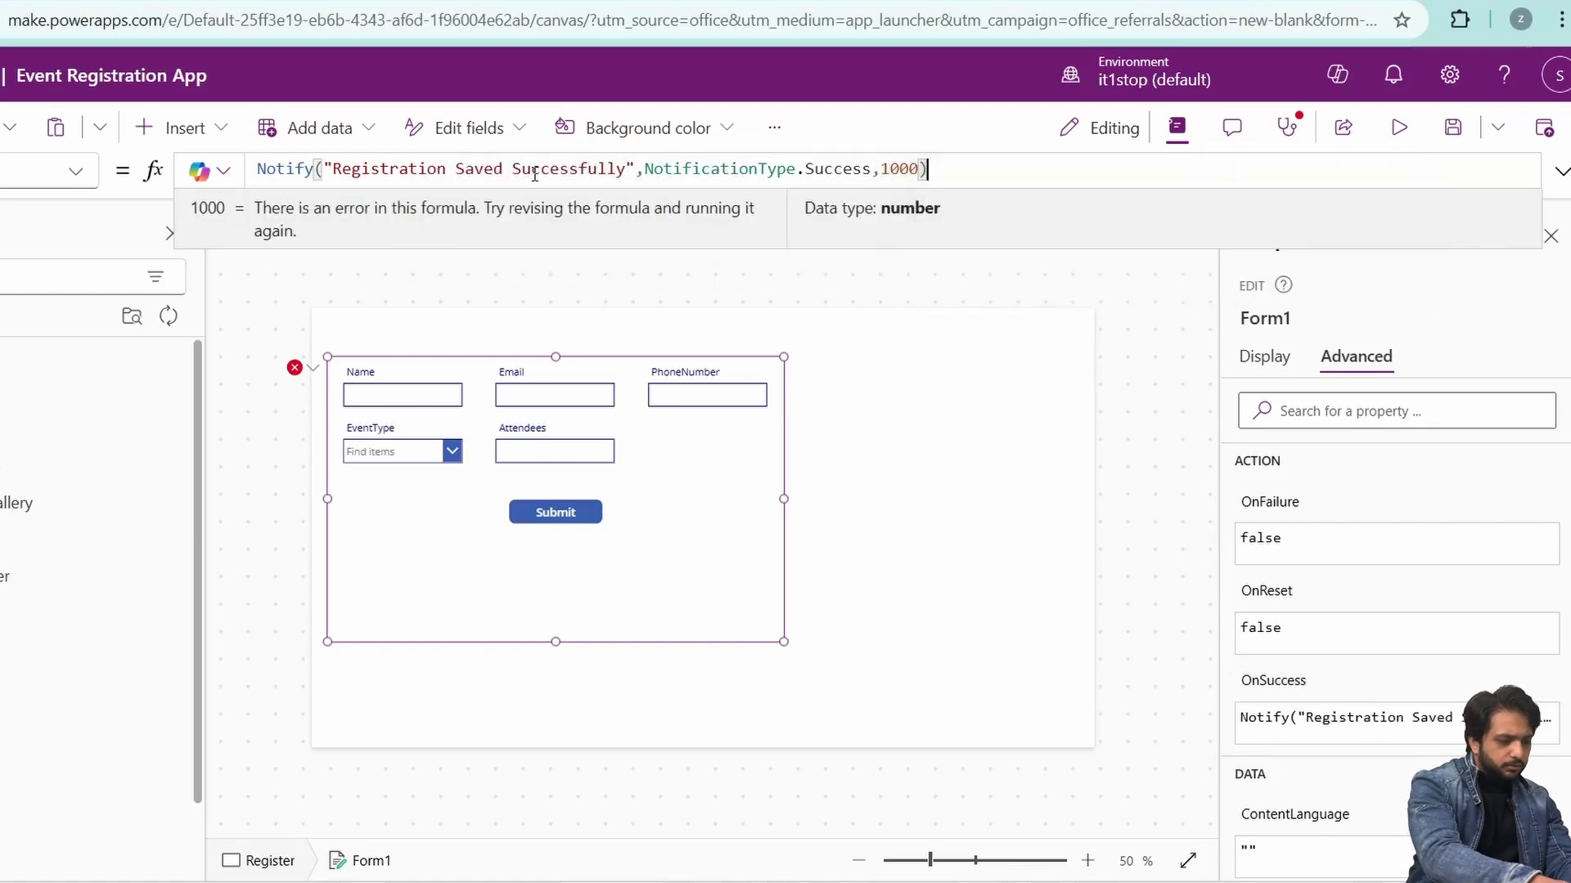
{"action": "left_click", "coordinate": [449, 412]}
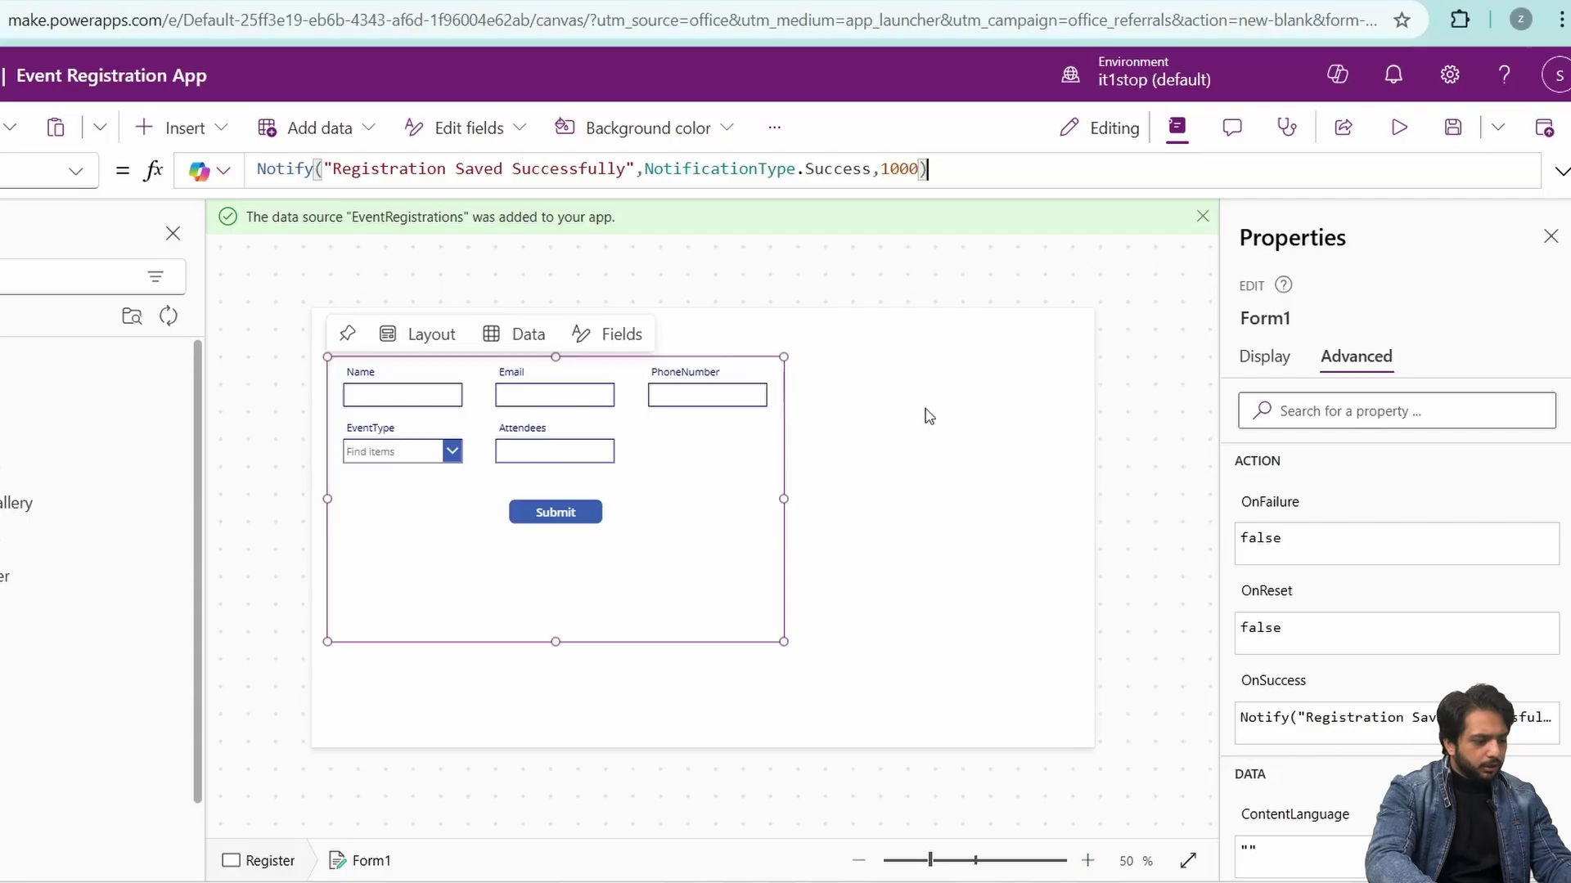
- Add a thin blue rectangle header across the top with a text label inside it
{"action": "left_click", "coordinate": [90, 540]}
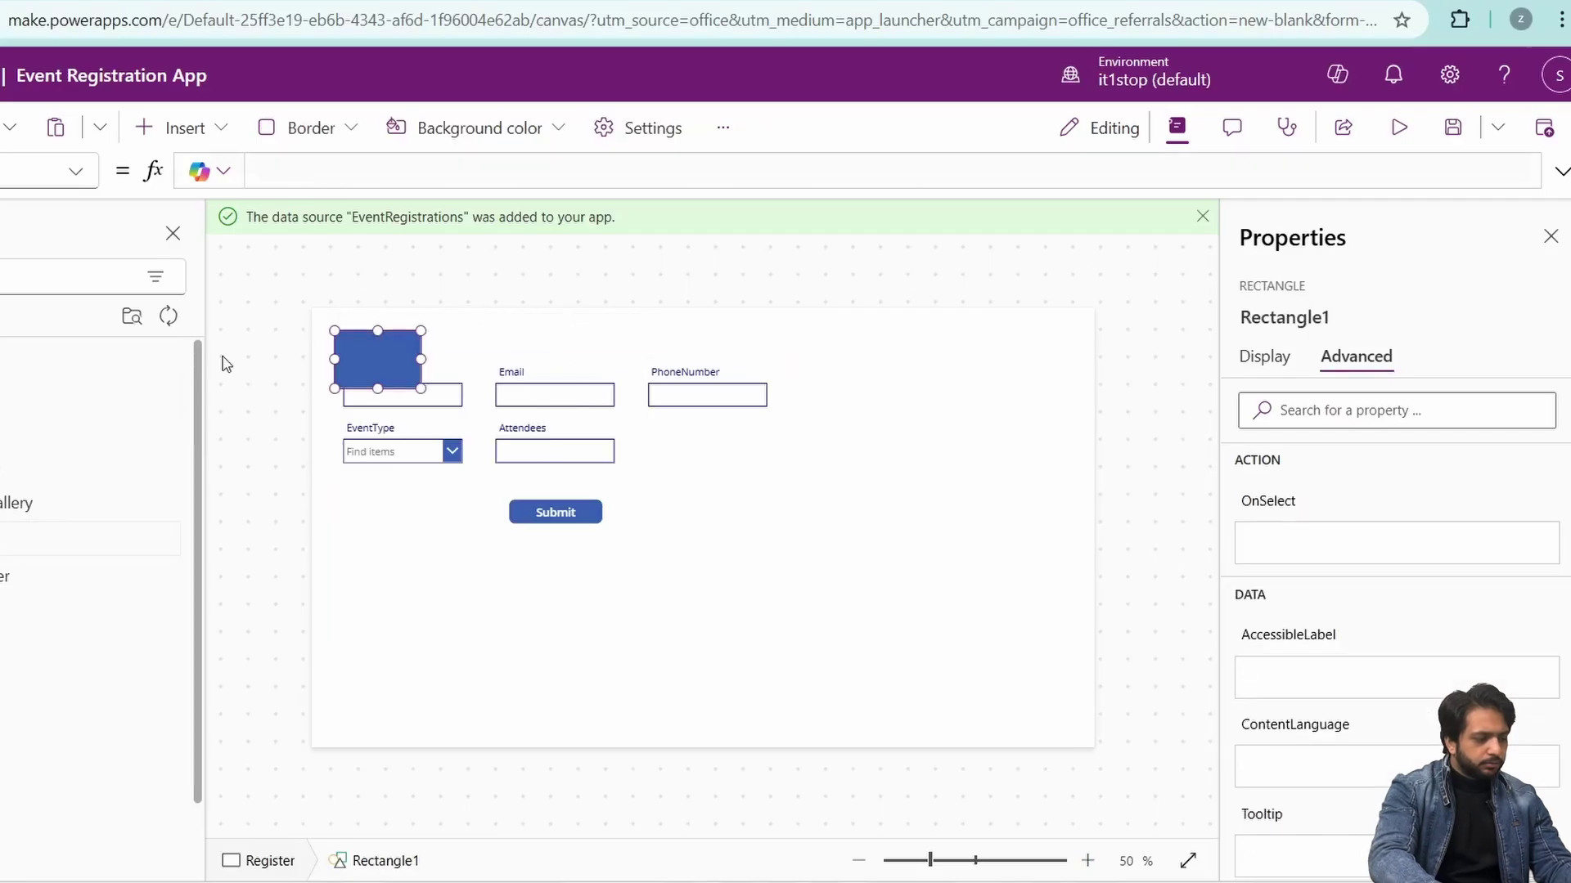
{"action": "left_click_drag", "start_coordinate": [293, 266], "coordinate": [1094, 336]}
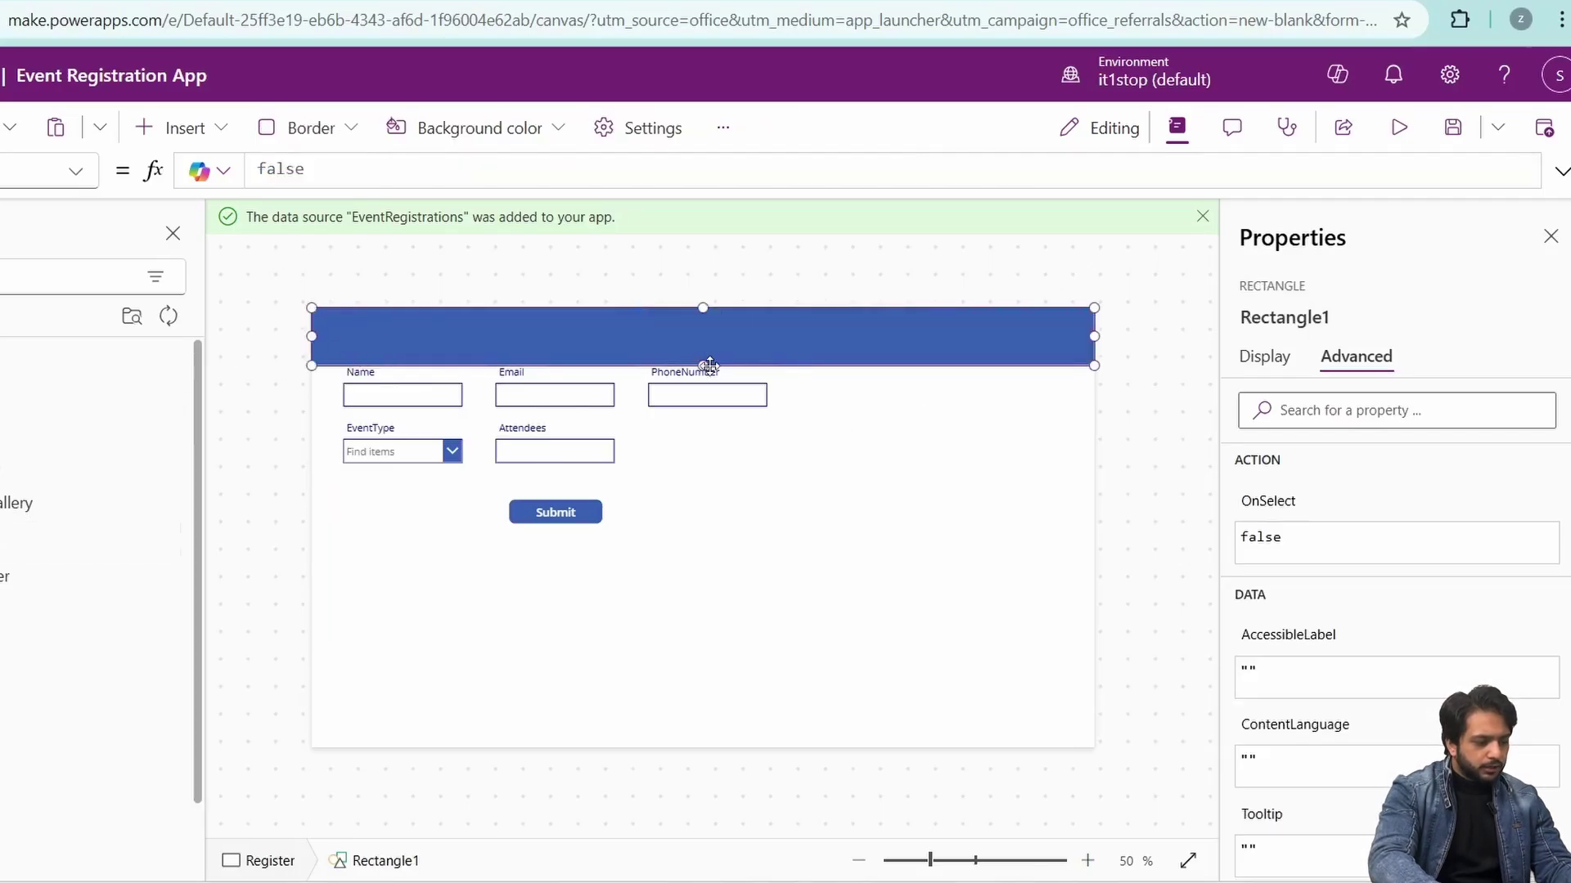
{"action": "left_click_drag", "start_coordinate": [710, 340], "coordinate": [708, 356]}
{"action": "left_click", "coordinate": [90, 393]}
{"action": "left_click_drag", "start_coordinate": [347, 332], "coordinate": [664, 324]}
- Make the label read Register in bold, size 21, white text
{"action": "left_click", "coordinate": [1264, 356]}
{"action": "left_click", "coordinate": [1418, 413]}
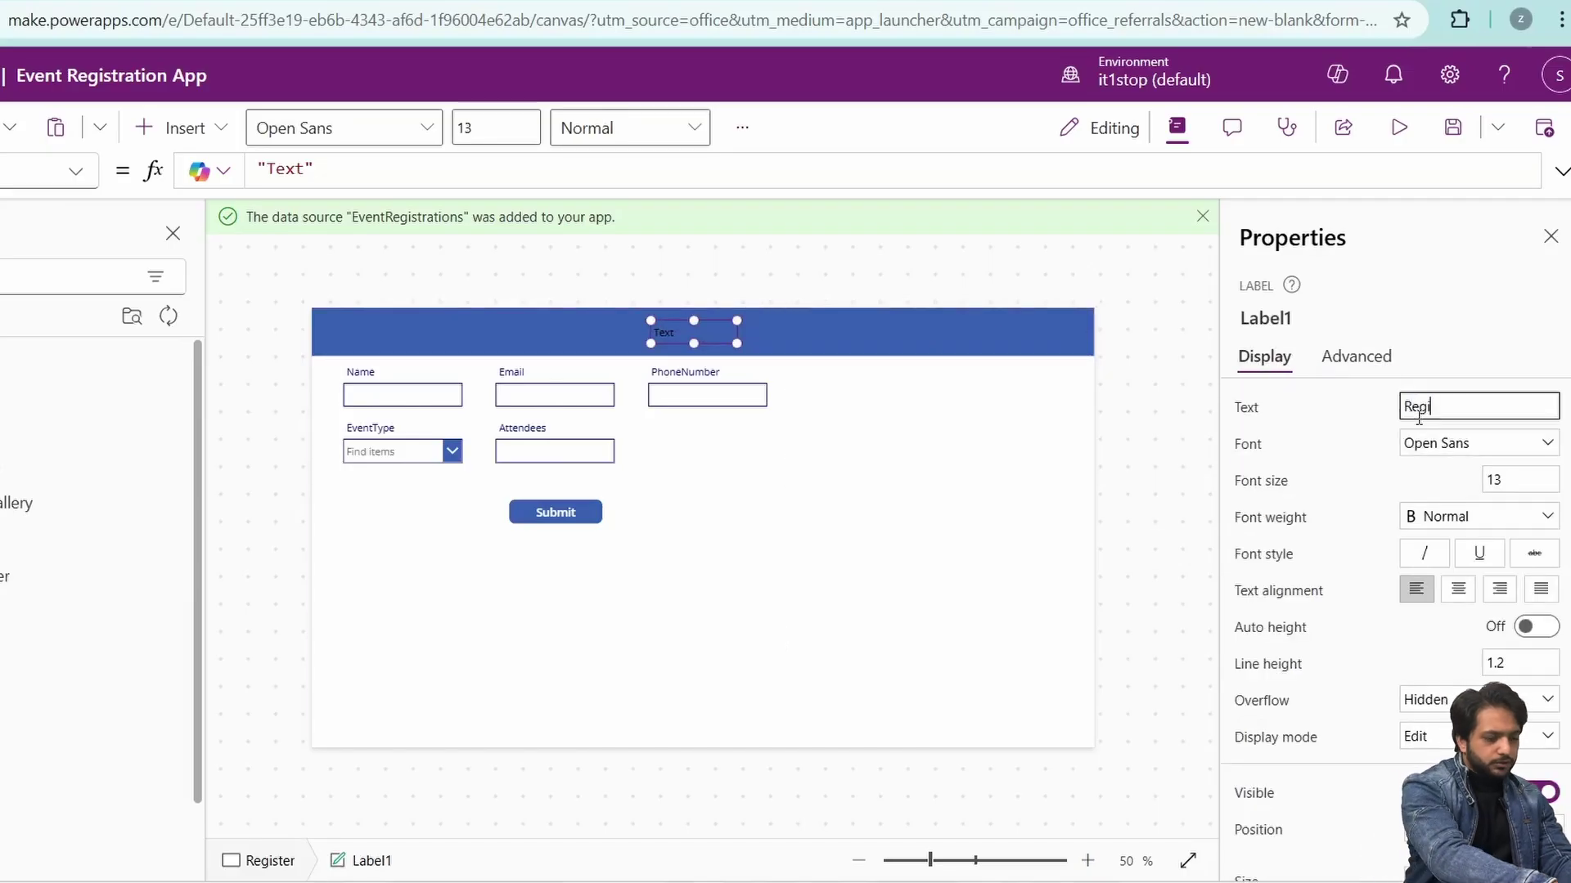
{"action": "left_click", "coordinate": [1513, 481]}
{"action": "type", "text": "21"}
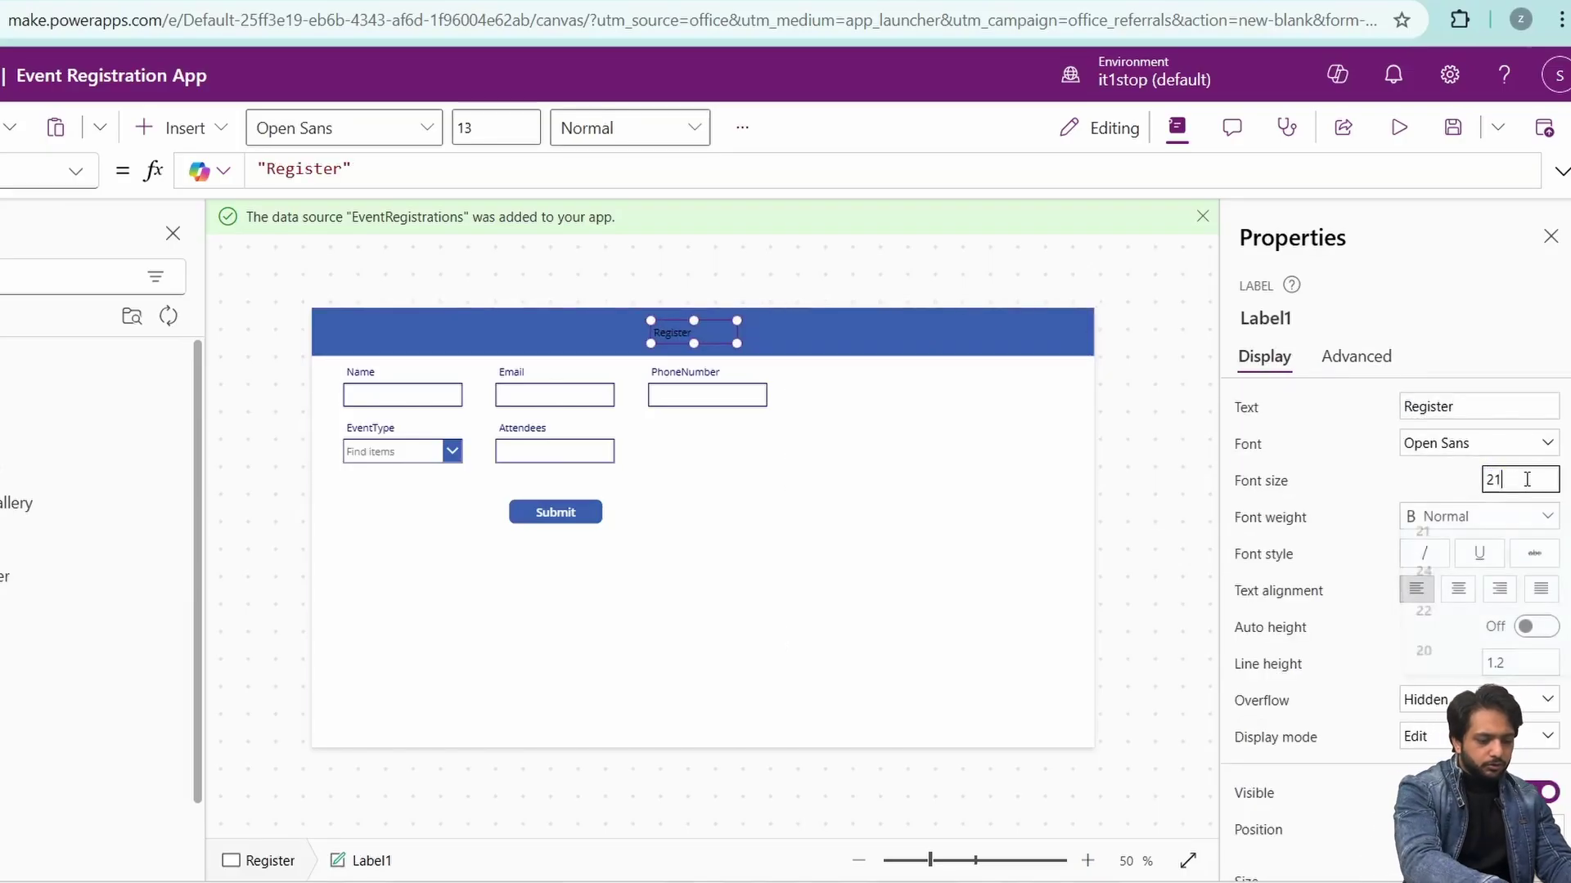
{"action": "left_click", "coordinate": [1482, 516]}
{"action": "left_click", "coordinate": [1423, 540]}
{"action": "scroll", "coordinate": [1410, 576], "scroll_direction": "down", "scroll_amount": 4}
{"action": "left_click", "coordinate": [1464, 710]}
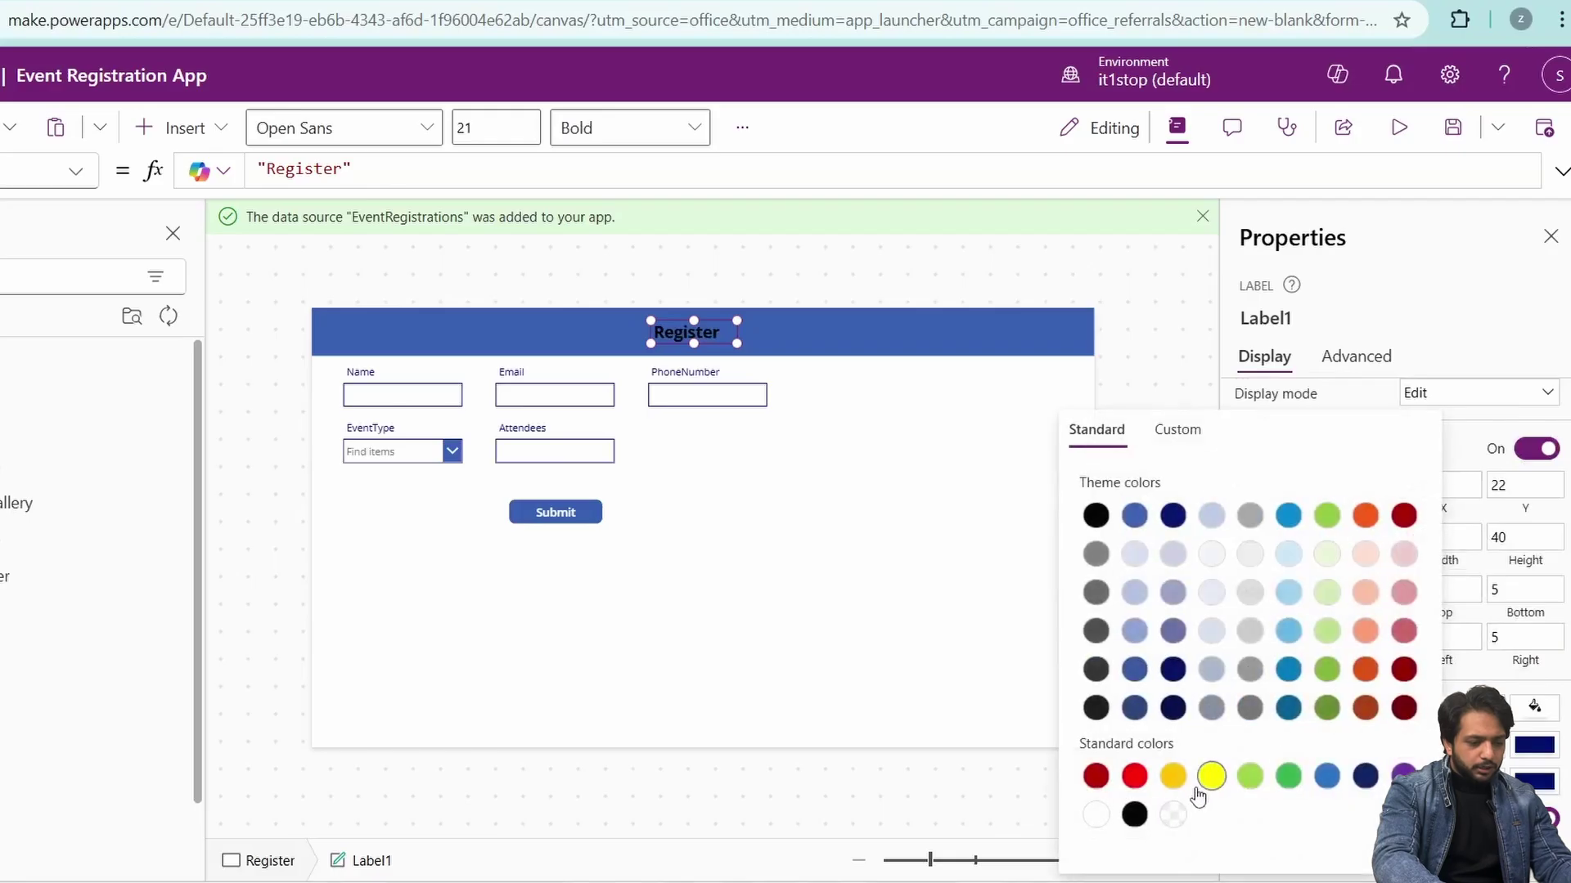
{"action": "left_click", "coordinate": [1475, 340]}
- Select the Register screen and collapse its contents in the Tree view
{"action": "left_click", "coordinate": [736, 564]}
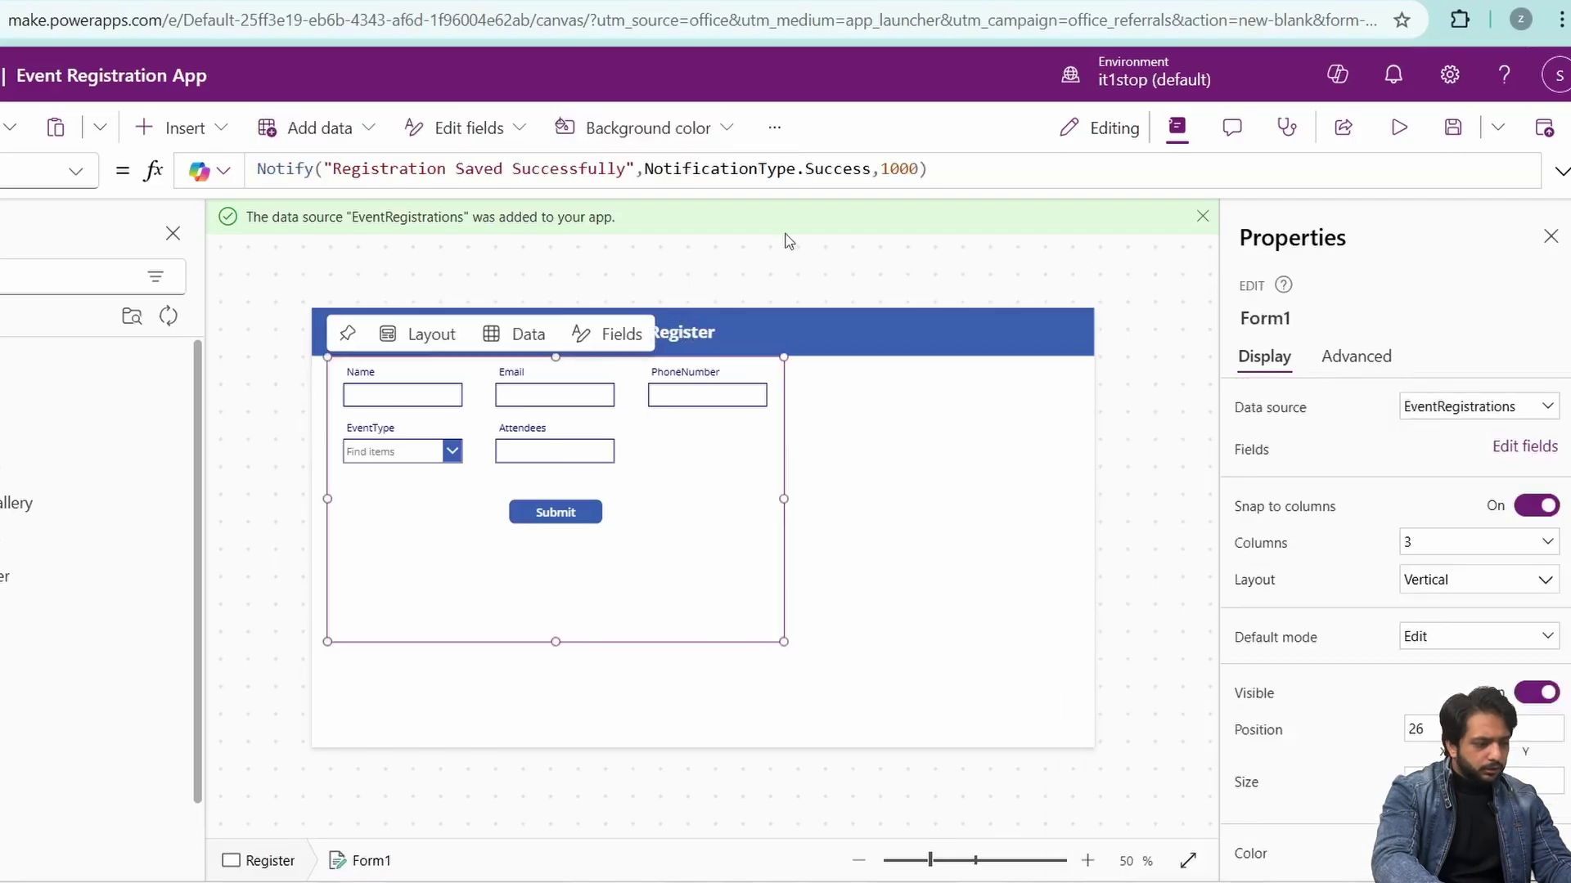
{"action": "left_click", "coordinate": [883, 603]}
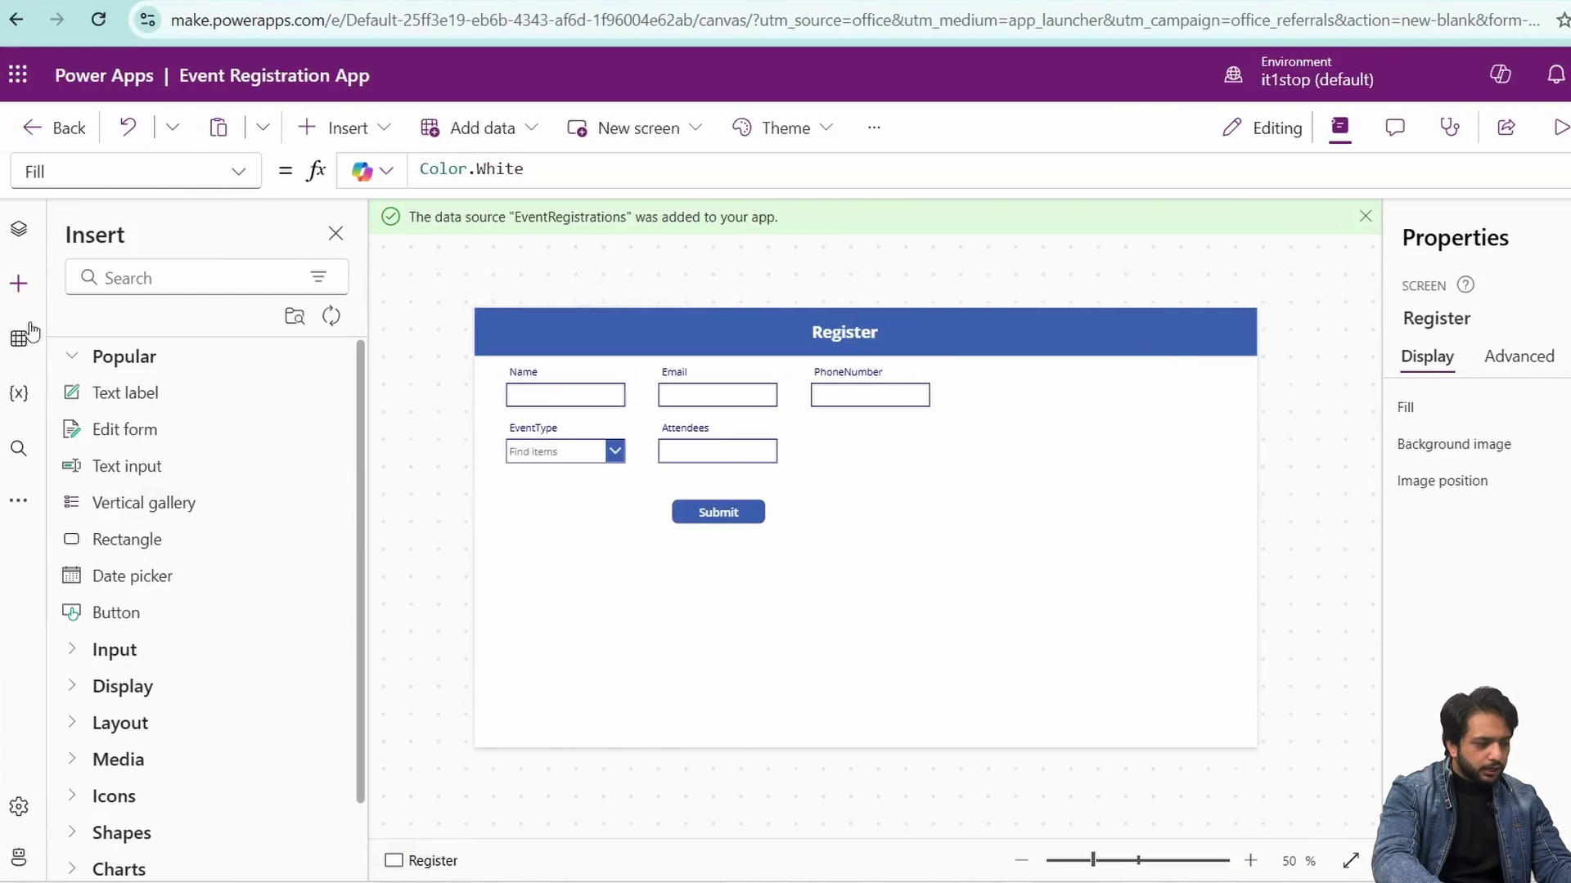
{"action": "left_click", "coordinate": [19, 233]}
{"action": "left_click", "coordinate": [74, 437]}
{"action": "left_click", "coordinate": [130, 354]}
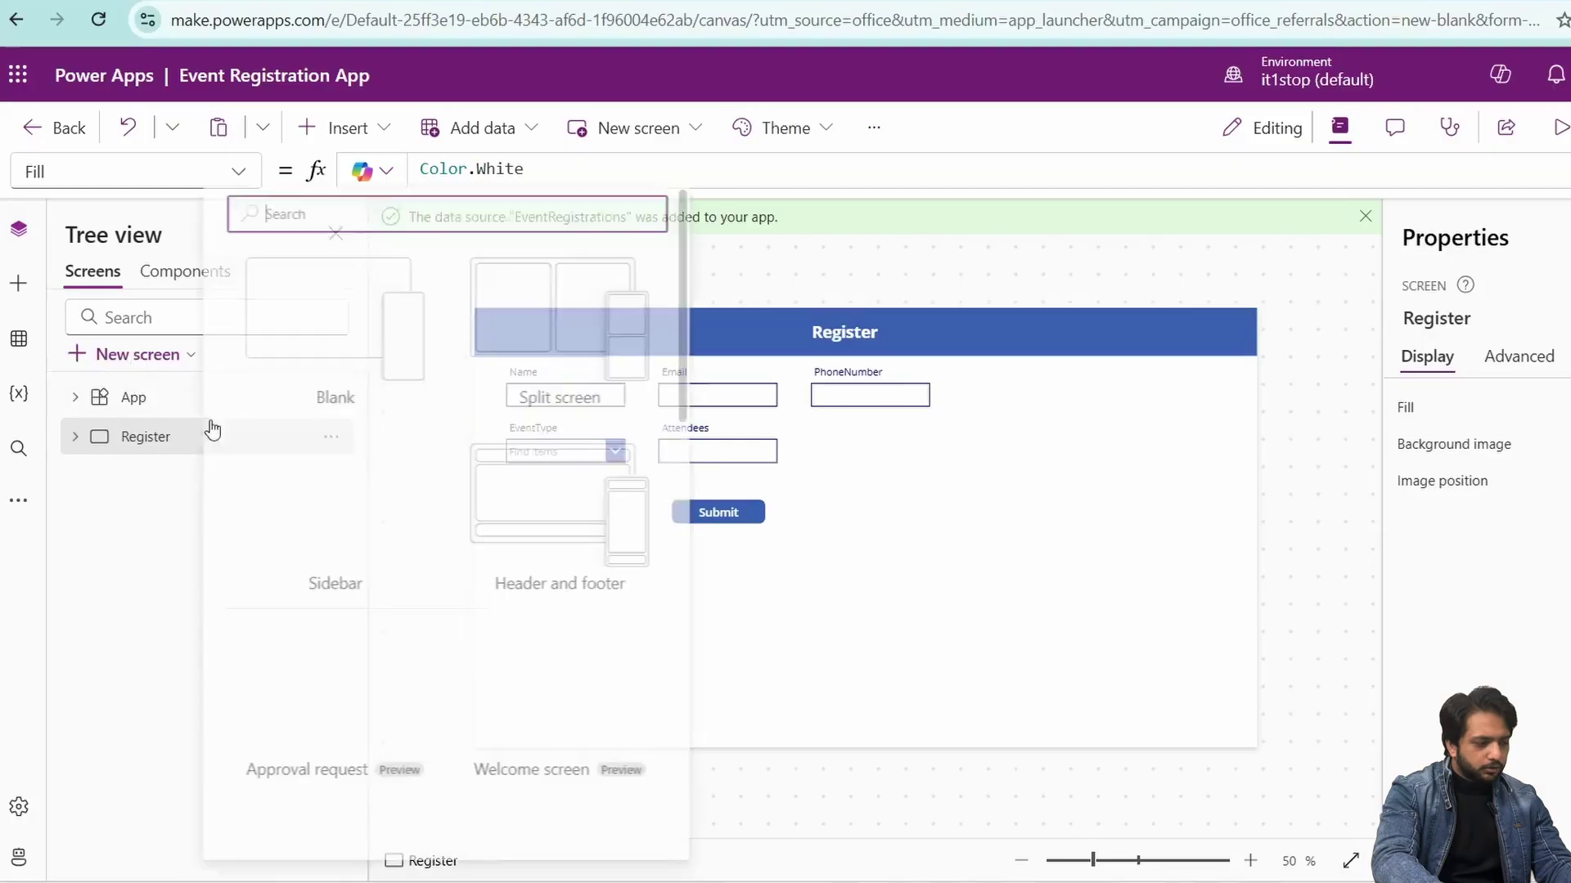
- Duplicate the Register screen and name the copy AdminDashboard
{"action": "right_click", "coordinate": [117, 442]}
{"action": "left_click", "coordinate": [251, 502]}
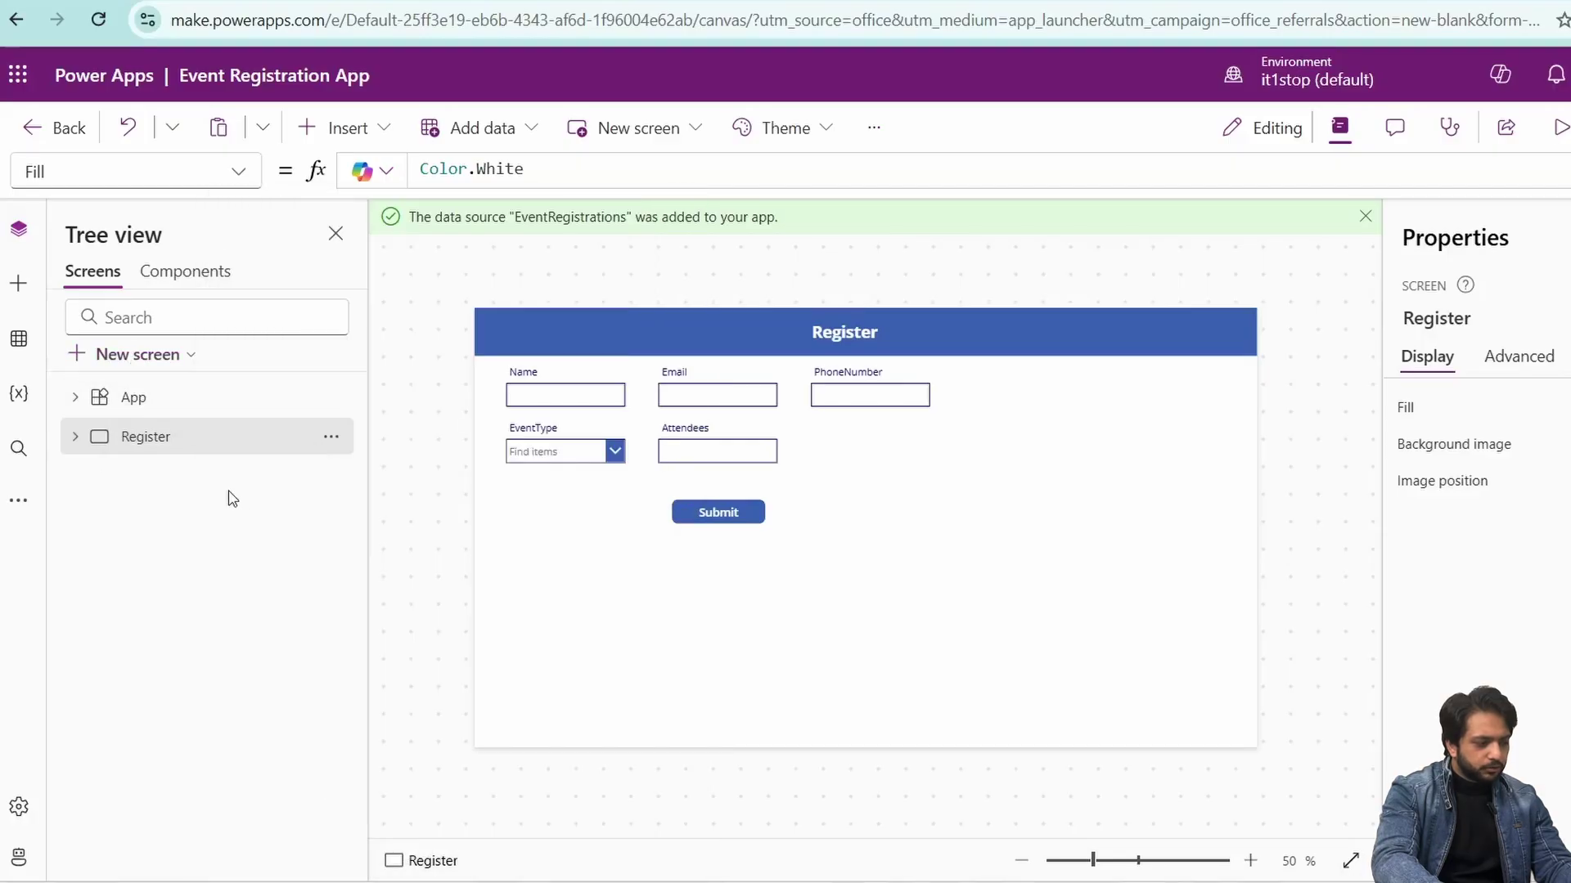
{"action": "left_click", "coordinate": [1431, 318]}
{"action": "type", "text": "Ad"}
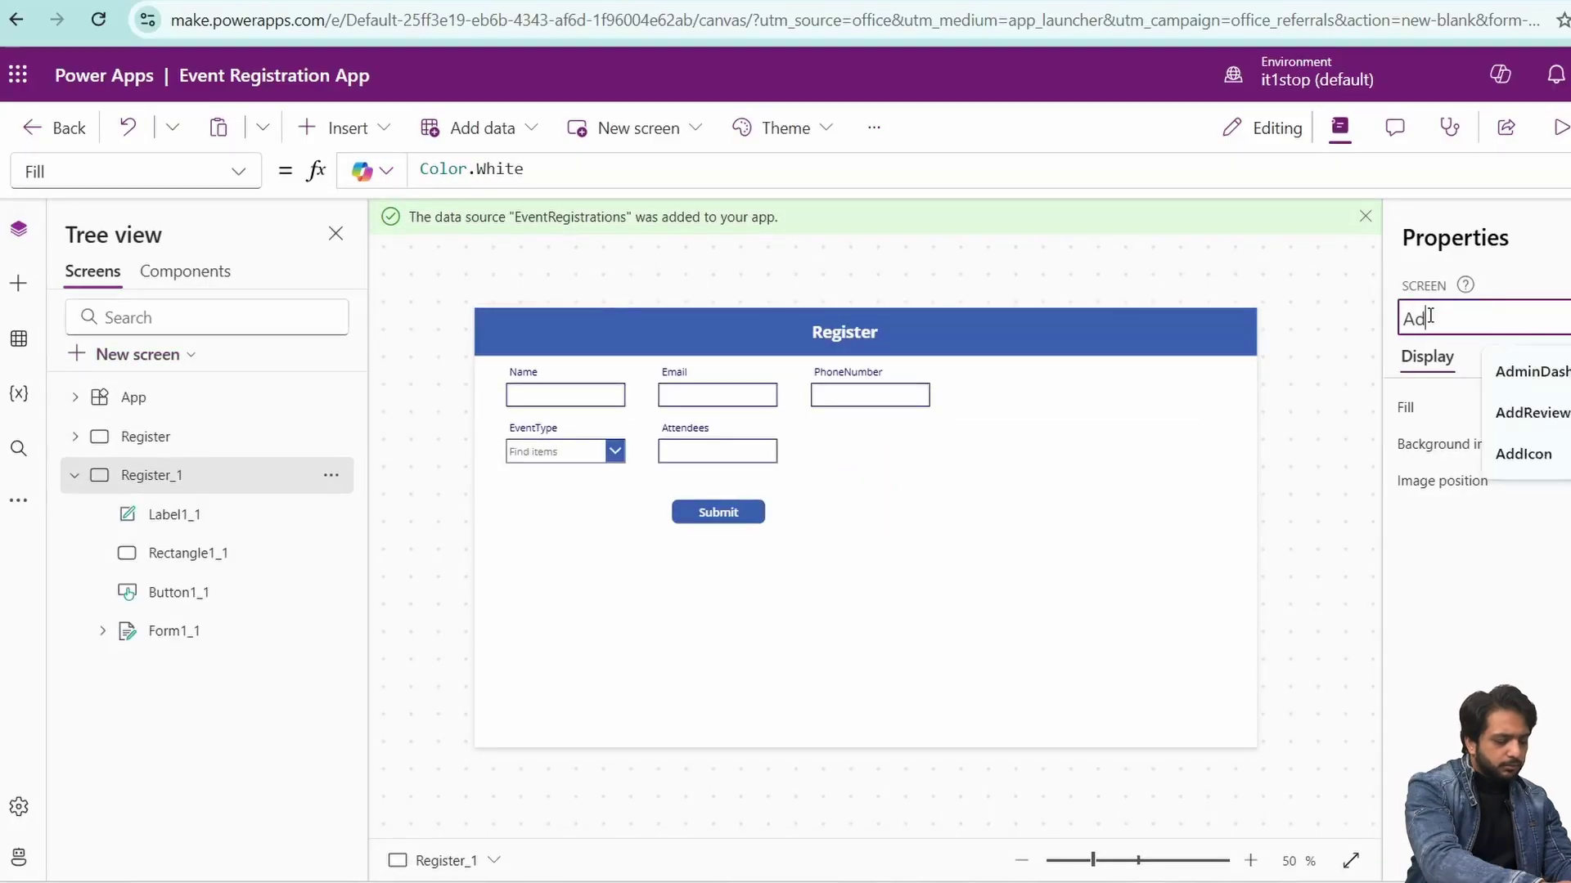
{"action": "type", "text": "min"}
{"action": "left_click", "coordinate": [1509, 372]}
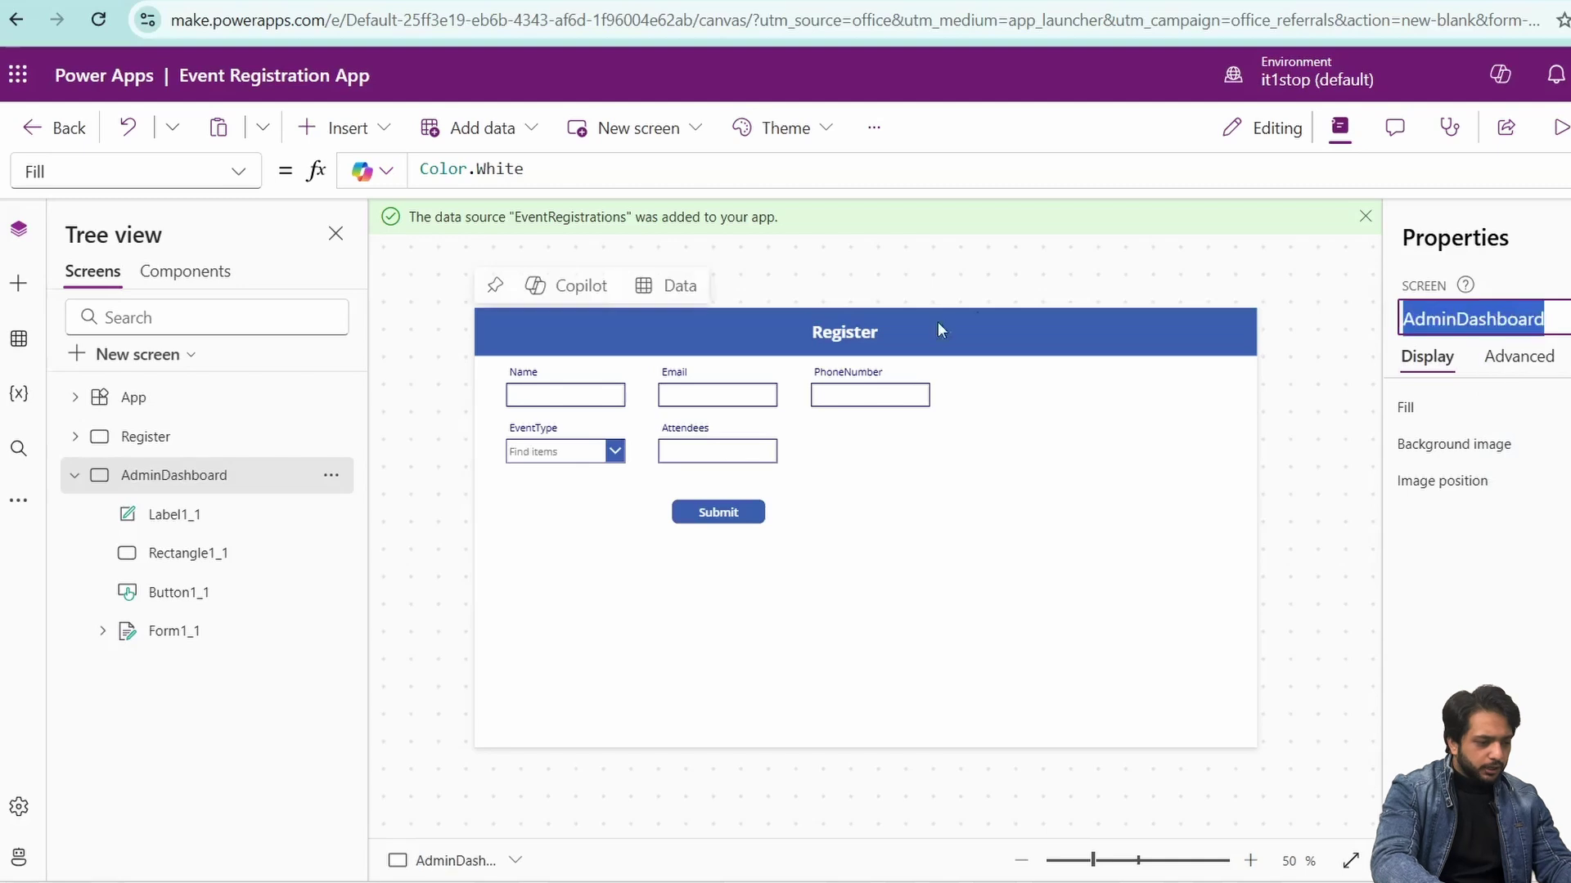
- Change the copied header title to 'Admin Dashboard' and delete the copied form
{"action": "left_click", "coordinate": [845, 332]}
{"action": "double_click", "coordinate": [1570, 406]}
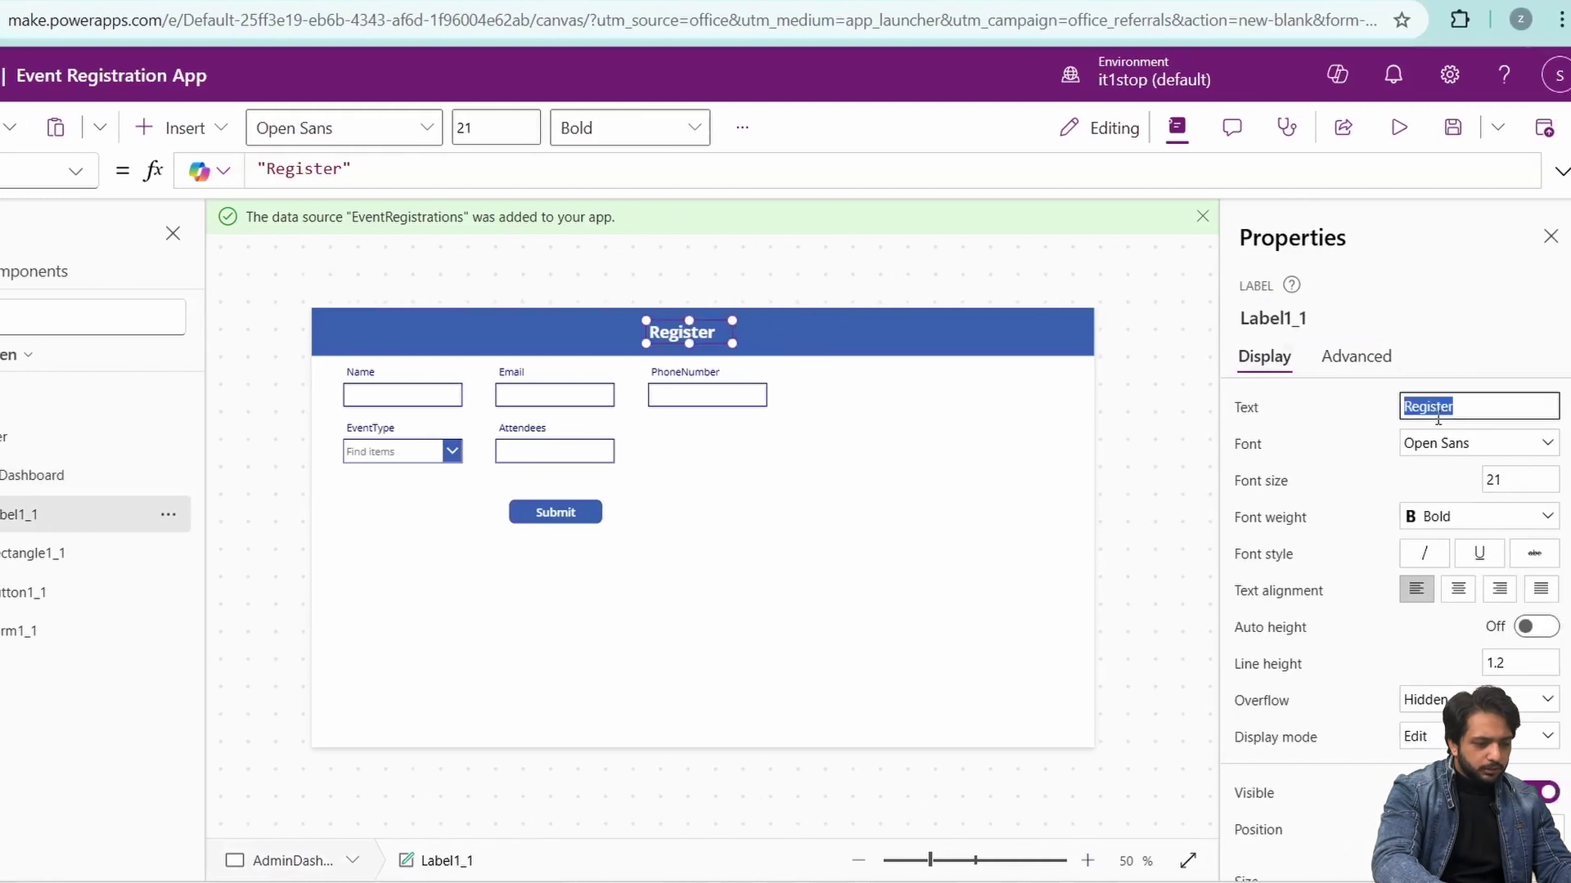
{"action": "key", "text": "ctrl+v"}
{"action": "left_click", "coordinate": [1470, 282]}
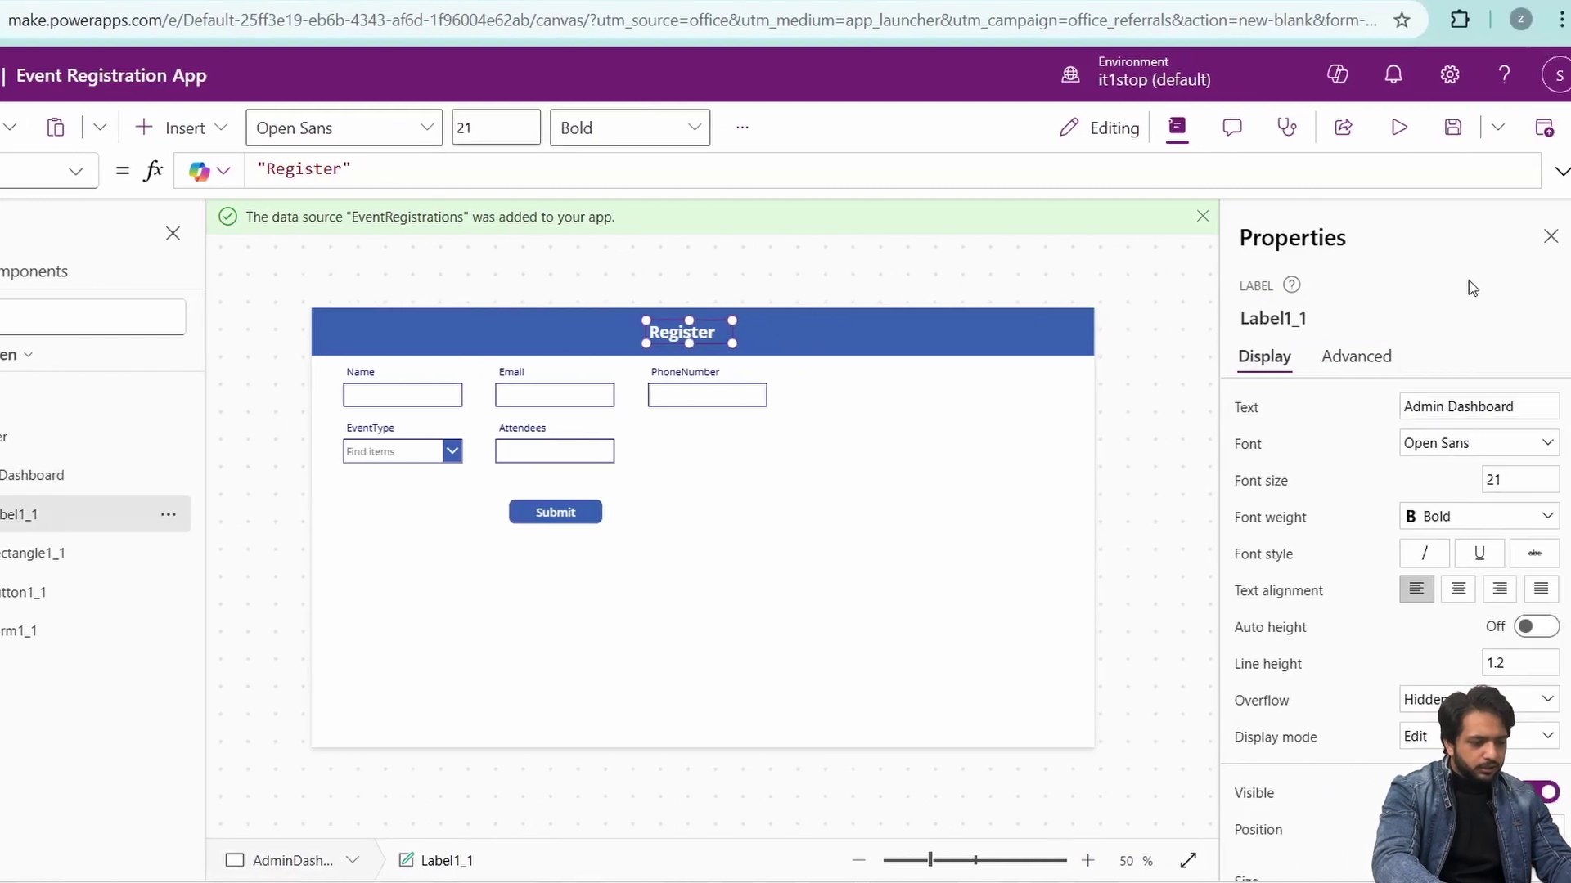
{"action": "left_click", "coordinate": [462, 482]}
{"action": "key", "text": "Delete"}
{"action": "left_click", "coordinate": [690, 333]}
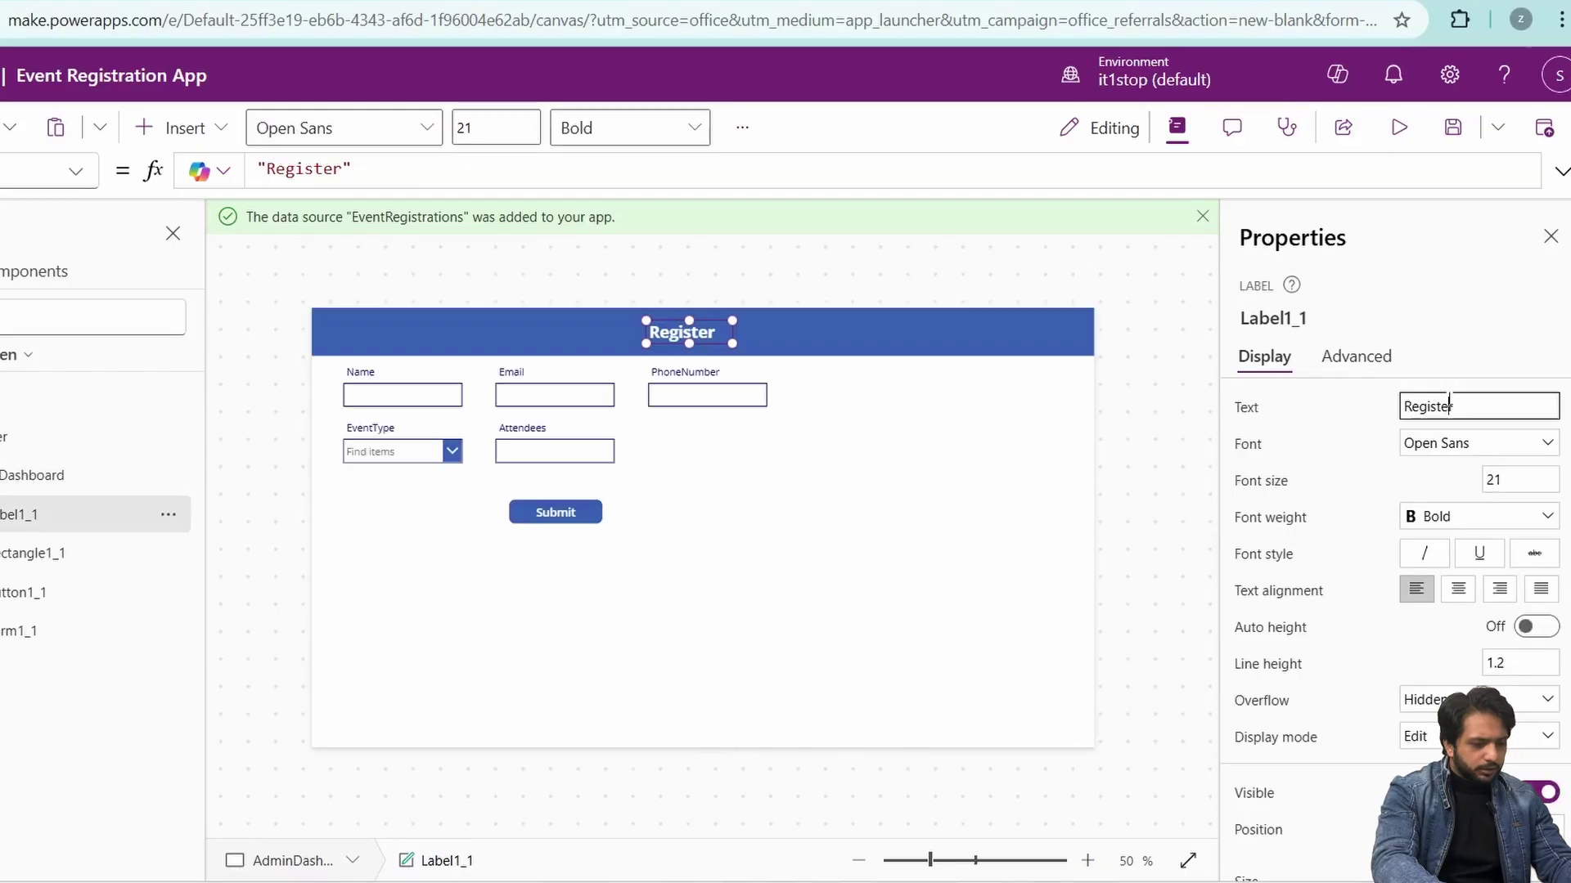
{"action": "double_click", "coordinate": [1447, 403]}
{"action": "key", "text": "ctrl+v"}
- Delete the copied Submit button and form, leaving only the header bar
{"action": "left_click", "coordinate": [555, 512]}
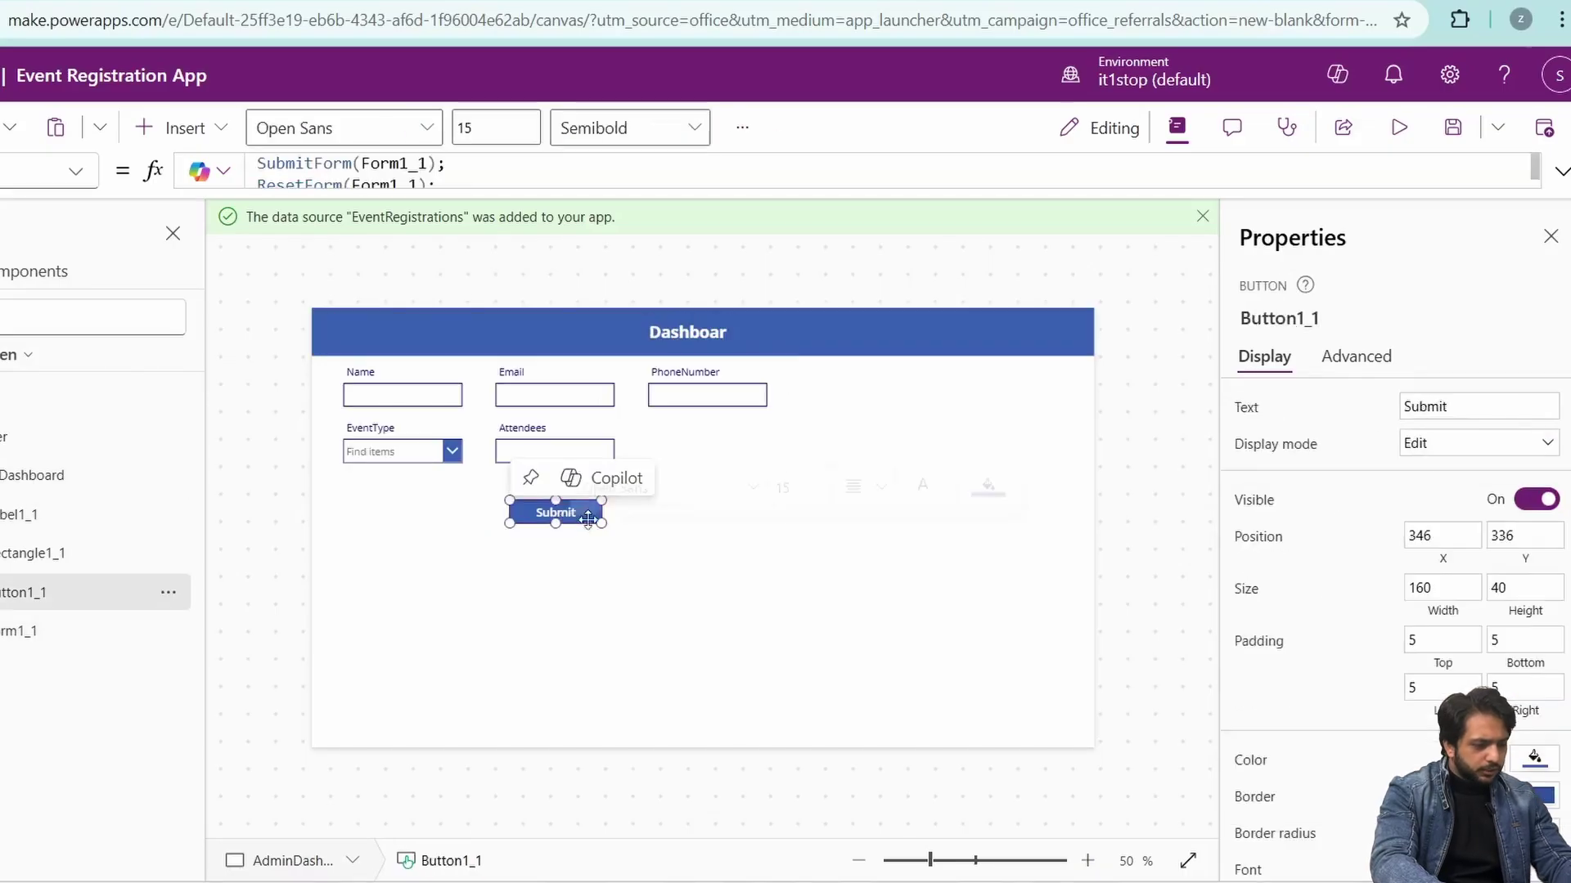
{"action": "key", "text": "Delete"}
{"action": "left_click", "coordinate": [649, 502]}
{"action": "right_click", "coordinate": [648, 506]}
{"action": "key", "text": "Delete"}
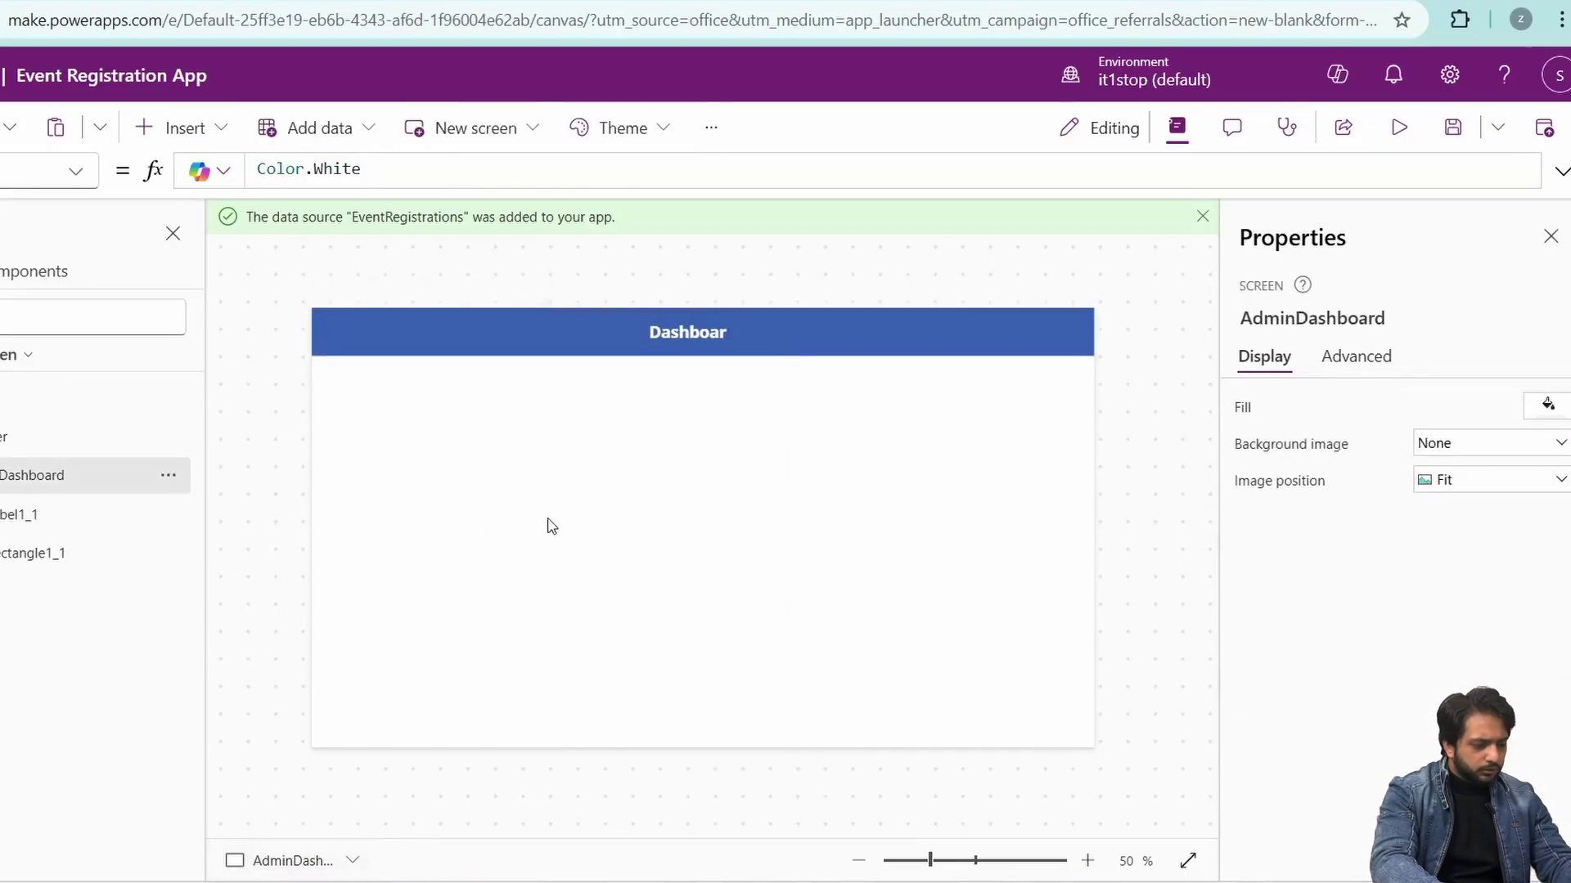
{"action": "left_click", "coordinate": [720, 327]}
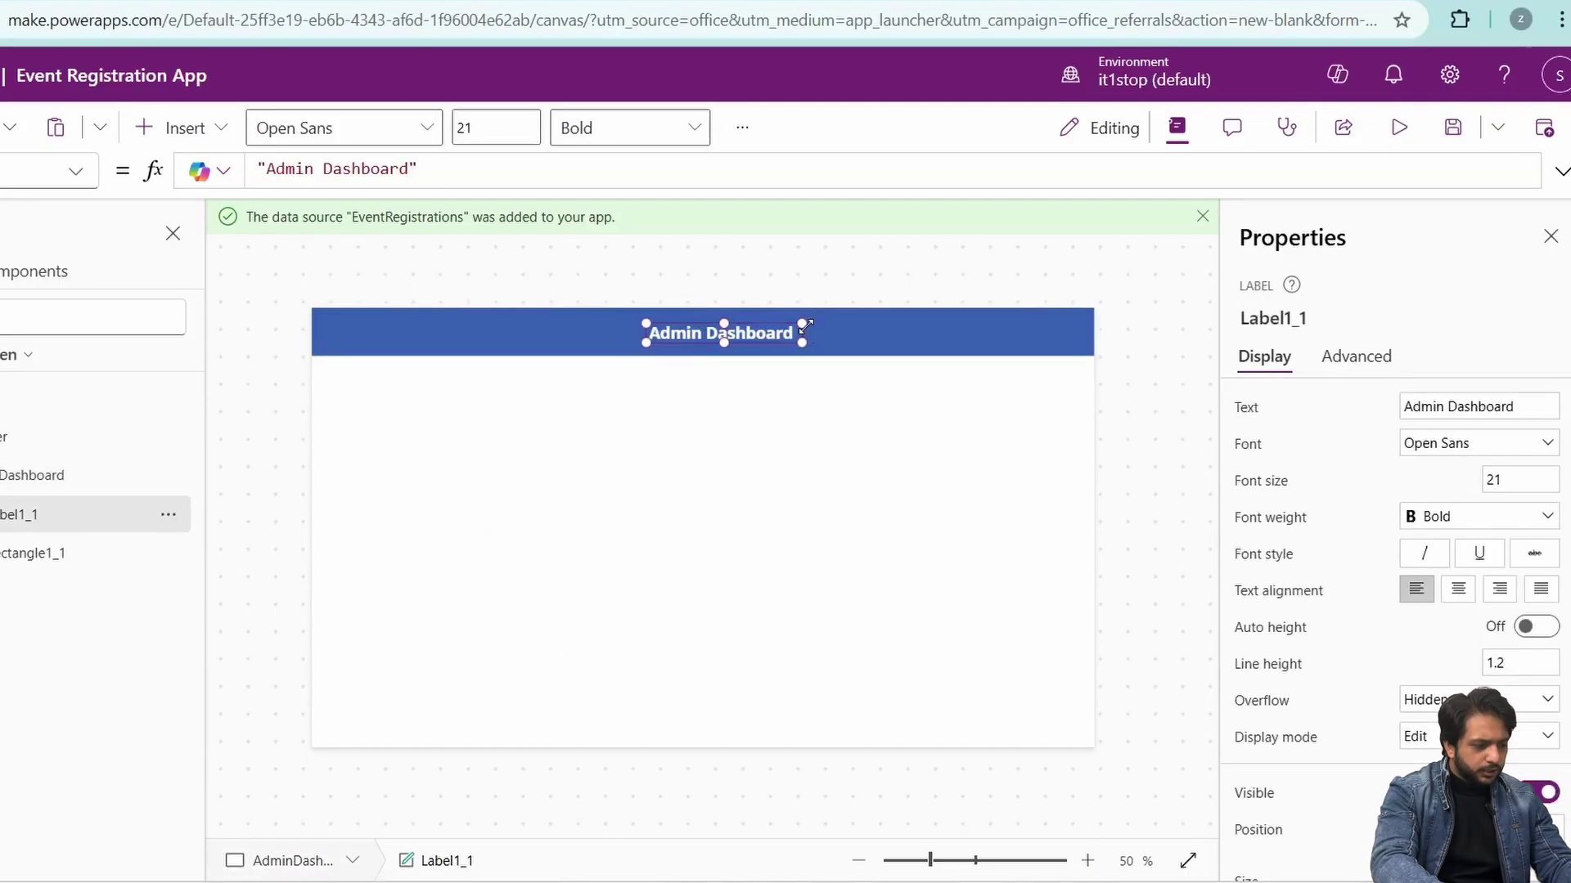
{"action": "left_click", "coordinate": [763, 452]}
- Insert a Title-layout vertical gallery of EventRegistrations below the Admin Dashboard header
{"action": "left_click", "coordinate": [0, 284]}
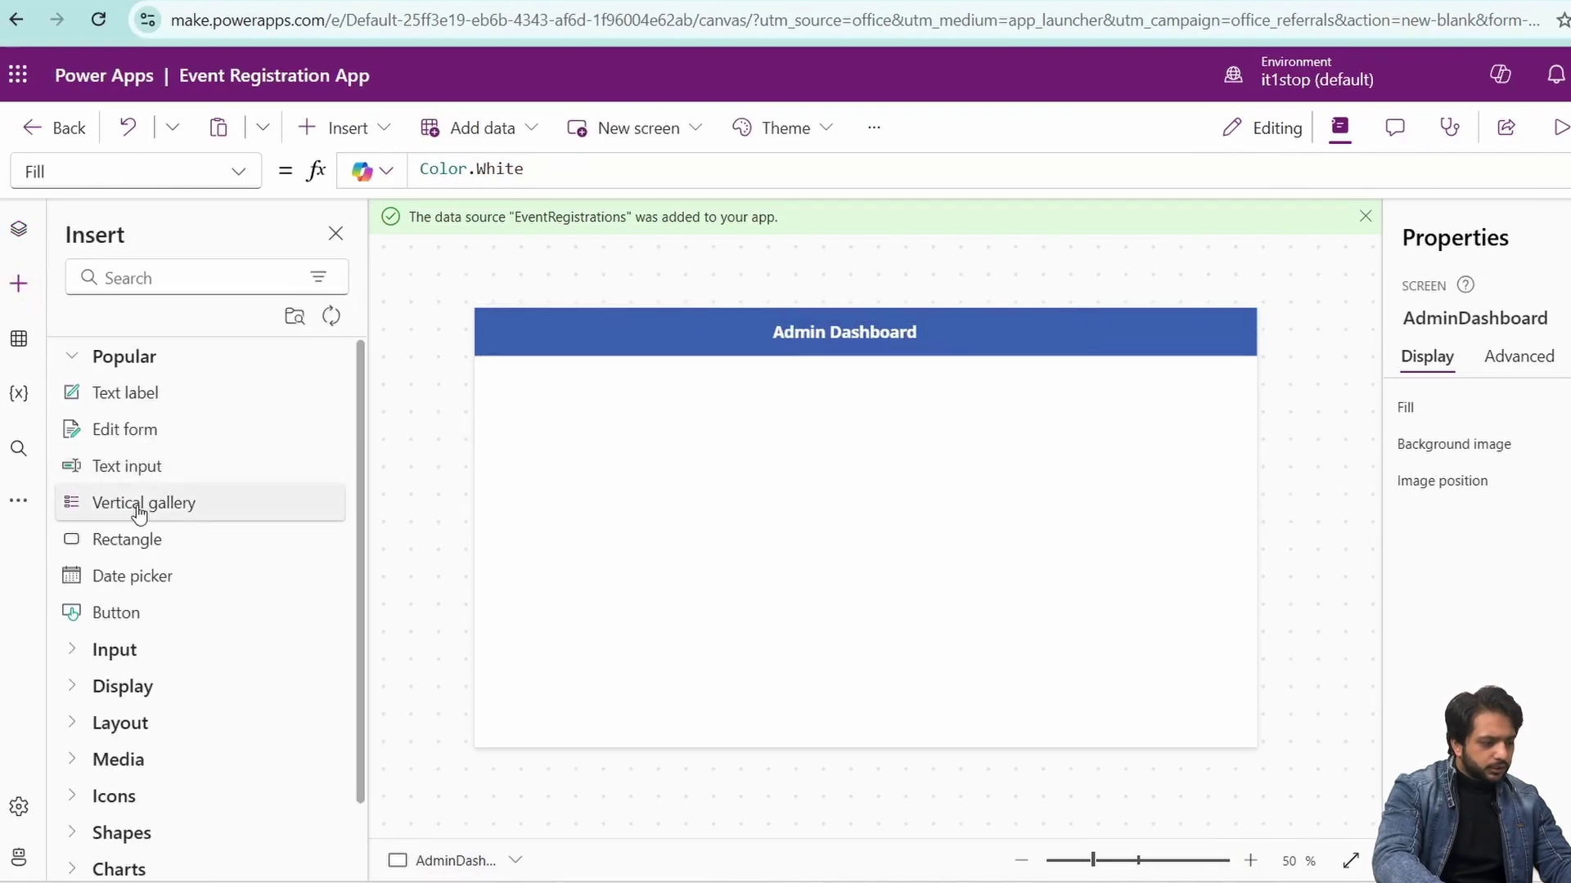
{"action": "left_click", "coordinate": [716, 523]}
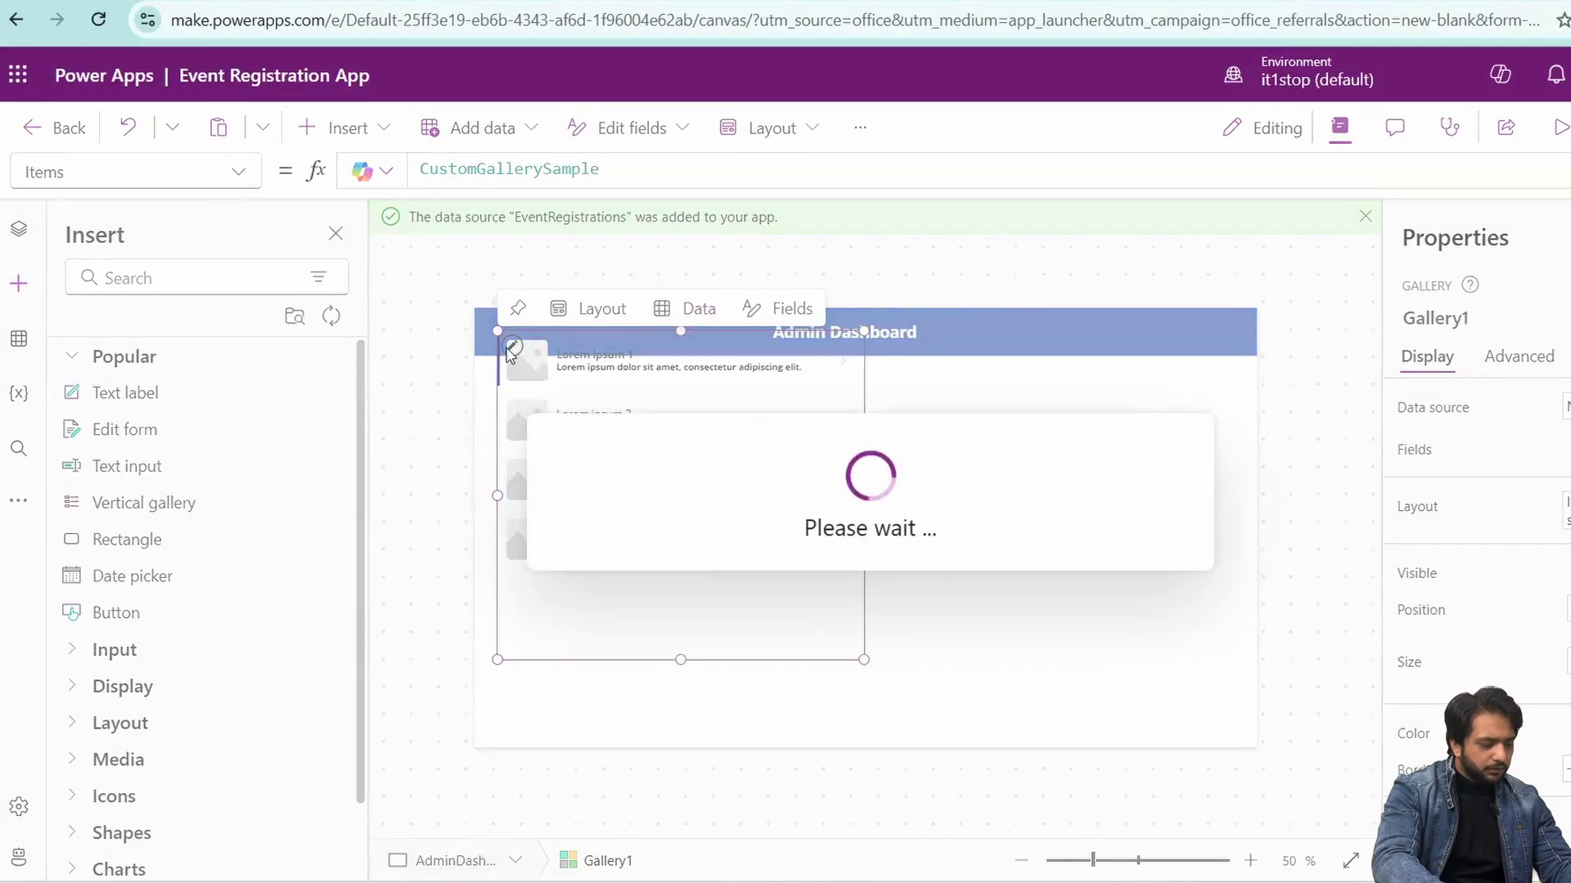
{"action": "left_click", "coordinate": [576, 309]}
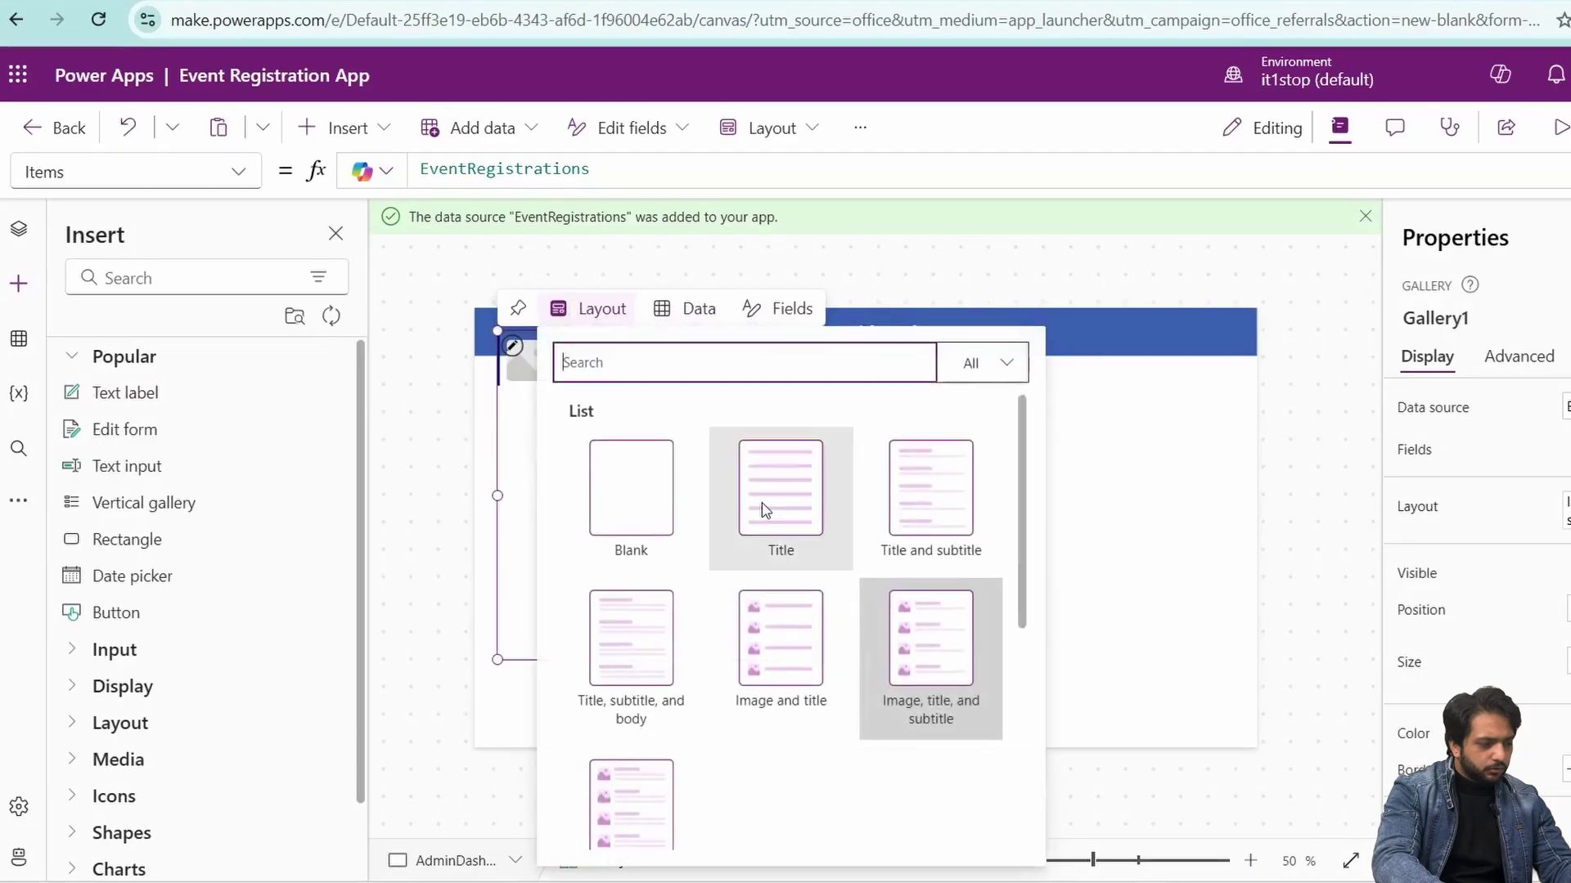
{"action": "left_click", "coordinate": [761, 508]}
{"action": "left_click_drag", "start_coordinate": [684, 338], "coordinate": [661, 424]}
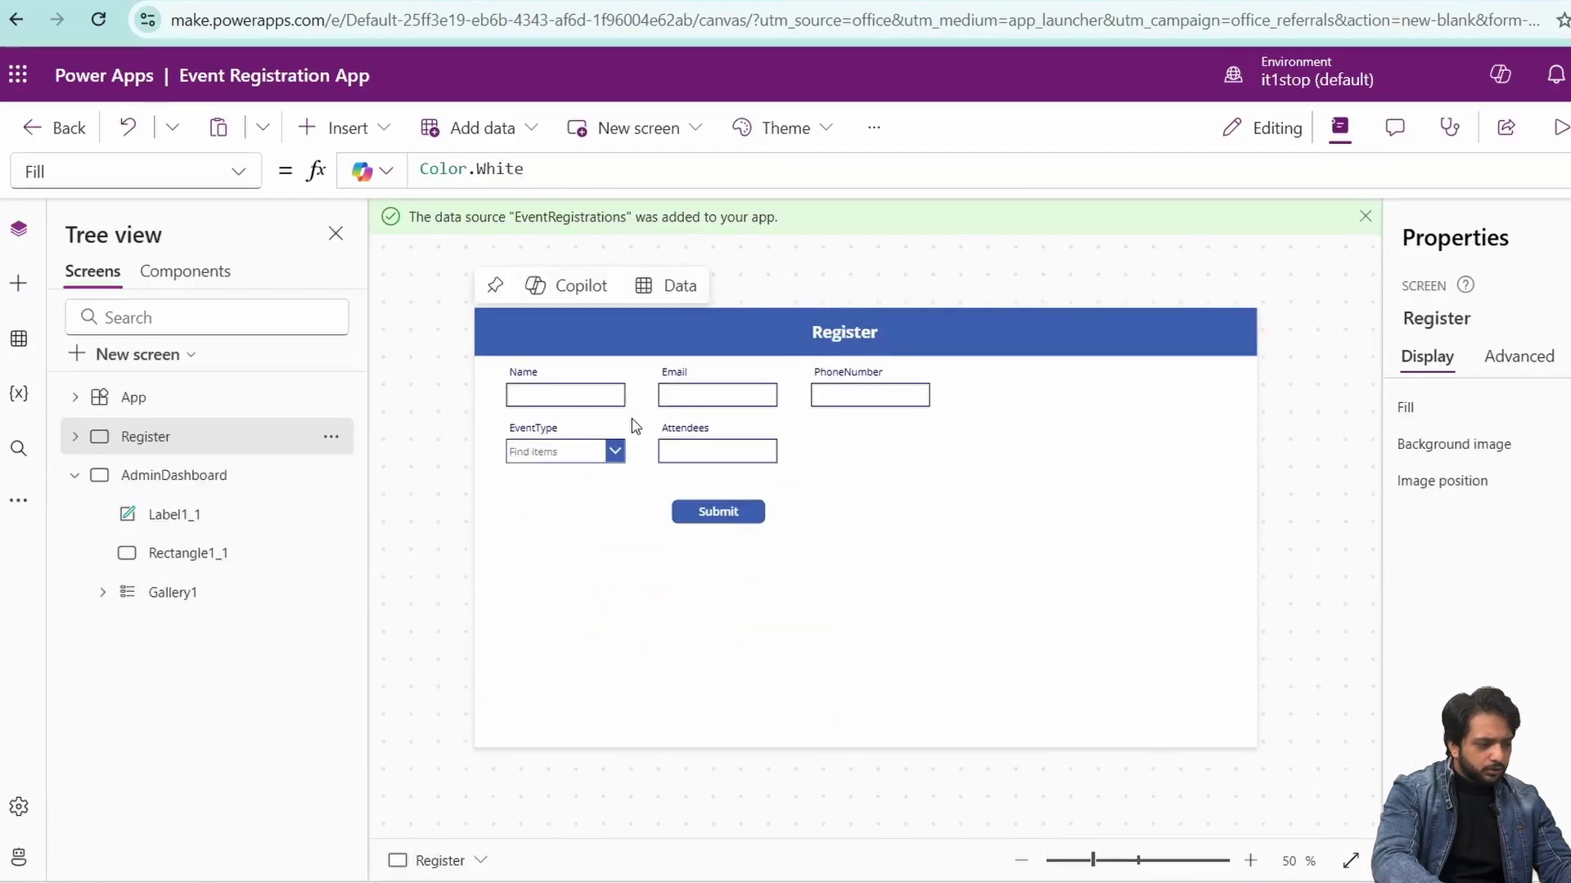
- Set Form1's DefaultMode to FormMode.New
{"action": "left_click", "coordinate": [864, 419]}
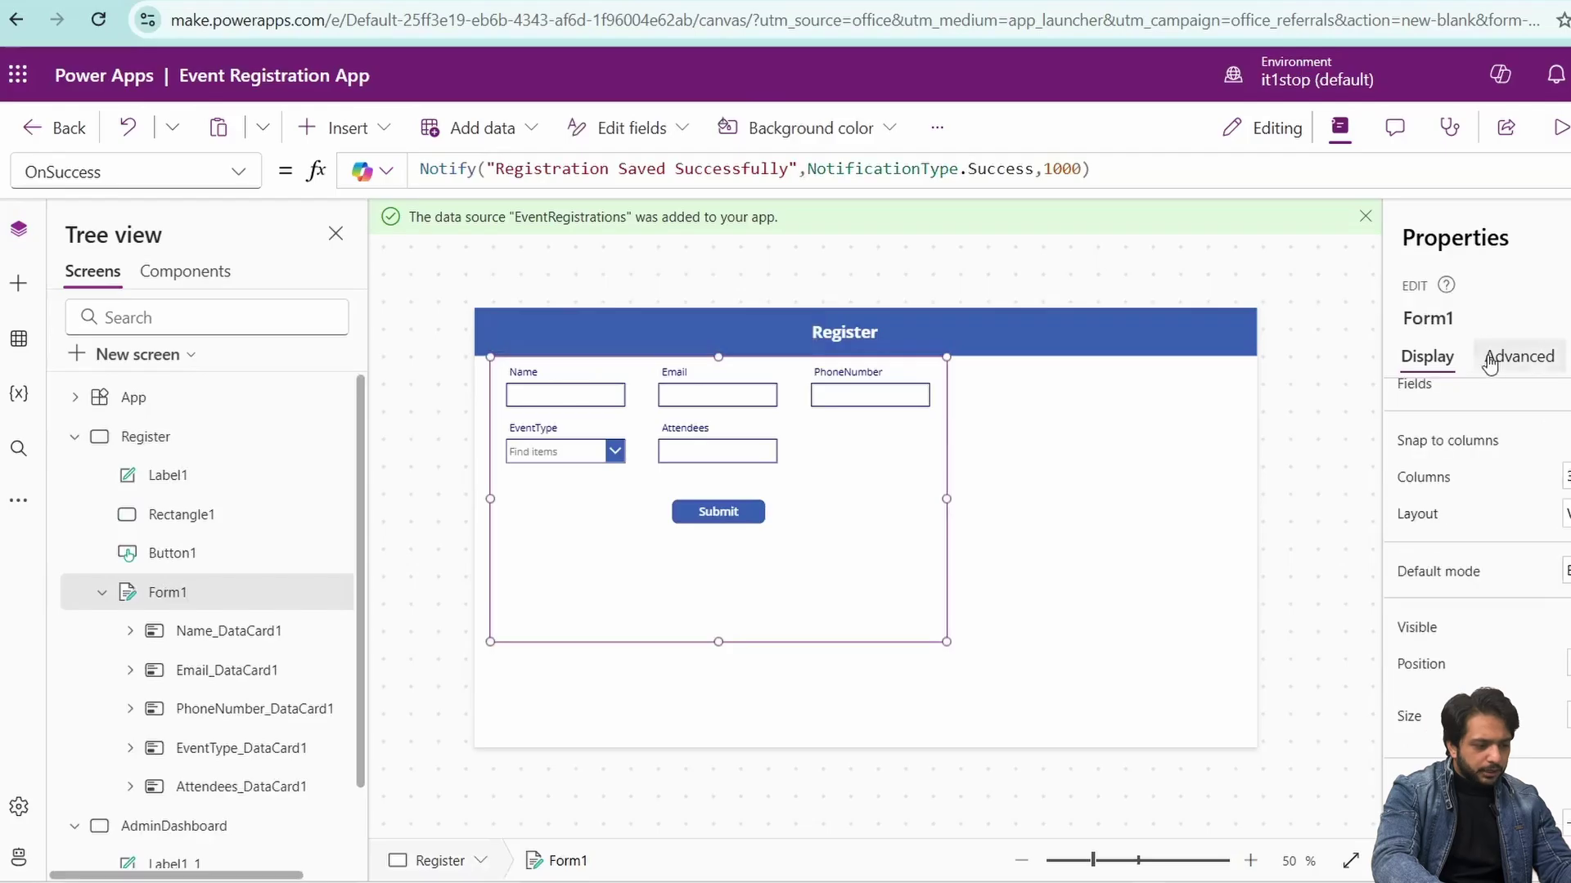
{"action": "left_click", "coordinate": [1518, 357]}
{"action": "scroll", "coordinate": [1433, 646], "scroll_direction": "down", "scroll_amount": 3}
{"action": "double_click", "coordinate": [1365, 685]}
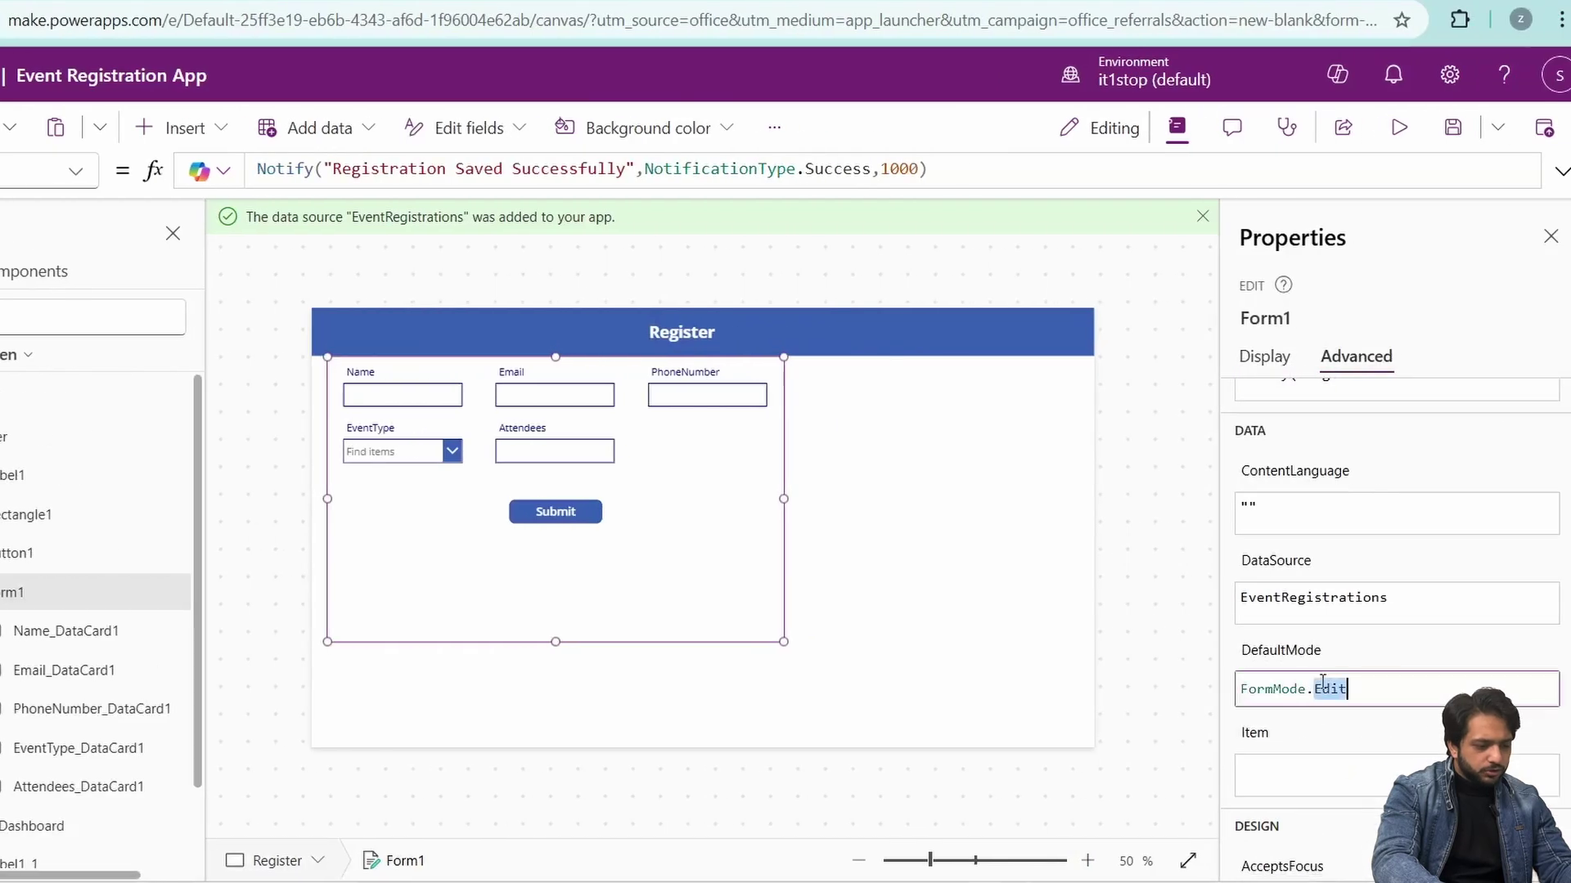
{"action": "type", "text": "New"}
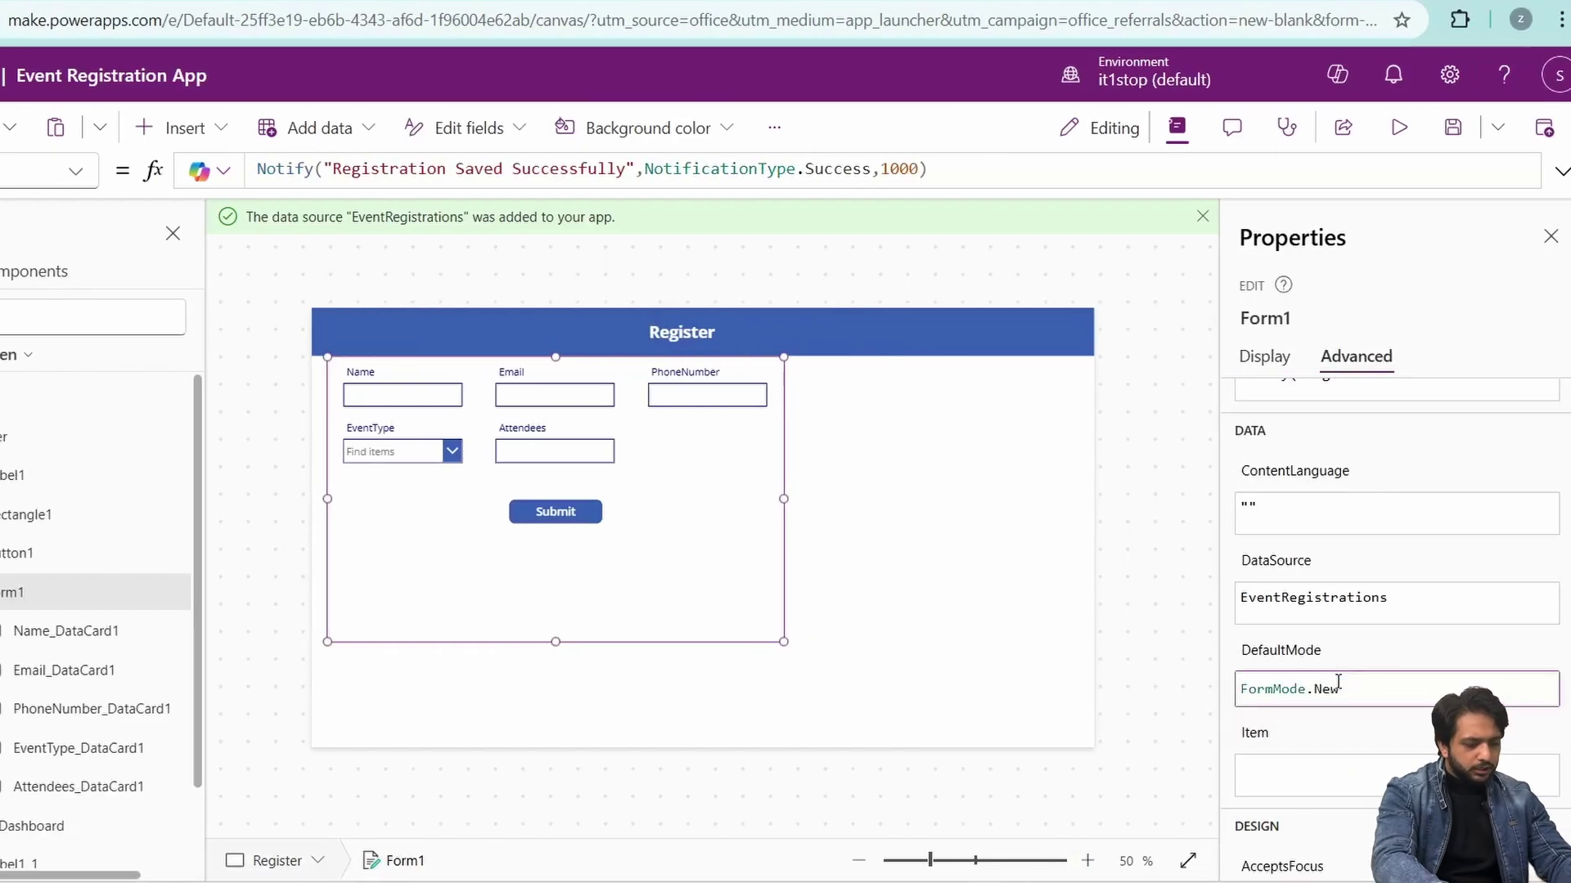
- In preview, submit a test Webinar registration with a registrant name and 4 attendees
{"action": "key", "text": "F5"}
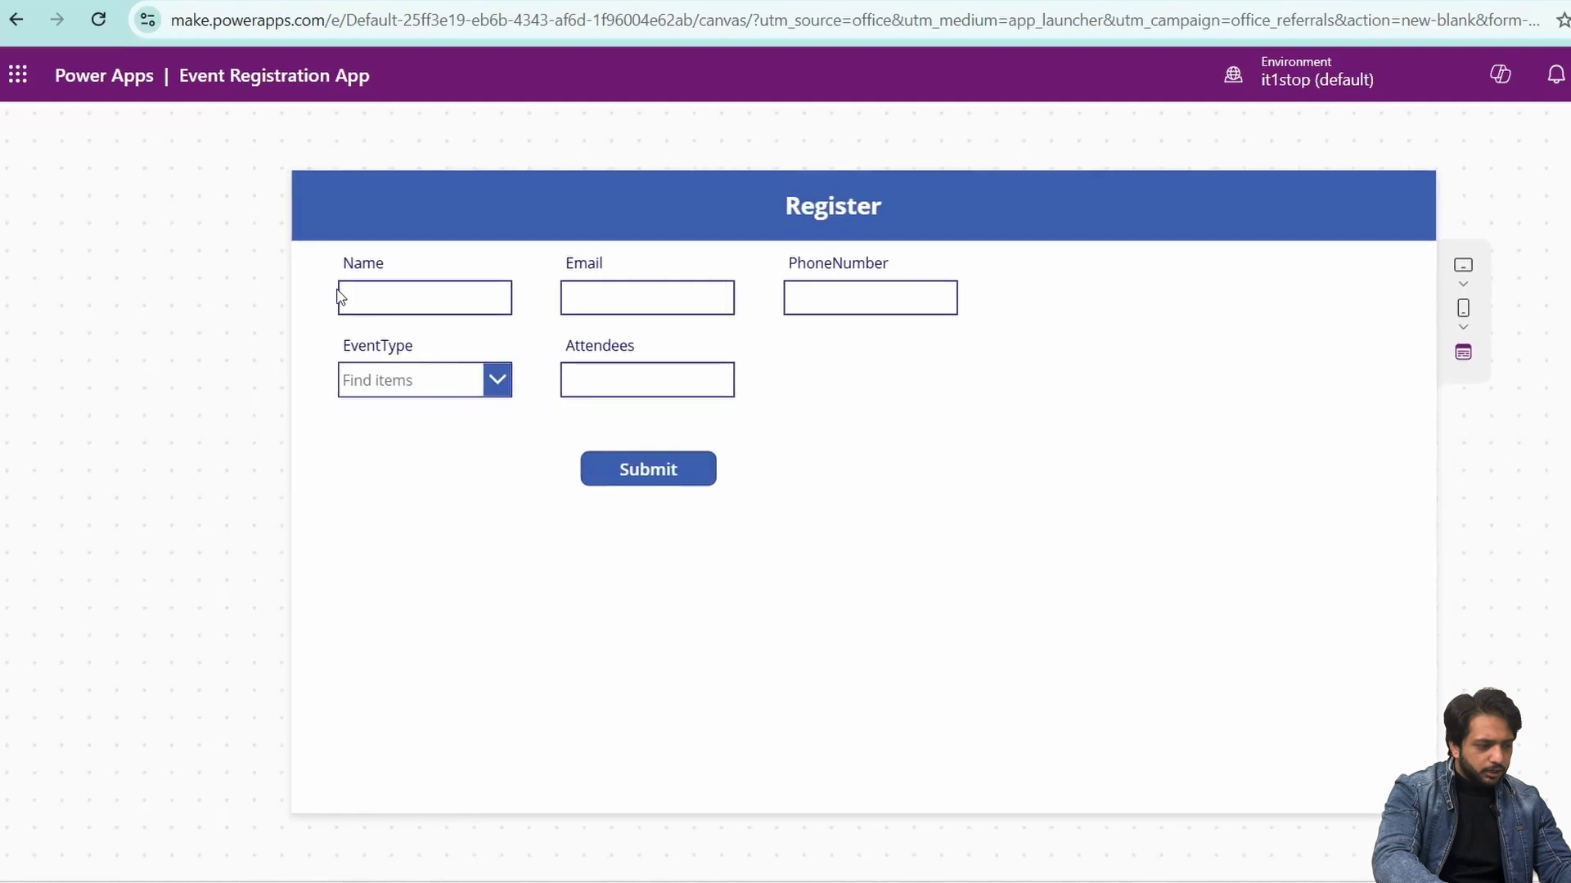
{"action": "left_click", "coordinate": [355, 296]}
{"action": "type", "text": "Asif"}
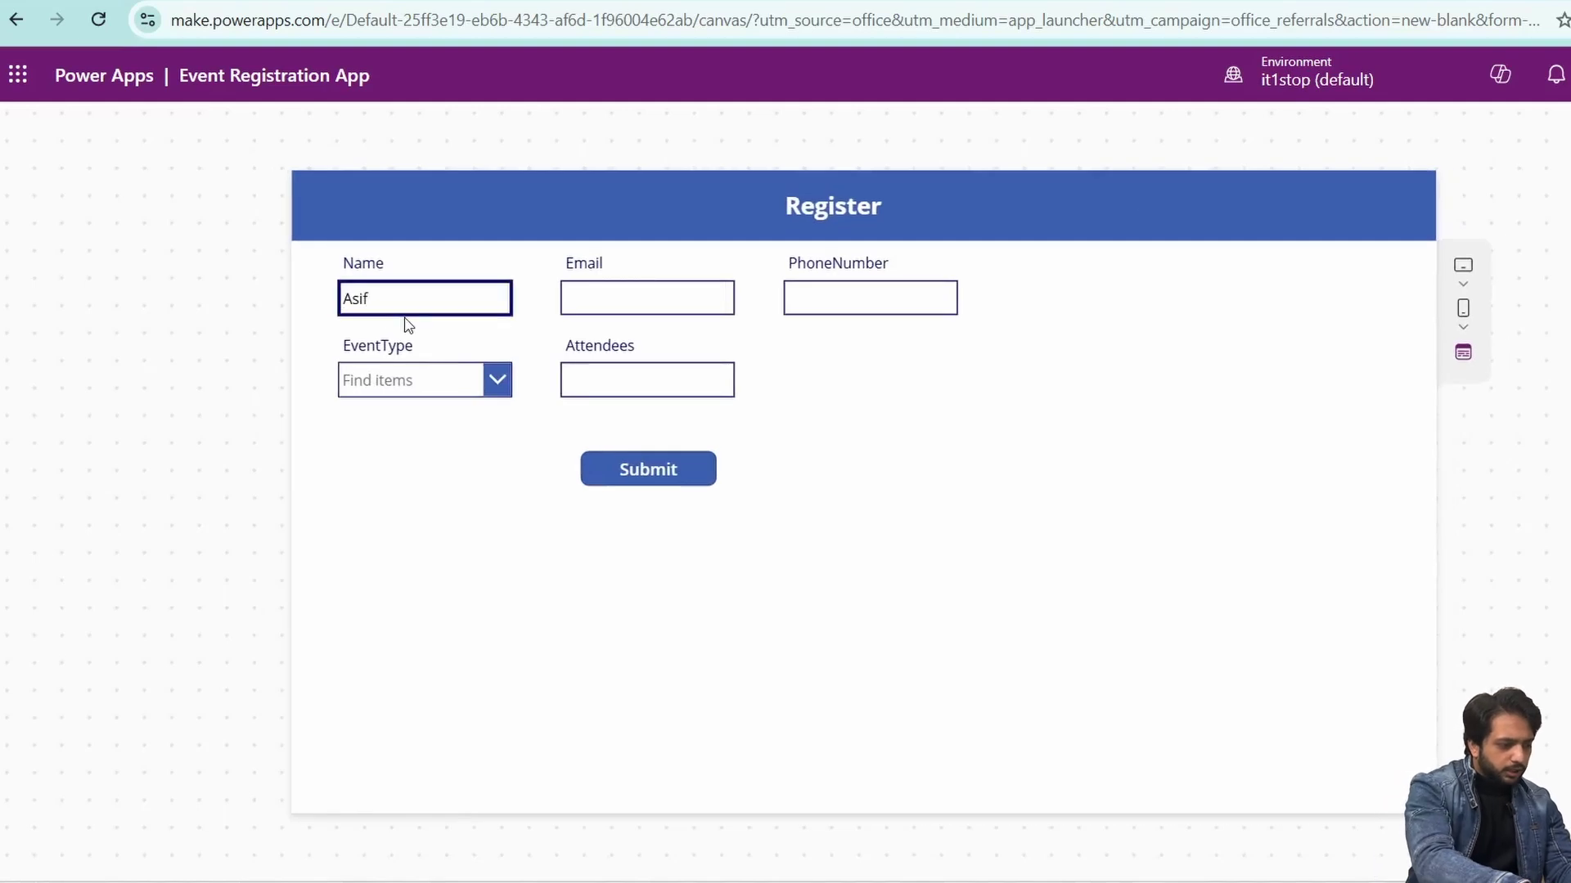
{"action": "key", "text": "Tab"}
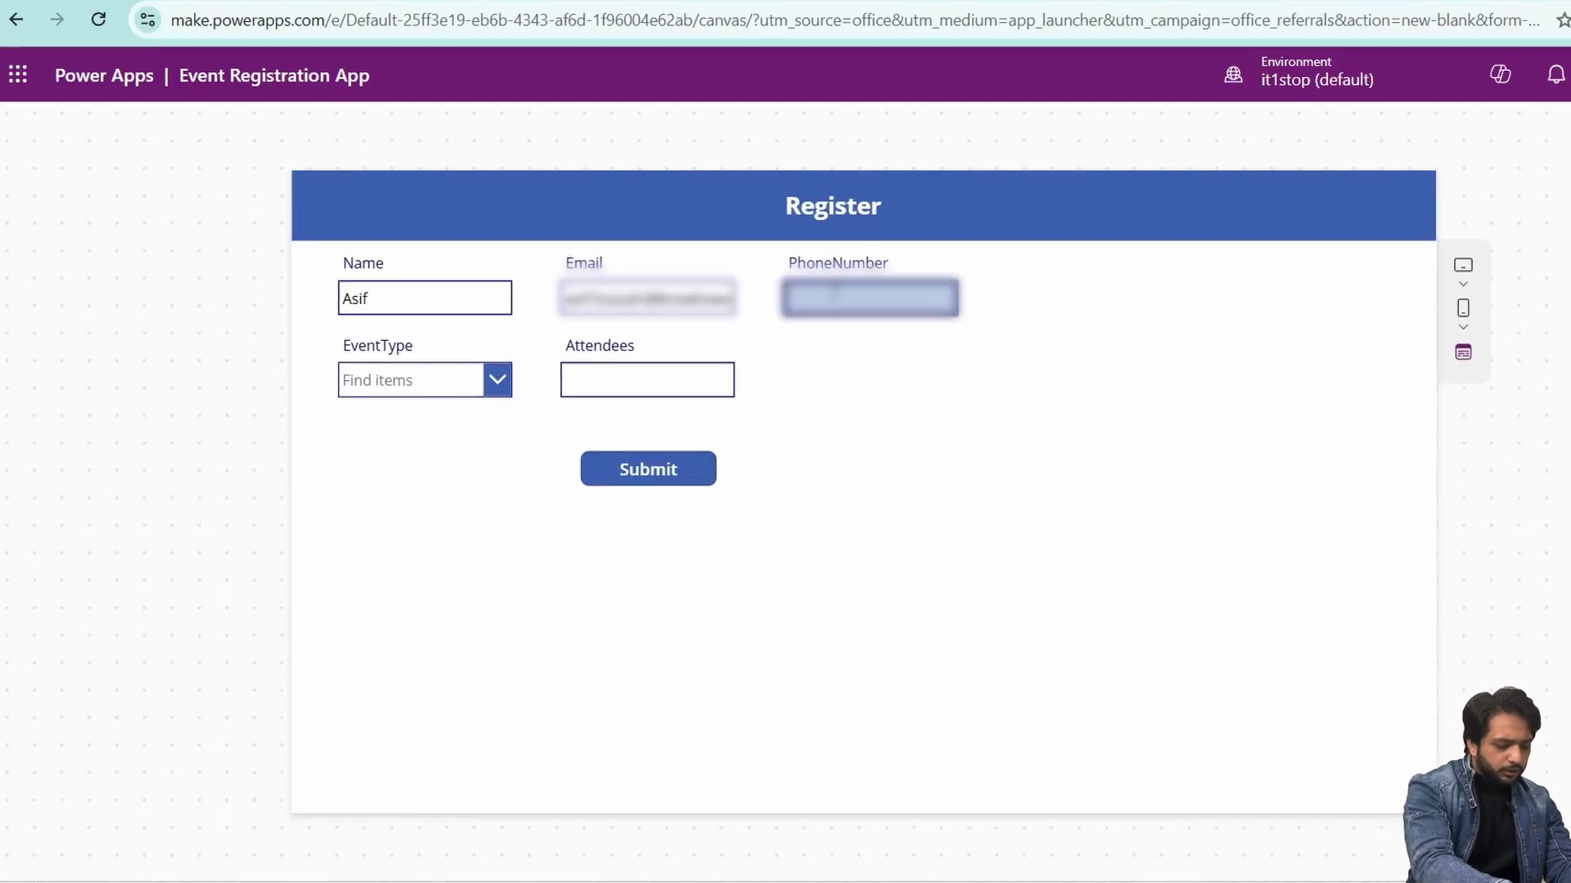
{"action": "left_click", "coordinate": [413, 380]}
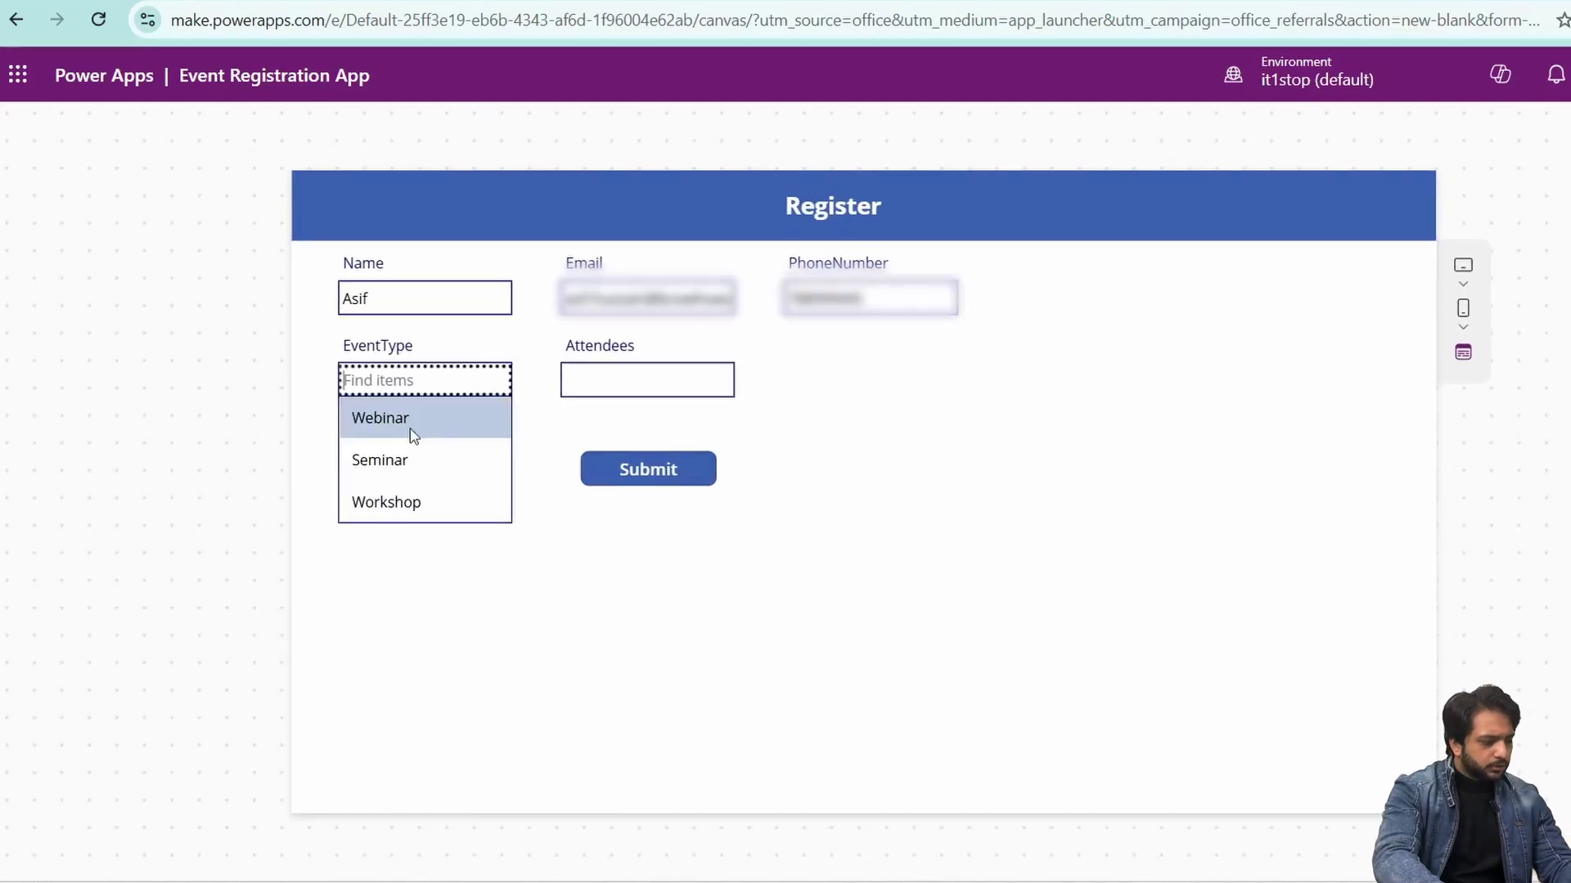
{"action": "left_click", "coordinate": [412, 415]}
{"action": "left_click", "coordinate": [658, 389]}
{"action": "type", "text": "4"}
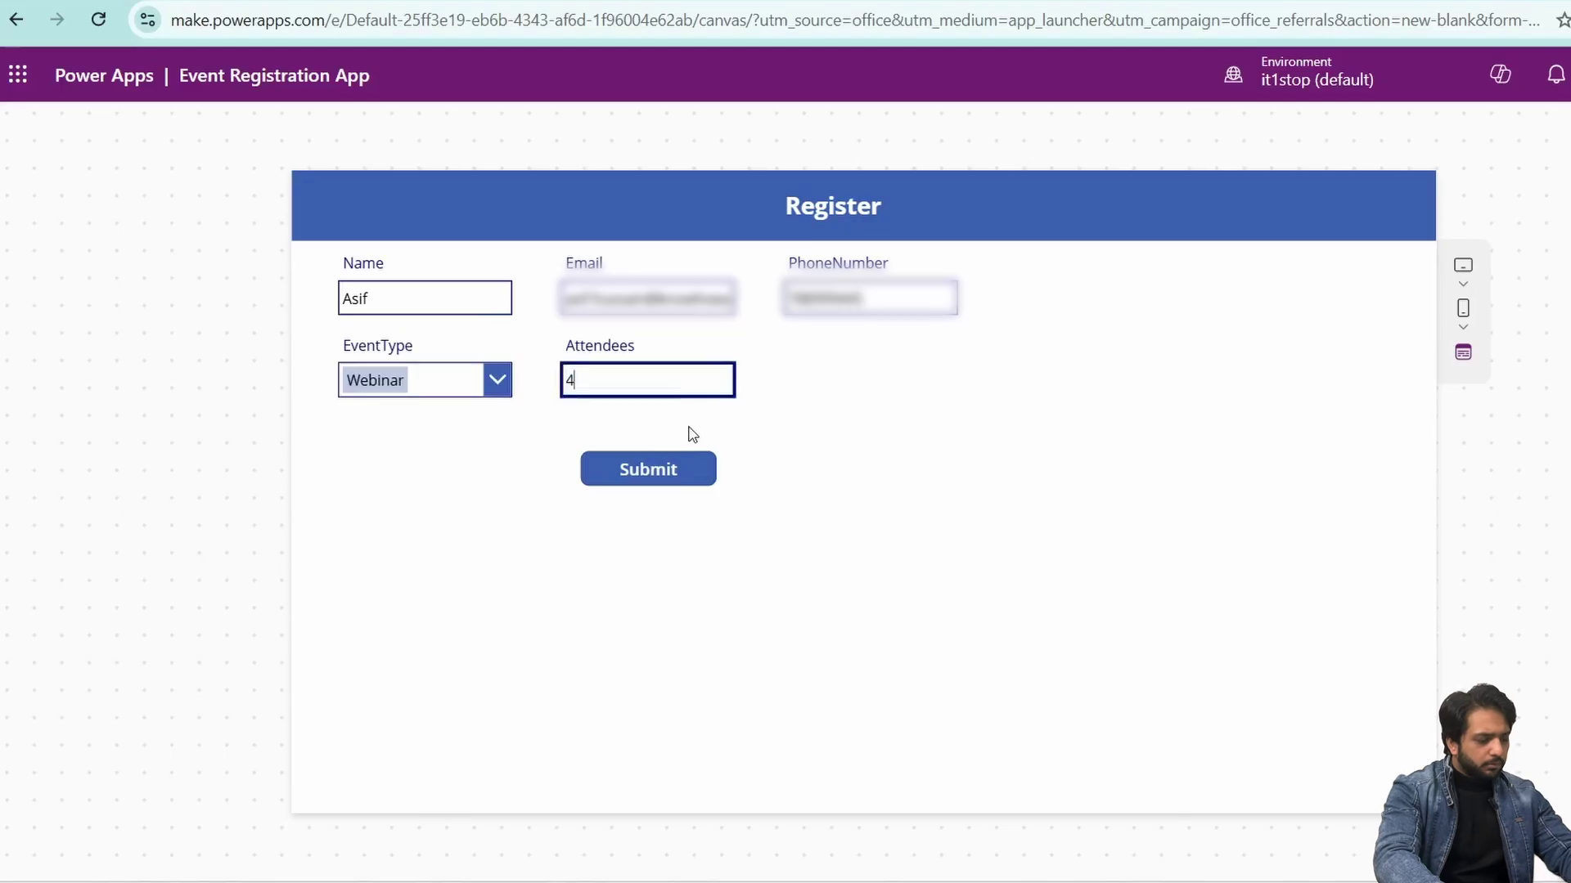
{"action": "left_click", "coordinate": [665, 473]}
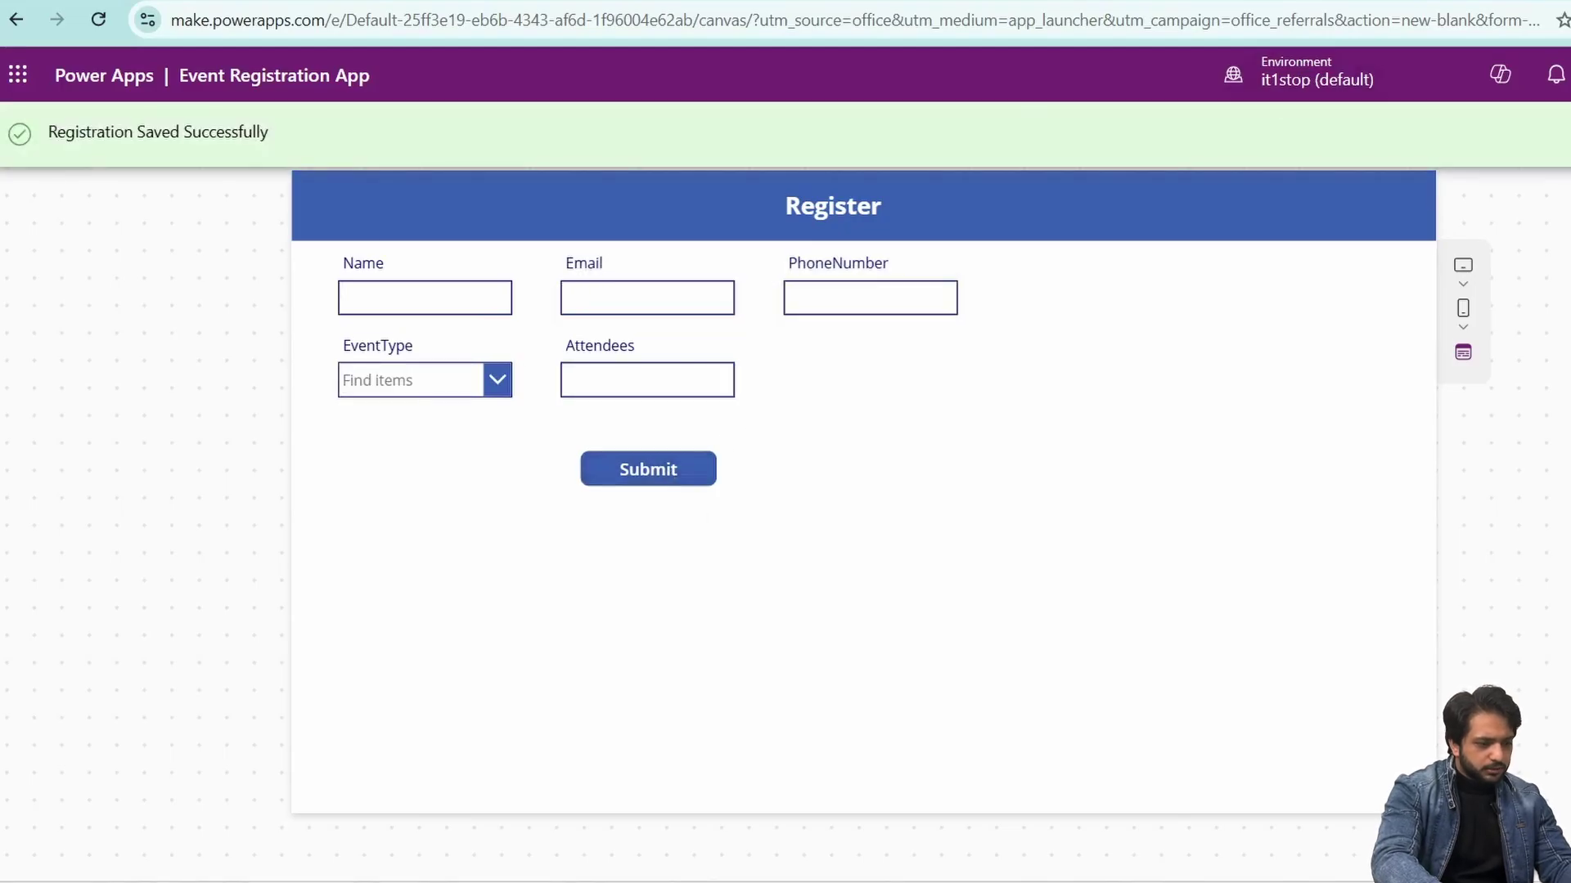
{"action": "key", "text": "Escape"}
{"action": "scroll", "coordinate": [95, 519], "scroll_direction": "down", "scroll_amount": 3}
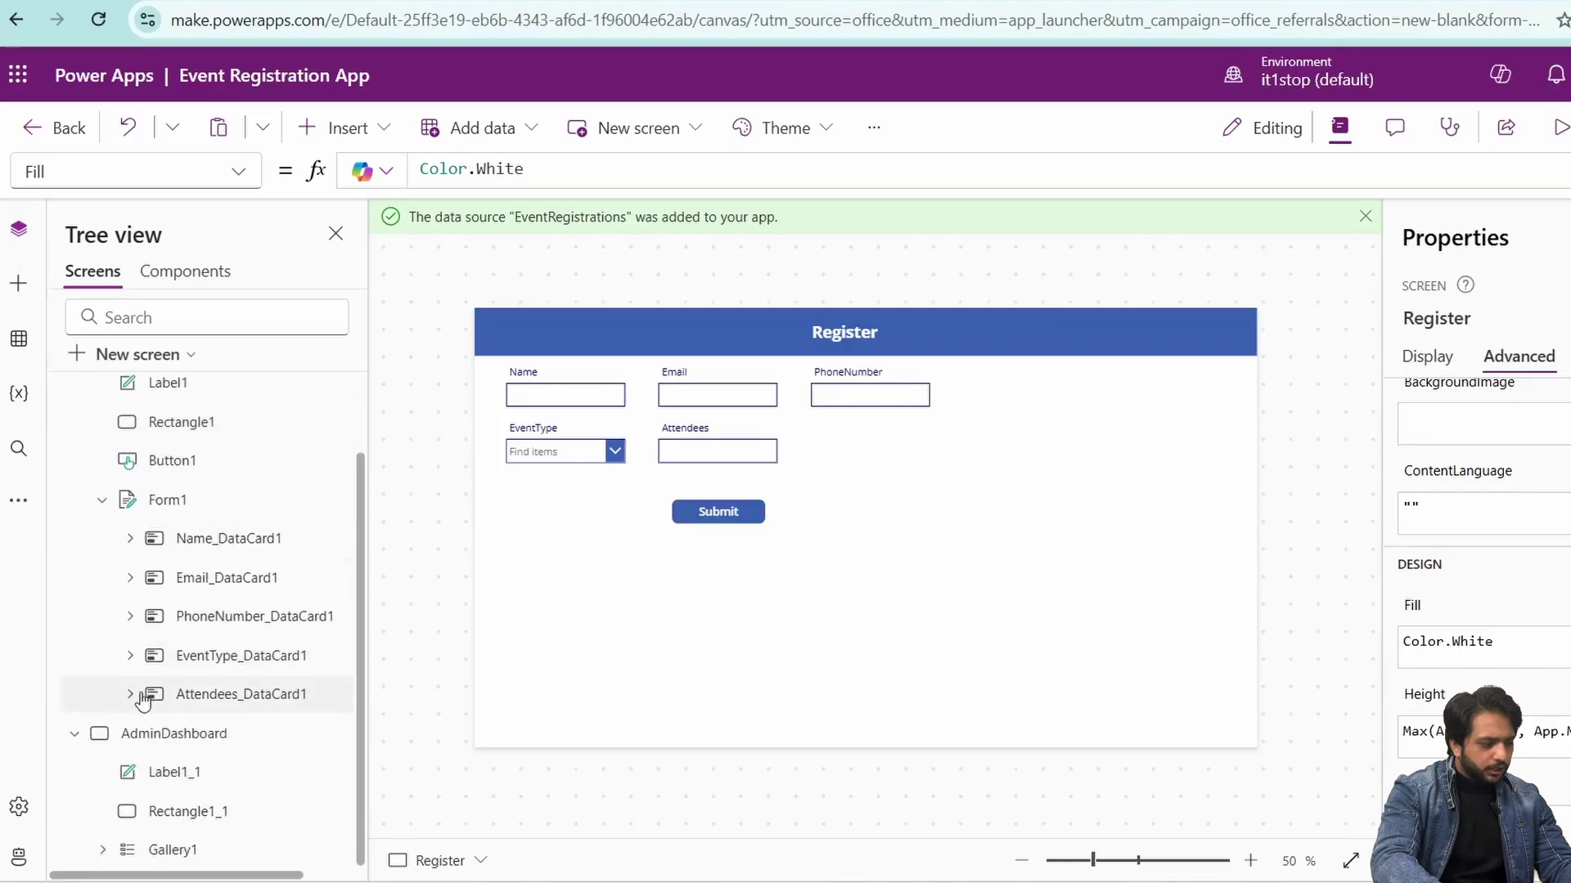
- Set the Admin Dashboard gallery's first label to ThisItem.Name
{"action": "left_click", "coordinate": [156, 736]}
{"action": "left_click", "coordinate": [613, 460]}
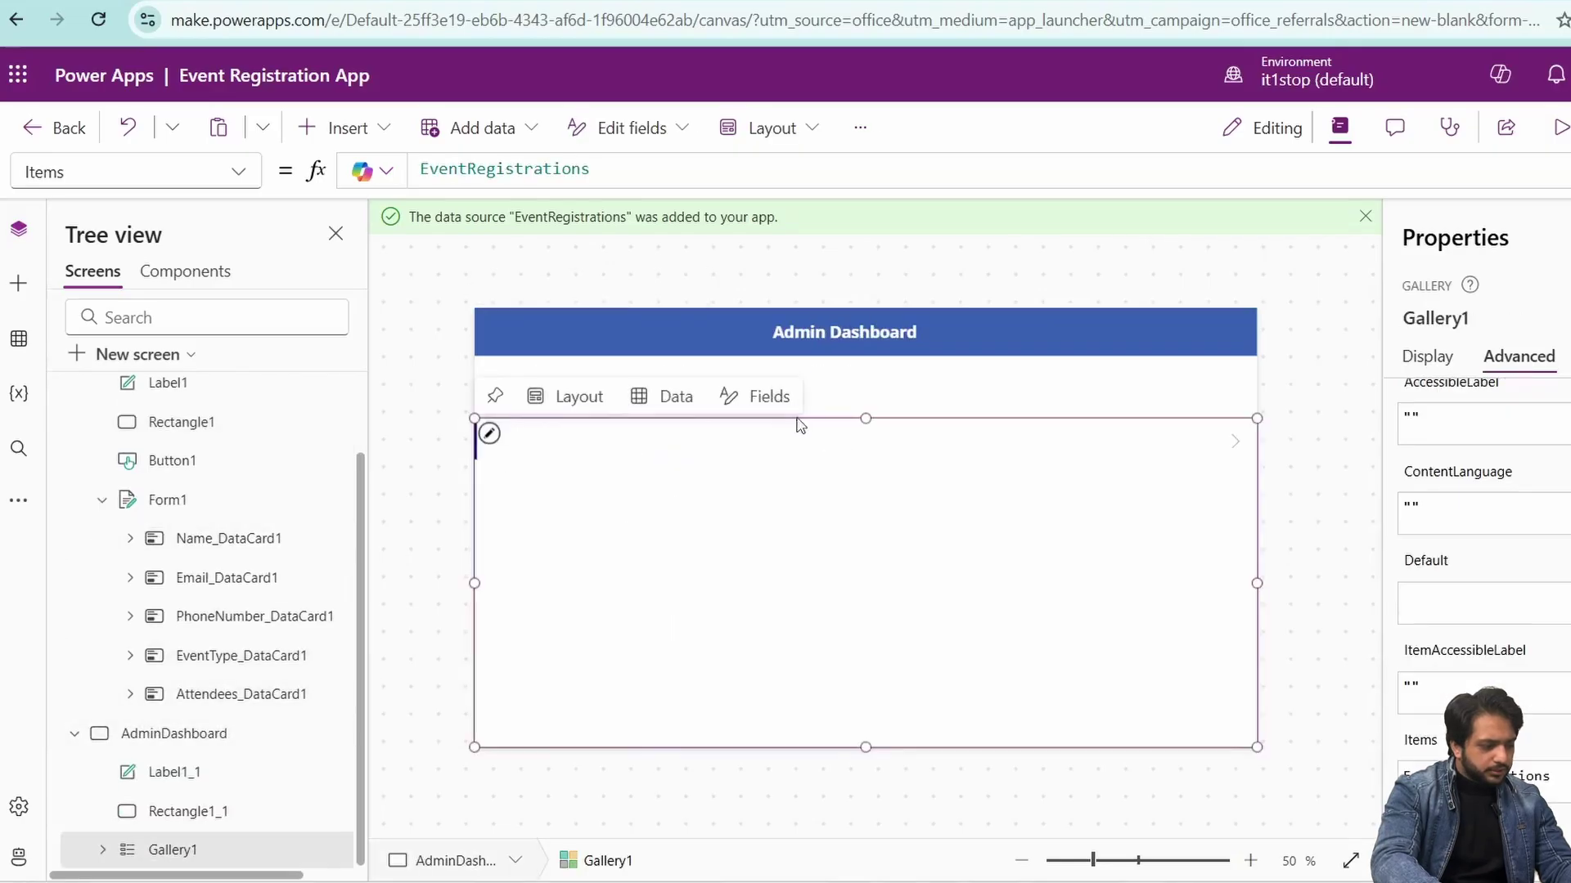
{"action": "left_click", "coordinate": [865, 487]}
{"action": "double_click", "coordinate": [528, 169]}
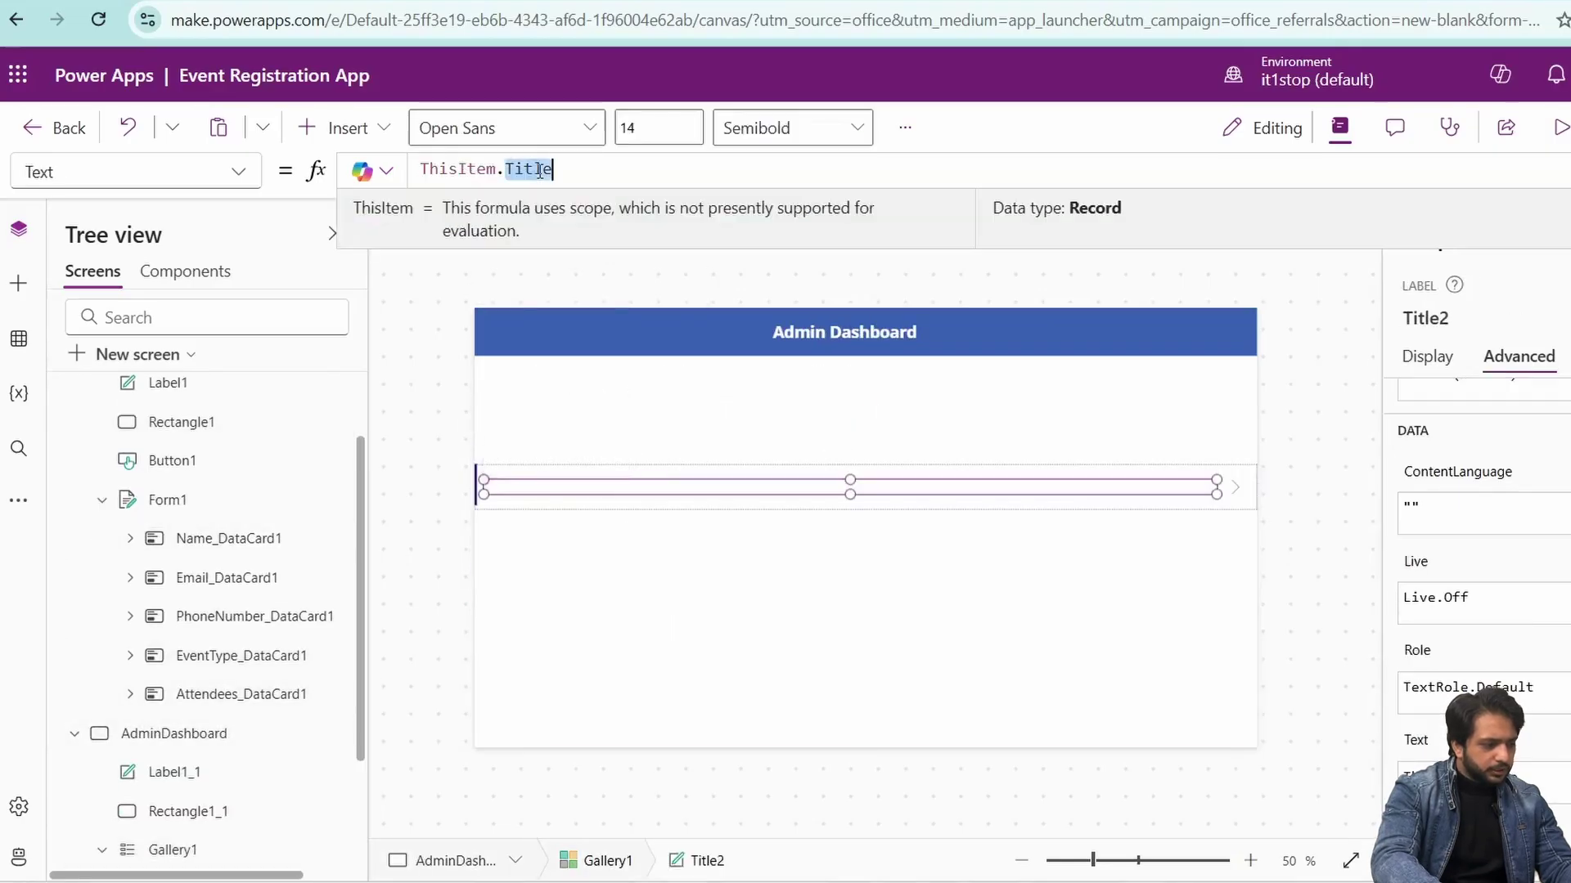
{"action": "type", "text": "Name"}
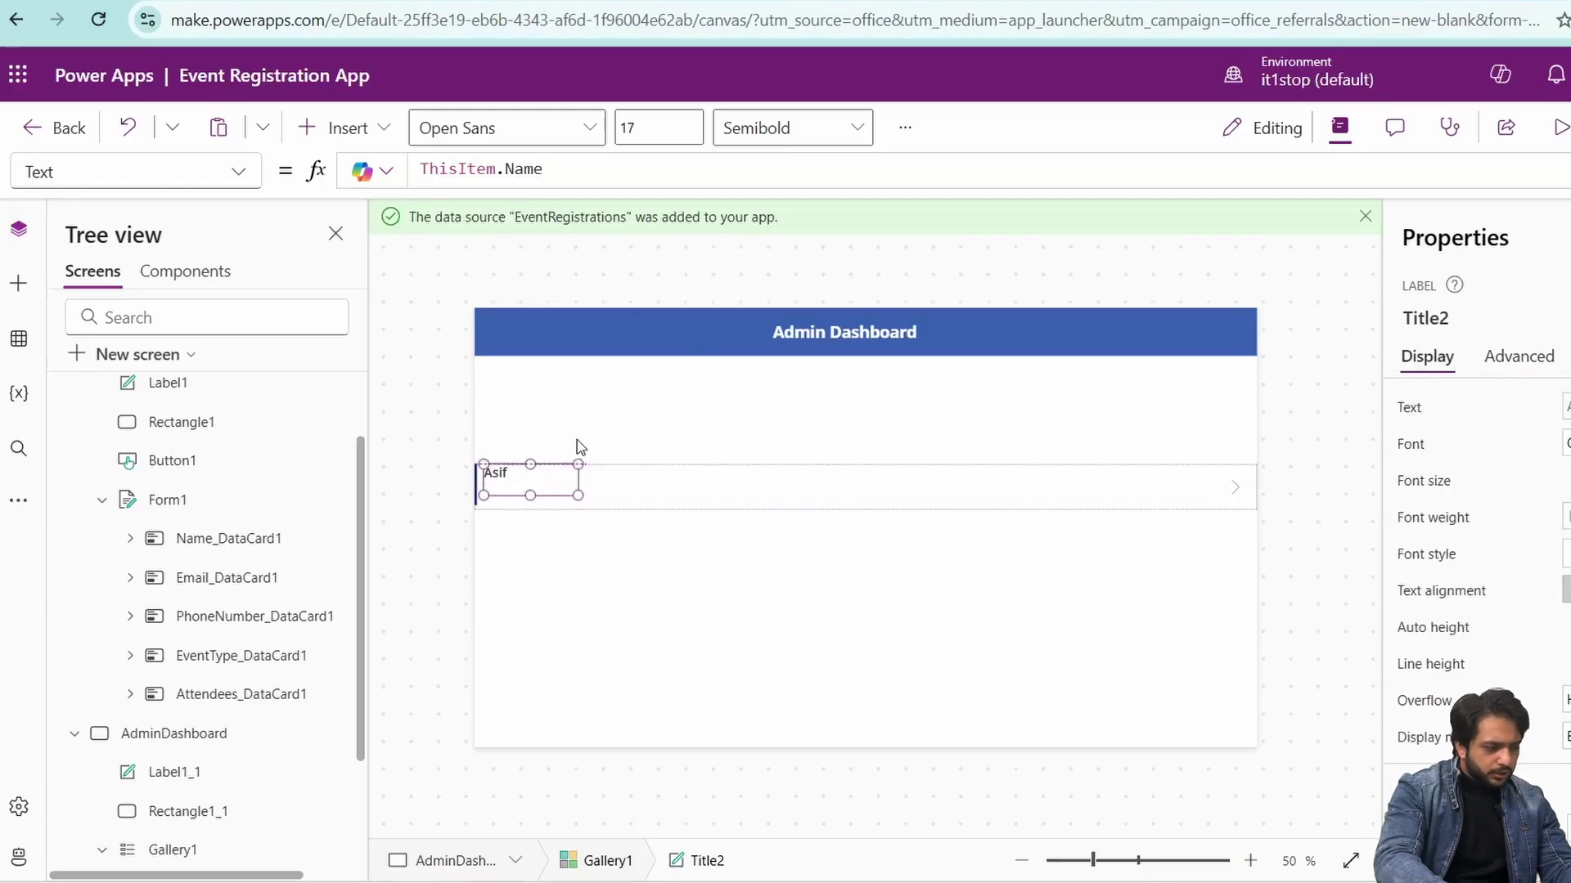
- Duplicate the label for Email, EventType.Value and Attendees, spreading them across the row
{"action": "key", "text": "ctrl+c"}
{"action": "key", "text": "ctrl+v"}
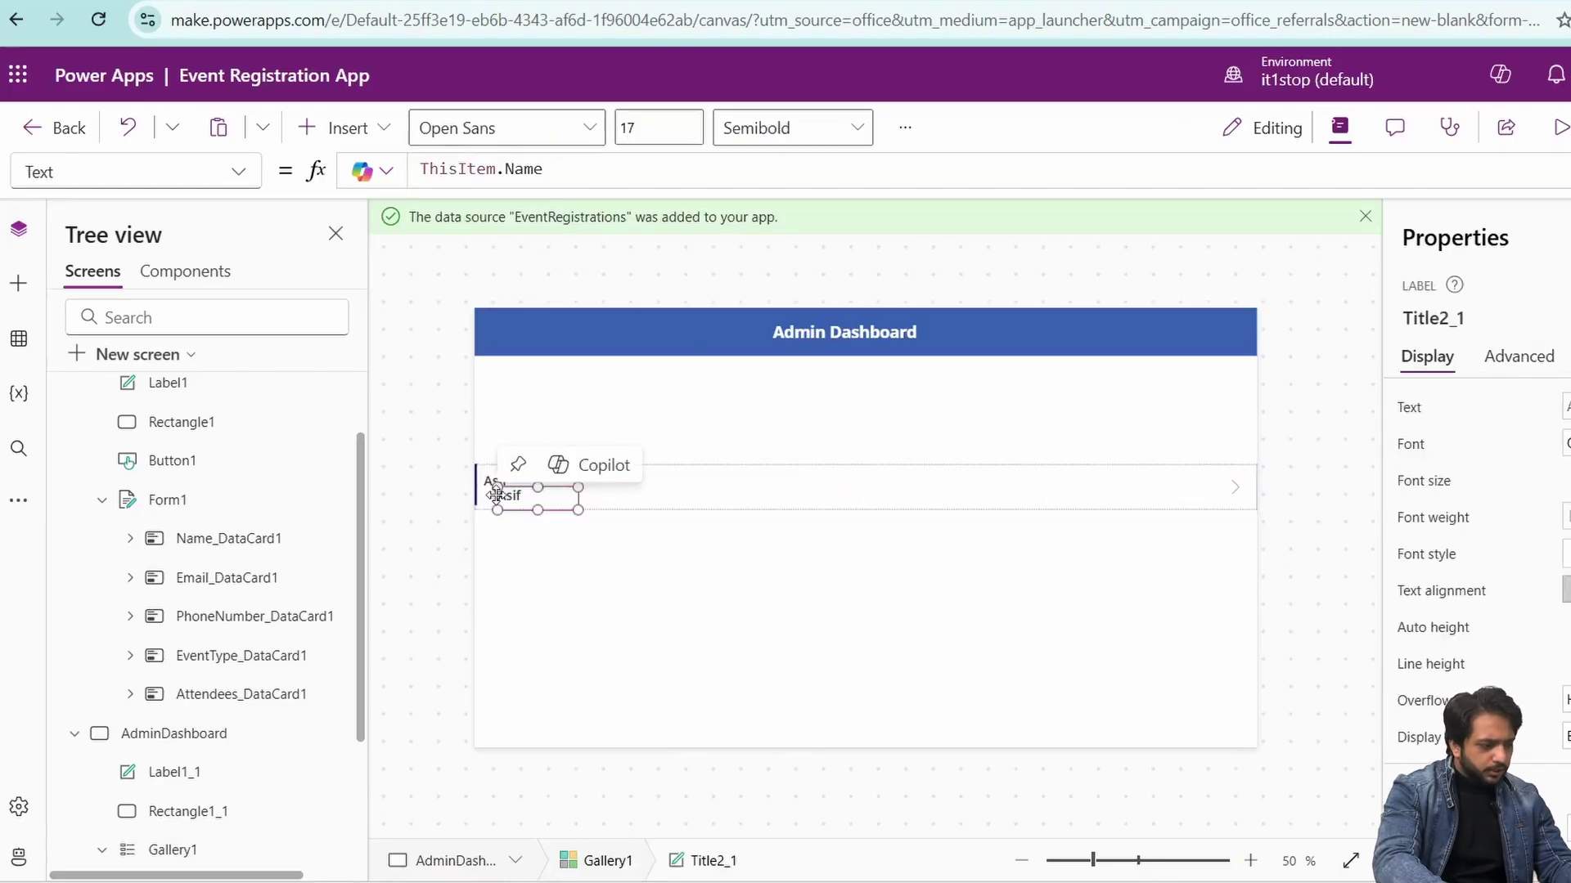
{"action": "left_click_drag", "start_coordinate": [496, 495], "coordinate": [654, 489]}
{"action": "left_click", "coordinate": [1012, 489]}
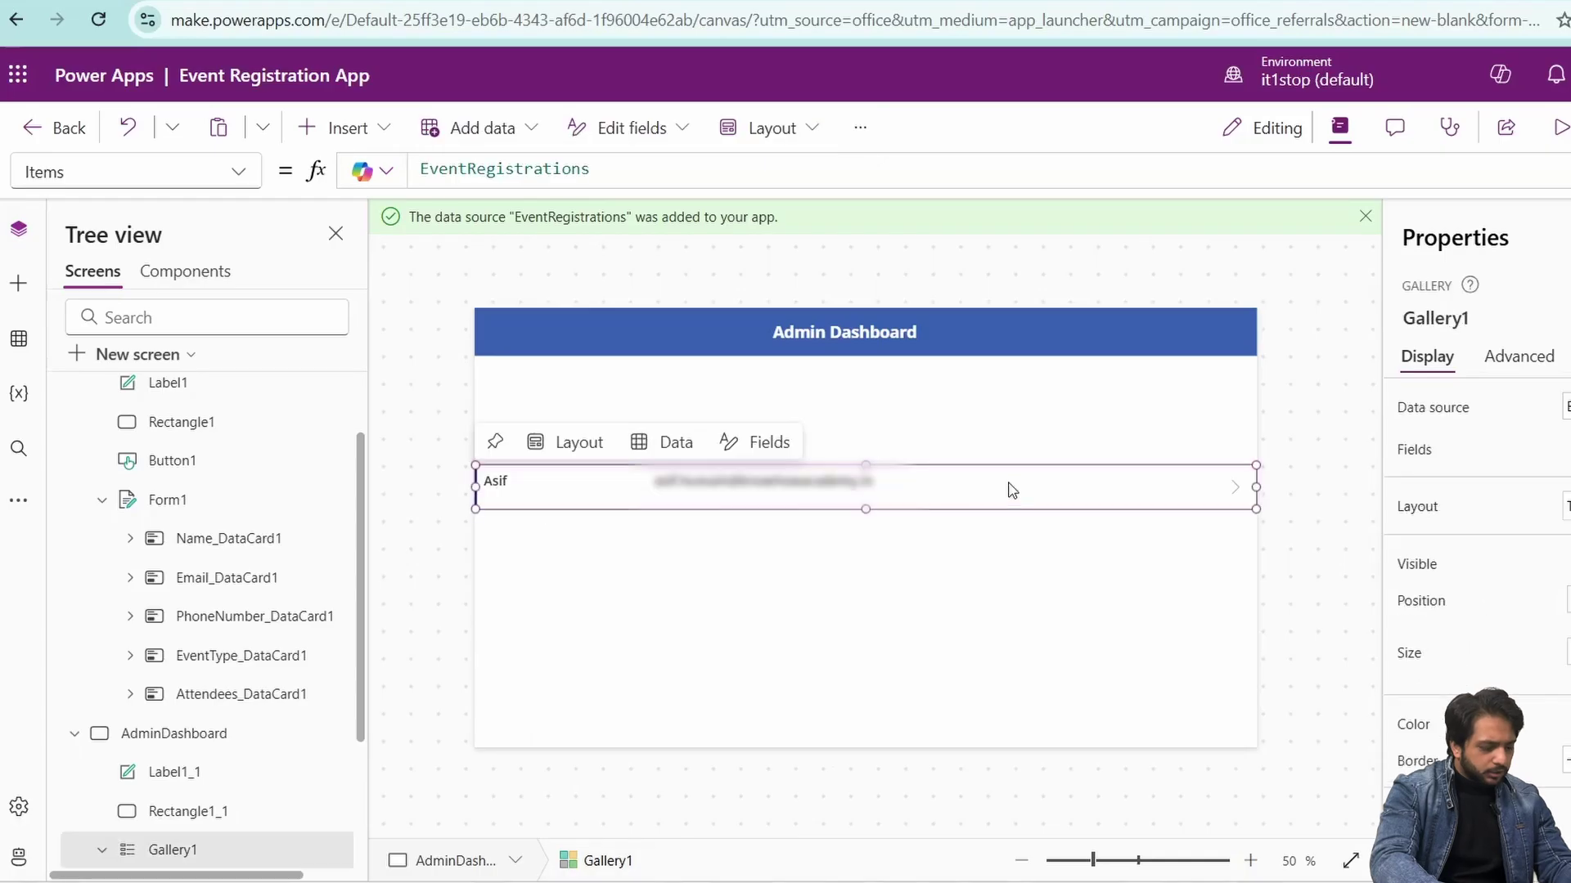
{"action": "key", "text": "ctrl+v"}
{"action": "type", "text": ".Value"}
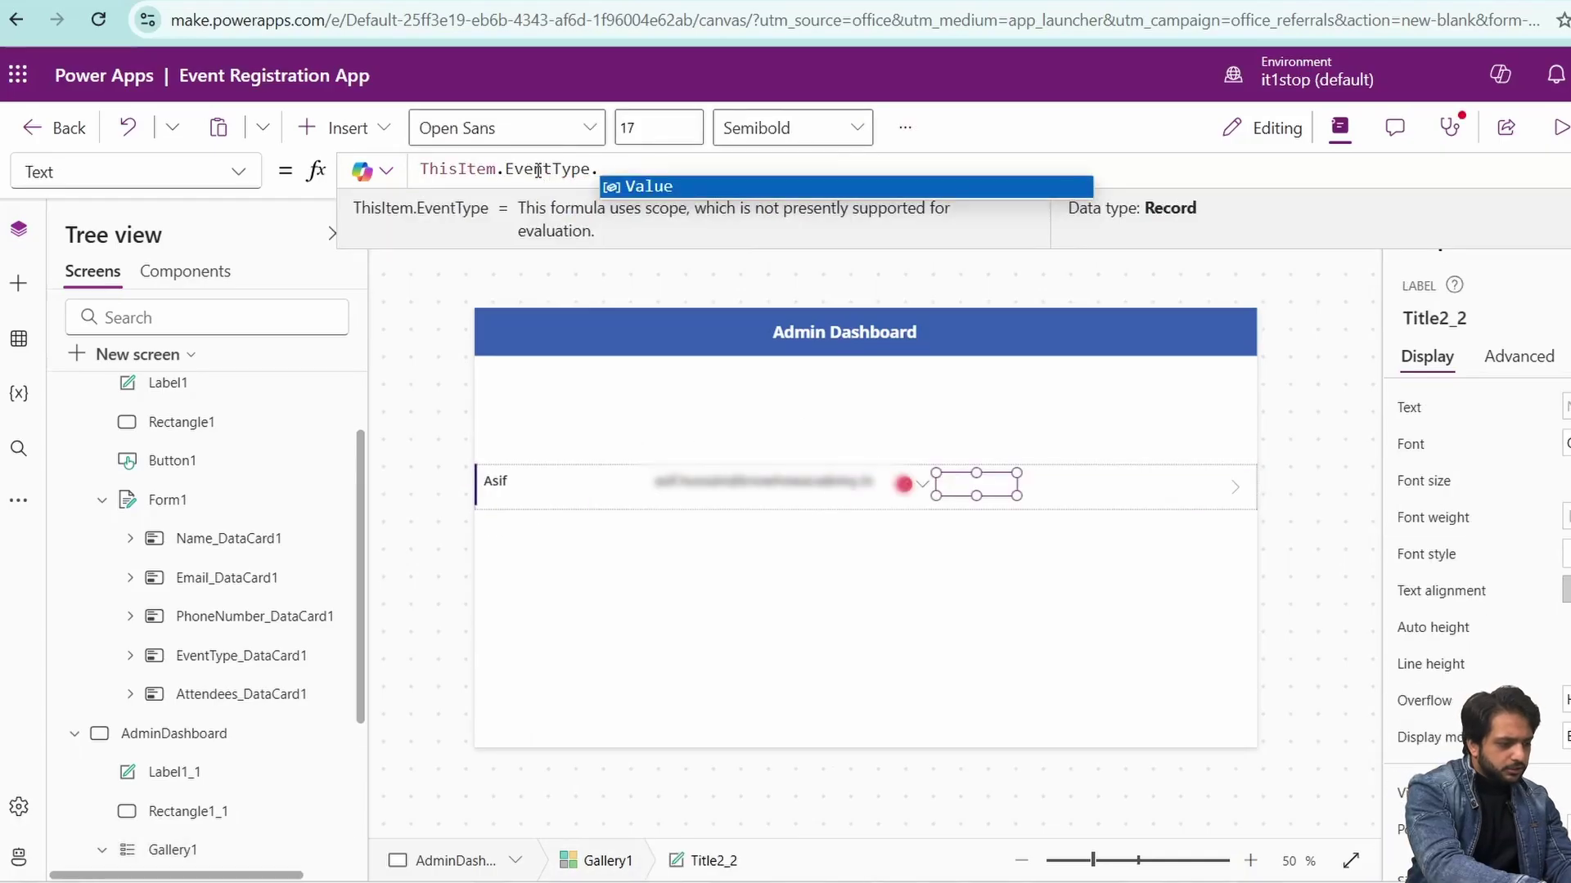
{"action": "key", "text": "Tab"}
{"action": "left_click", "coordinate": [1117, 483]}
{"action": "key", "text": "ctrl+v"}
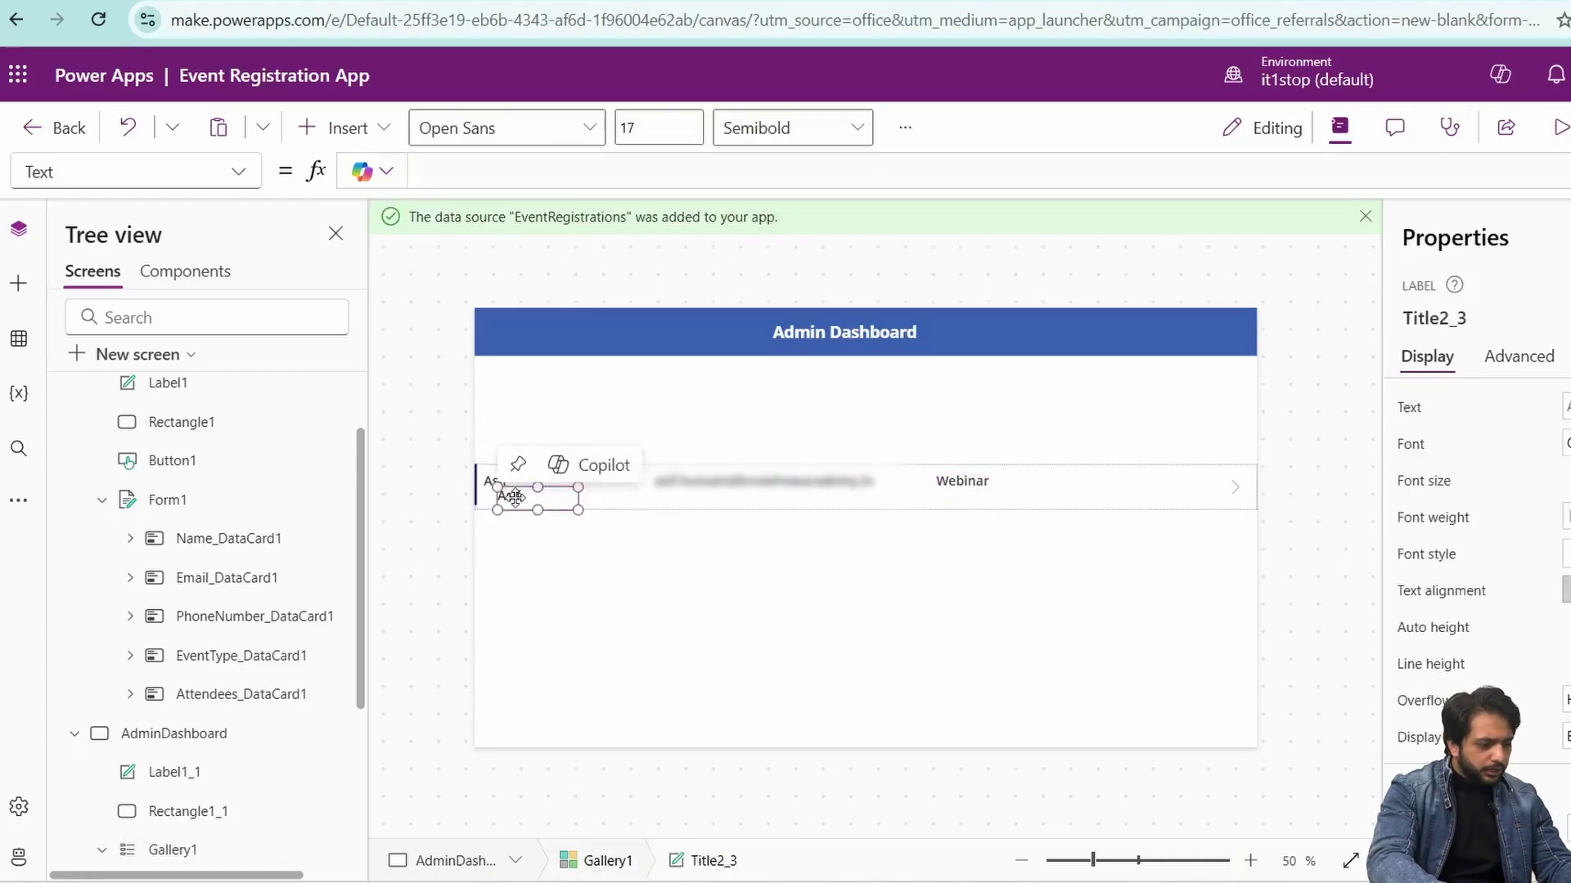
{"action": "left_click_drag", "start_coordinate": [503, 499], "coordinate": [1178, 487]}
- Paste a copy of the blue header bar just above the gallery and shorten it slightly
{"action": "left_click", "coordinate": [621, 341]}
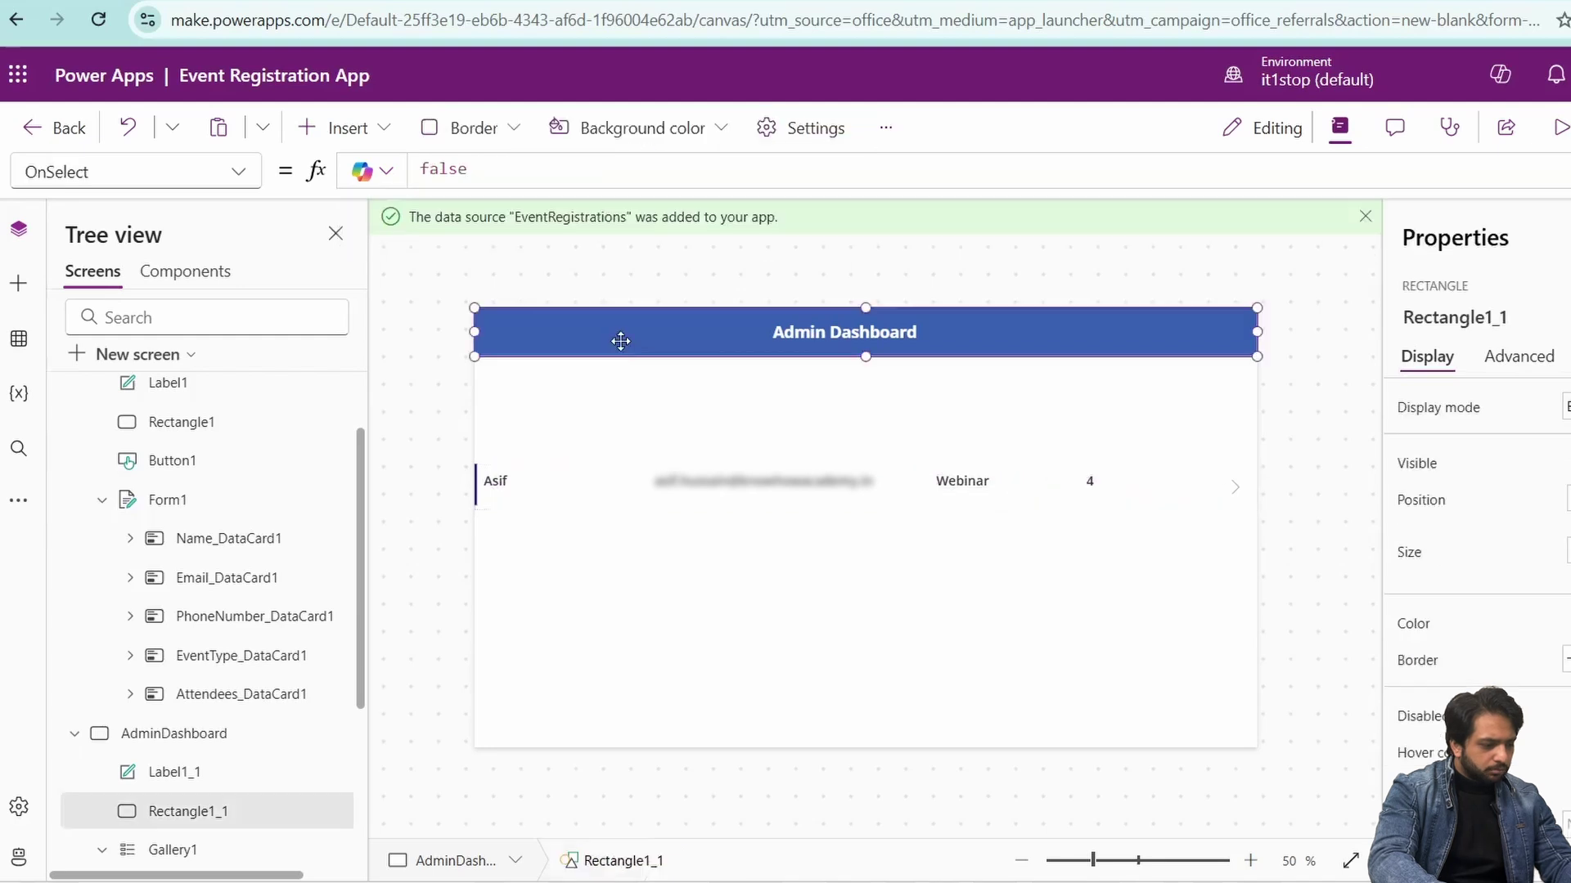
{"action": "left_click", "coordinate": [564, 462]}
{"action": "key", "text": "ctrl+v"}
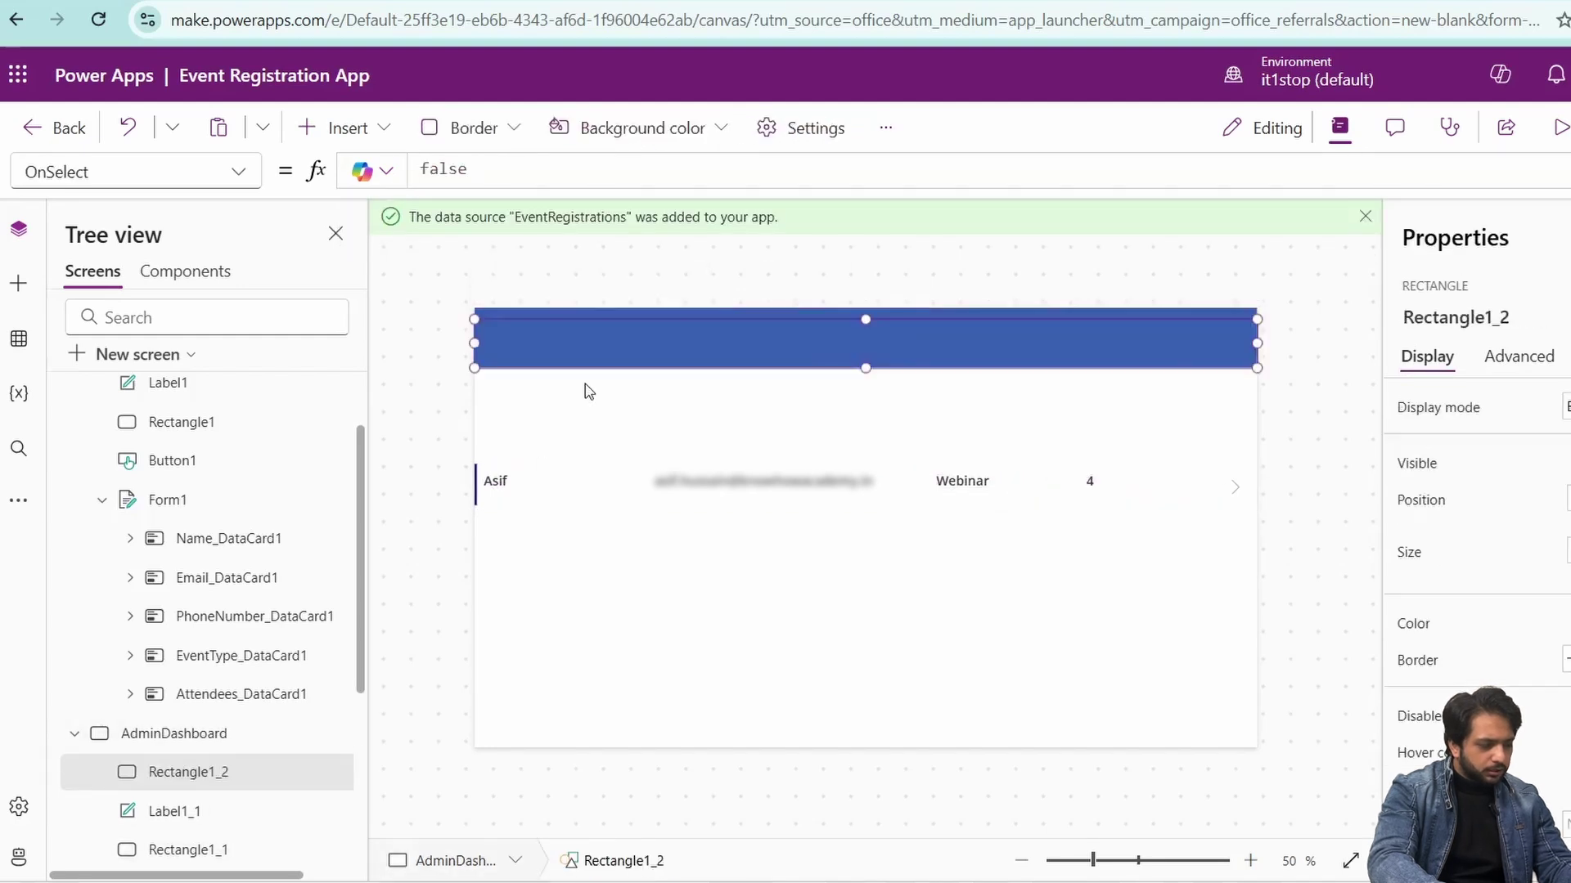
{"action": "left_click_drag", "start_coordinate": [597, 353], "coordinate": [571, 438]}
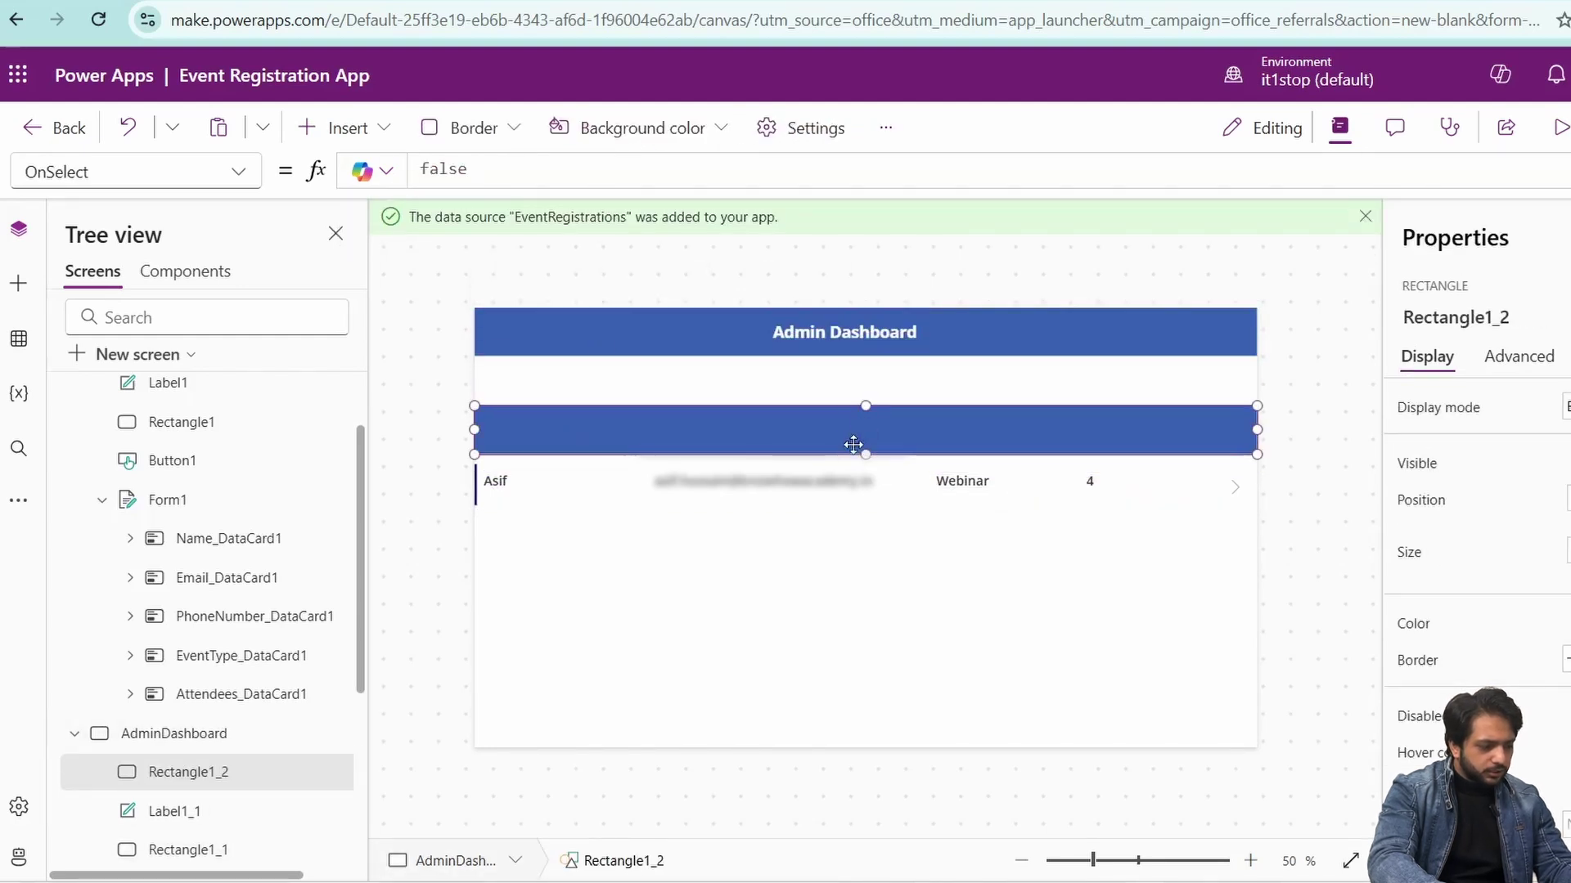
{"action": "mouse_move", "coordinate": [863, 454]}
{"action": "left_mouse_down"}
{"action": "mouse_move", "coordinate": [862, 441]}
{"action": "mouse_move", "coordinate": [857, 453]}
{"action": "left_mouse_up"}
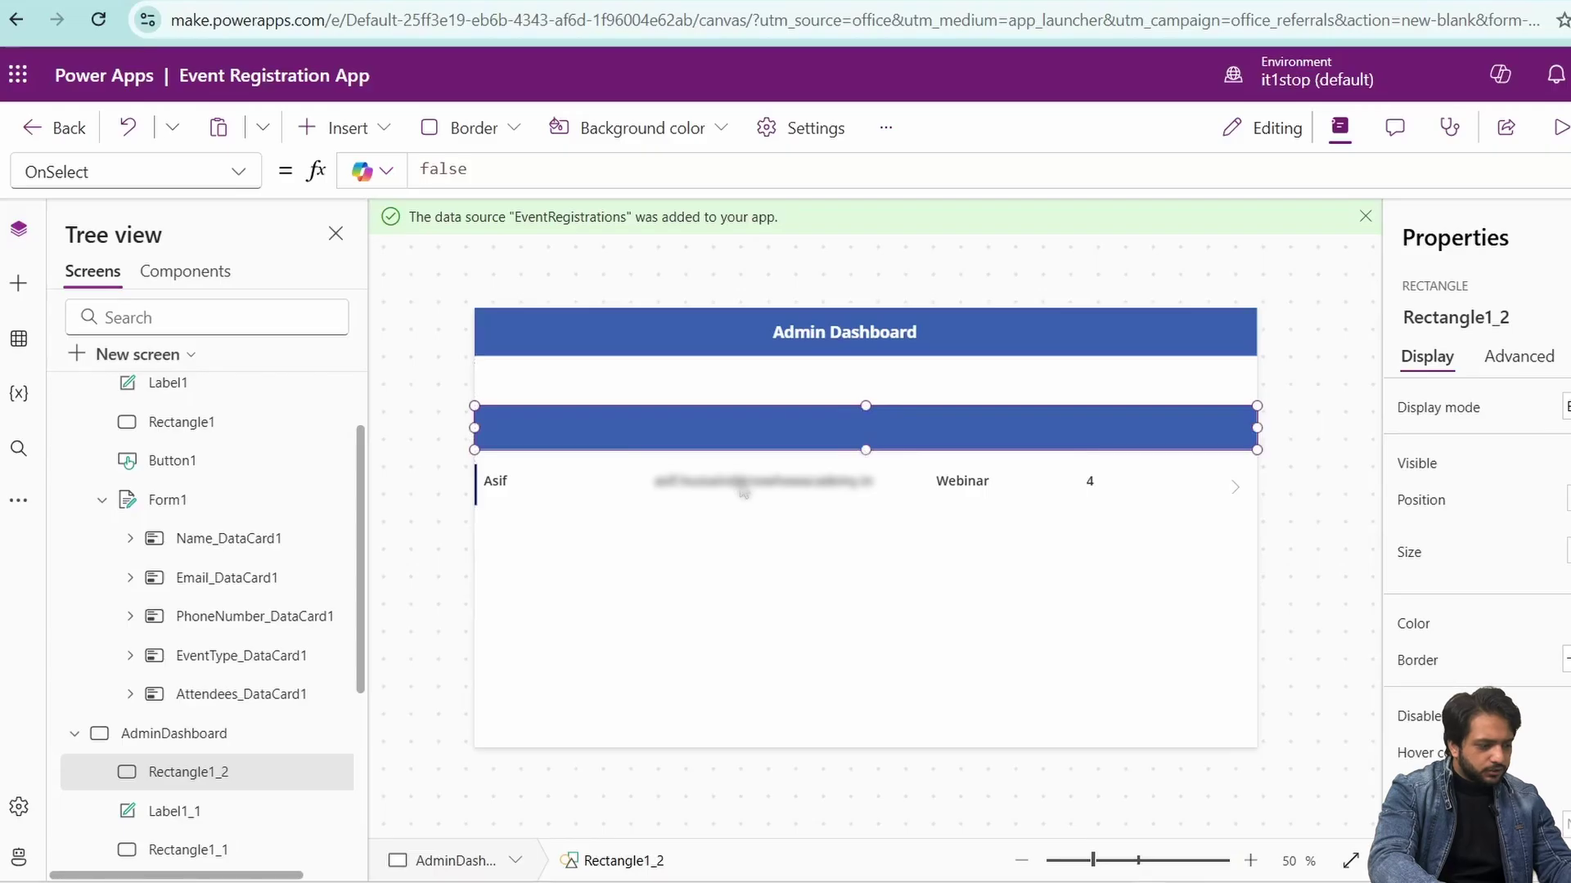
- Insert a text label reading 'Name' inside the new blue bar
{"action": "left_click", "coordinate": [18, 283]}
{"action": "left_click_drag", "start_coordinate": [163, 393], "coordinate": [535, 347]}
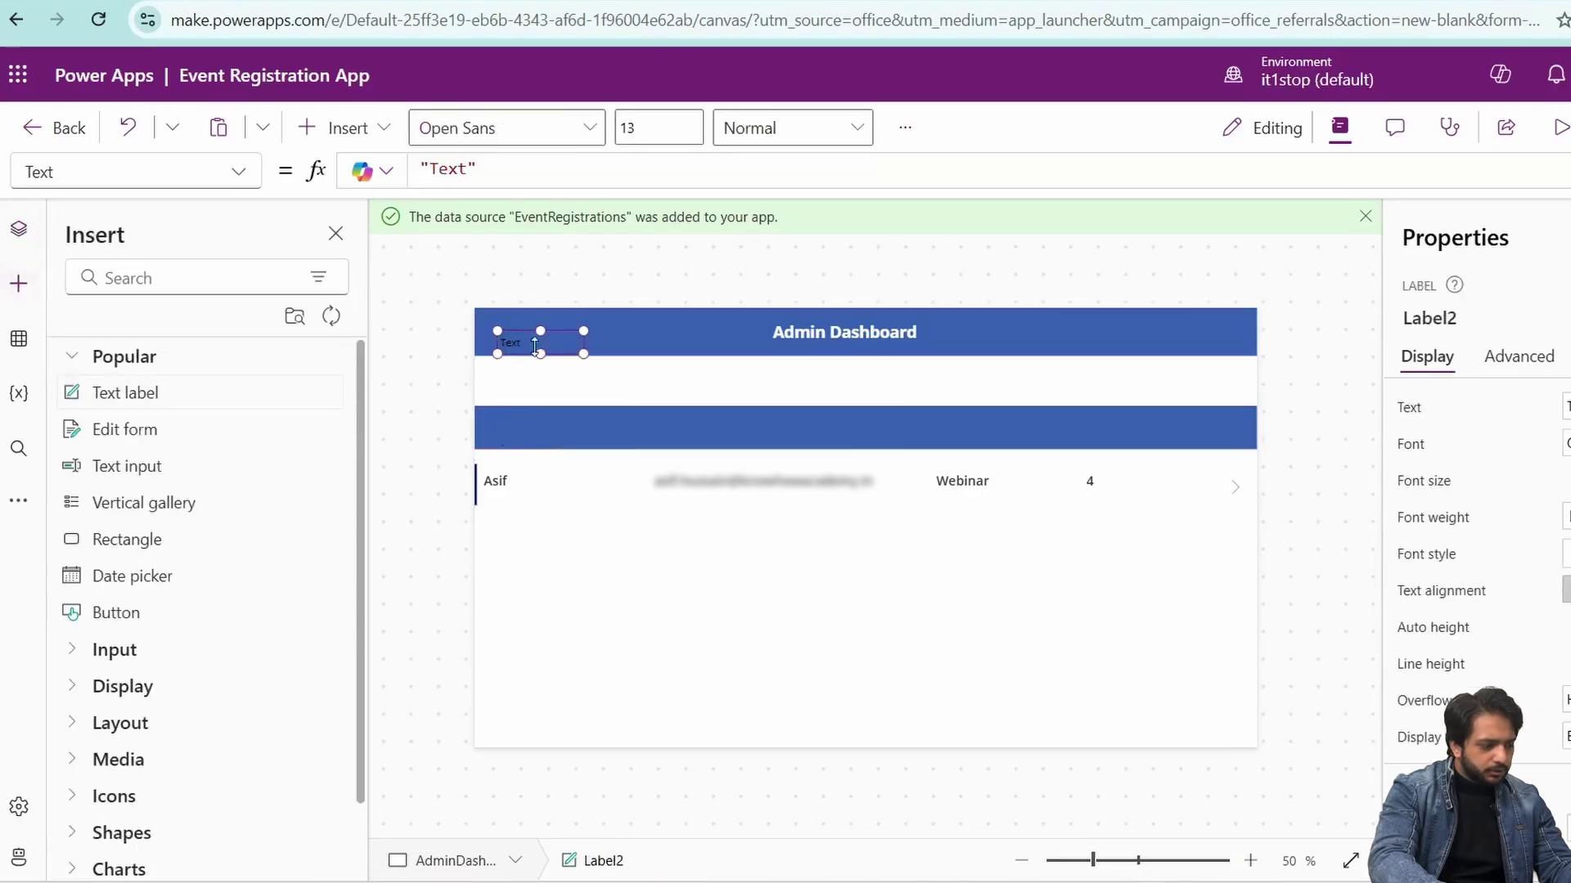
{"action": "left_click_drag", "start_coordinate": [556, 344], "coordinate": [541, 430]}
{"action": "double_click", "coordinate": [1546, 406]}
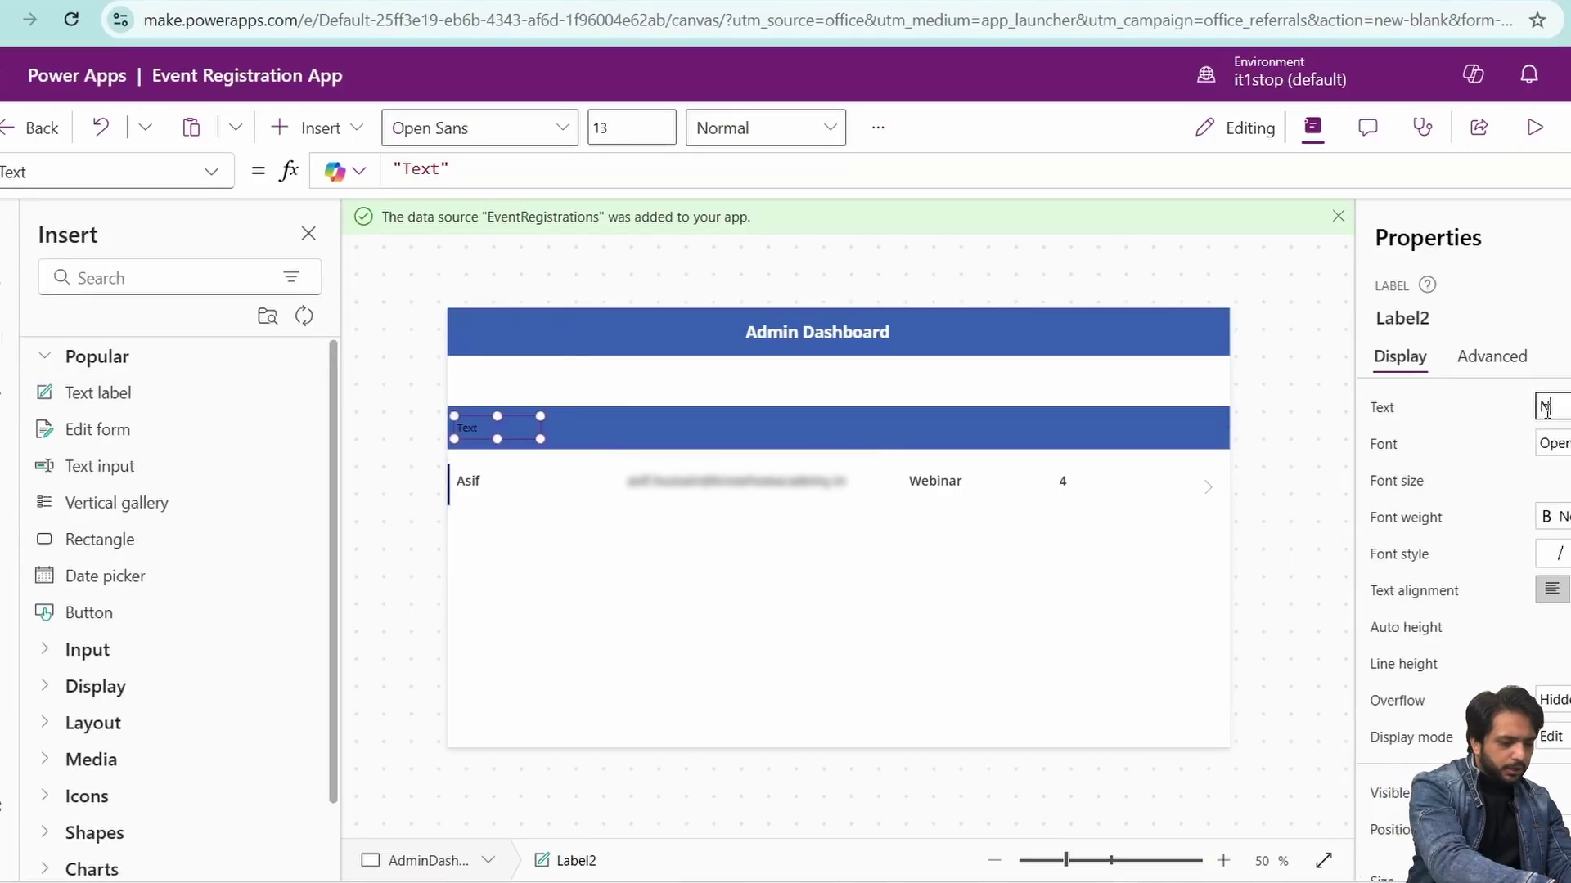
{"action": "type", "text": "Name"}
- Style the Name heading with font size 17, Semibold weight and white text
{"action": "left_click", "coordinate": [1500, 481]}
{"action": "key", "text": "BackSpace"}
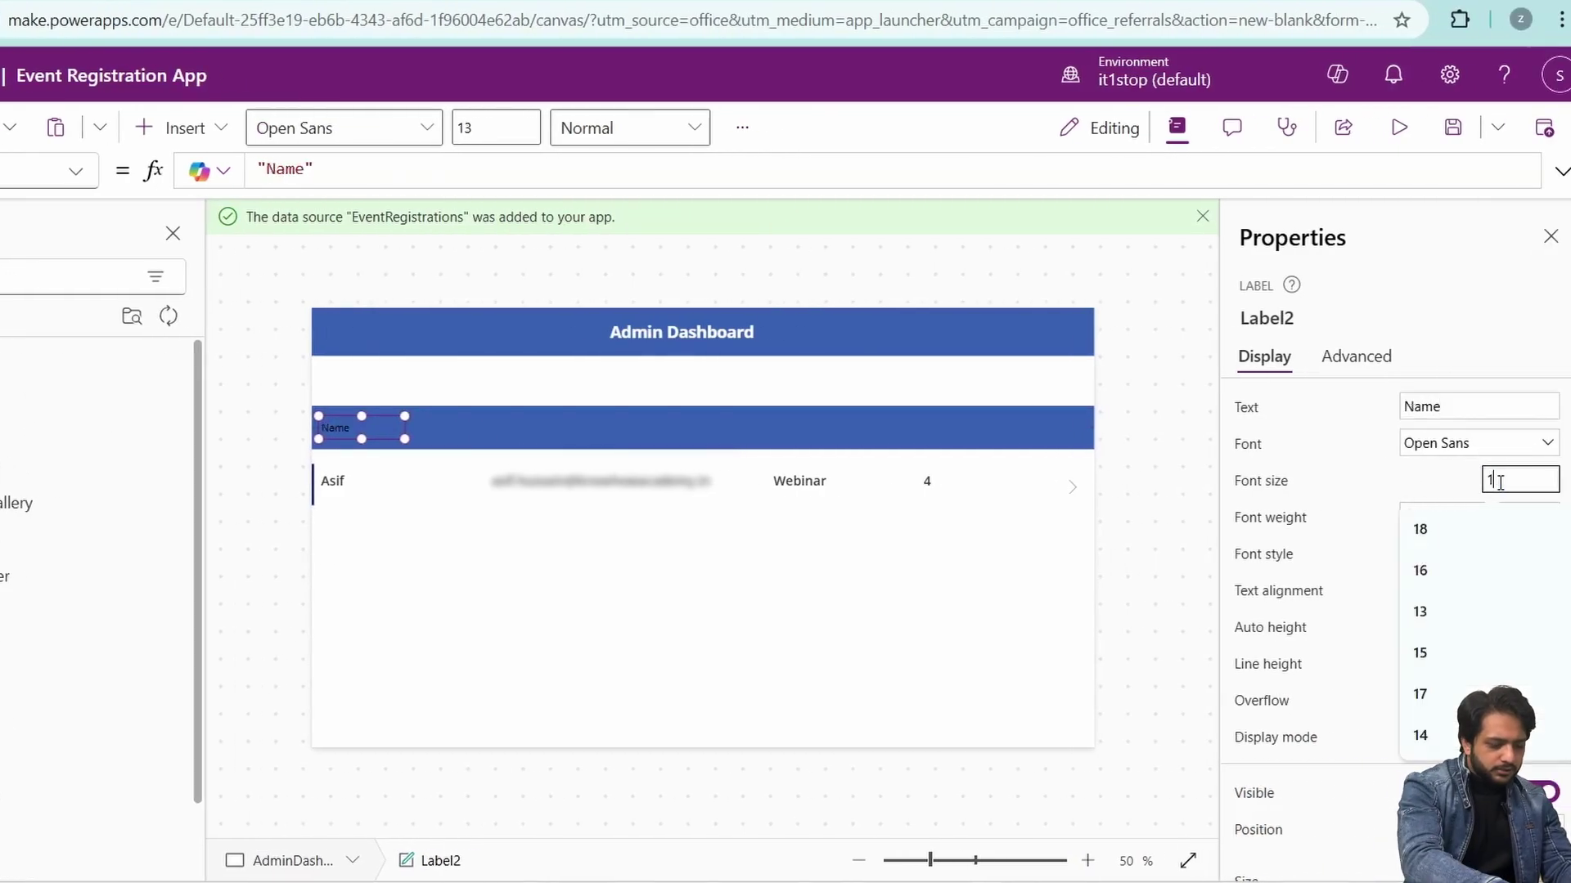
{"action": "type", "text": "7"}
{"action": "left_click", "coordinate": [1477, 517]}
{"action": "left_click", "coordinate": [1440, 572]}
{"action": "scroll", "coordinate": [1484, 597], "scroll_direction": "down", "scroll_amount": 5}
{"action": "left_click", "coordinate": [1483, 594]}
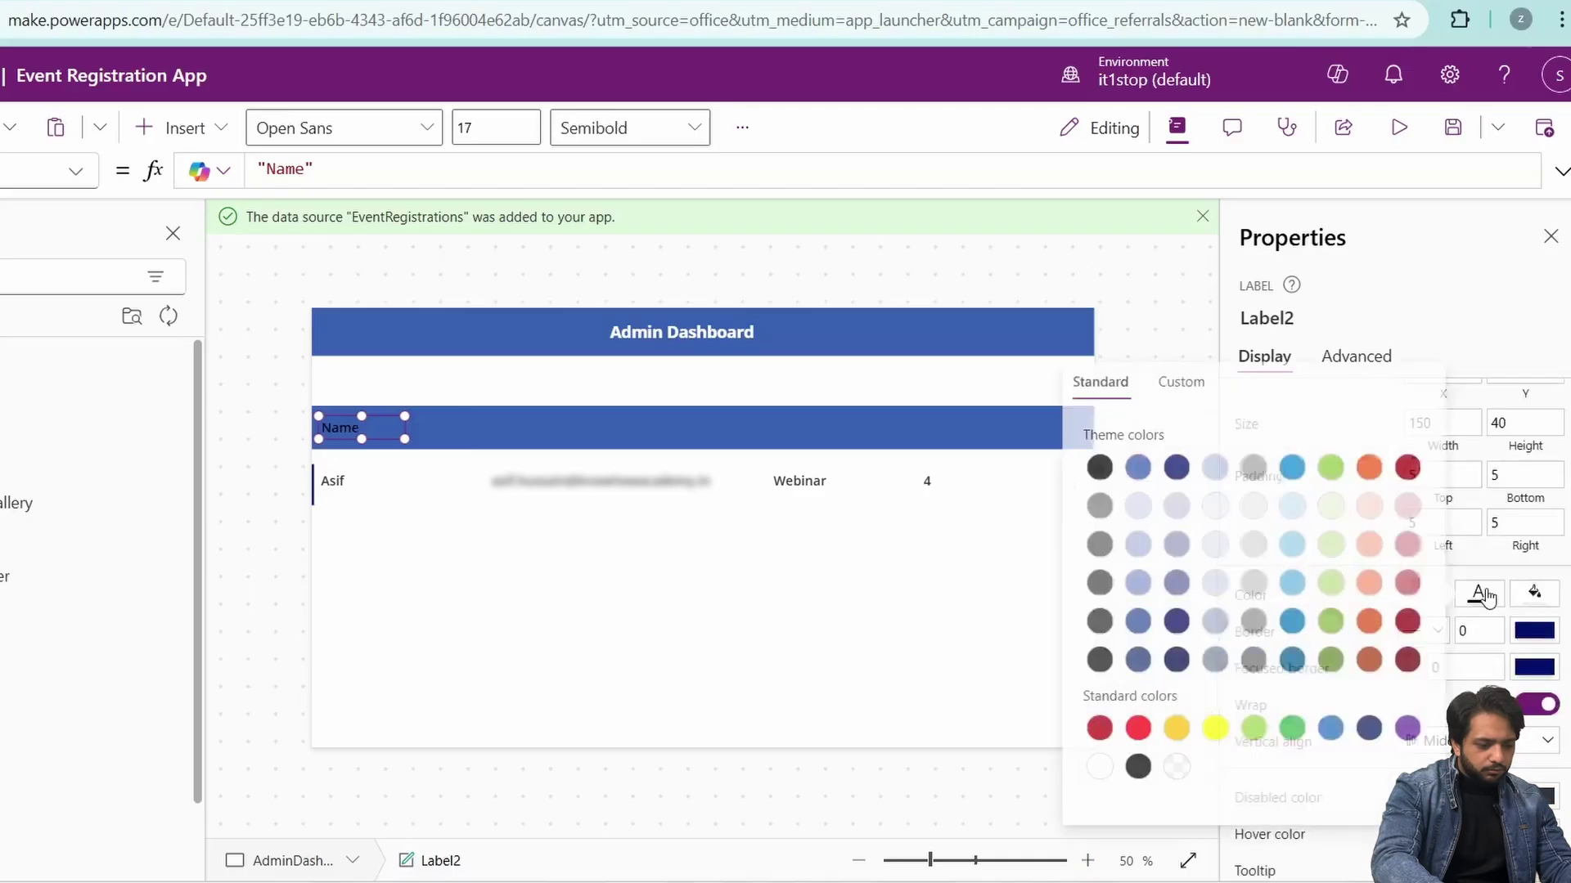
{"action": "left_click", "coordinate": [1100, 765]}
- Copy the heading into the second, third and fourth columns for Email, Event Type and Attendee
{"action": "right_click", "coordinate": [356, 437]}
{"action": "left_click", "coordinate": [561, 432]}
{"action": "left_click", "coordinate": [556, 426]}
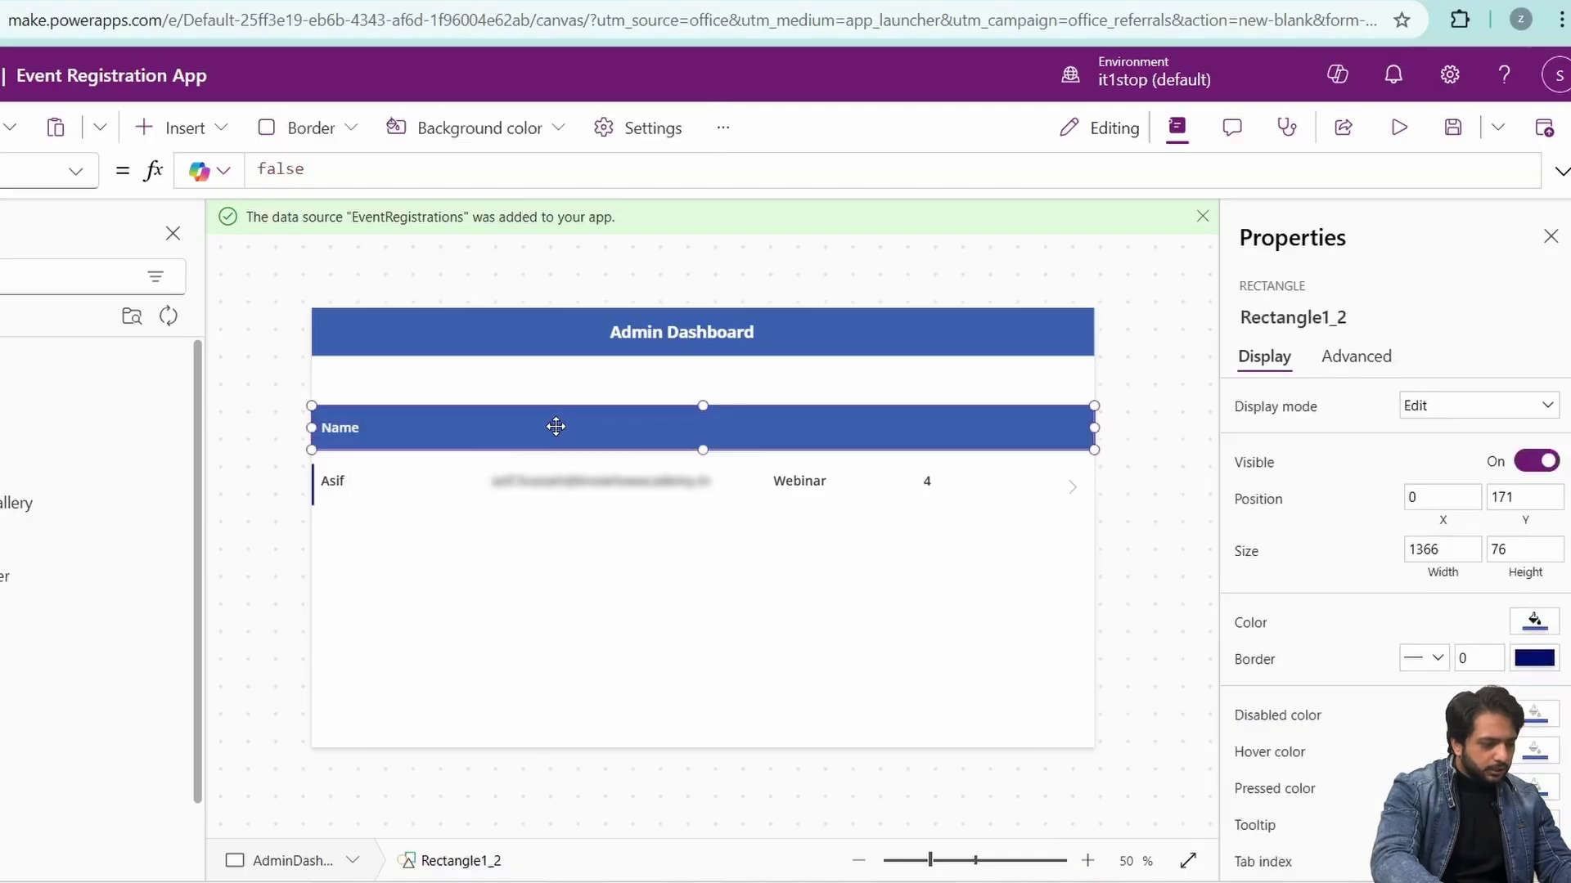
{"action": "key", "text": "ctrl+v"}
{"action": "left_click_drag", "start_coordinate": [368, 442], "coordinate": [581, 429]}
{"action": "left_click", "coordinate": [524, 443]}
{"action": "key", "text": "ctrl+v"}
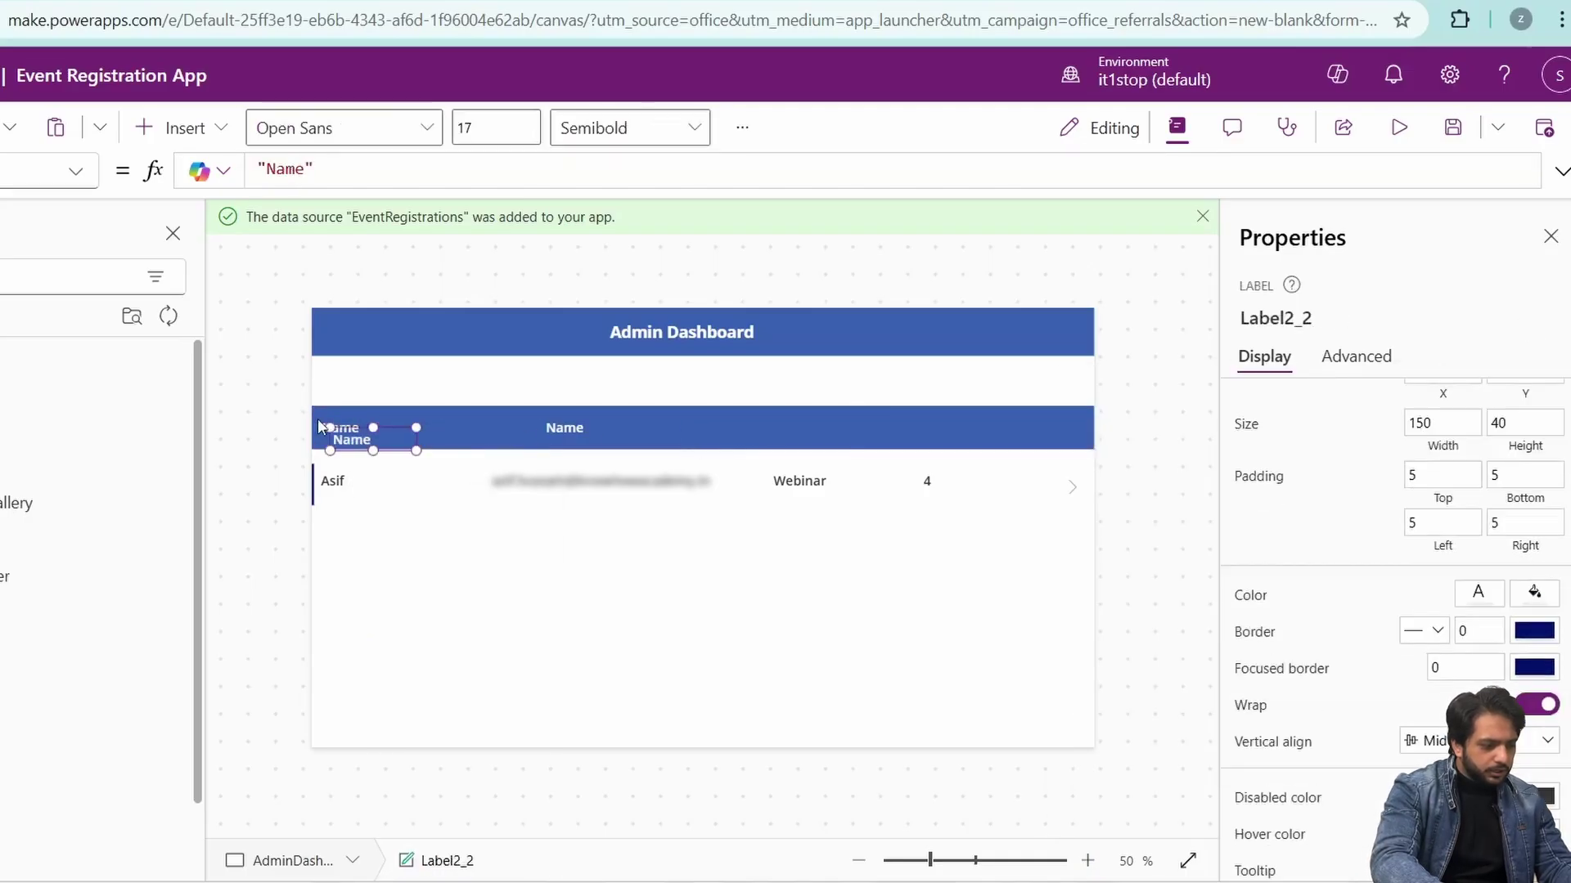
{"action": "left_click_drag", "start_coordinate": [321, 426], "coordinate": [769, 427]}
{"action": "key", "text": "ctrl+v"}
{"action": "left_click_drag", "start_coordinate": [360, 439], "coordinate": [924, 426]}
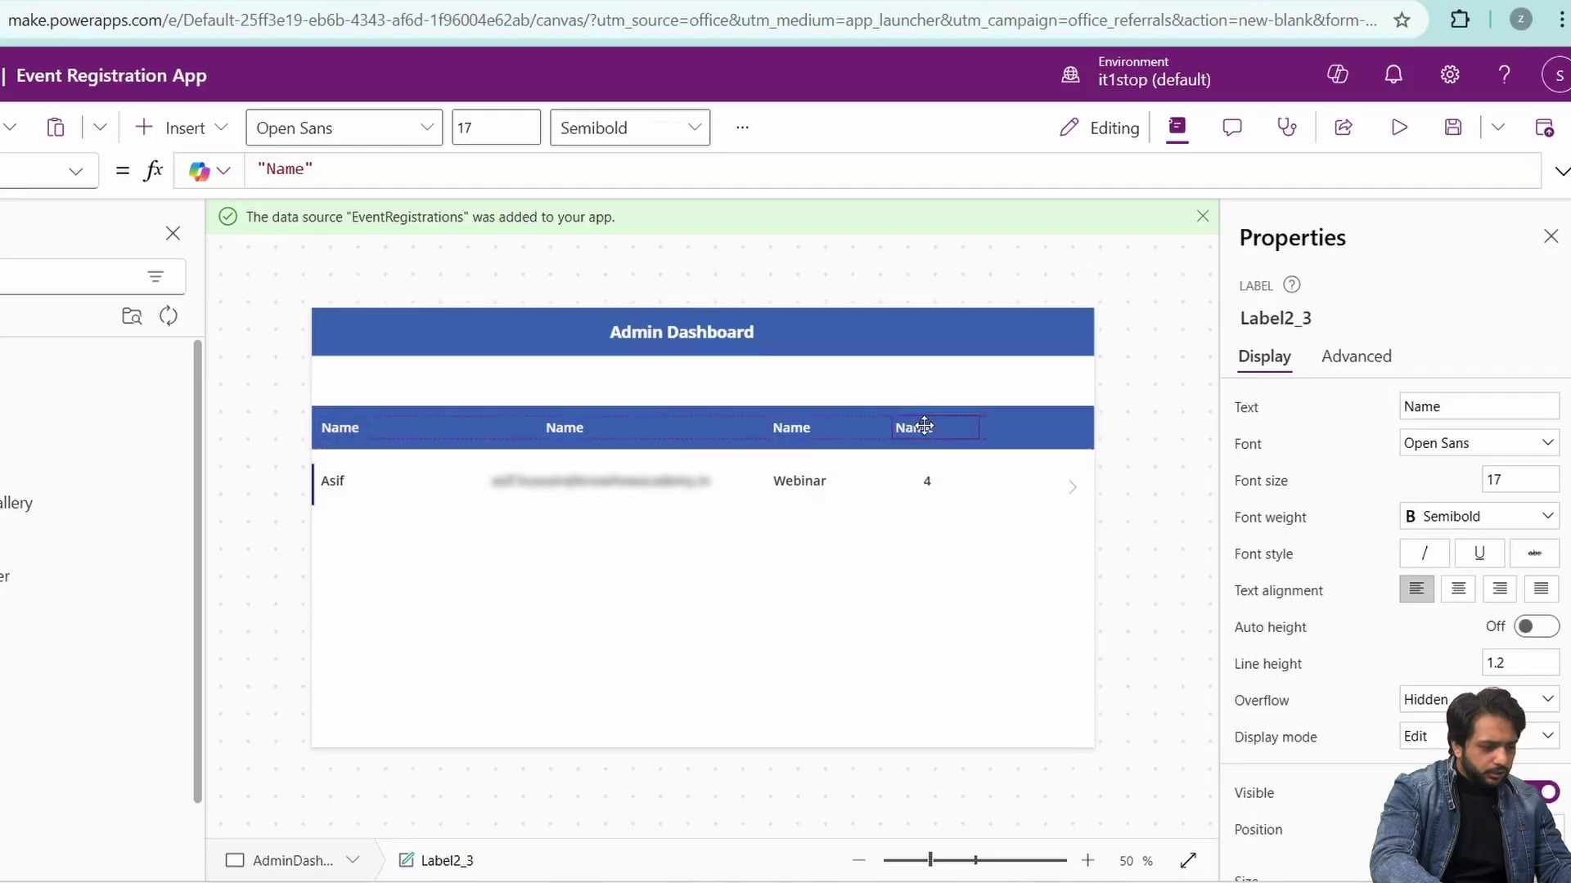
{"action": "left_click", "coordinate": [1440, 404]}
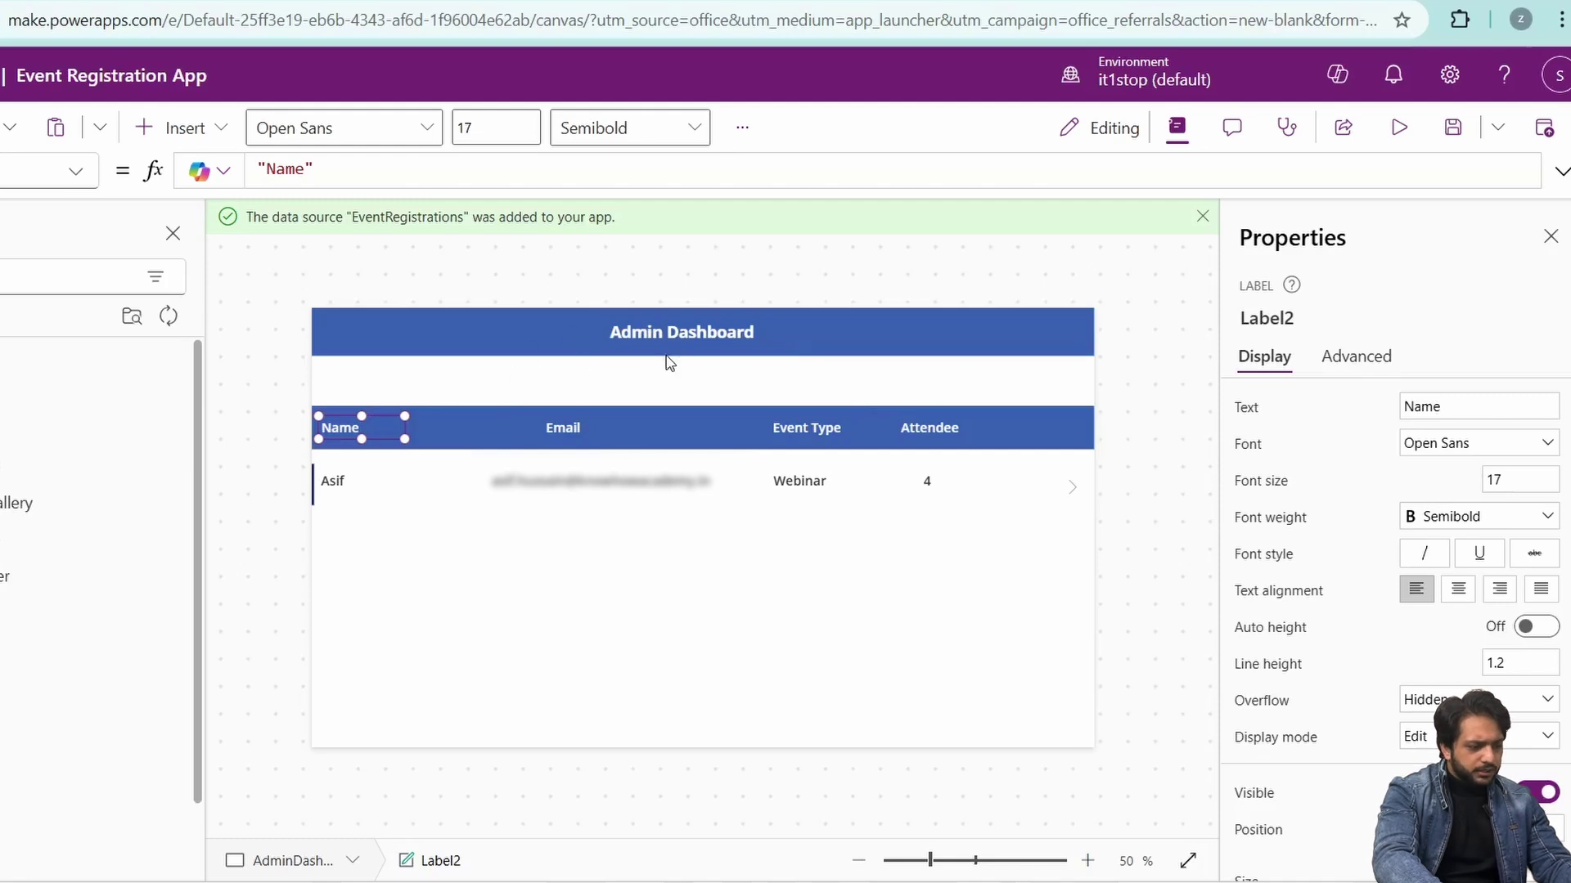
- Select the Admin Dashboard screen in the tree view, then switch to the SharePoint EventRegistrations list
{"action": "left_click", "coordinate": [0, 233]}
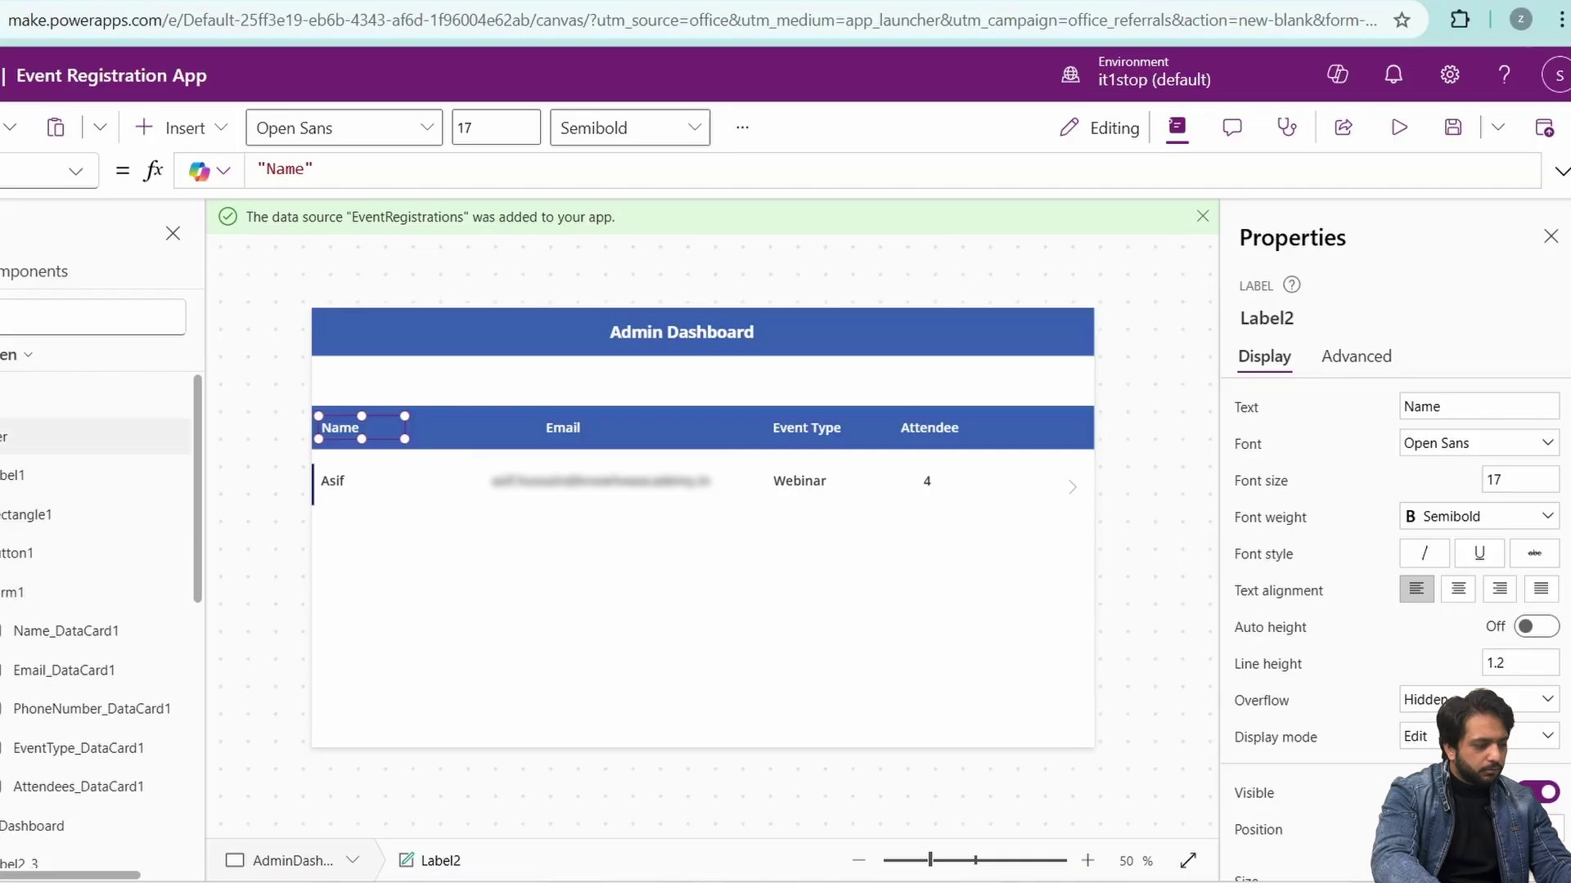
{"action": "left_click", "coordinate": [0, 437]}
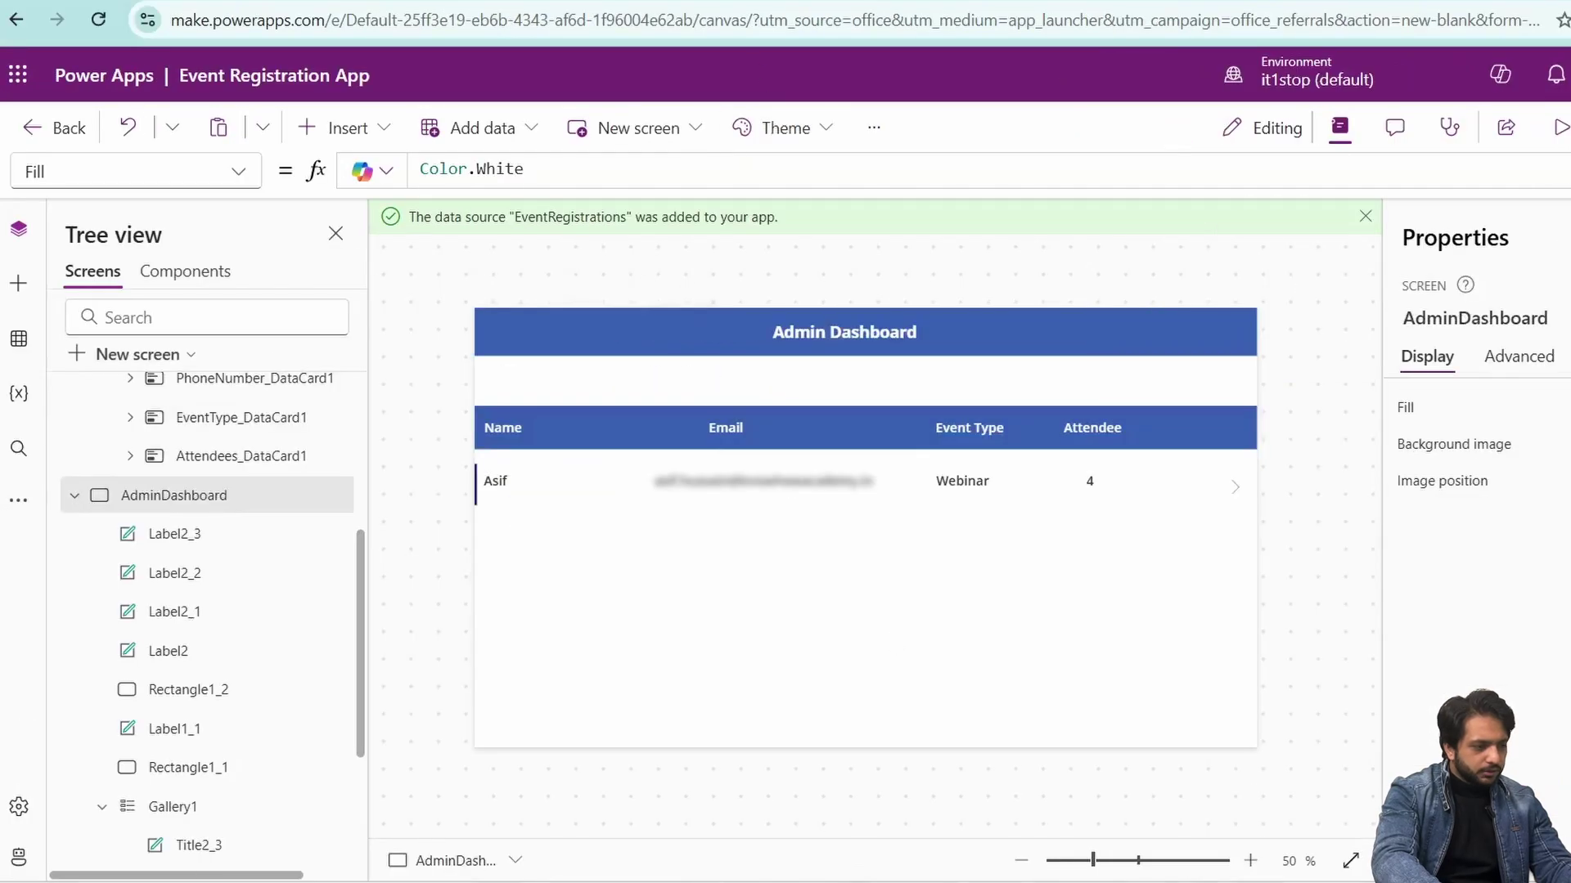
{"action": "left_click", "coordinate": [303, 0]}
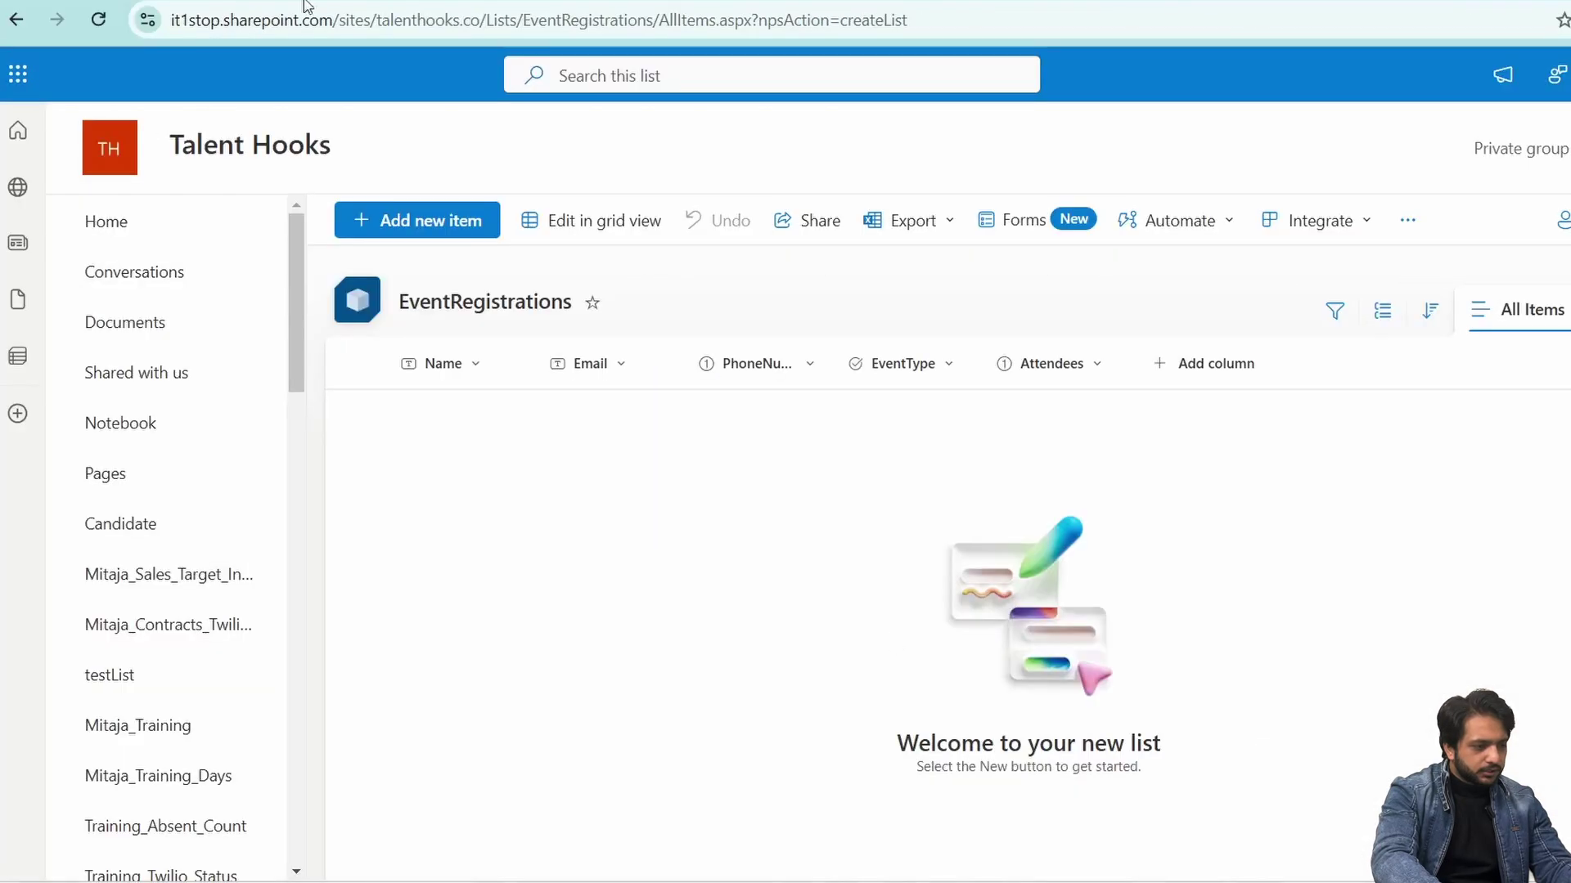
- Refresh the EventRegistrations list to find the new Webinar registration for 4 attendees
{"action": "left_click", "coordinate": [98, 21]}
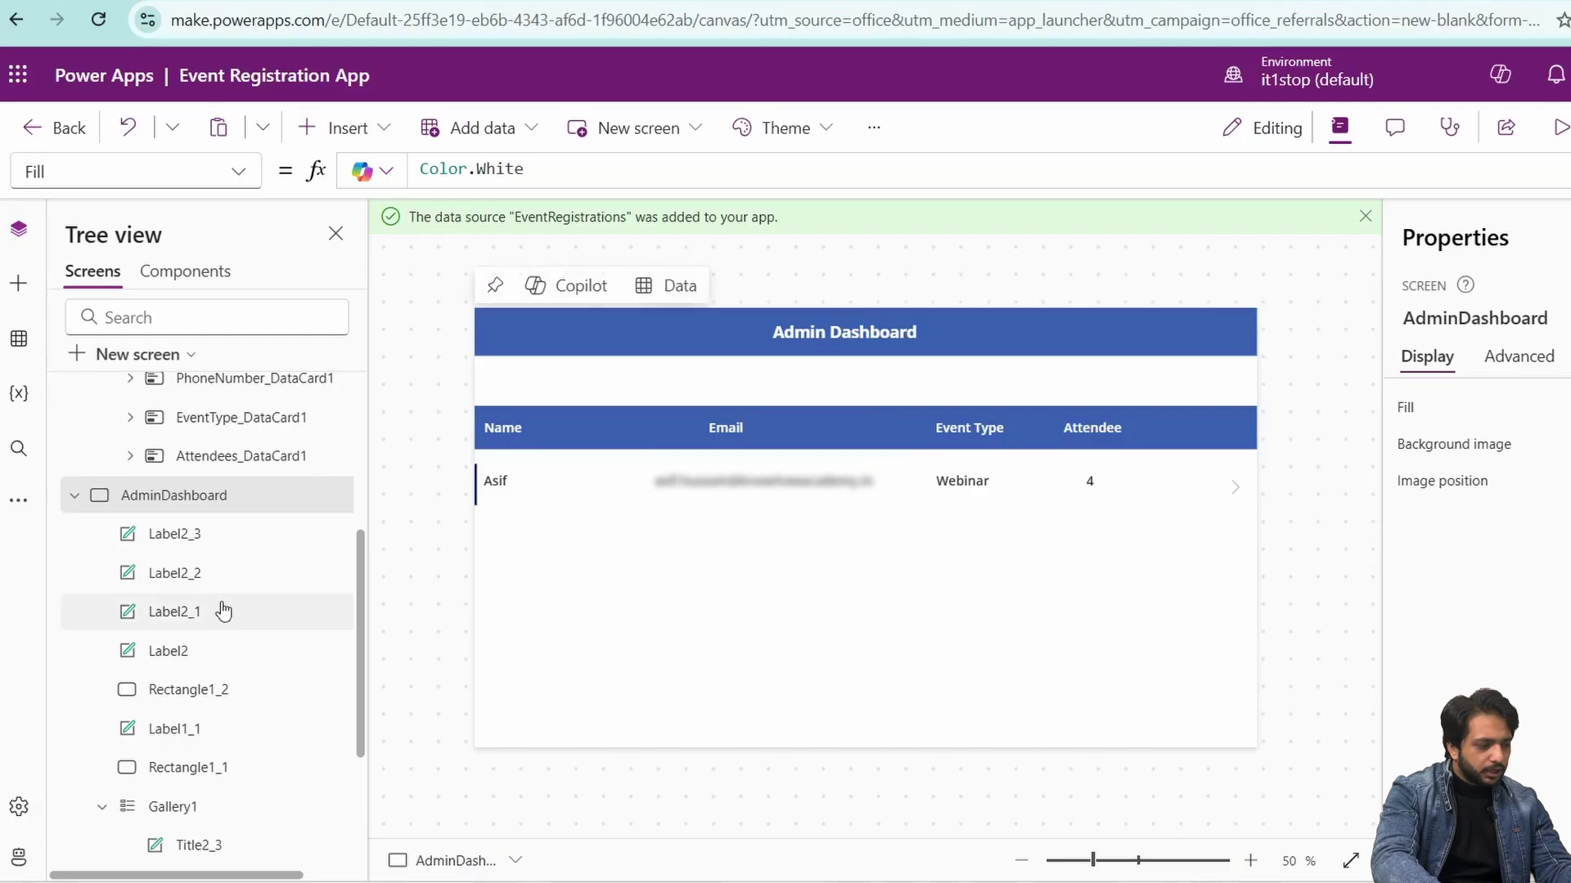
- On the Register screen, select the PhoneNumber card's error label and open its Text formula
{"action": "scroll", "coordinate": [215, 511], "scroll_direction": "up", "scroll_amount": 3}
{"action": "left_click", "coordinate": [150, 437]}
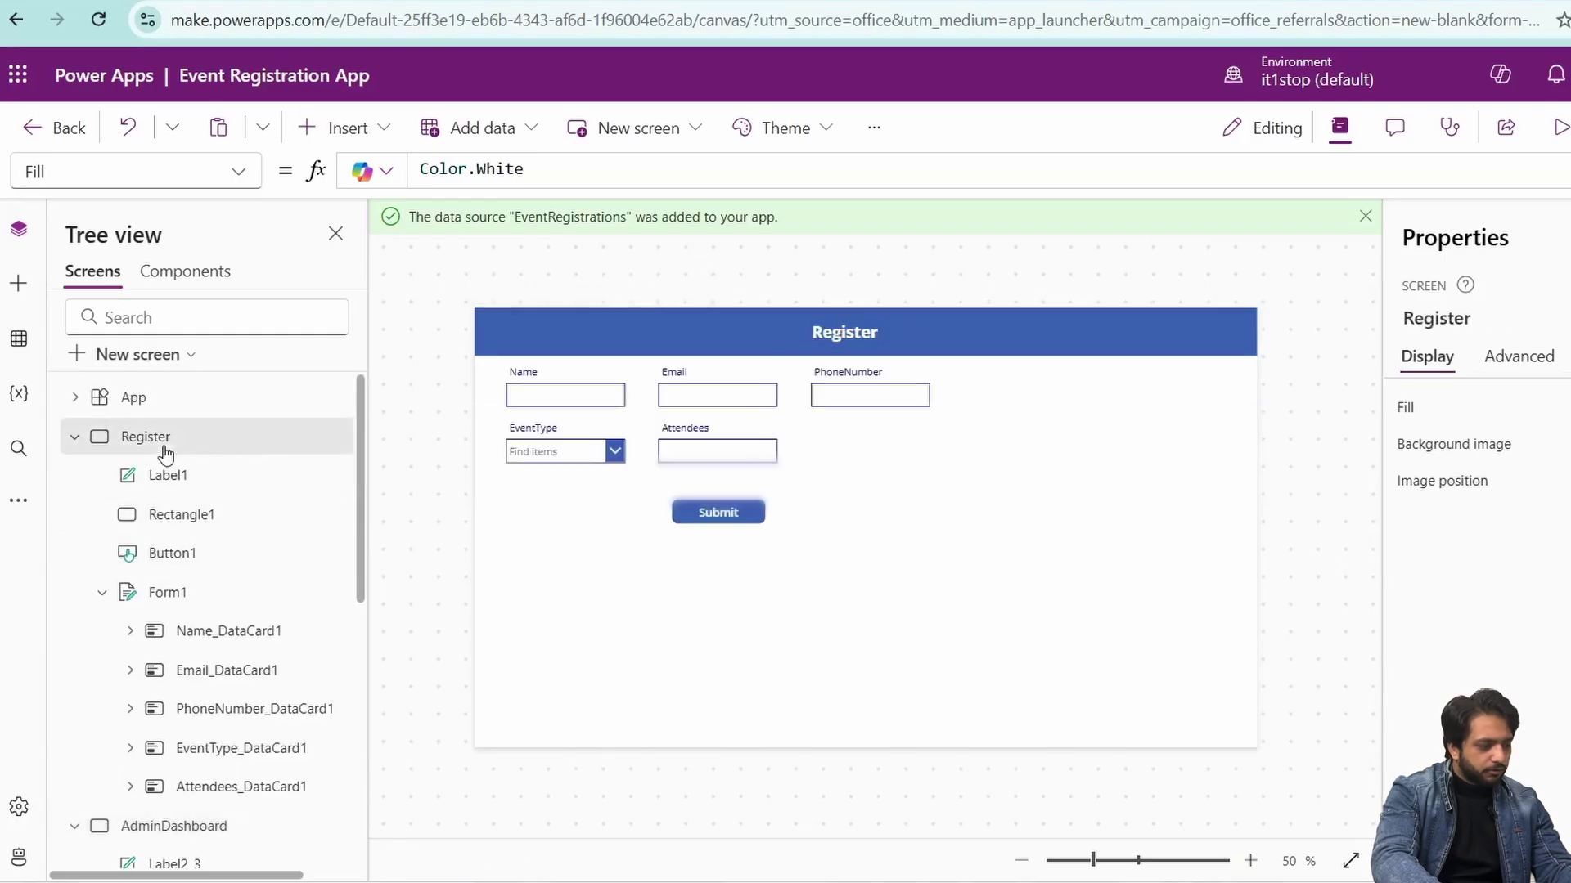
{"action": "left_click", "coordinate": [847, 409]}
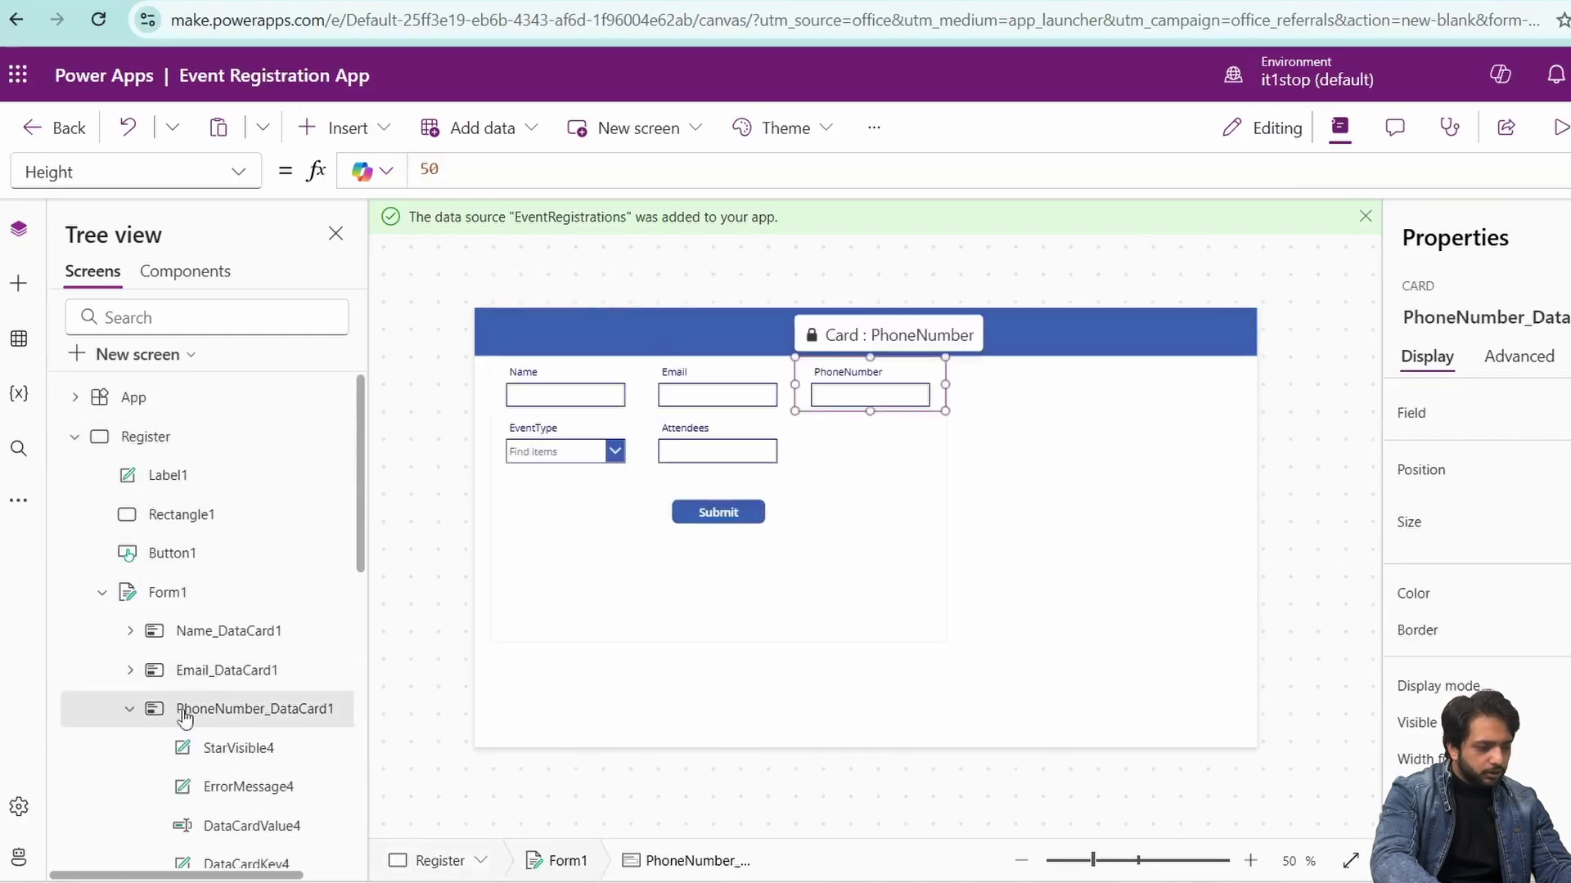
{"action": "right_click", "coordinate": [185, 748]}
{"action": "left_click", "coordinate": [223, 679]}
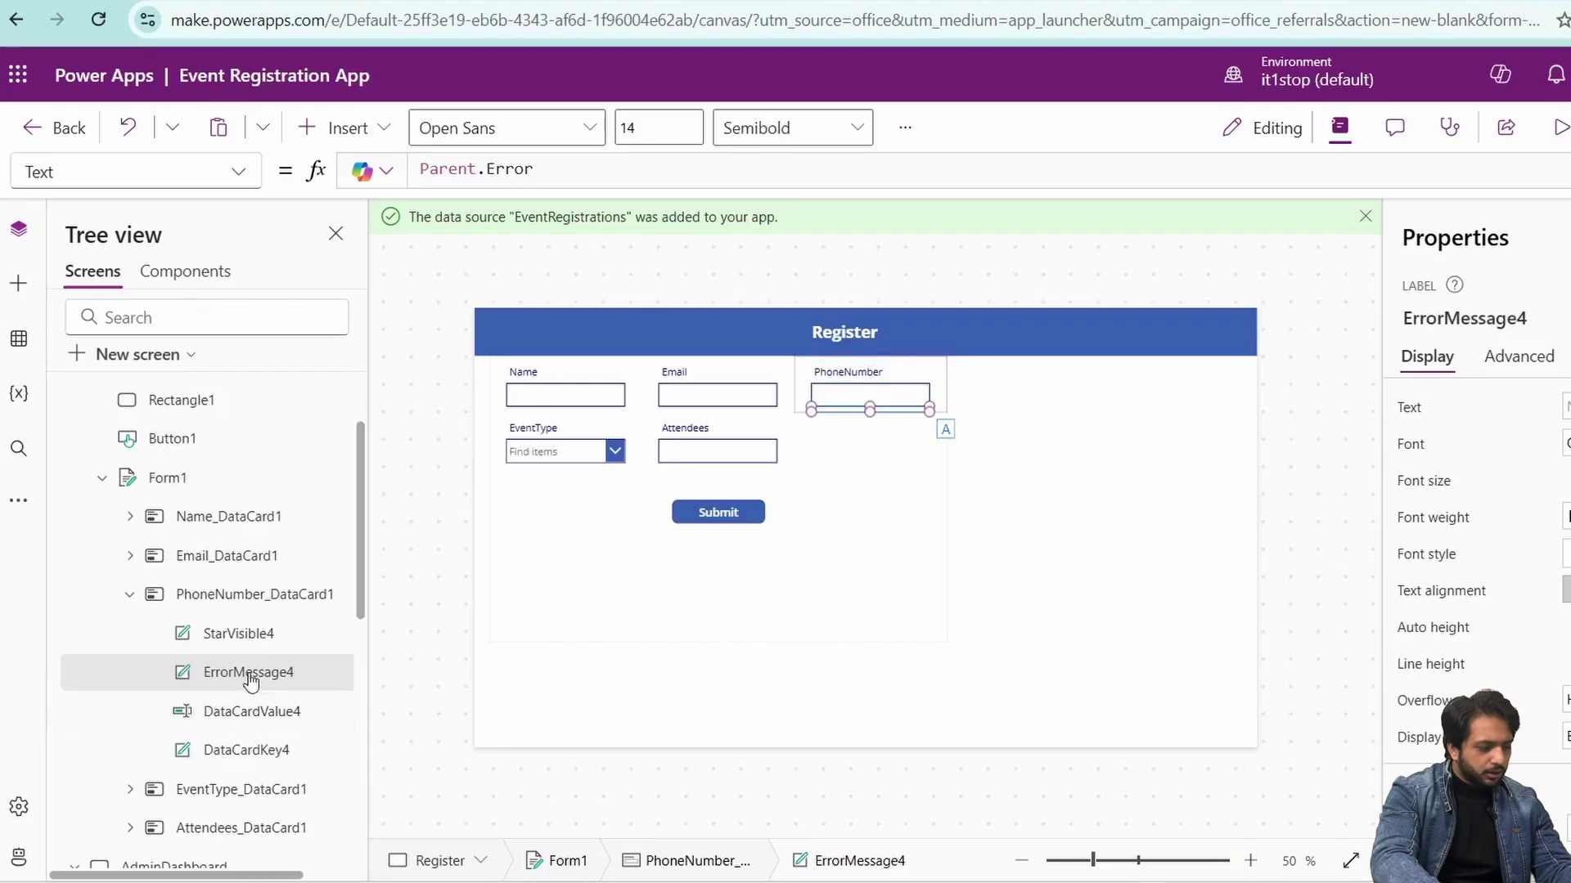
{"action": "left_click", "coordinate": [1519, 357]}
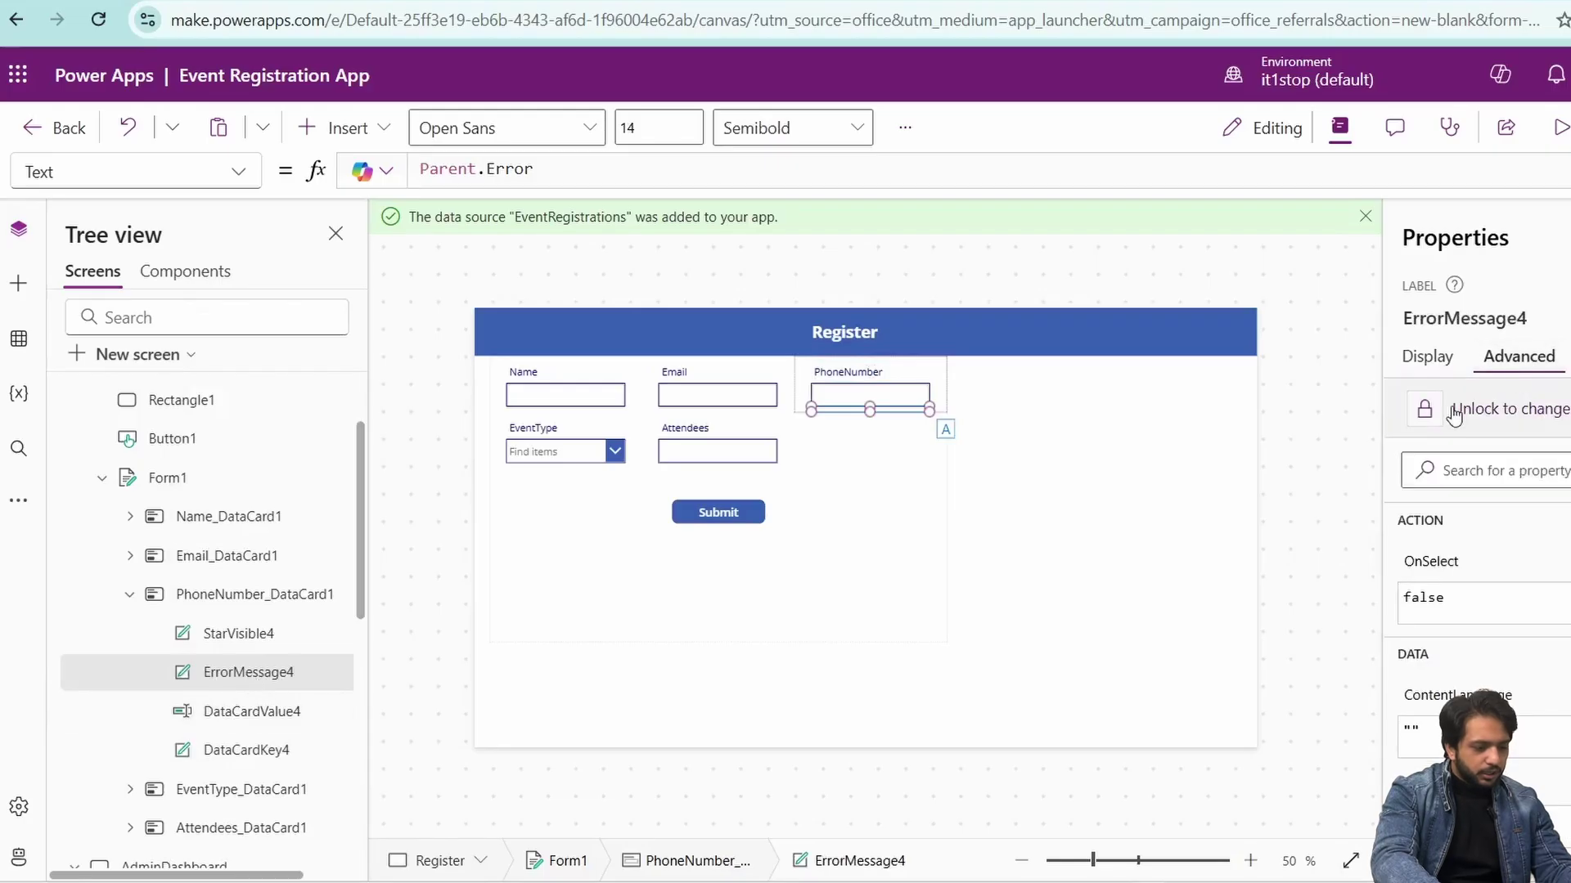
{"action": "scroll", "coordinate": [1440, 556], "scroll_direction": "down", "scroll_amount": 5}
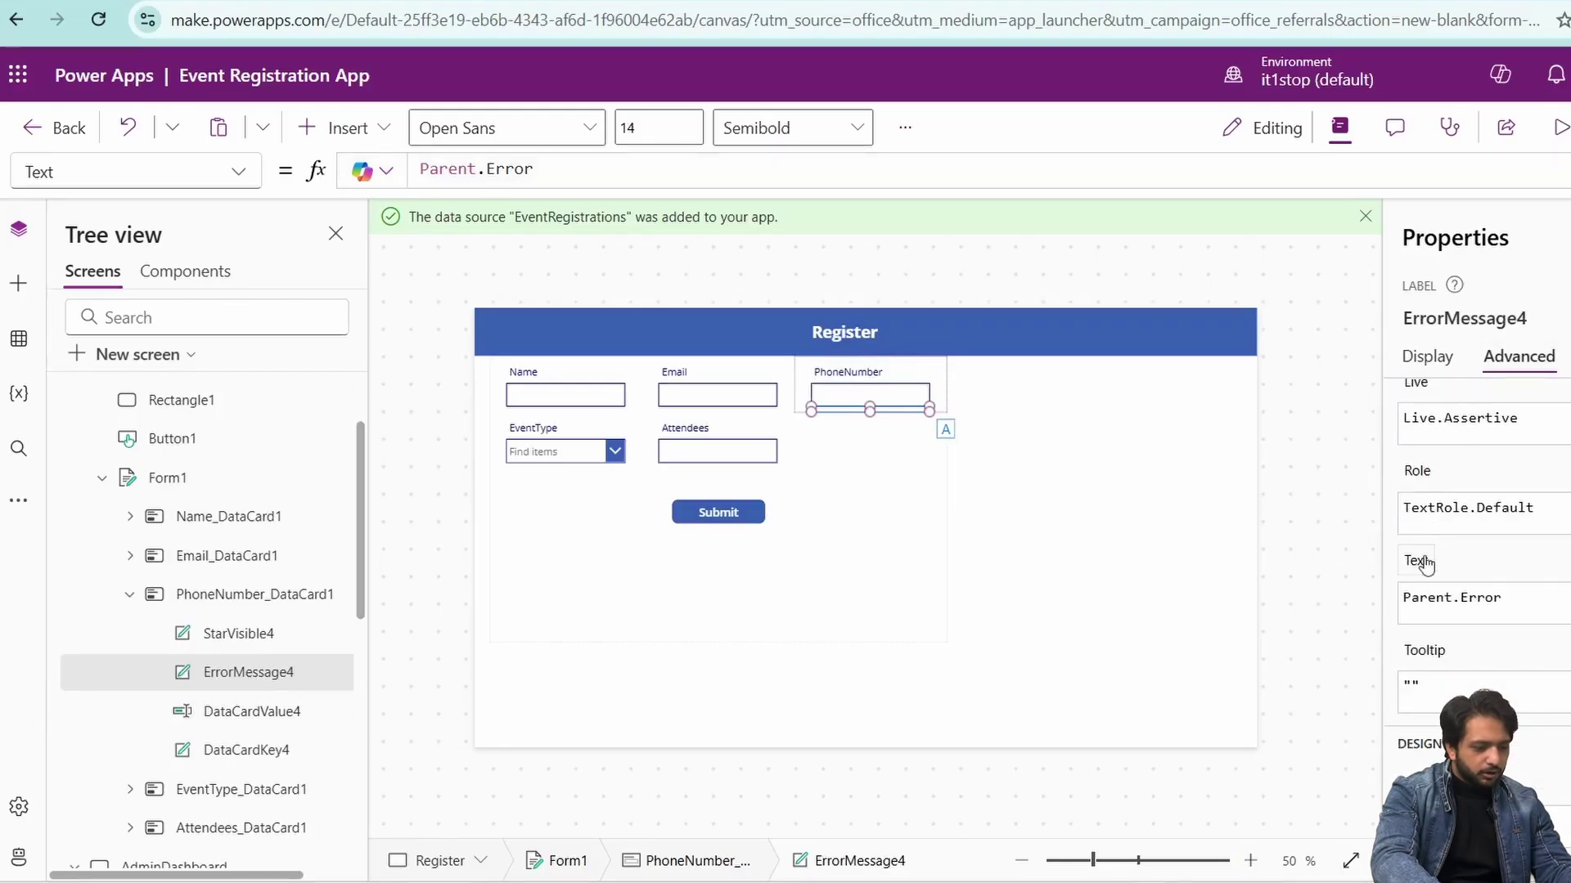
{"action": "left_click", "coordinate": [553, 183]}
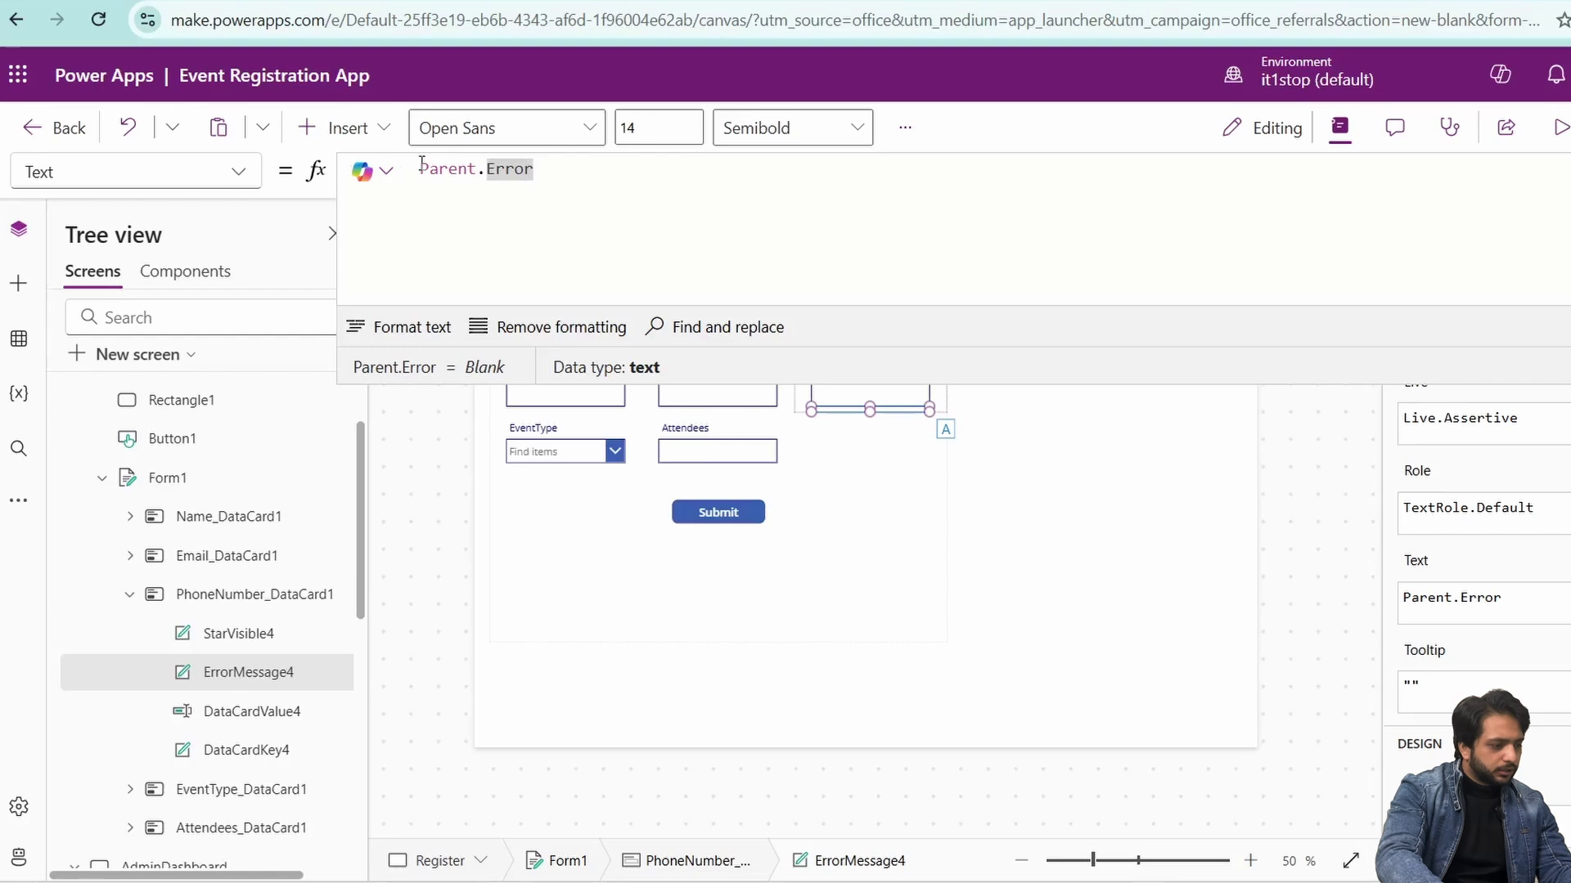
- Wrap the formula as Coalesce(Parent.Error, If(...)) referencing DataCardValue4.Text
{"action": "left_click", "coordinate": [420, 169]}
{"action": "type", "text": "Coalesce("}
{"action": "key", "text": "End"}
{"action": "type", "text": ",If"}
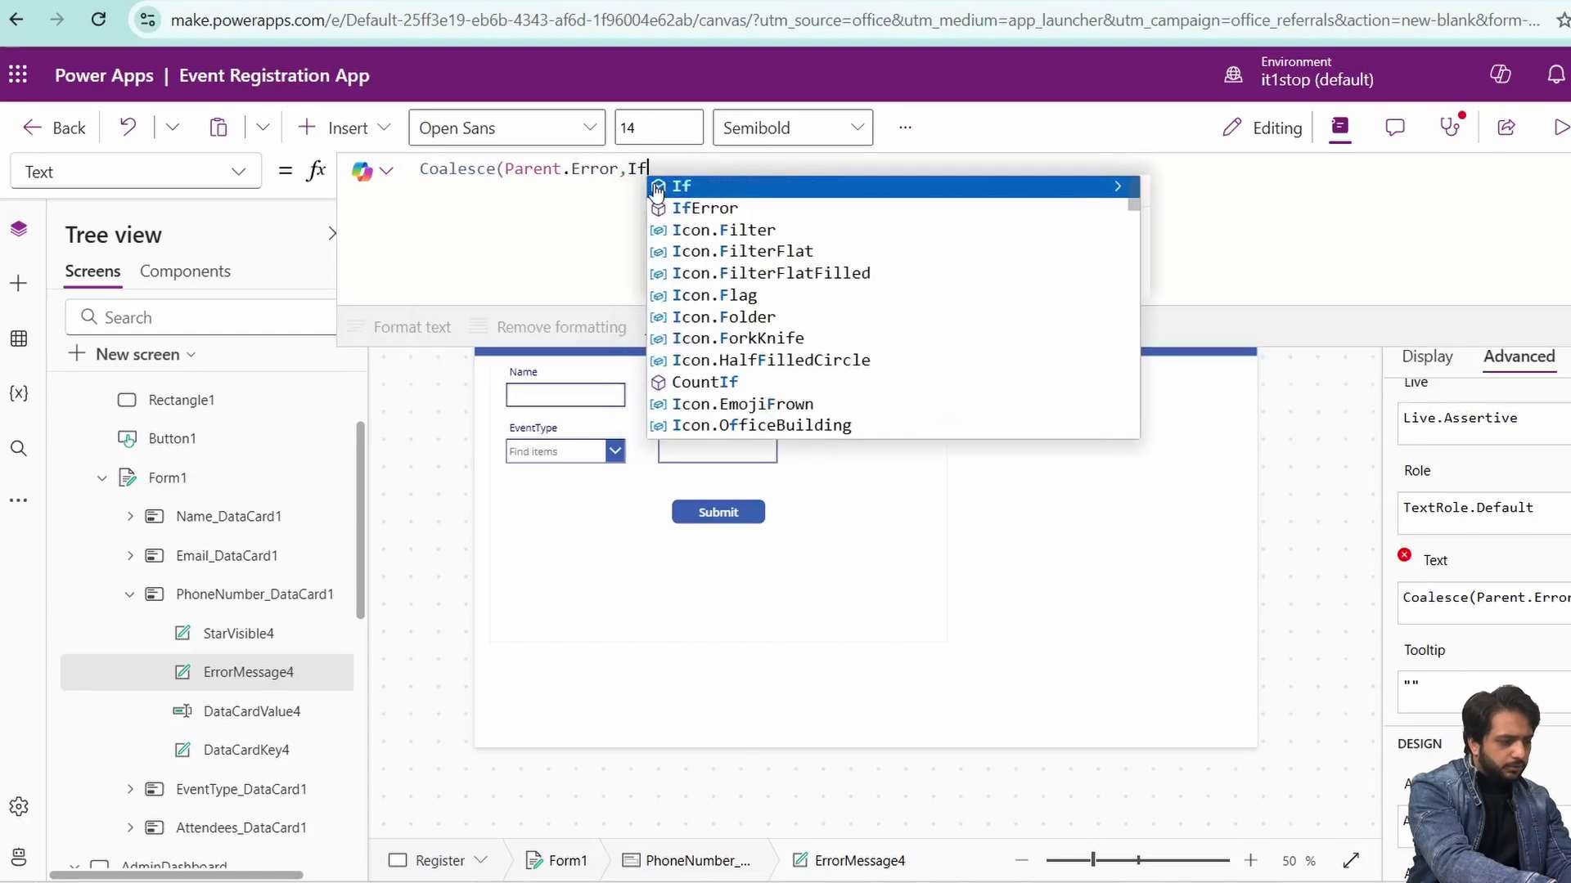
{"action": "left_click", "coordinate": [656, 190]}
{"action": "left_click", "coordinate": [904, 523]}
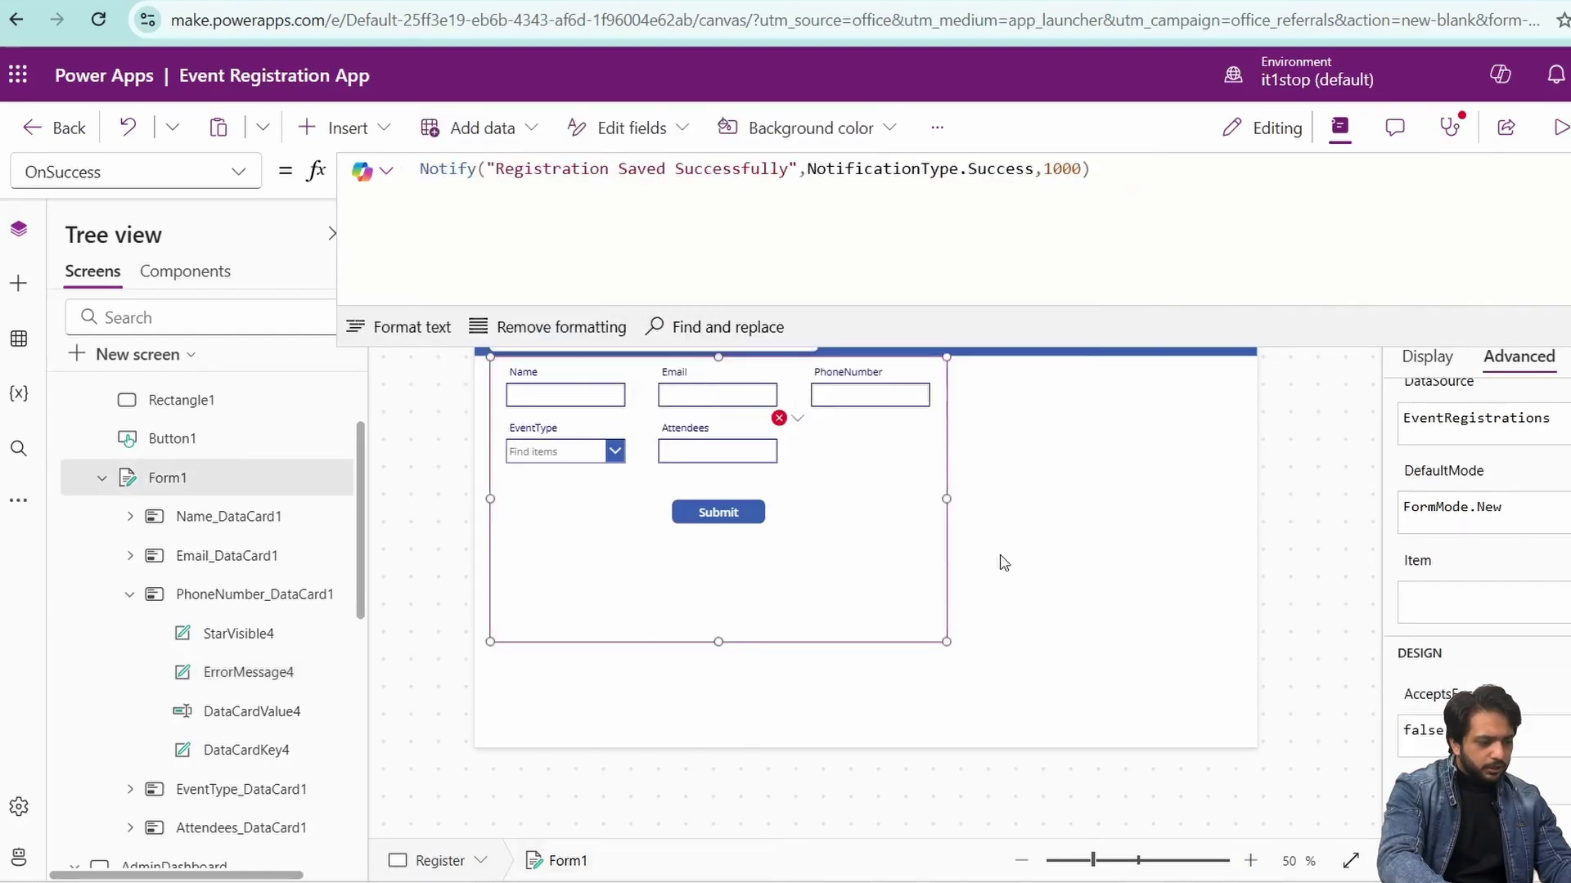
{"action": "left_click", "coordinate": [879, 396]}
{"action": "left_click", "coordinate": [879, 397]}
{"action": "scroll", "coordinate": [1518, 417], "scroll_direction": "up", "scroll_amount": 5}
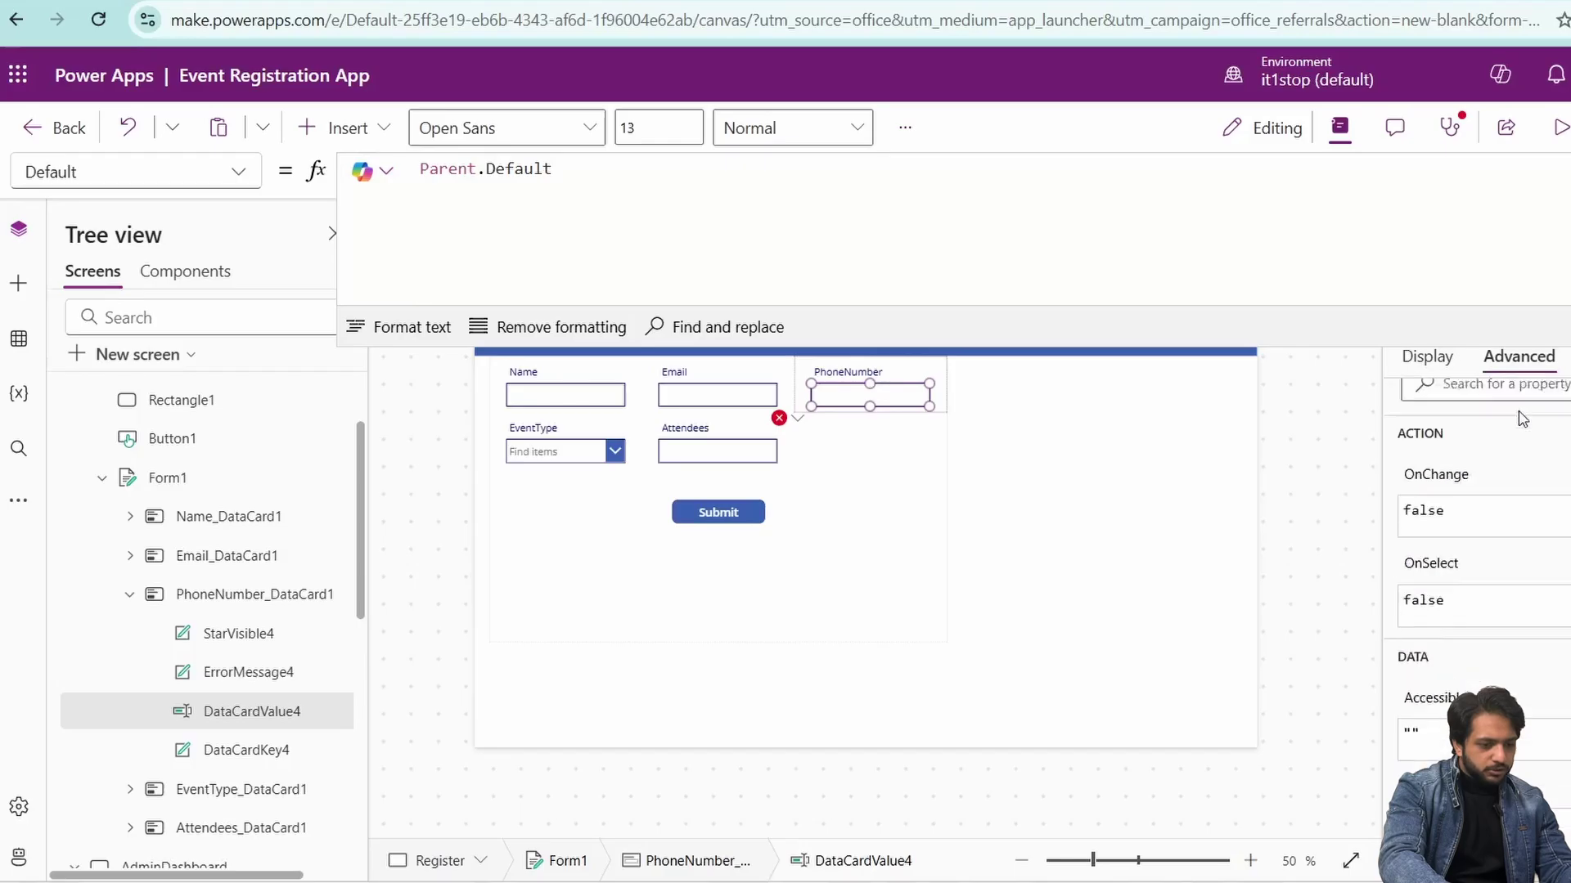
{"action": "left_click", "coordinate": [797, 419]}
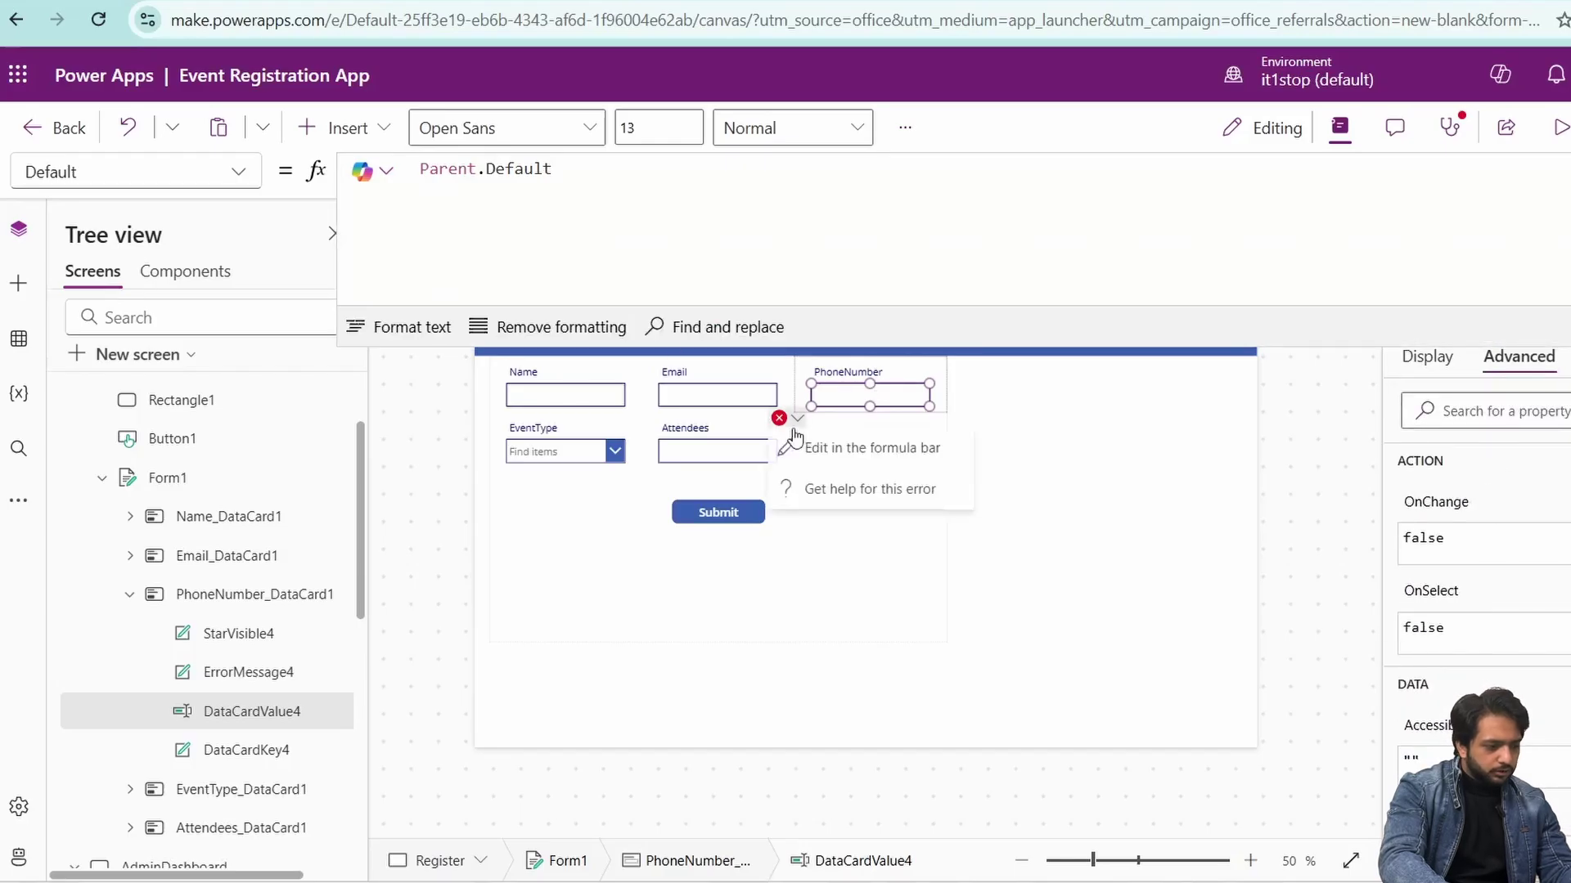
{"action": "left_click", "coordinate": [798, 445]}
{"action": "type", "text": "Data"}
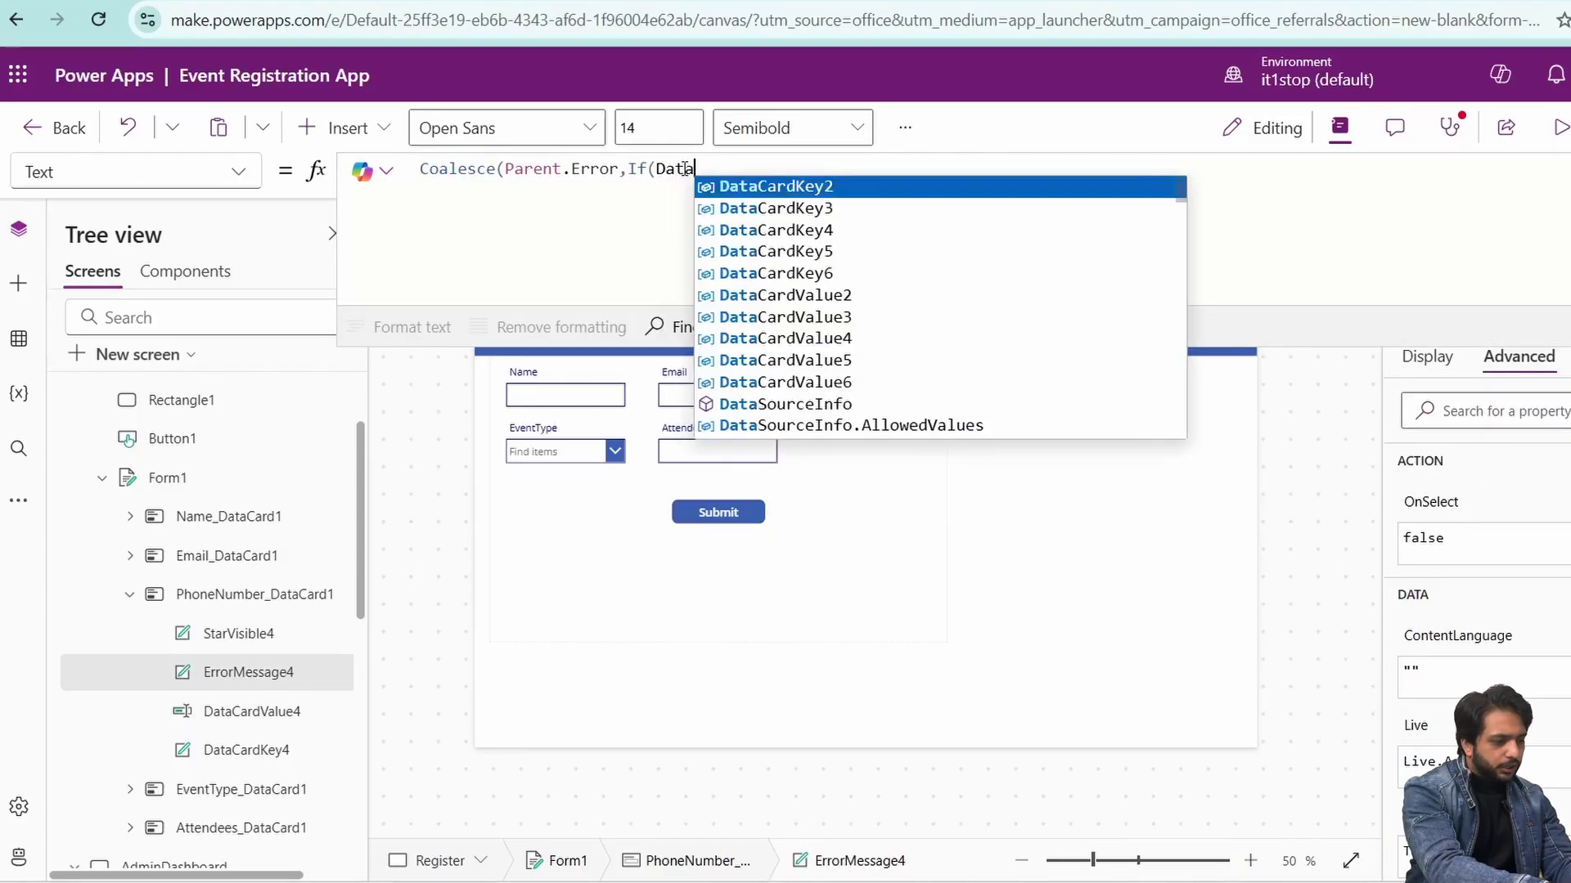
{"action": "left_click", "coordinate": [908, 345]}
{"action": "type", "text": ".Text"}
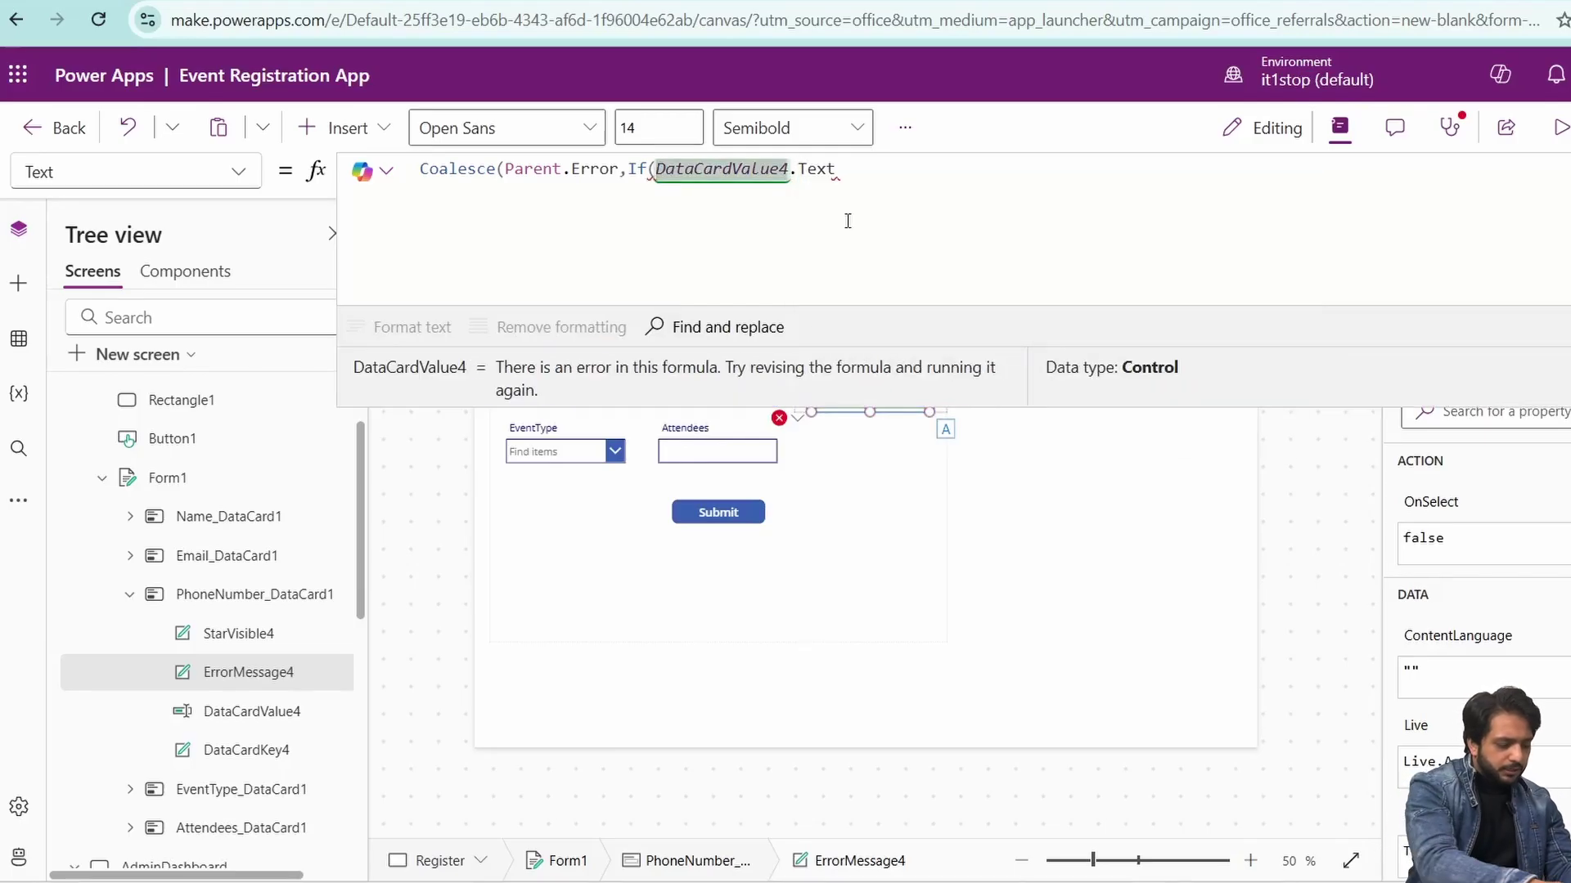
- Make the condition !IsBlank(DataCardValue4.Text) && Len(DataCardValue4.Text)<>10, returning 'Phone number should be 10 digits'
{"action": "left_click_drag", "start_coordinate": [847, 221], "coordinate": [657, 169]}
{"action": "type", "text": "("}
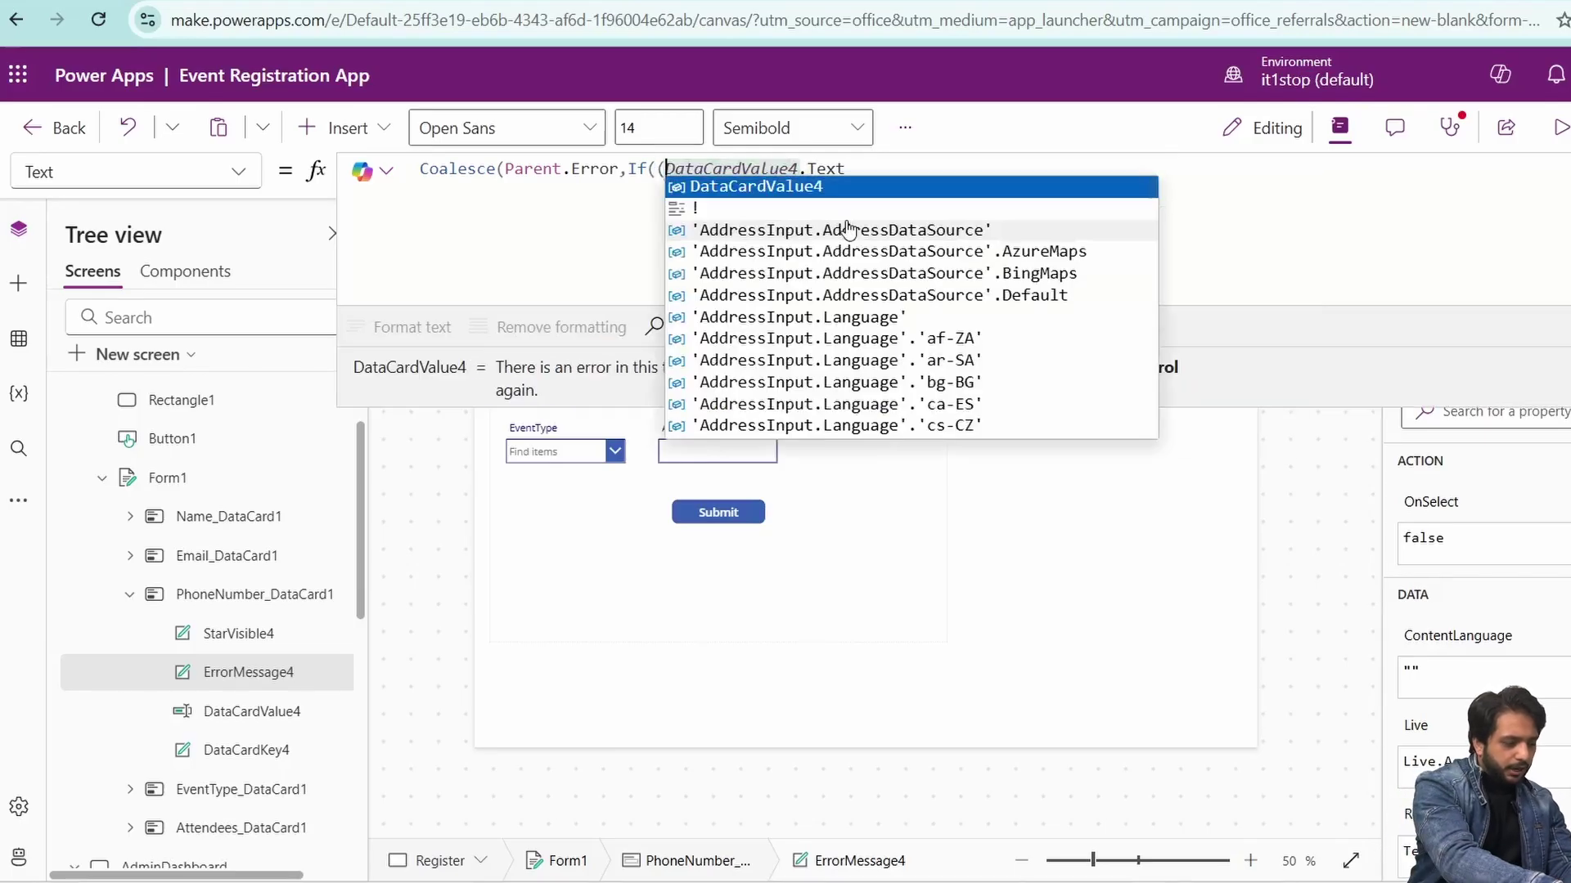
{"action": "type", "text": "IsBlank"}
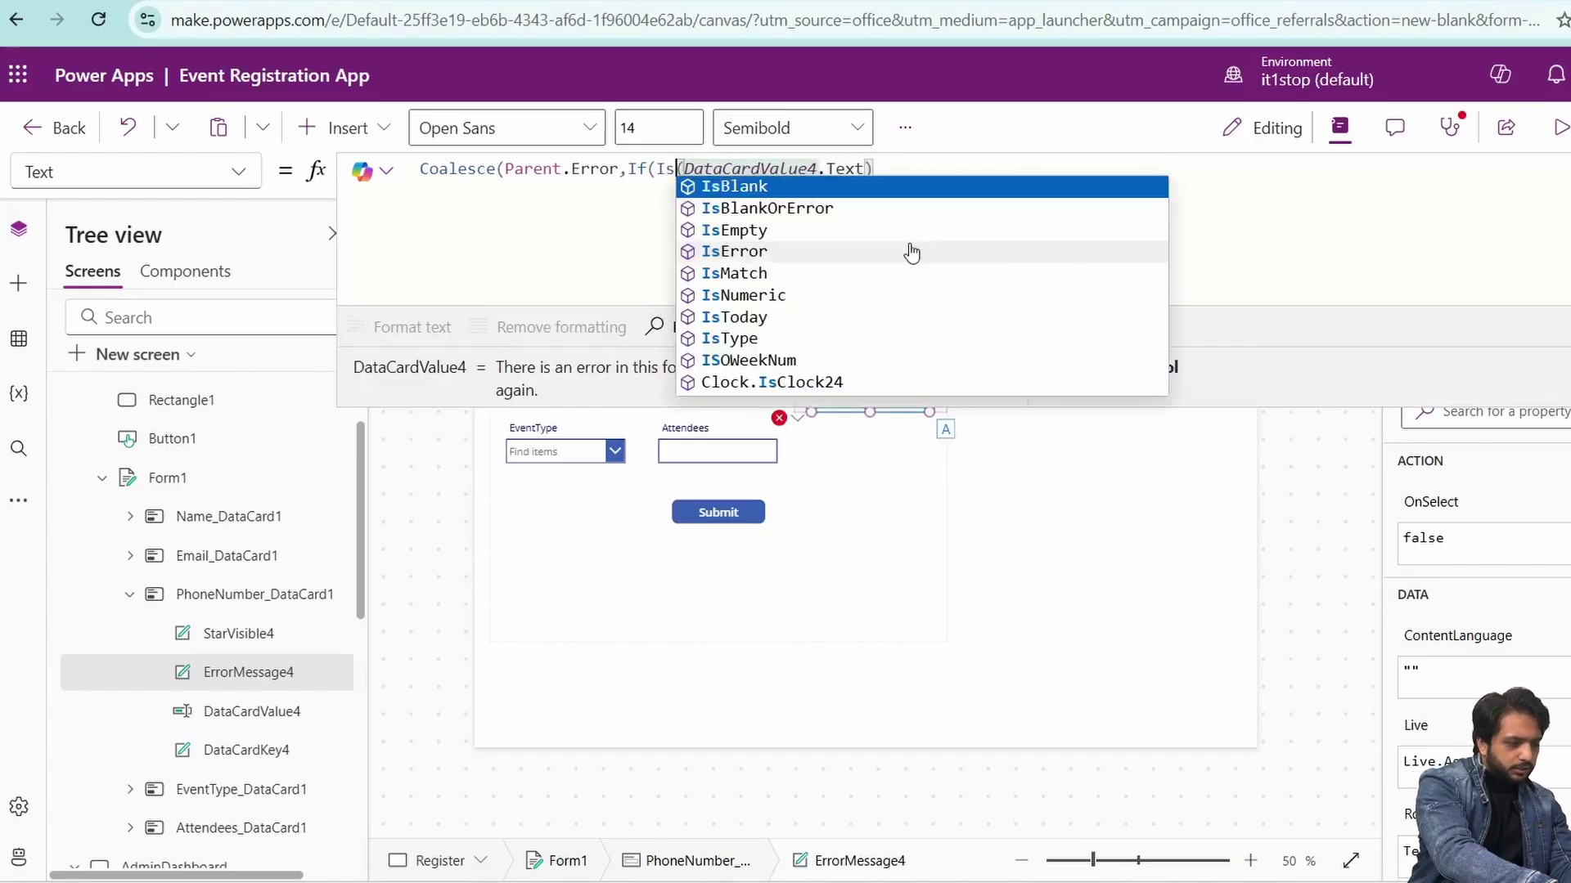
{"action": "key", "text": "Tab"}
{"action": "left_click", "coordinate": [656, 169]}
{"action": "type", "text": "!!"}
{"action": "left_click", "coordinate": [792, 191]}
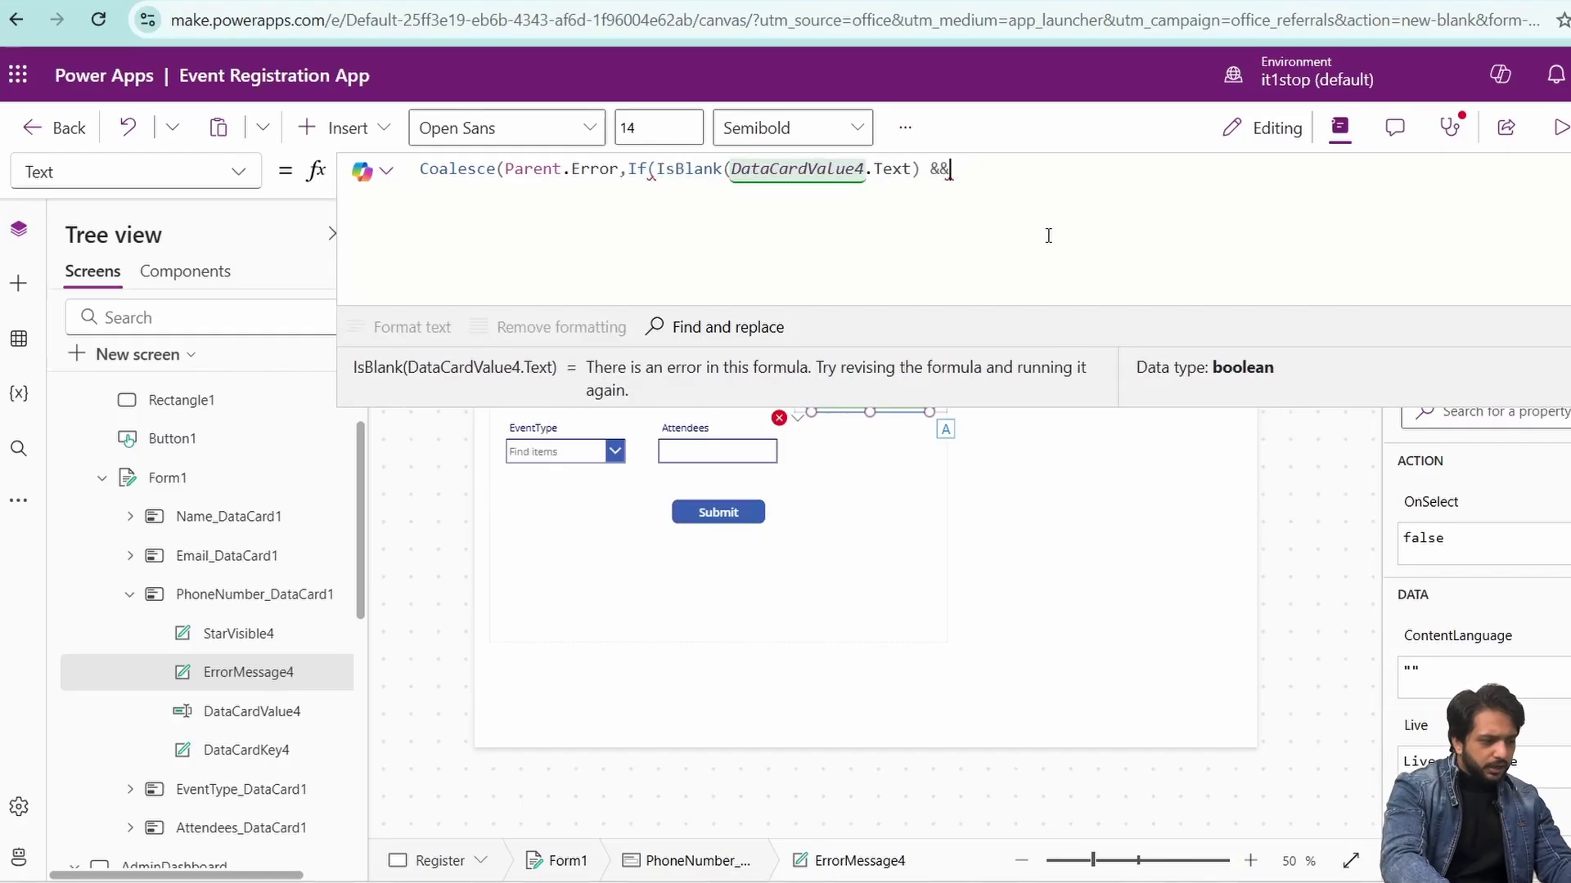
{"action": "type", "text": "Len(D"}
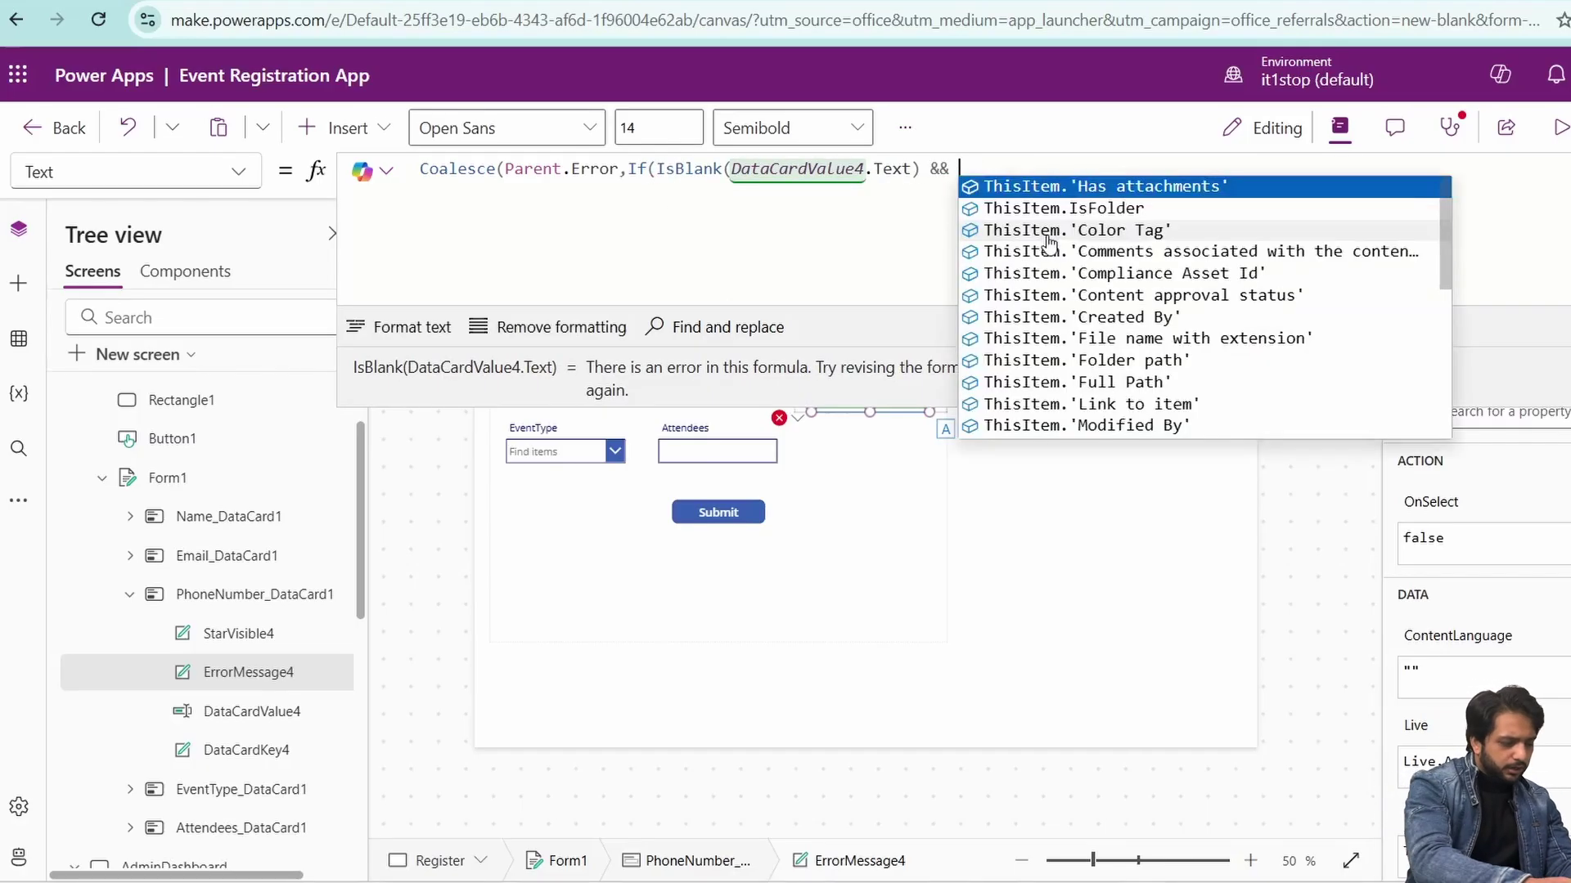
{"action": "type", "text": "ata"}
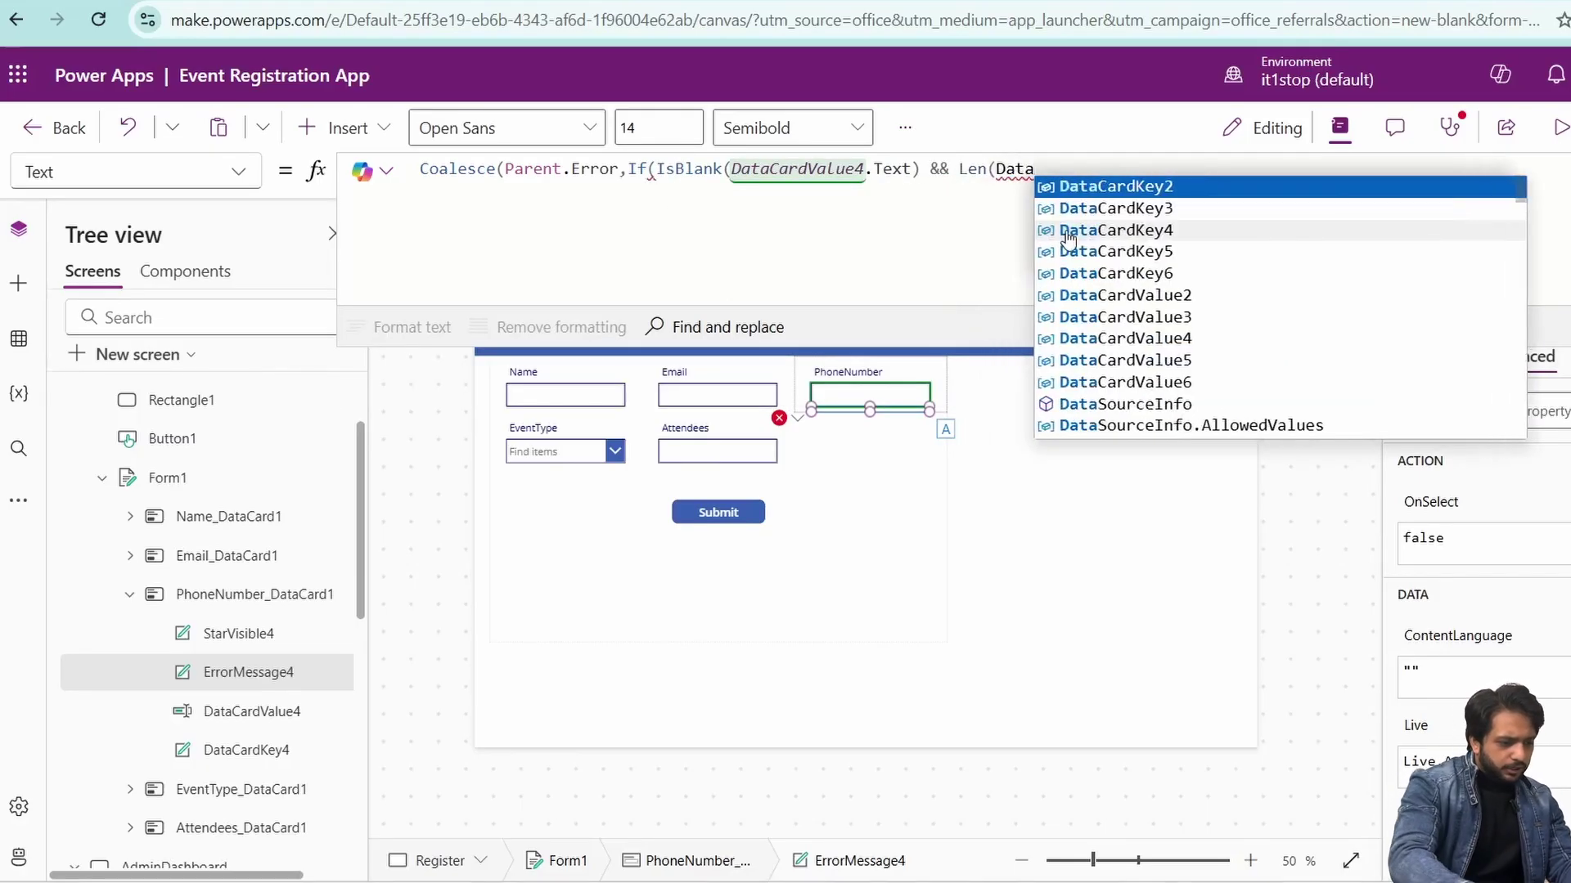
{"action": "left_click", "coordinate": [1099, 342]}
{"action": "type", "text": ".Text)<>10"}
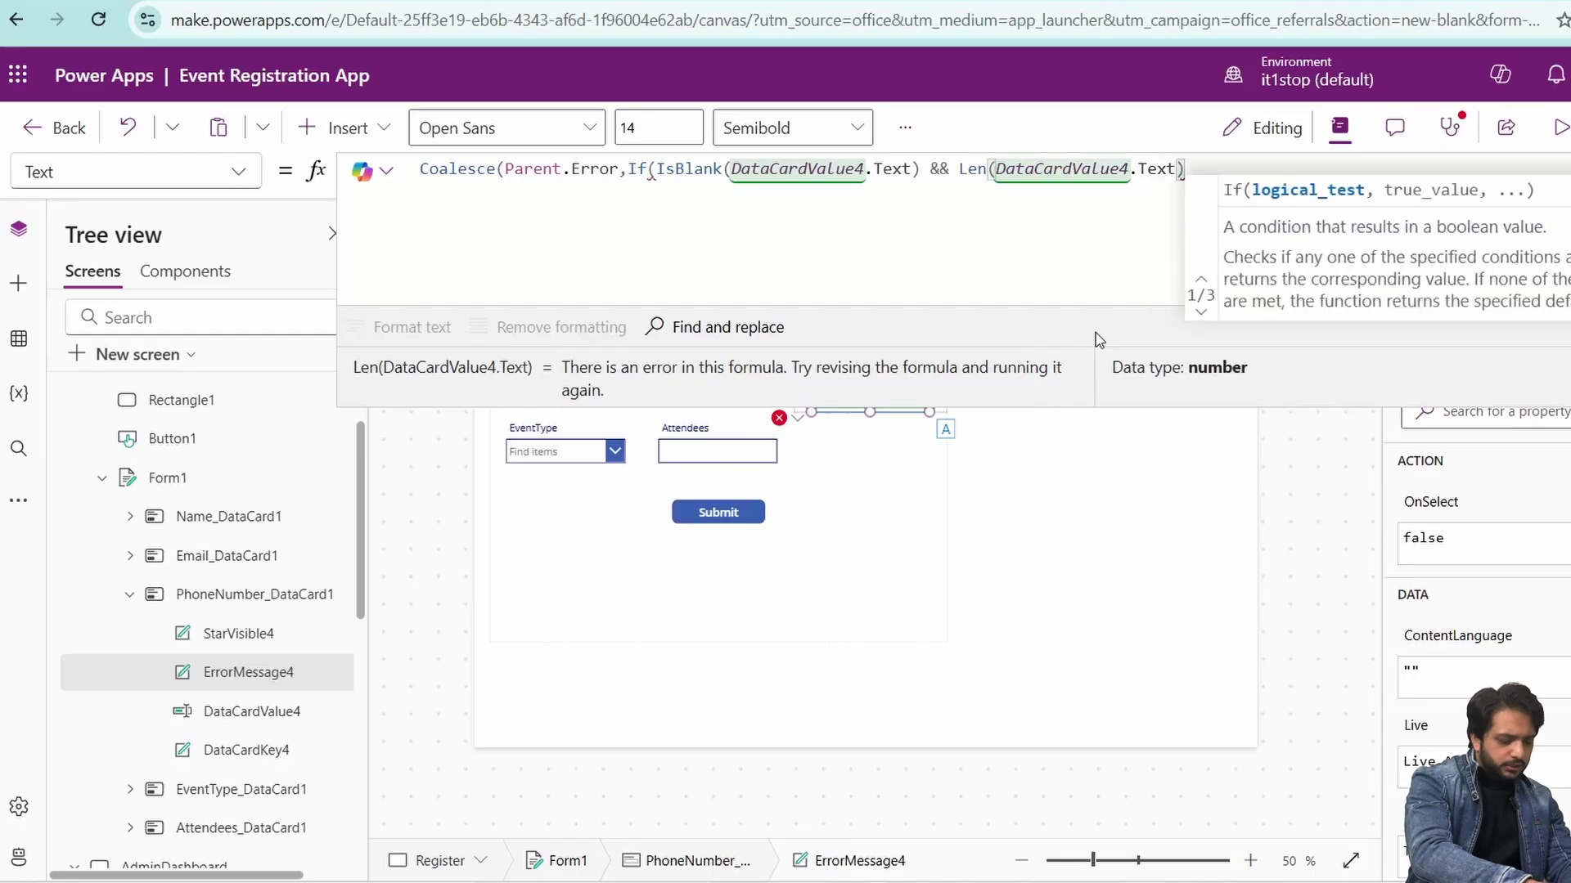
{"action": "type", "text": ",\"P\""}
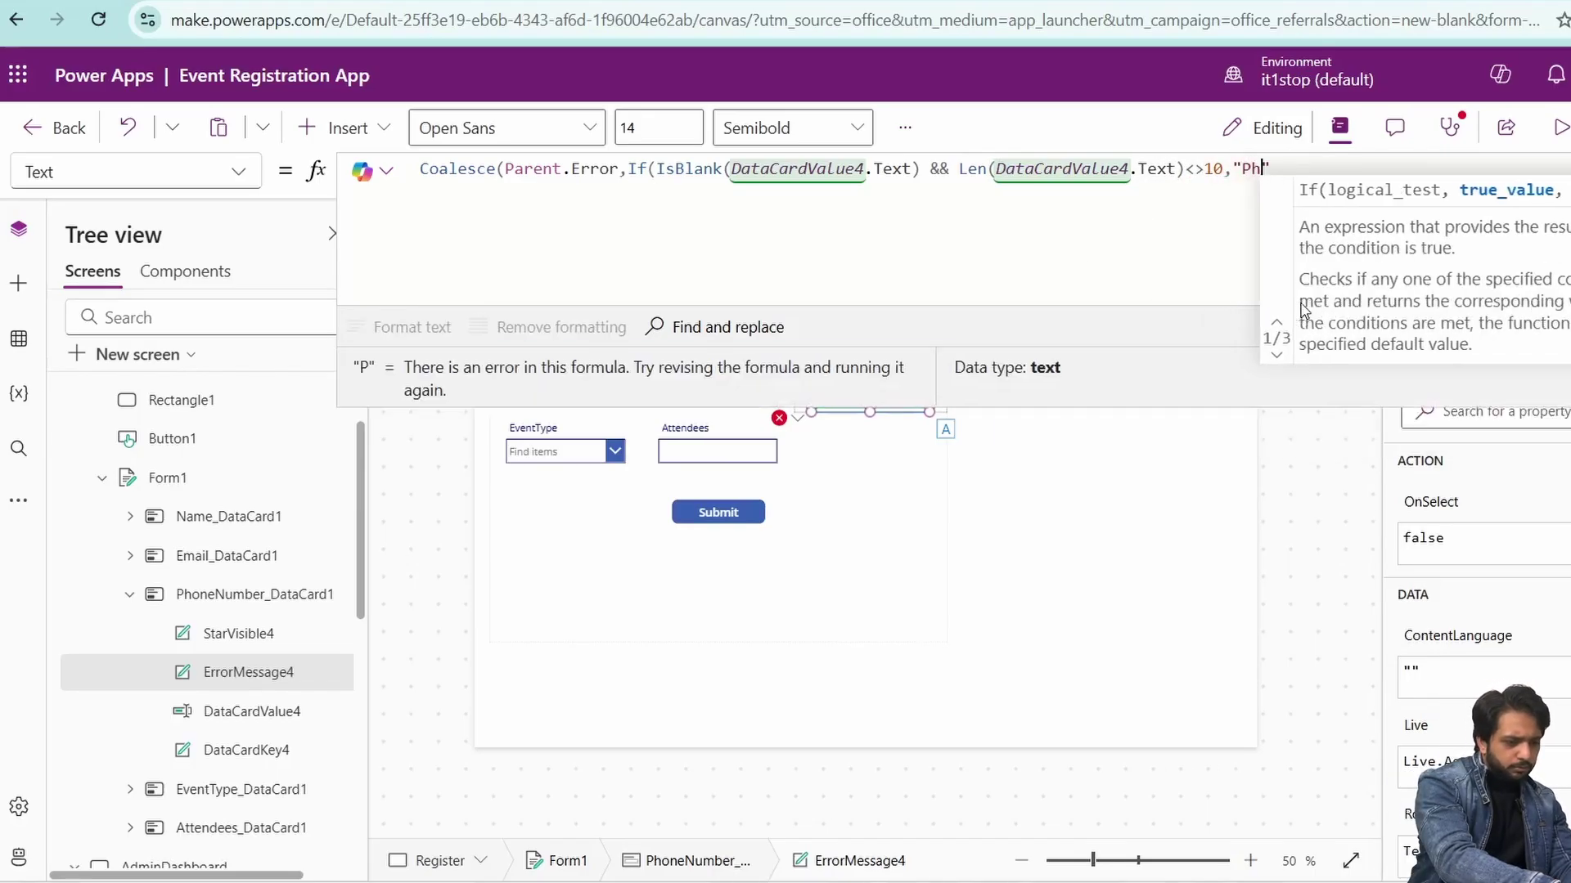
{"action": "type", "text": "hone number should be 10 digits"}
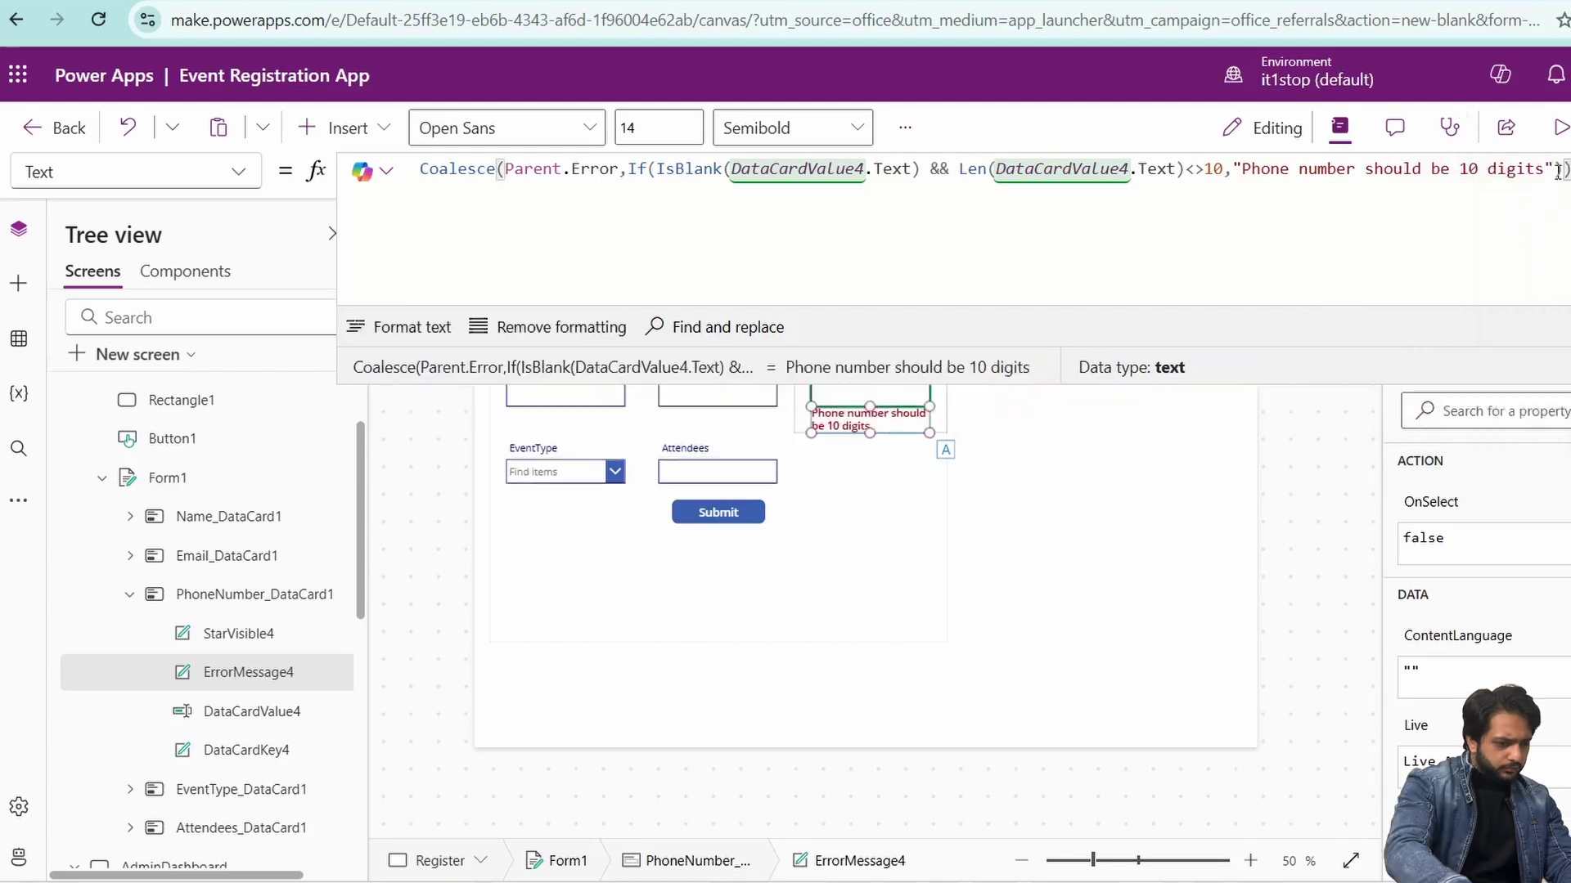
{"action": "left_click", "coordinate": [504, 212]}
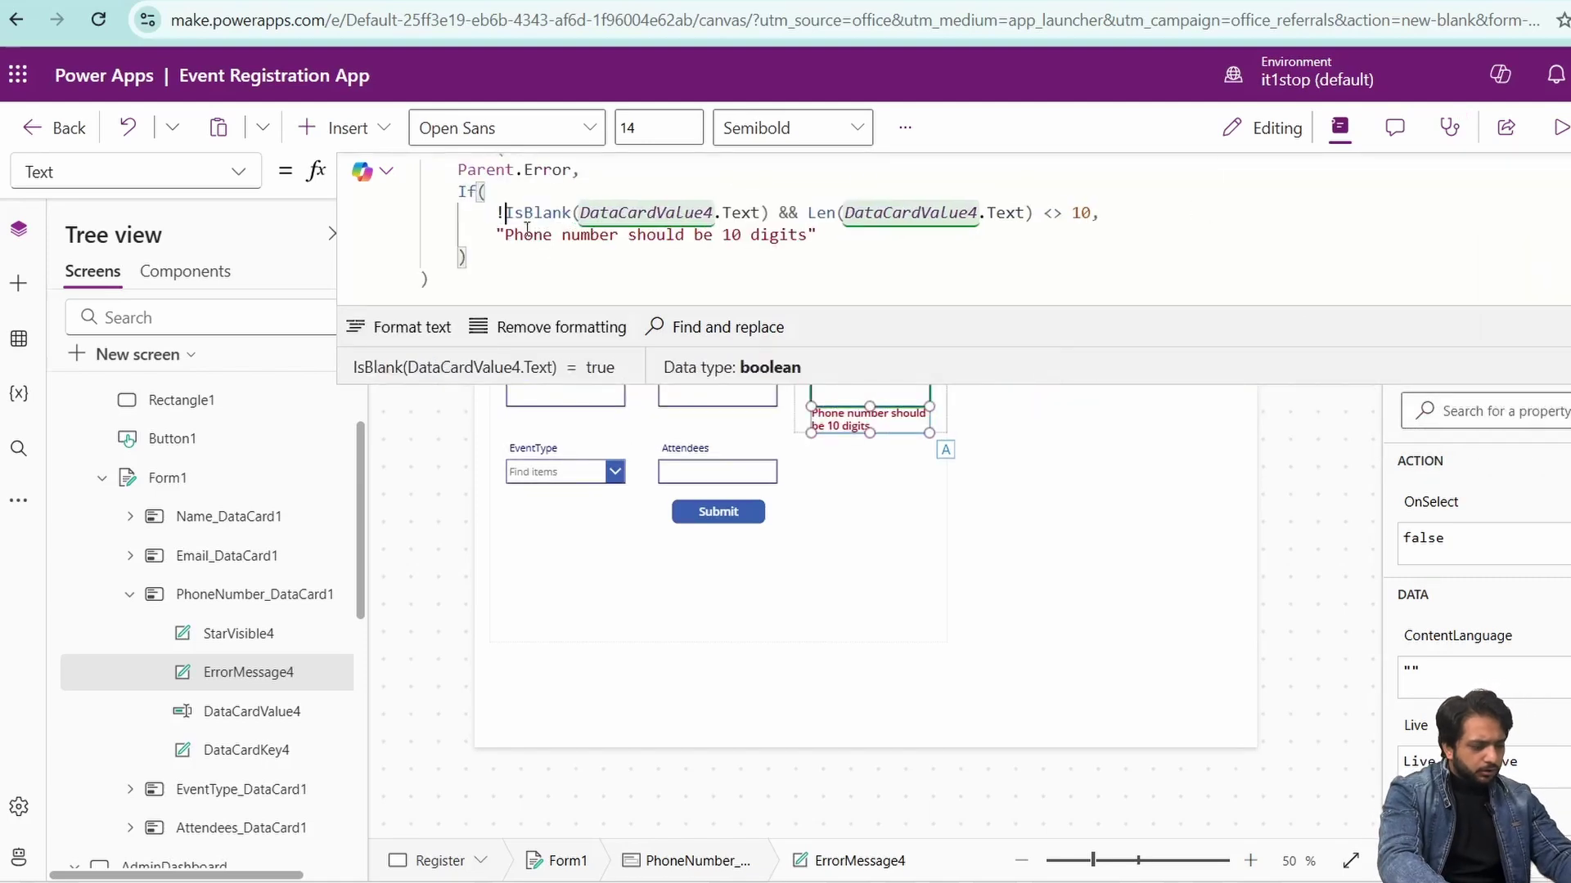
{"action": "type", "text": "!"}
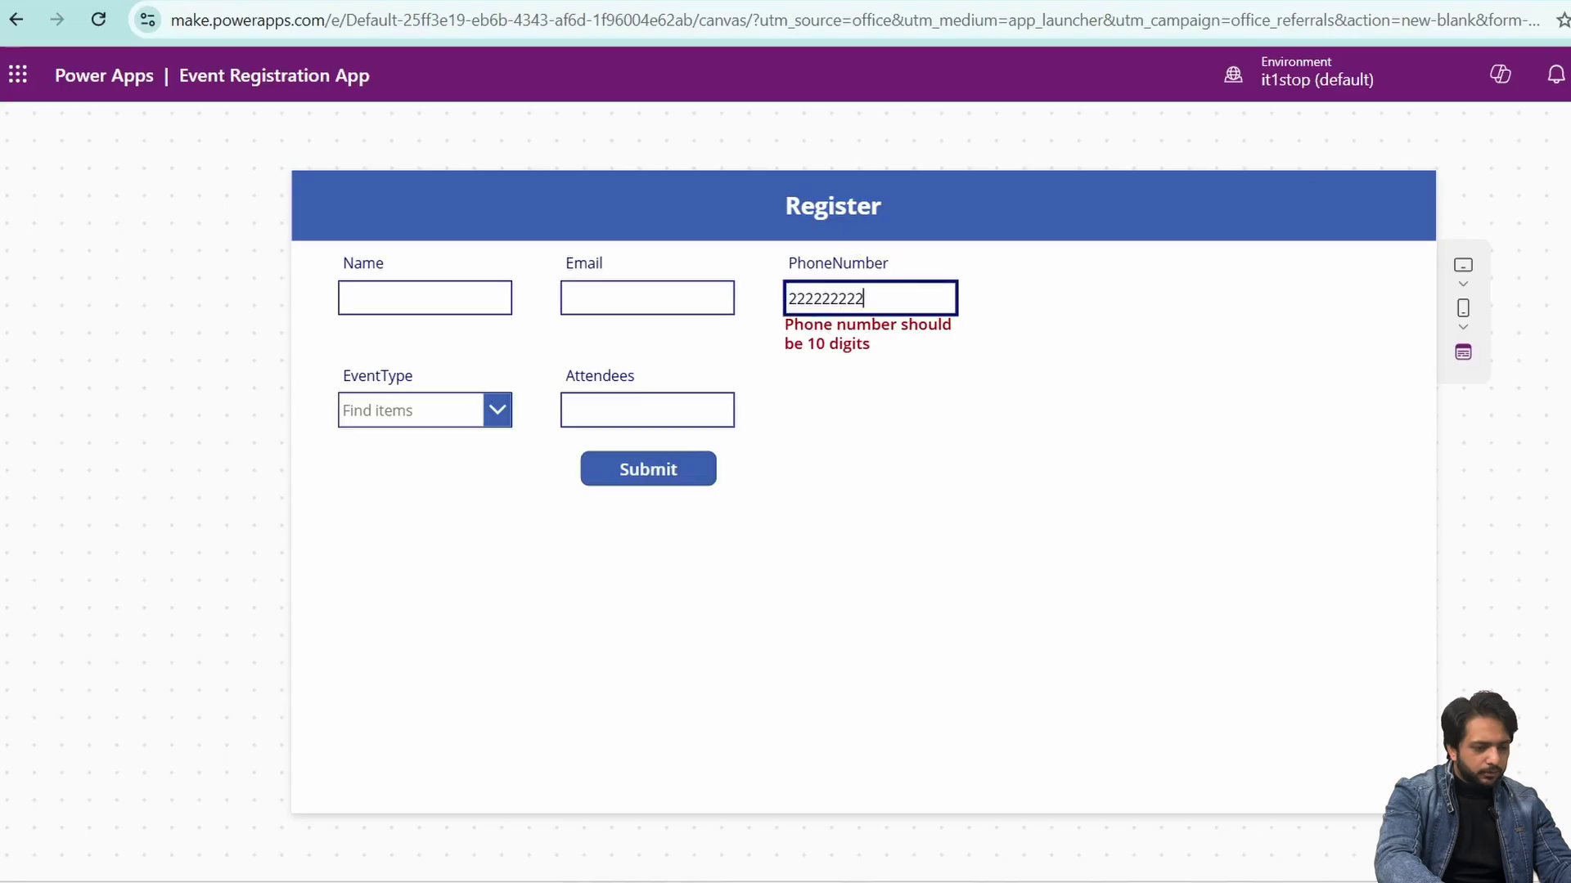
- Exit the preview and reselect the phone number input box on the Register screen
{"action": "key", "text": "Escape"}
{"action": "left_click", "coordinate": [870, 413]}
{"action": "left_click", "coordinate": [874, 398]}
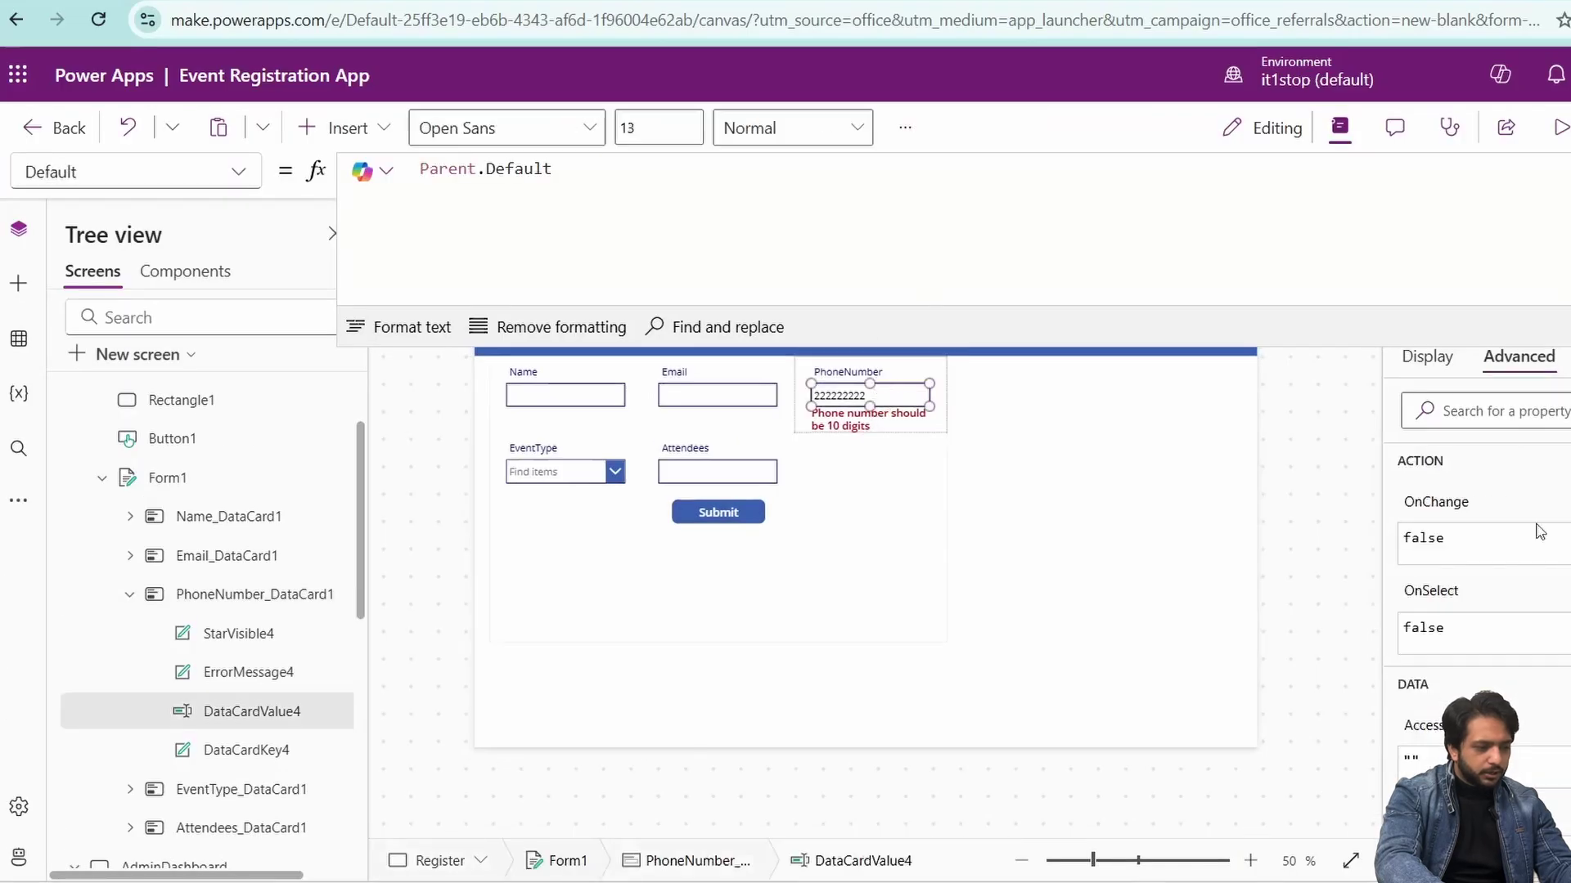
- Set BorderColor to If(IsBlank(ErrorMessage4.Text), Parent.BorderColor, Color.Red), then preview with a tenth digit
{"action": "left_click", "coordinate": [1484, 409]}
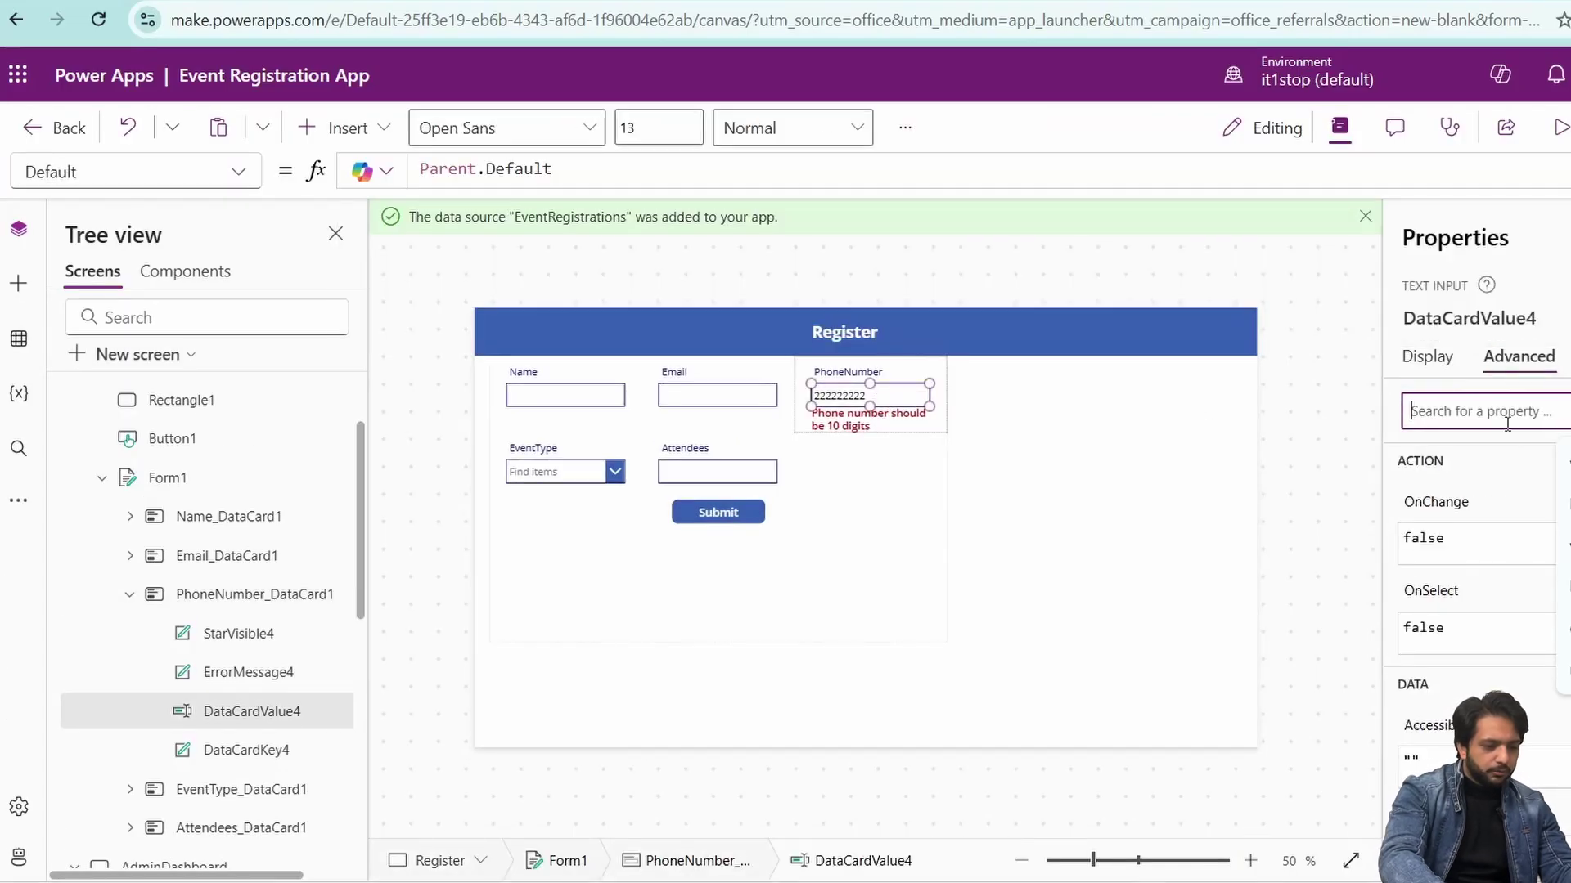
{"action": "type", "text": "bor"}
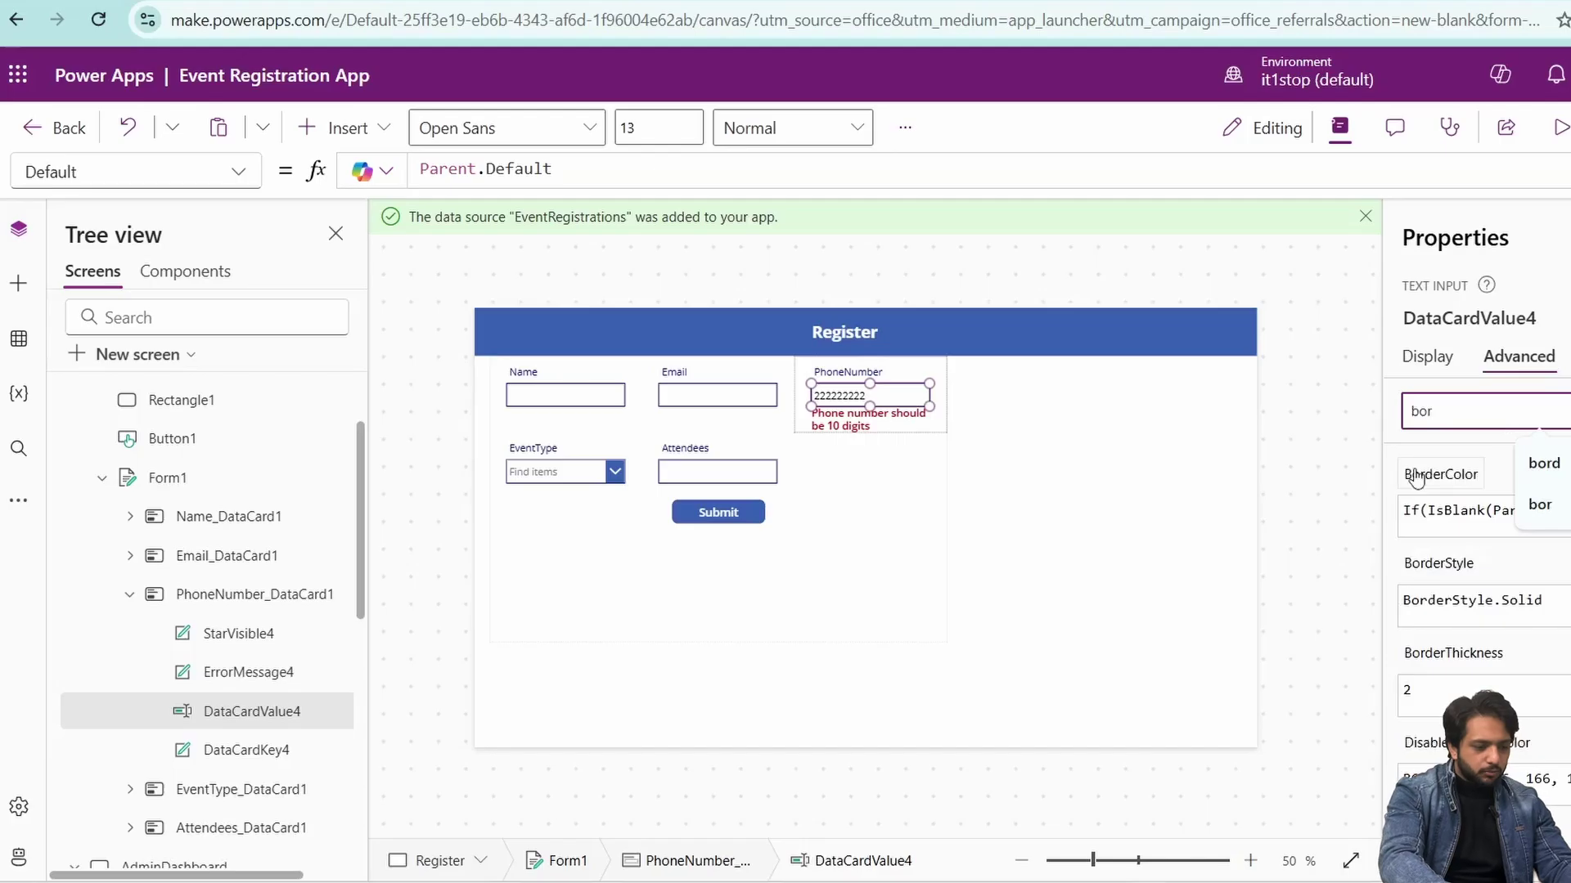
{"action": "left_click", "coordinate": [1416, 477]}
{"action": "left_click_drag", "start_coordinate": [524, 169], "coordinate": [641, 169]}
{"action": "type", "text": "ErrorMessage4.Te"}
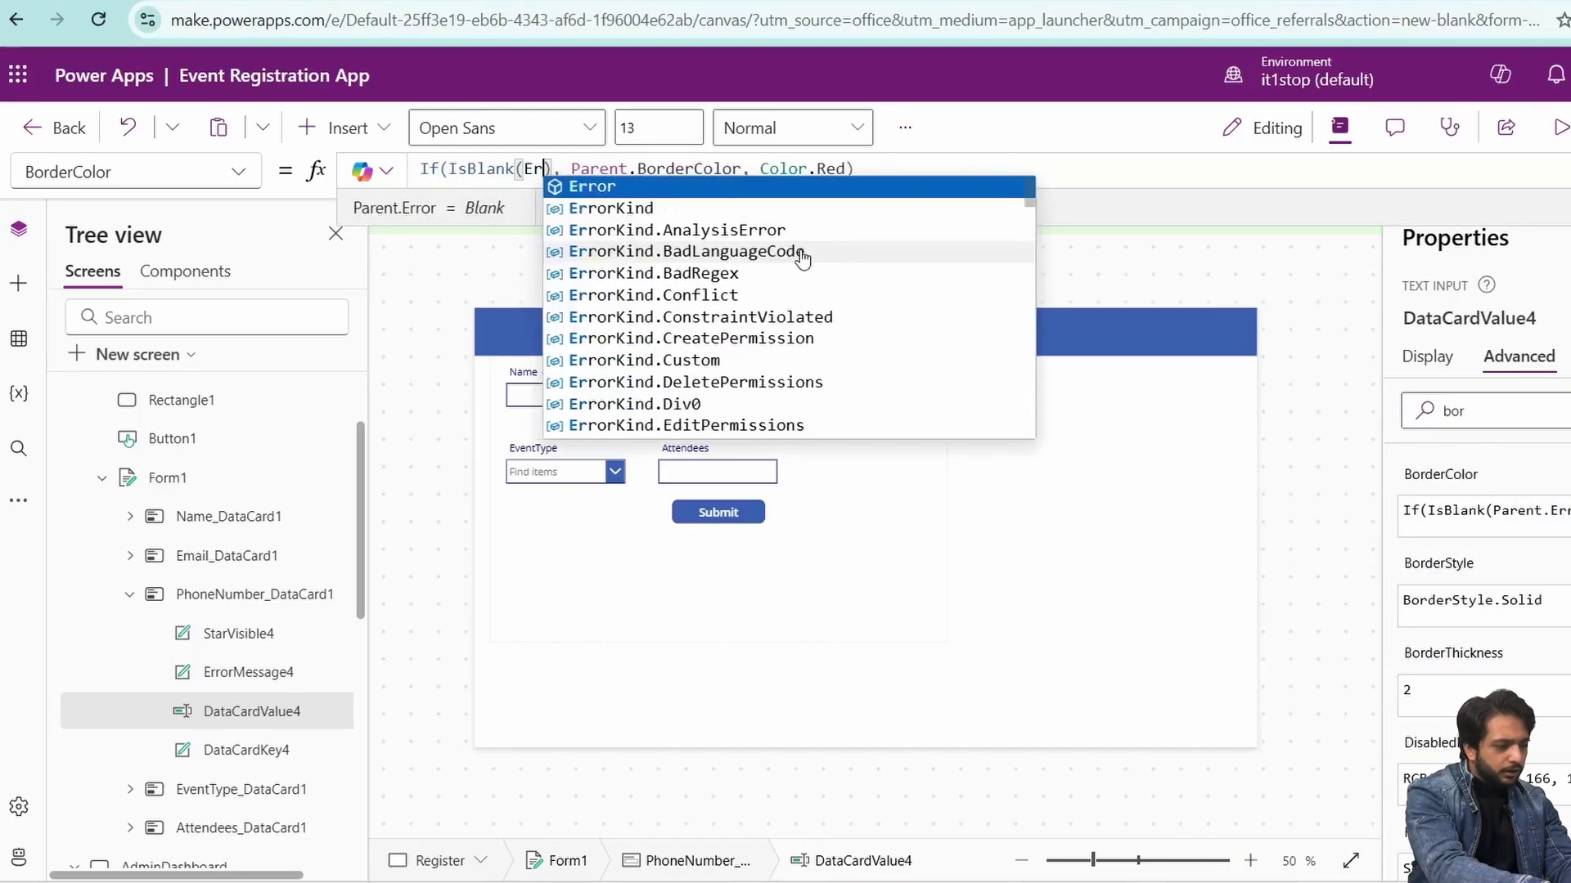
{"action": "type", "text": "xt"}
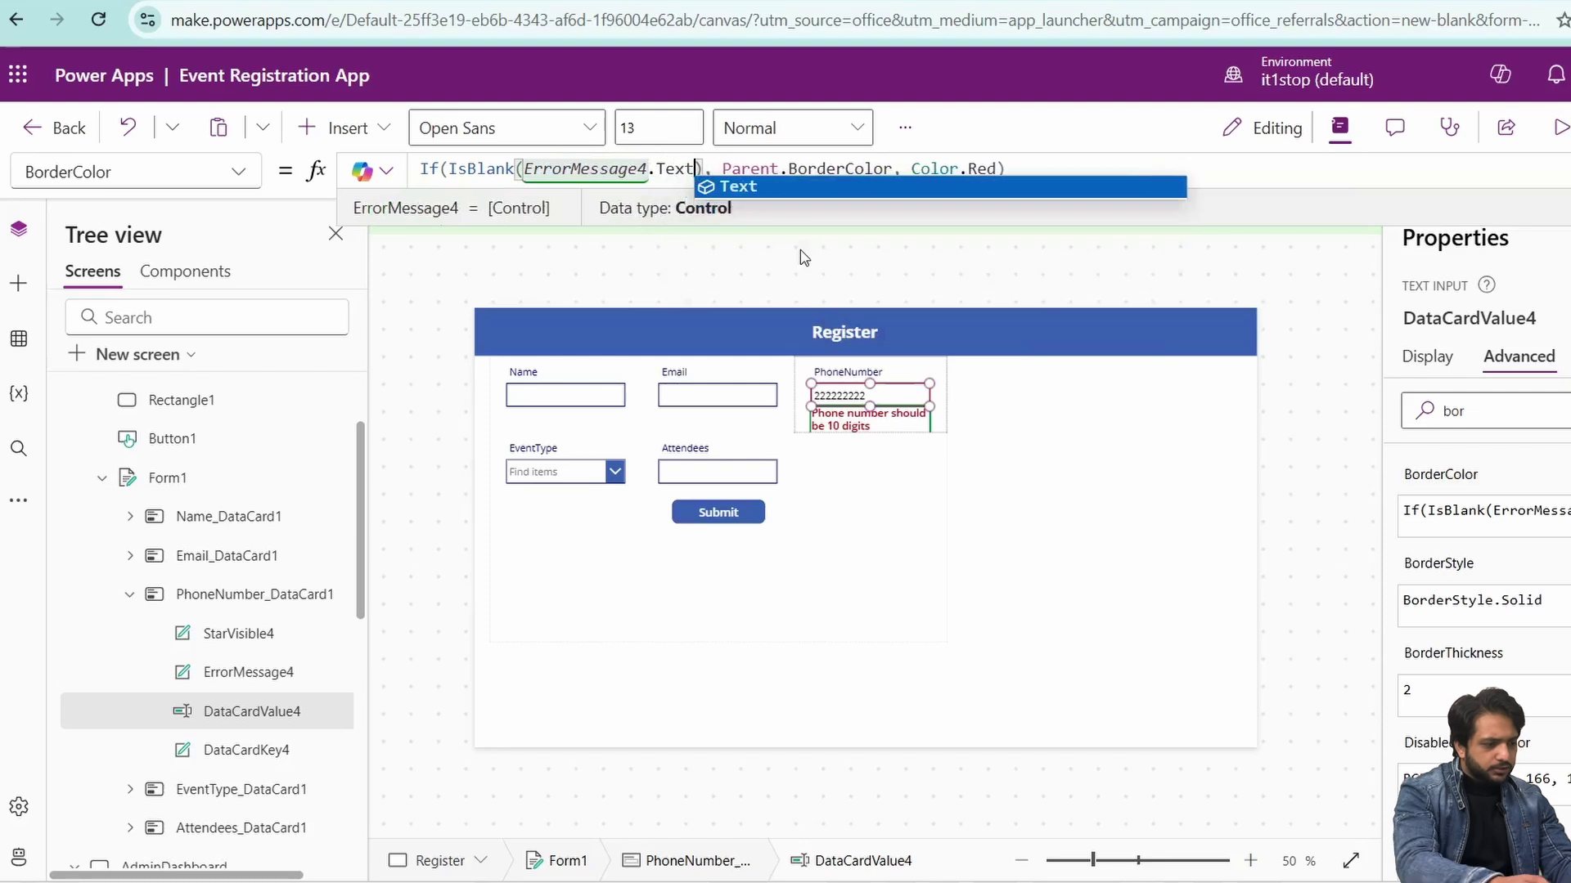
{"action": "left_click", "coordinate": [1560, 127]}
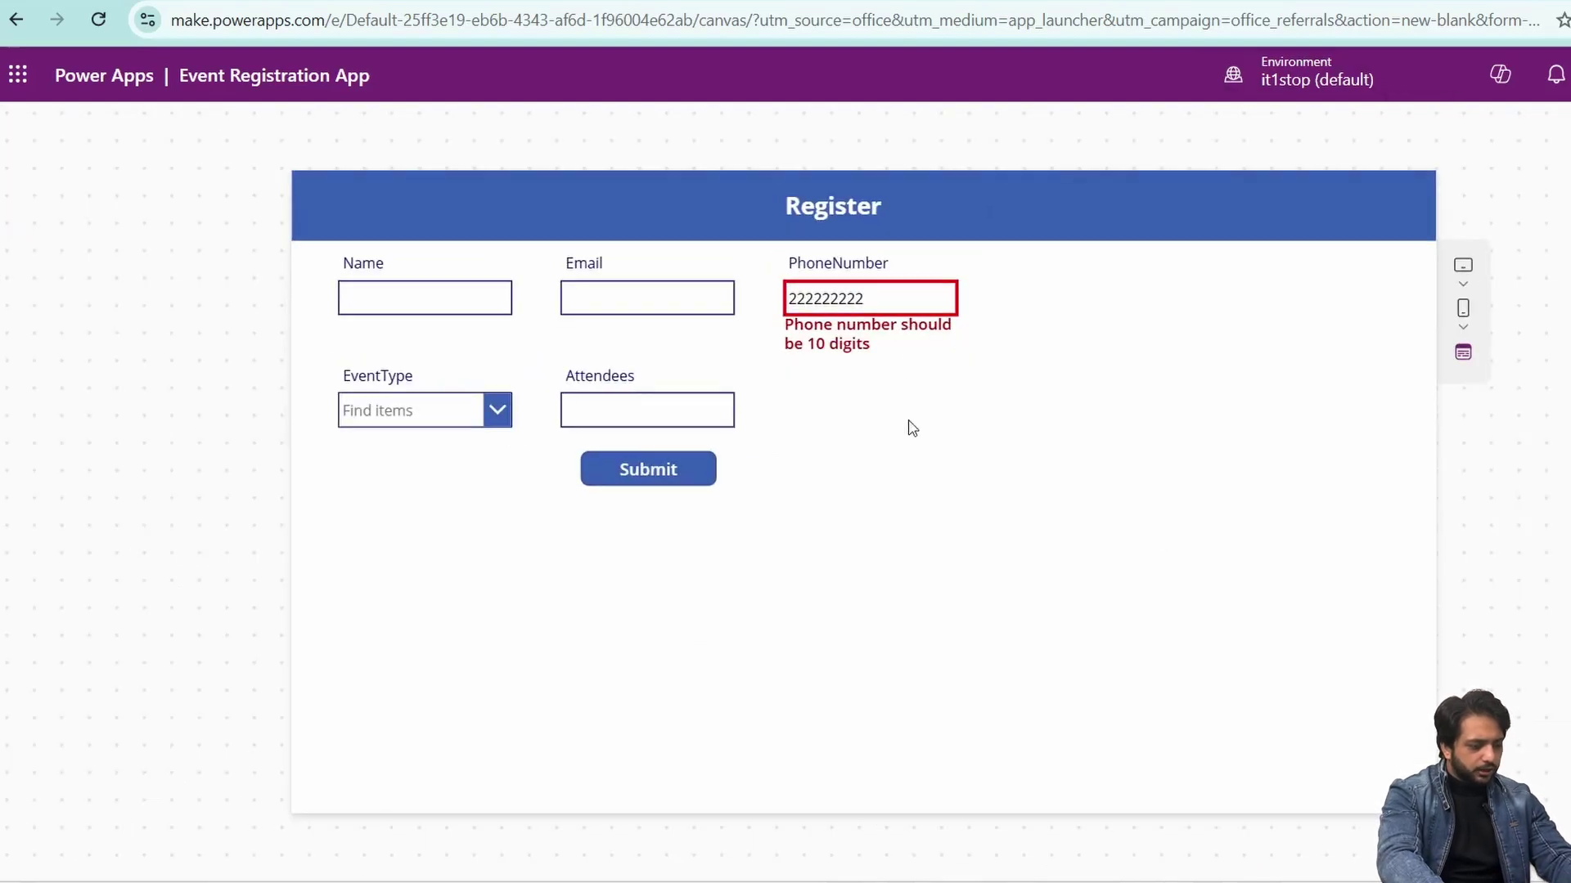
{"action": "type", "text": "2"}
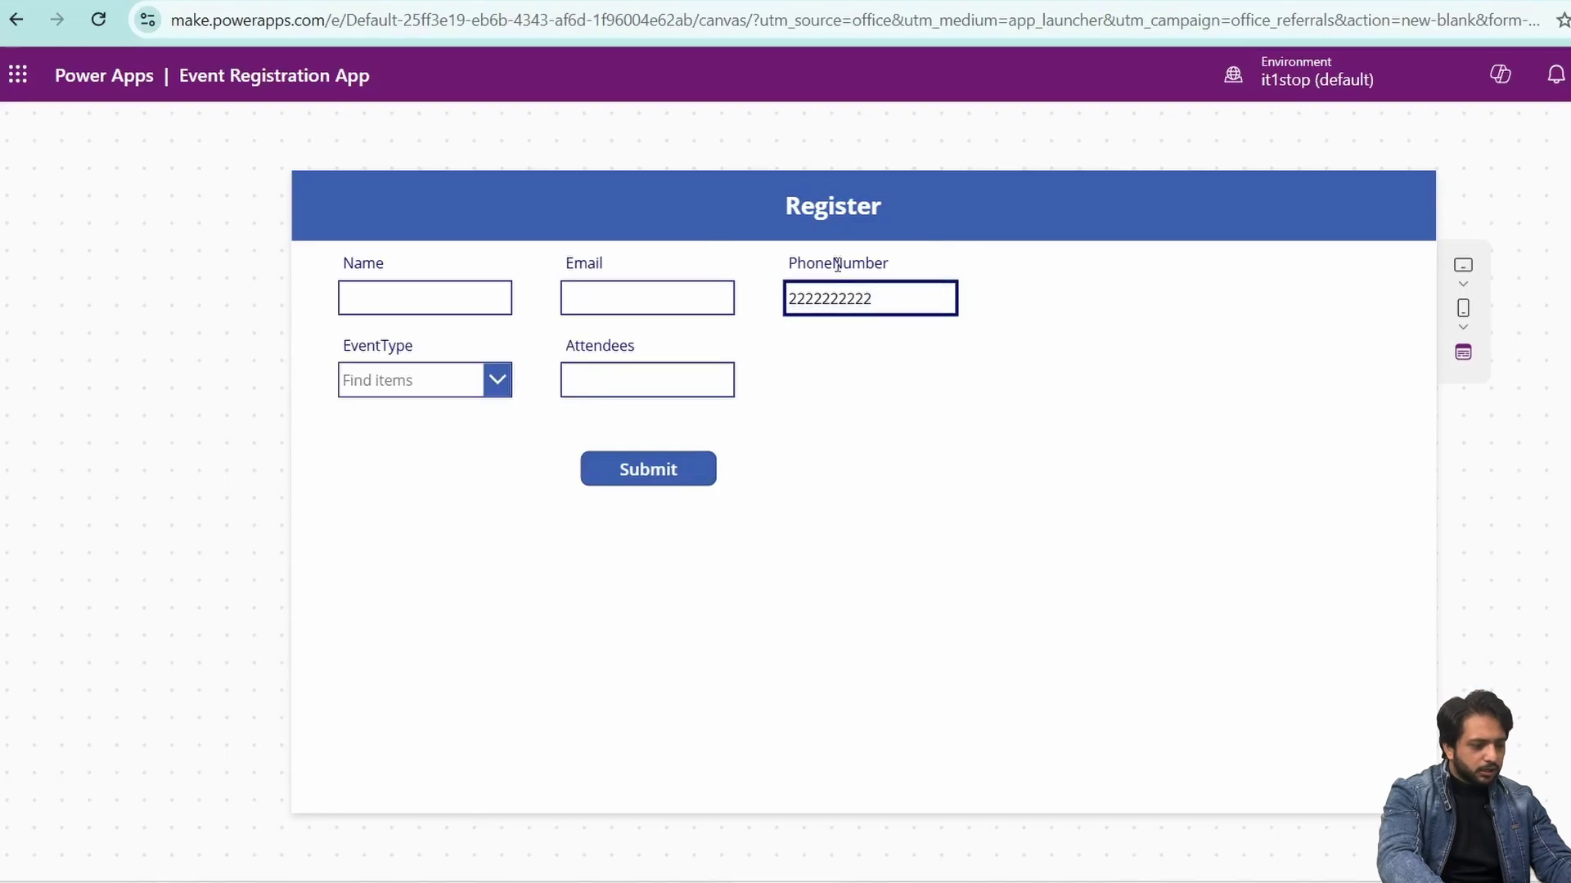
- Set Required to true on both the Name and Email form cards
{"action": "key", "text": "Escape"}
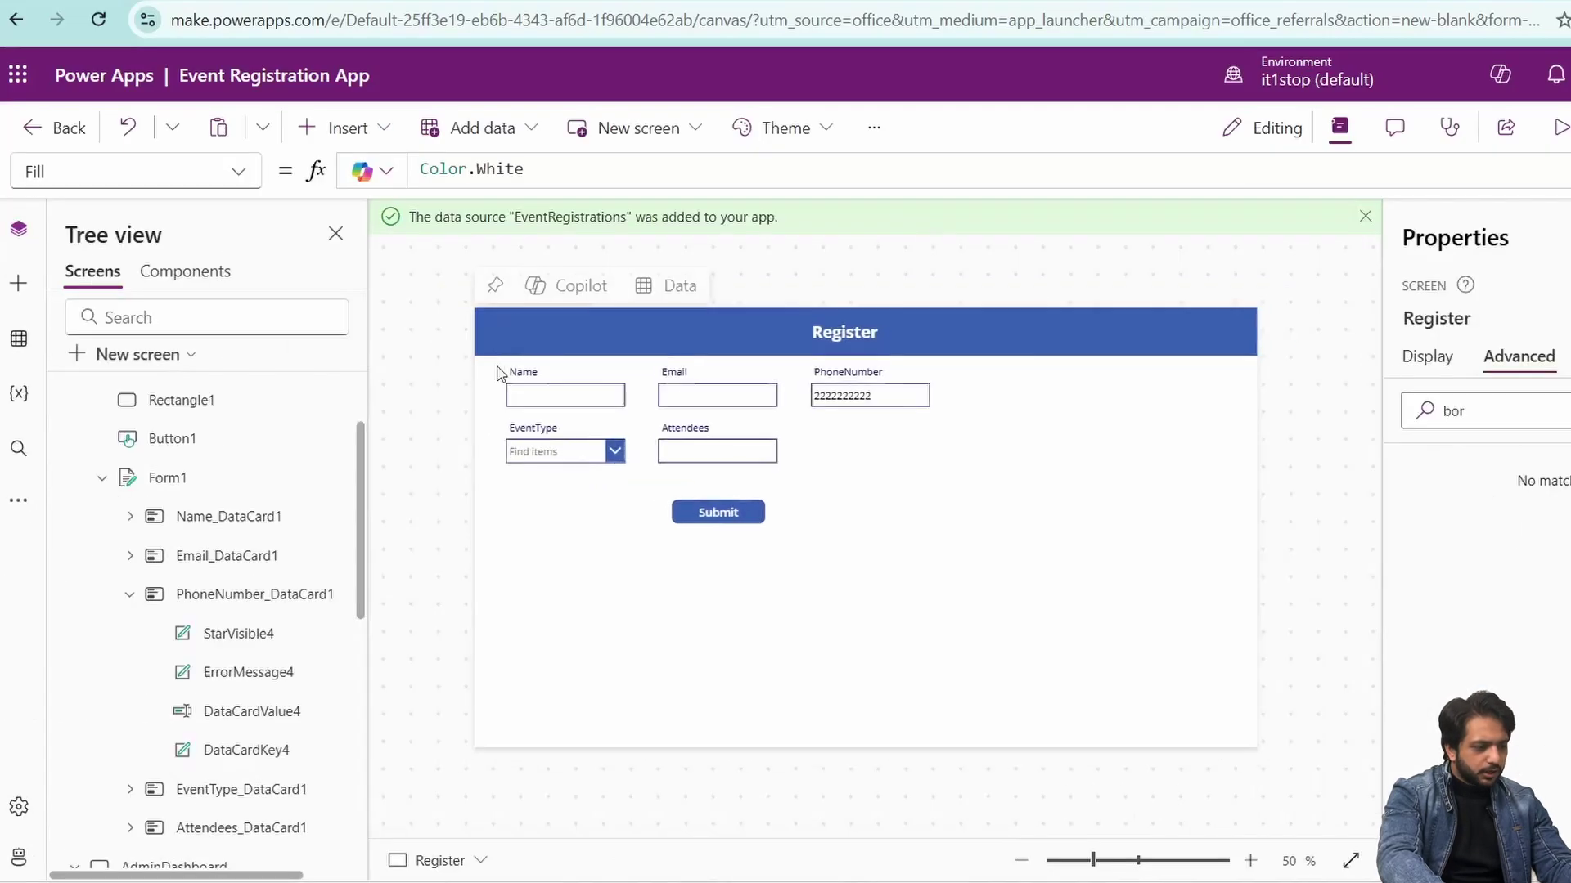
{"action": "left_click", "coordinate": [586, 401]}
{"action": "left_click", "coordinate": [1439, 469]}
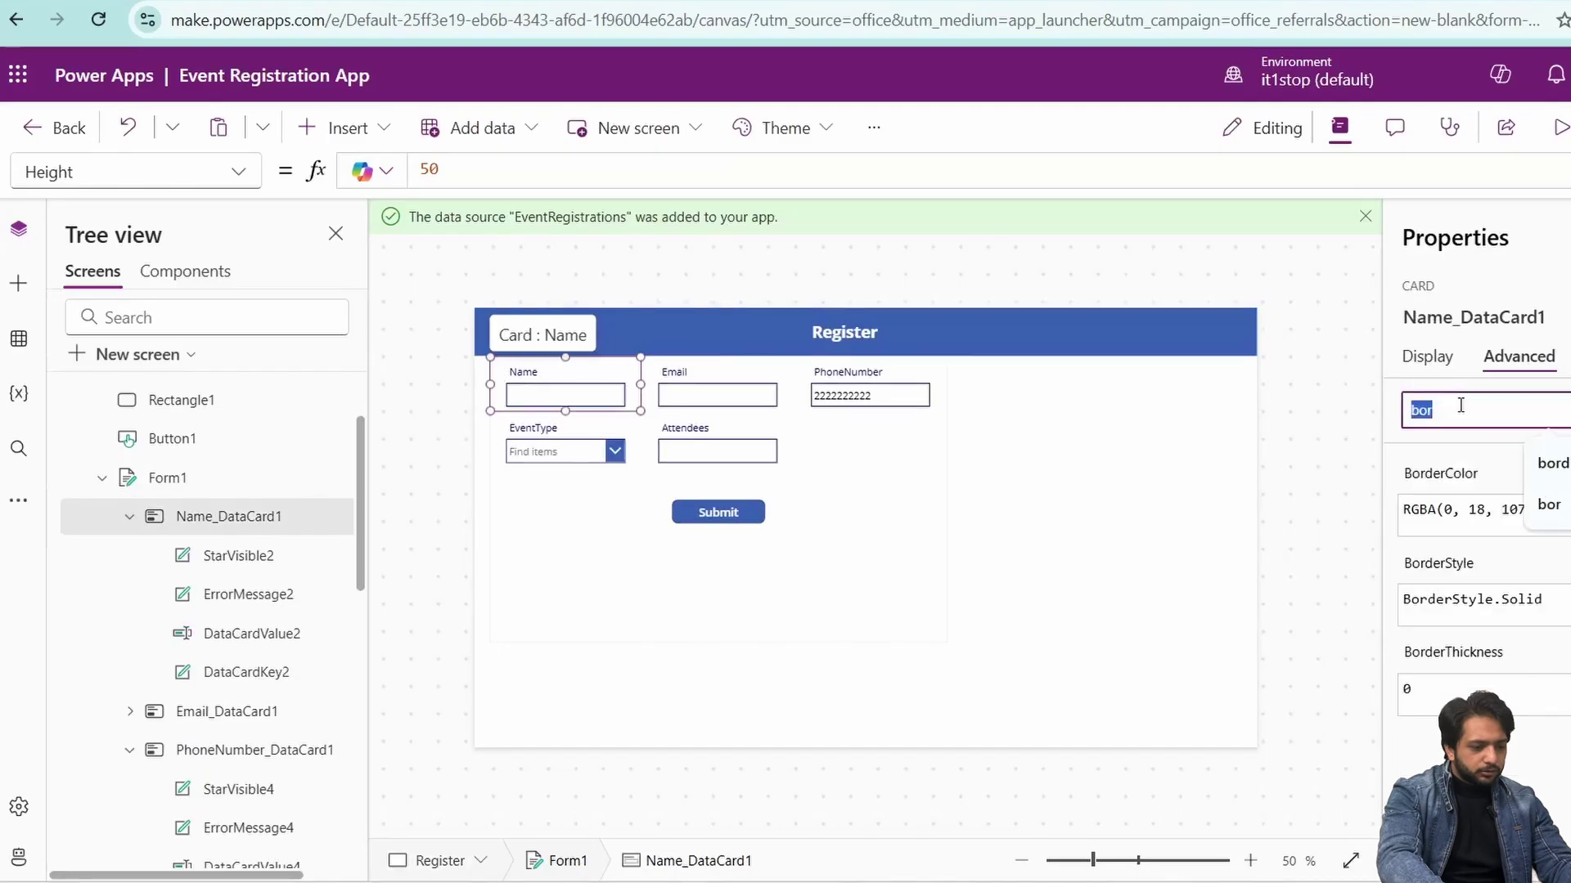
{"action": "type", "text": "req"}
{"action": "left_click", "coordinate": [1432, 475]}
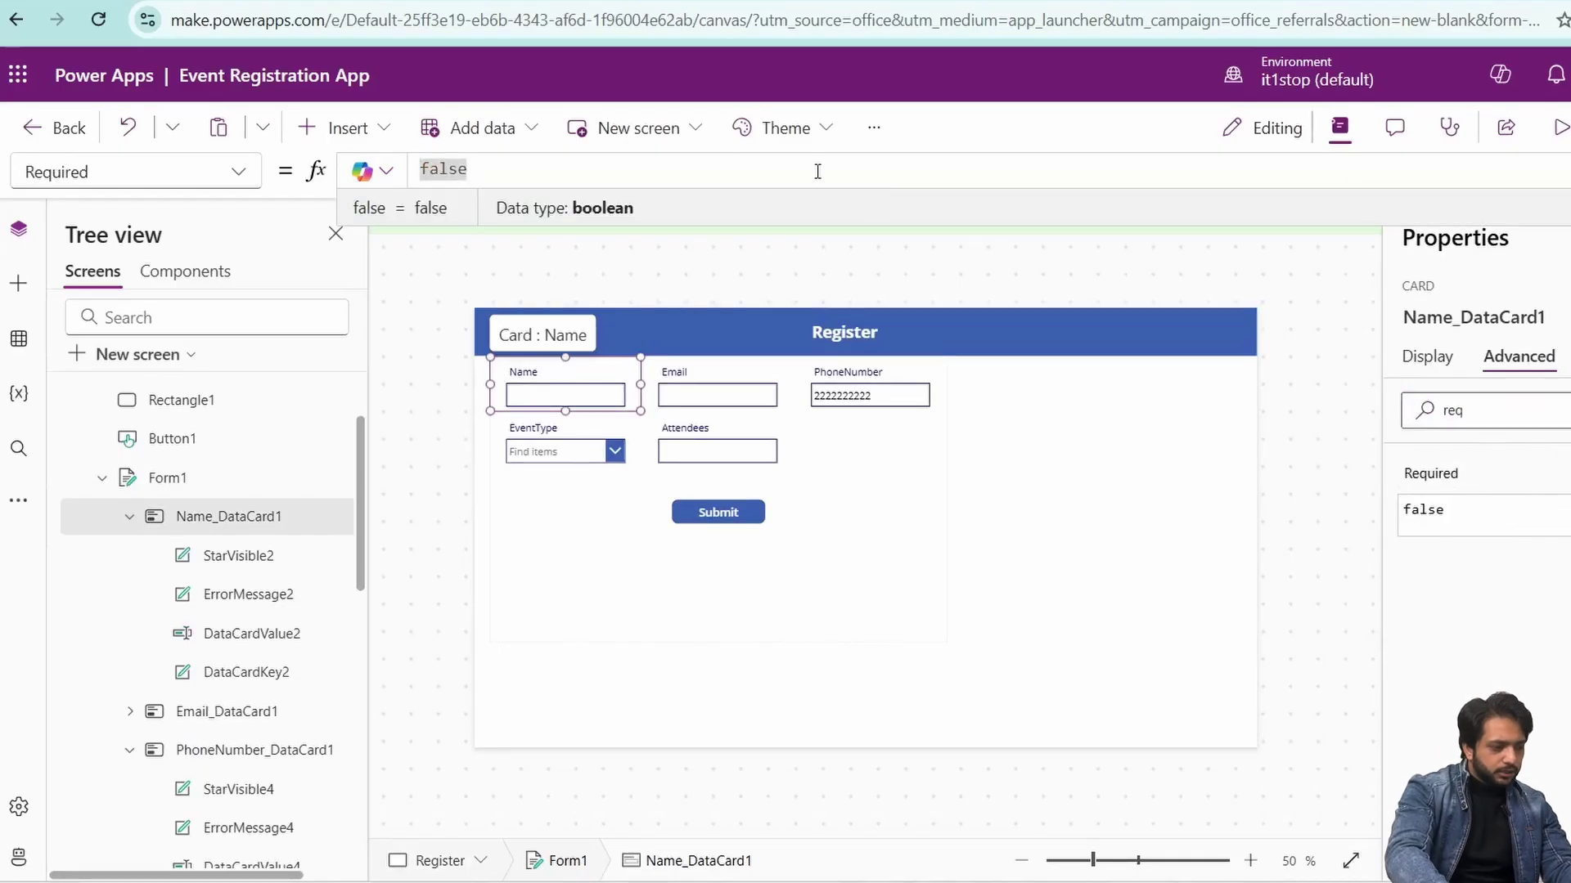
{"action": "type", "text": "true"}
{"action": "left_click", "coordinate": [718, 385]}
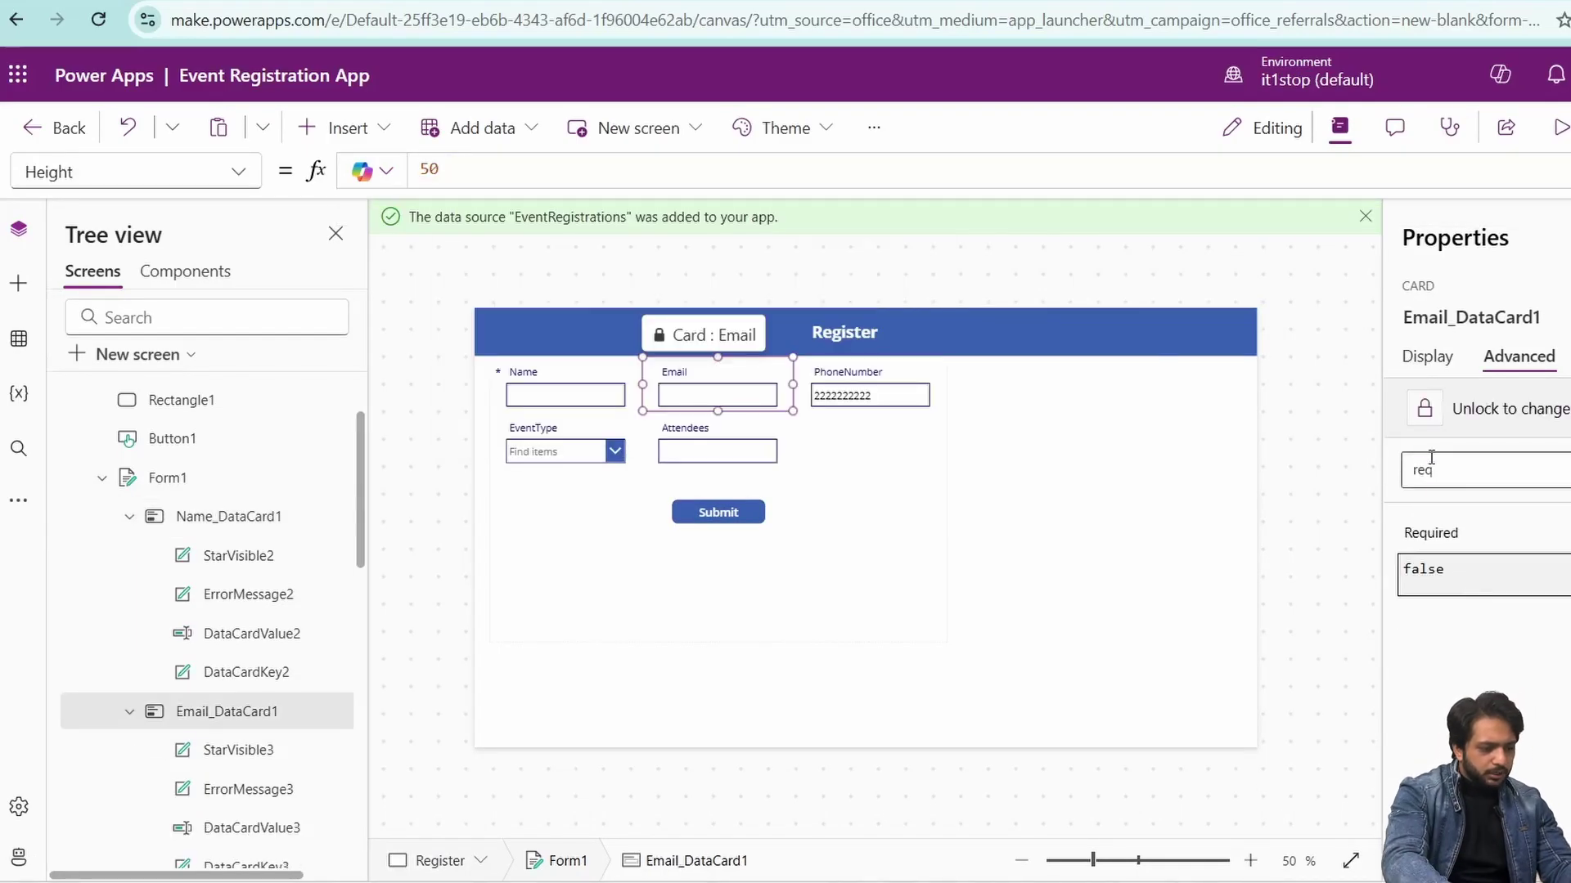
{"action": "left_click", "coordinate": [1420, 515]}
{"action": "double_click", "coordinate": [430, 170]}
{"action": "type", "text": "true"}
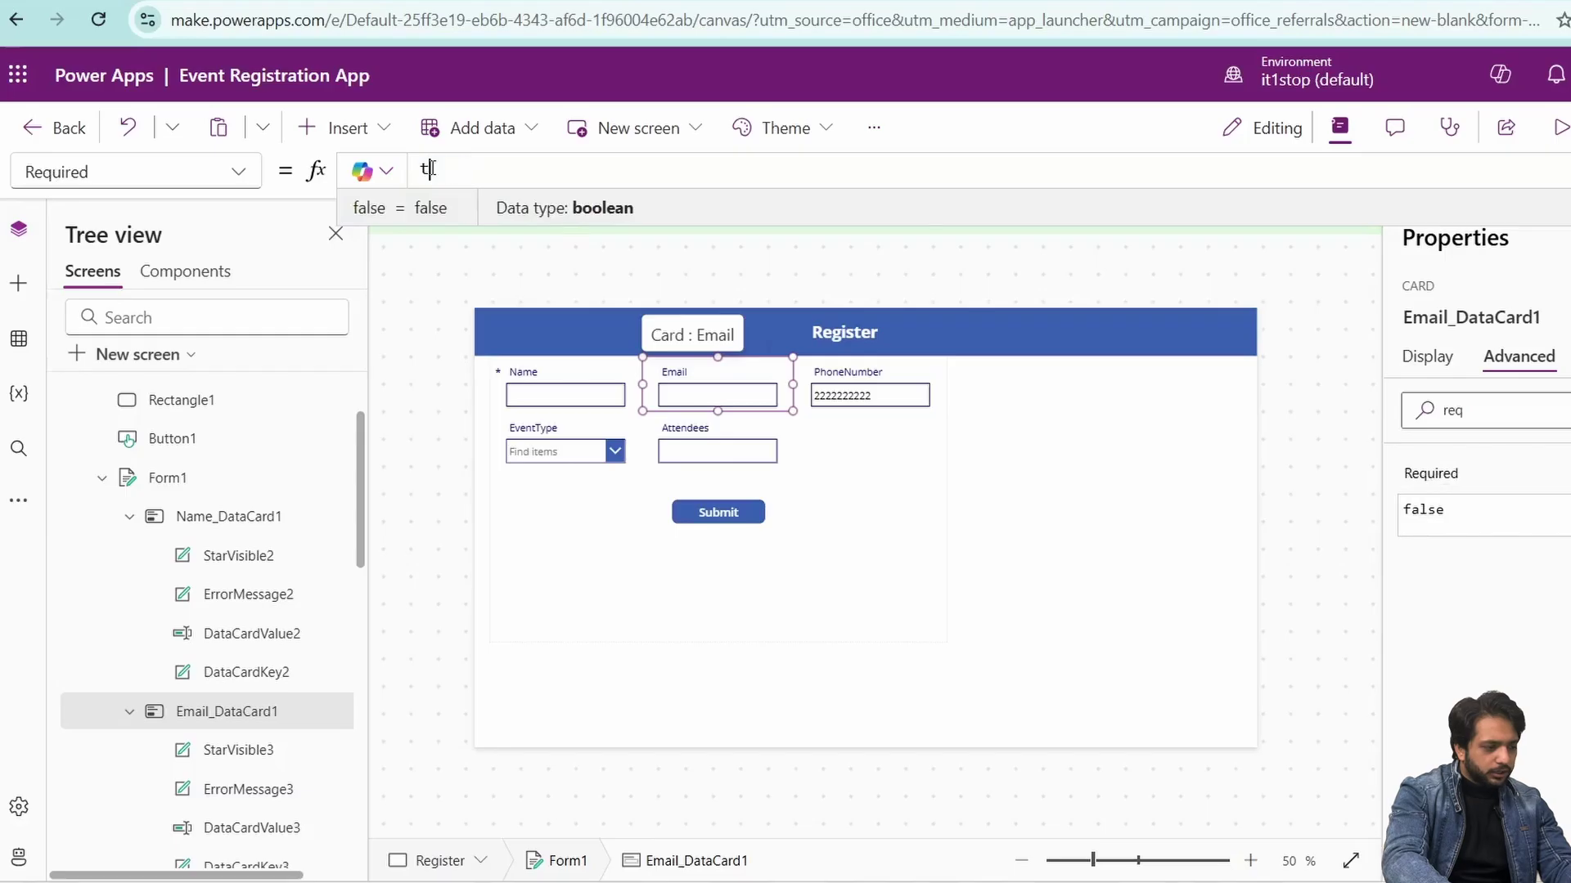
{"action": "left_click", "coordinate": [932, 548]}
- Preview the app and submit a test Webinar registration for 5 attendees
{"action": "left_click", "coordinate": [1552, 127]}
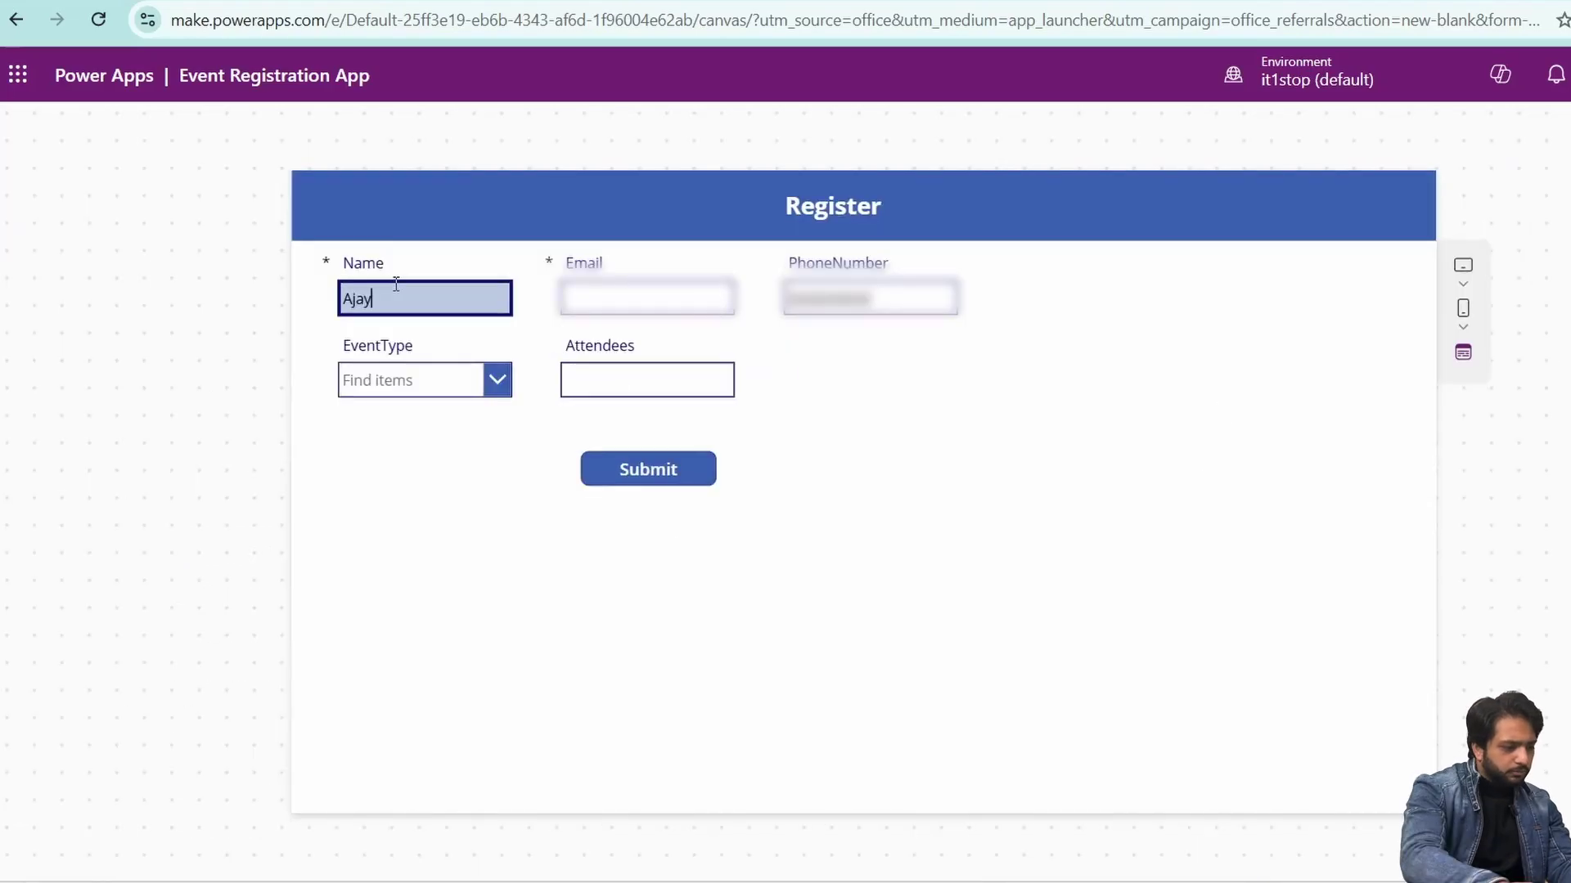
{"action": "left_click", "coordinate": [591, 293]}
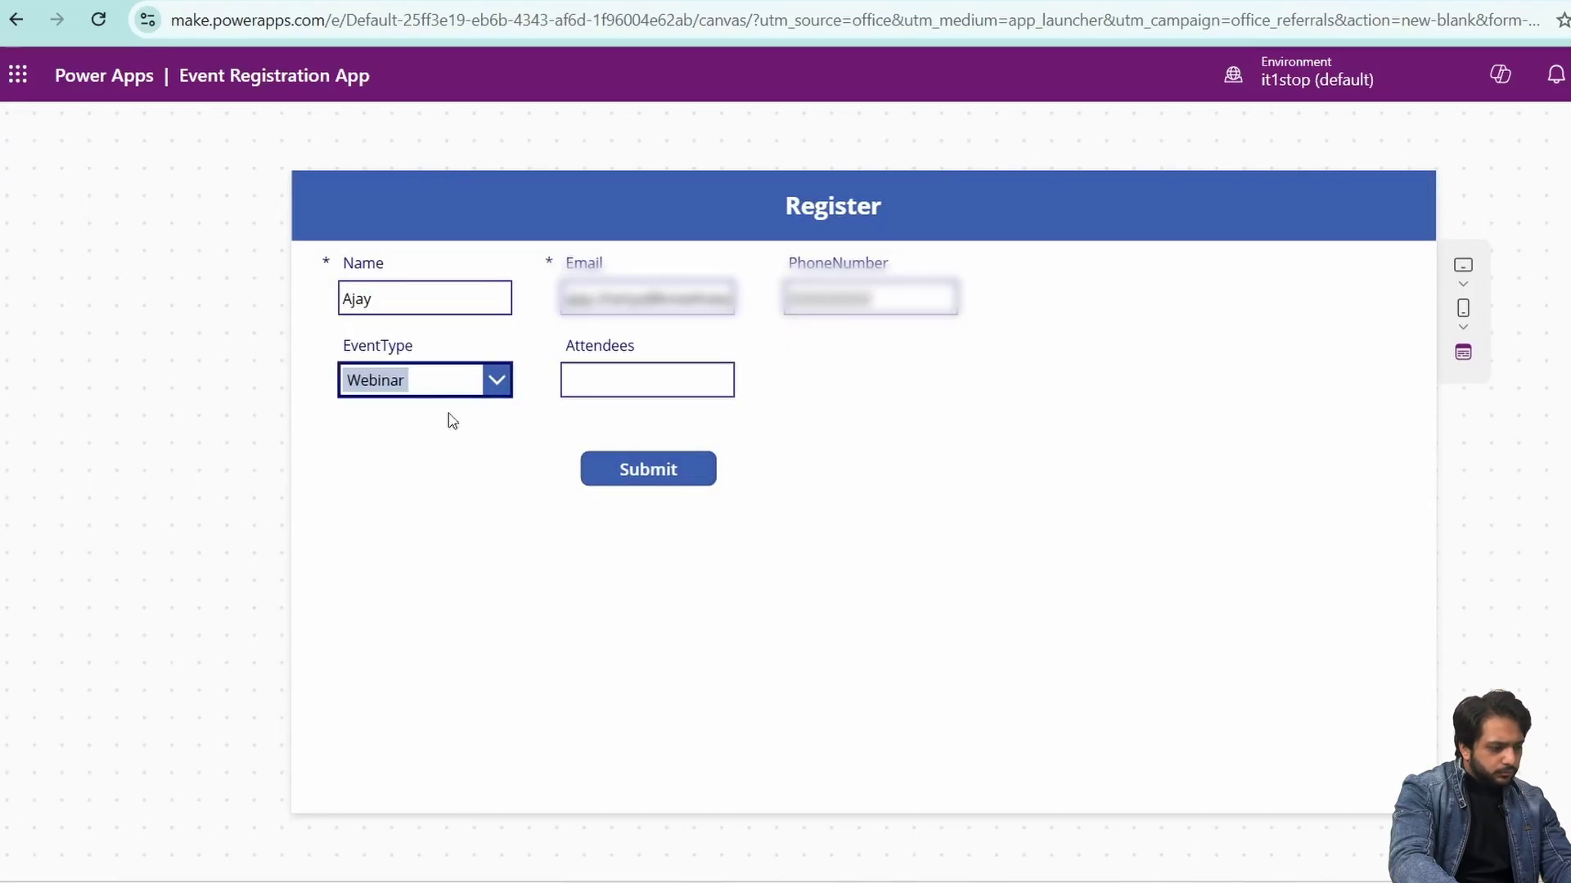
{"action": "left_click", "coordinate": [654, 365]}
{"action": "type", "text": "5"}
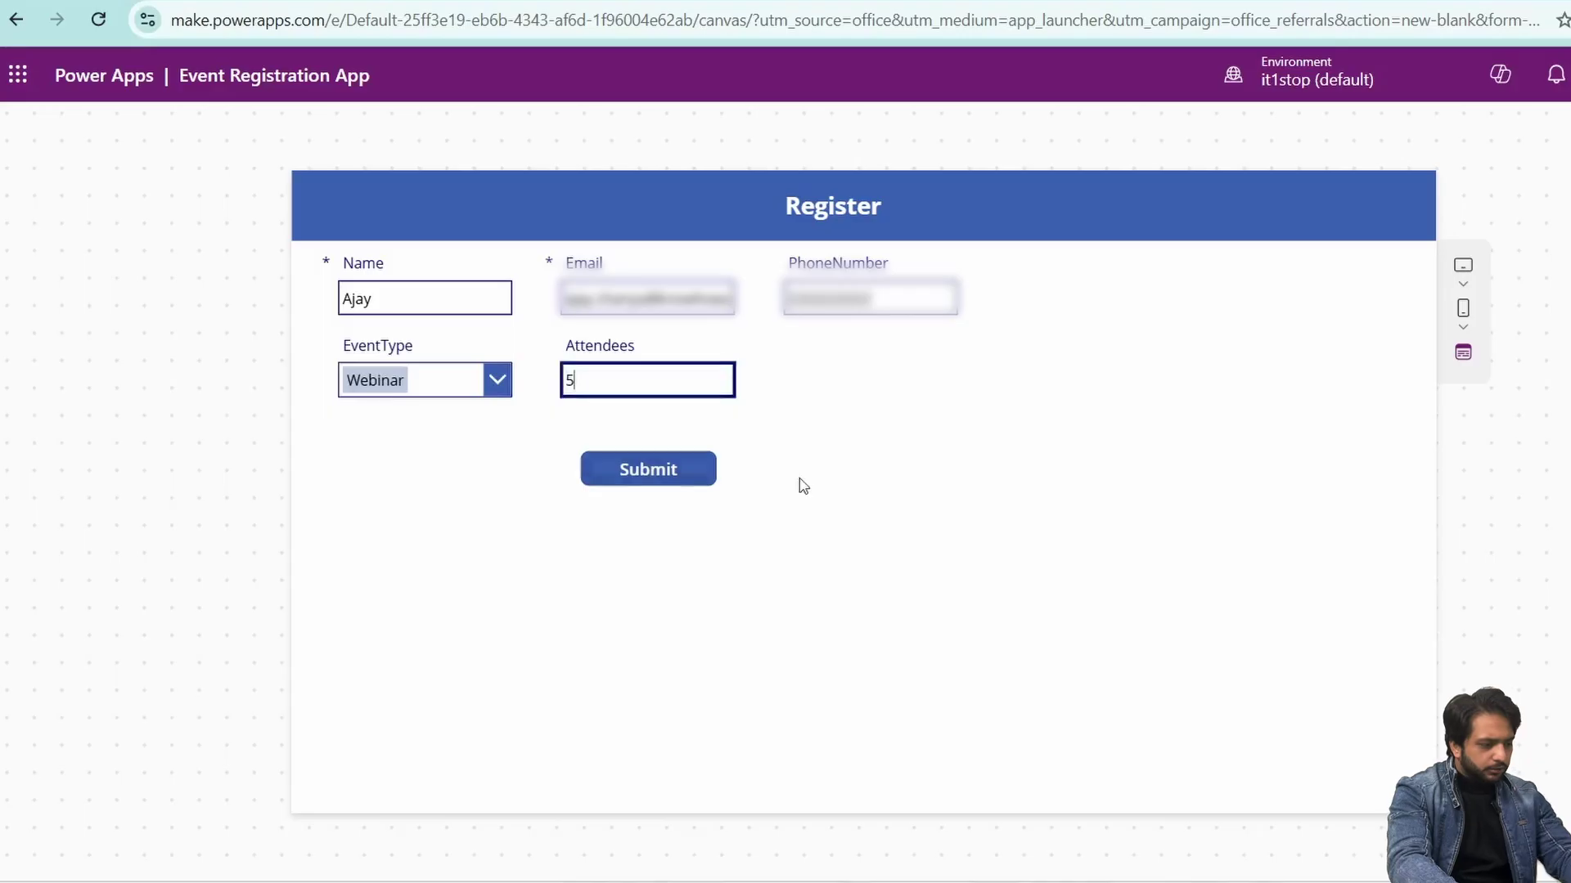
{"action": "left_click", "coordinate": [690, 481]}
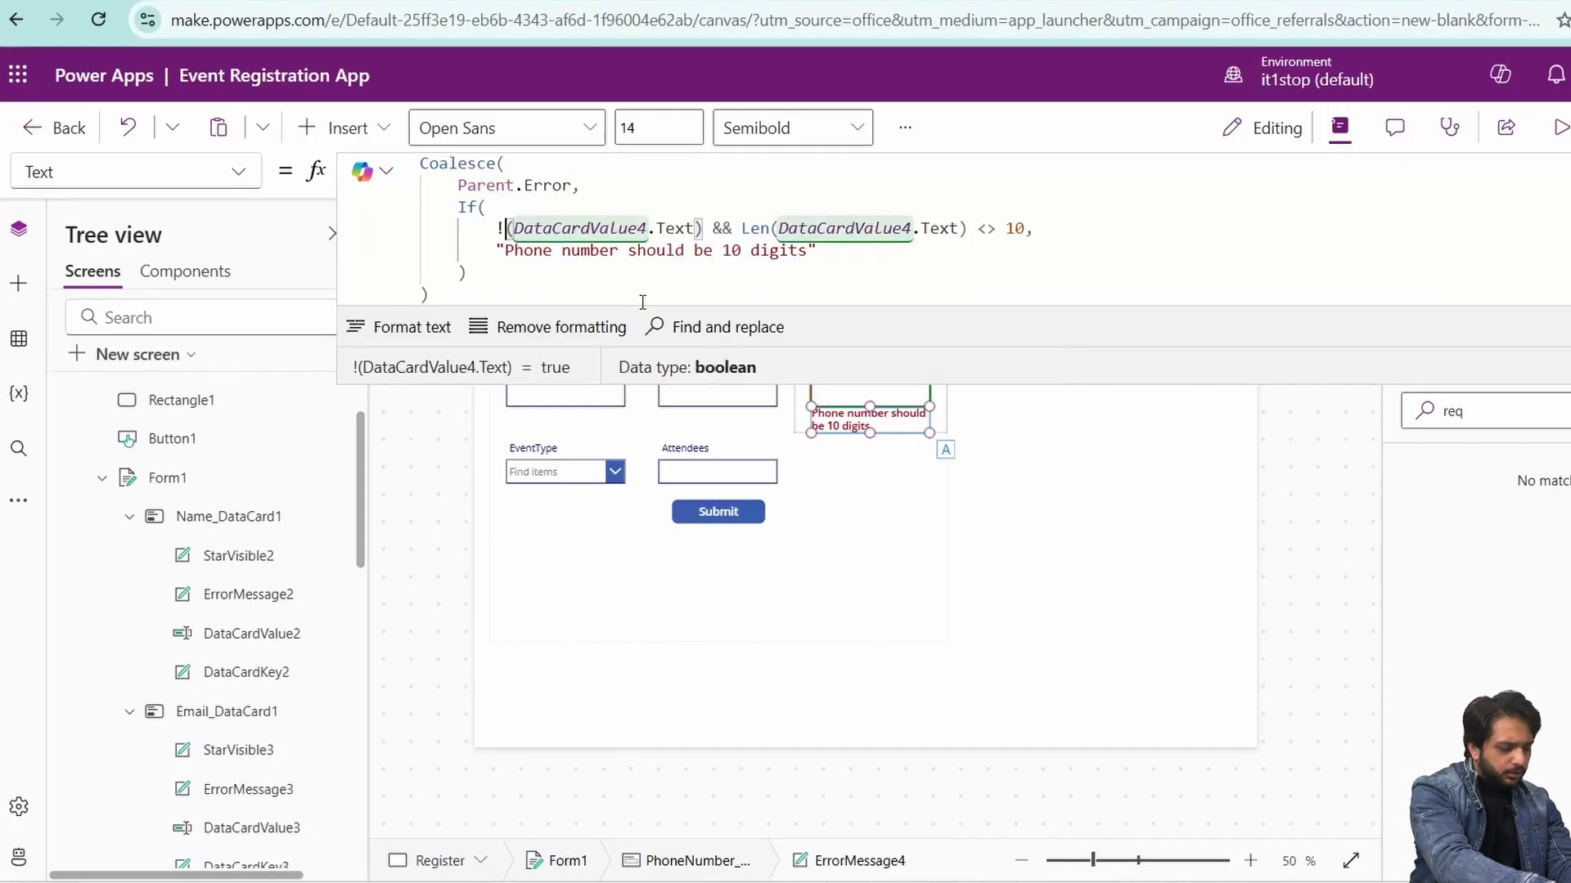
{"action": "type", "text": "Is"}
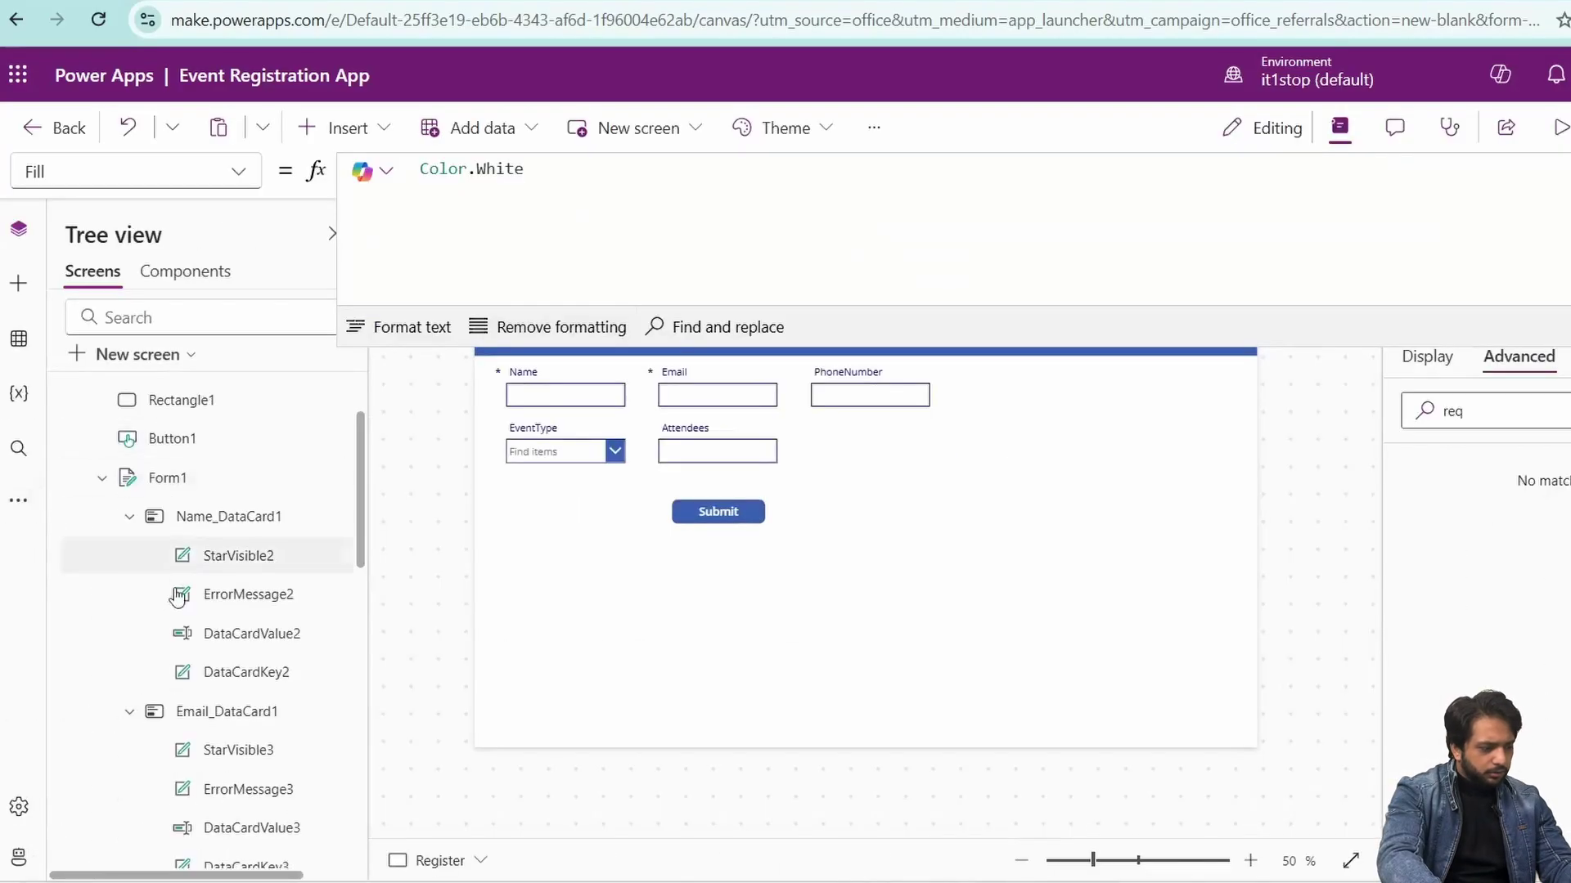
- Open the AdminDashboard screen to show the new registration in the gallery
{"action": "scroll", "coordinate": [160, 694], "scroll_direction": "down", "scroll_amount": 5}
{"action": "scroll", "coordinate": [174, 708], "scroll_direction": "up", "scroll_amount": 10}
{"action": "scroll", "coordinate": [175, 666], "scroll_direction": "down", "scroll_amount": 4}
{"action": "left_click", "coordinate": [174, 724]}
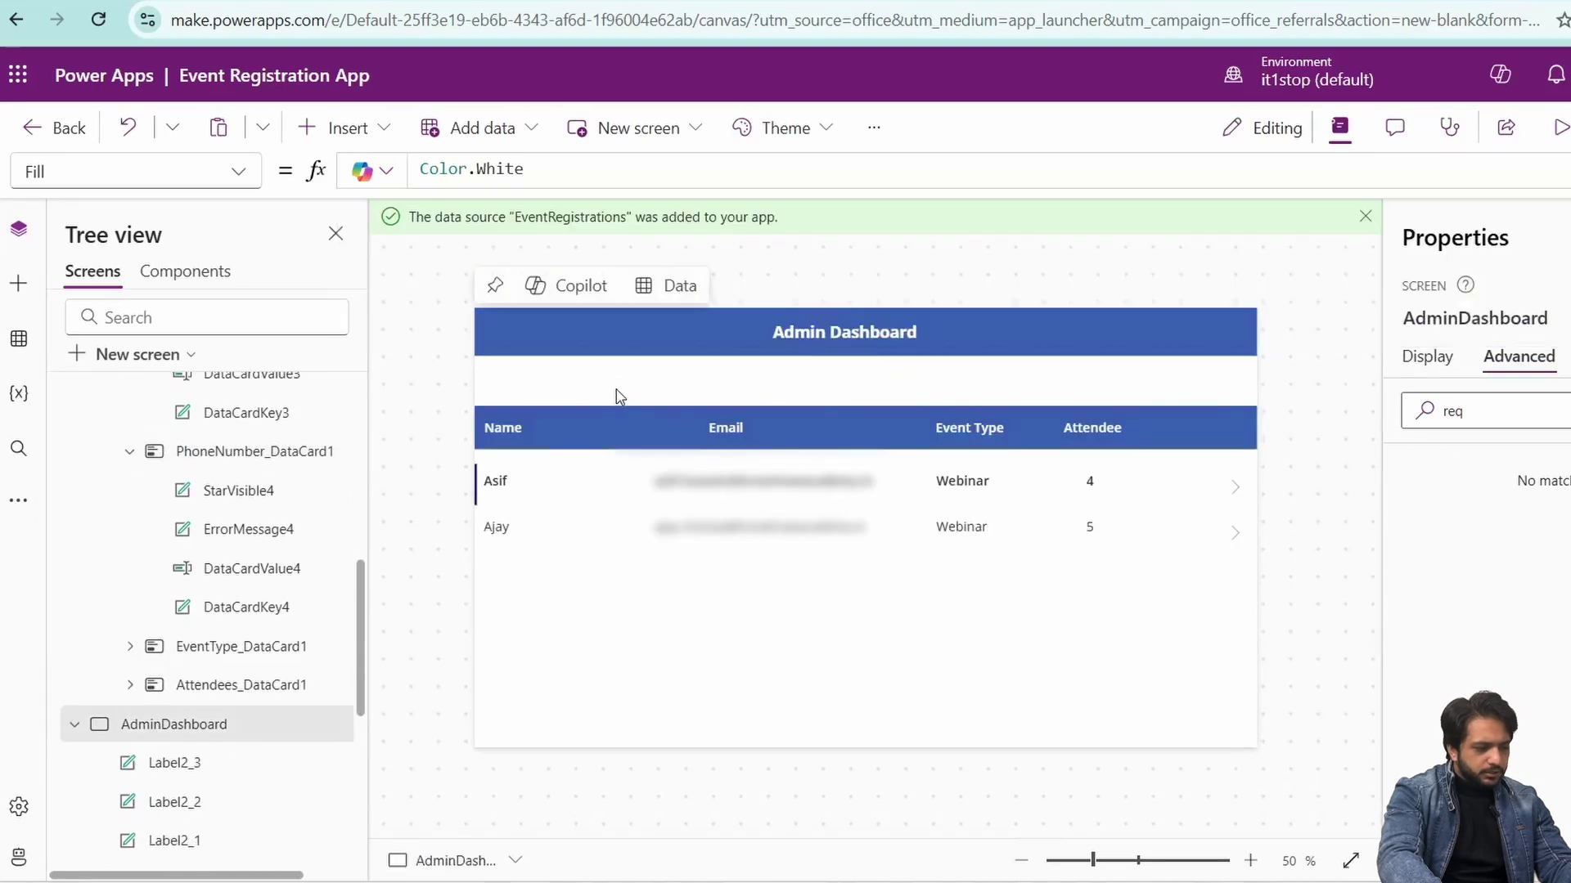
{"action": "scroll", "coordinate": [221, 569], "scroll_direction": "up", "scroll_amount": 10}
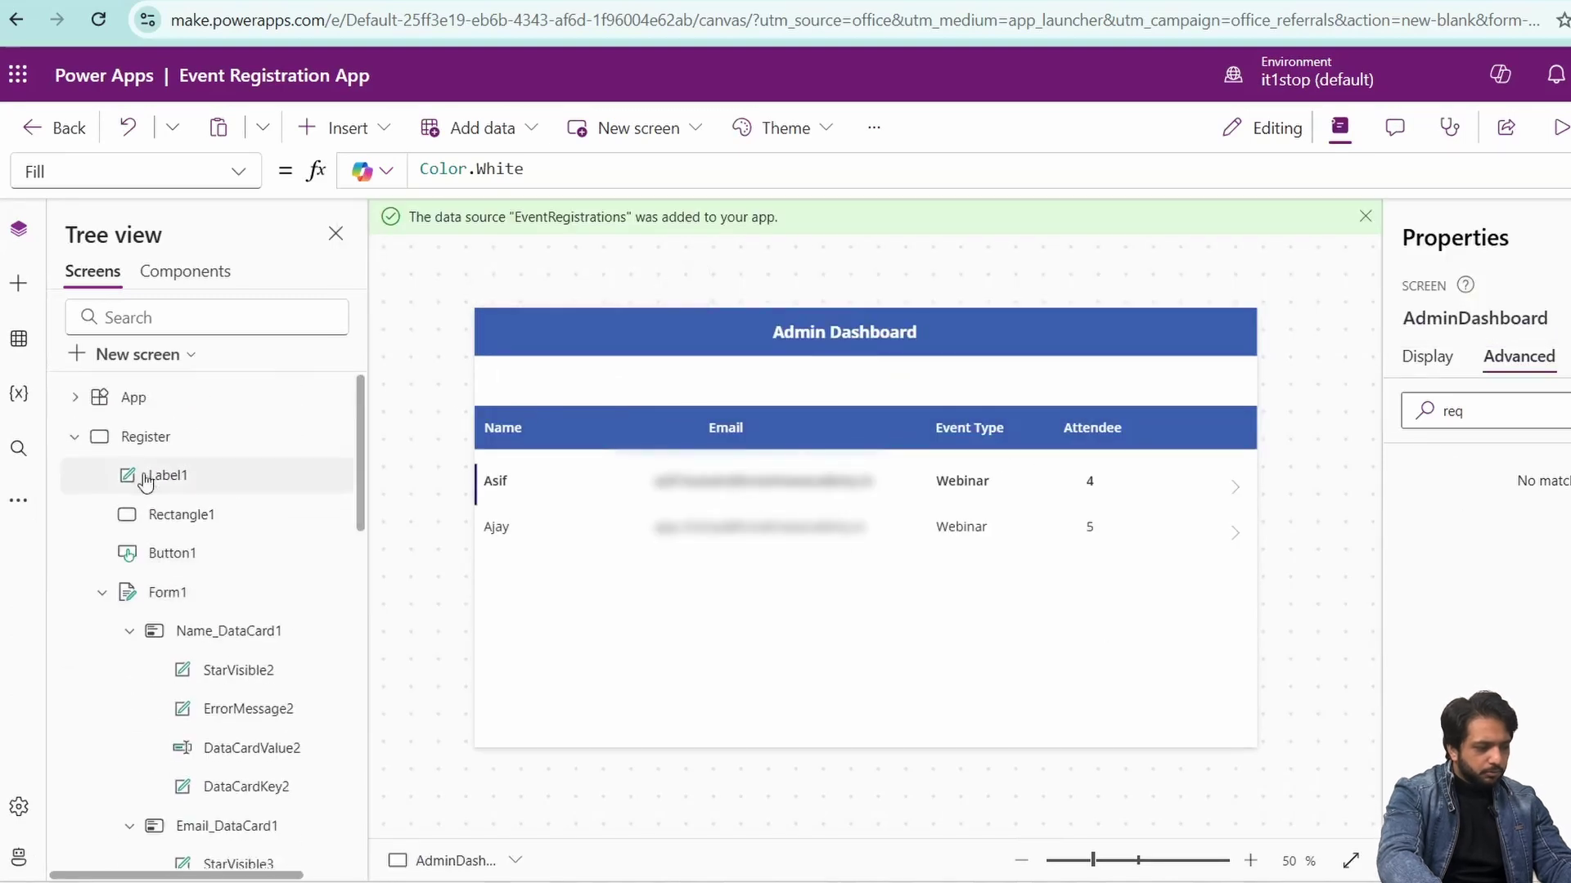
- Add a text label below the dashboard title reading 'Registerations -'
{"action": "left_click", "coordinate": [18, 283]}
{"action": "left_click_drag", "start_coordinate": [123, 393], "coordinate": [532, 383]}
{"action": "key", "text": "BackSpace"}
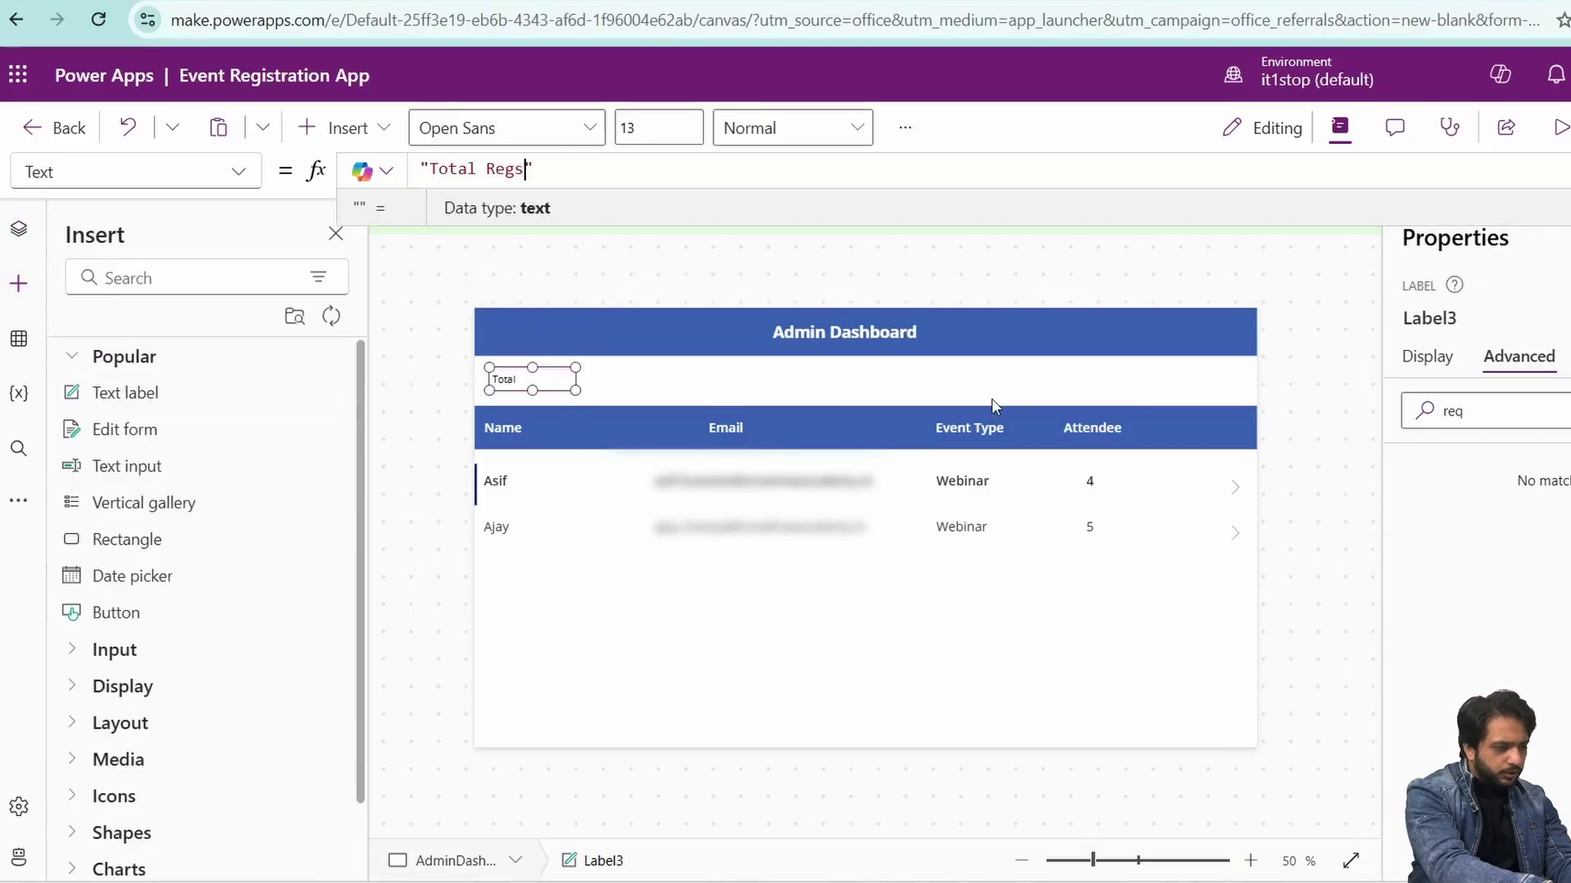
{"action": "type", "text": "Total Registerations -\""}
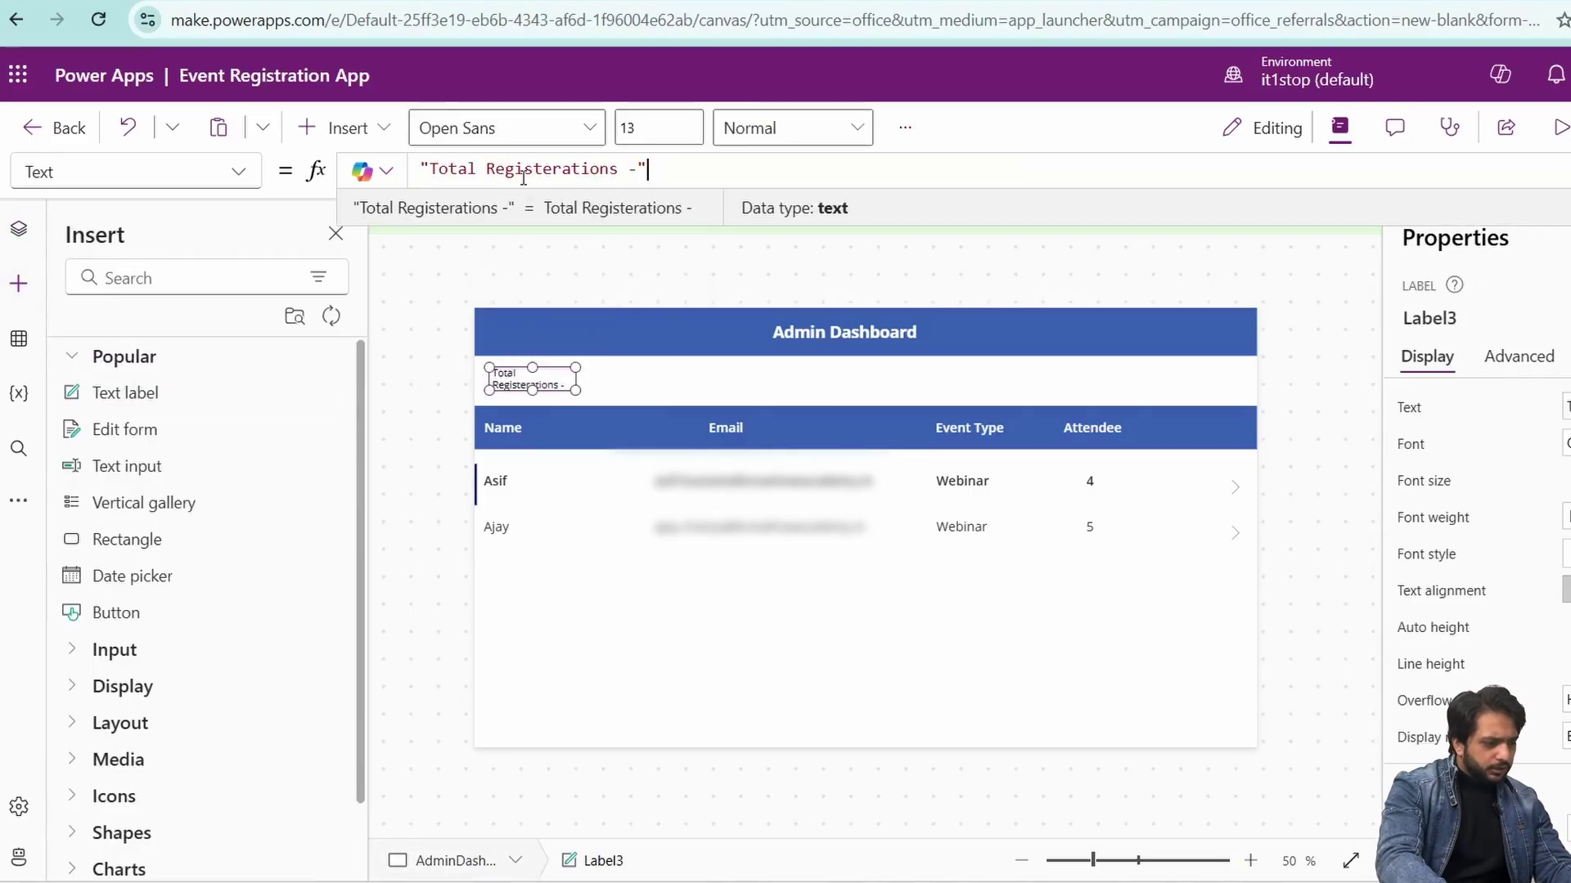
{"action": "key", "text": "BackSpace"}
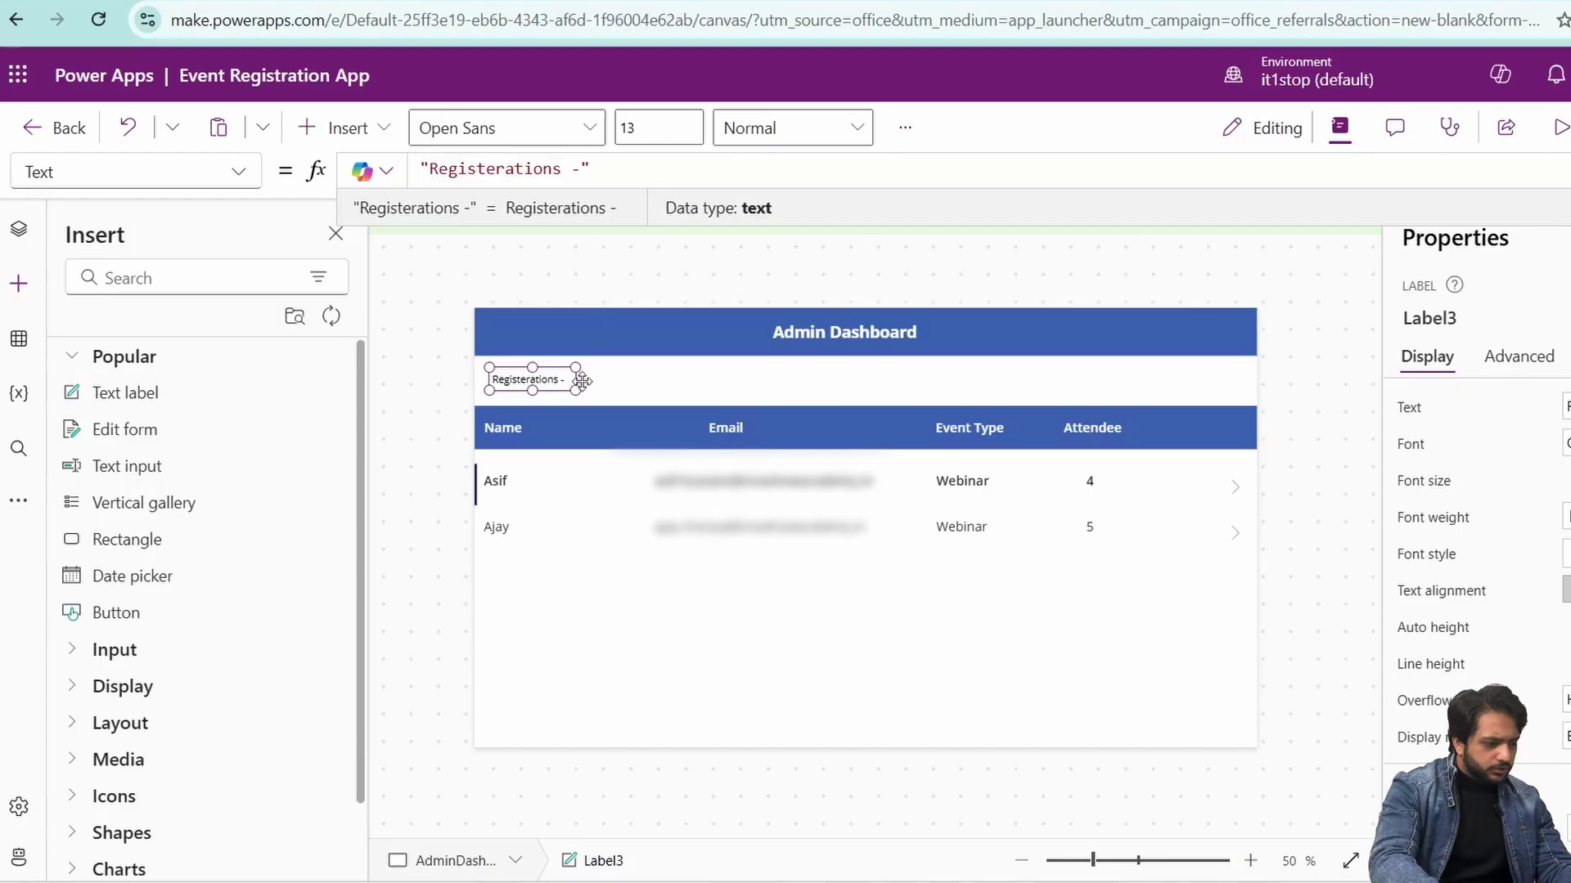
{"action": "left_click", "coordinate": [628, 391]}
- Place a copy beside the caption with Text set to Sum(EventRegistrations,Attendees)
{"action": "left_click", "coordinate": [540, 380]}
{"action": "key", "text": "ctrl+c"}
{"action": "left_click", "coordinate": [619, 396]}
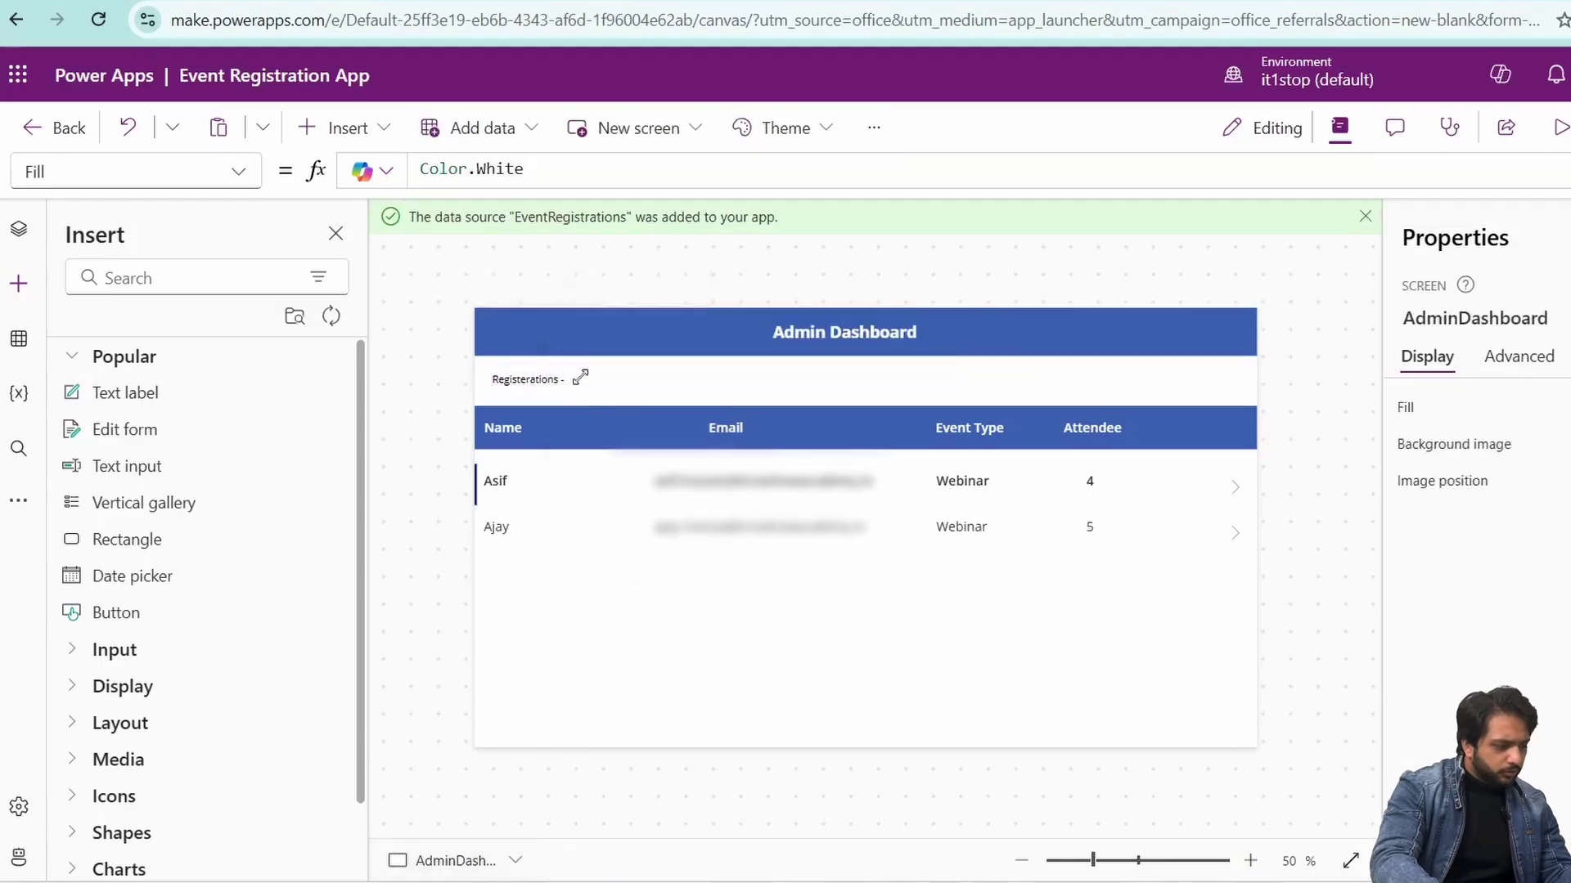
{"action": "key", "text": "ctrl+v"}
{"action": "left_click_drag", "start_coordinate": [524, 393], "coordinate": [591, 382]}
{"action": "key", "text": "ctrl+a"}
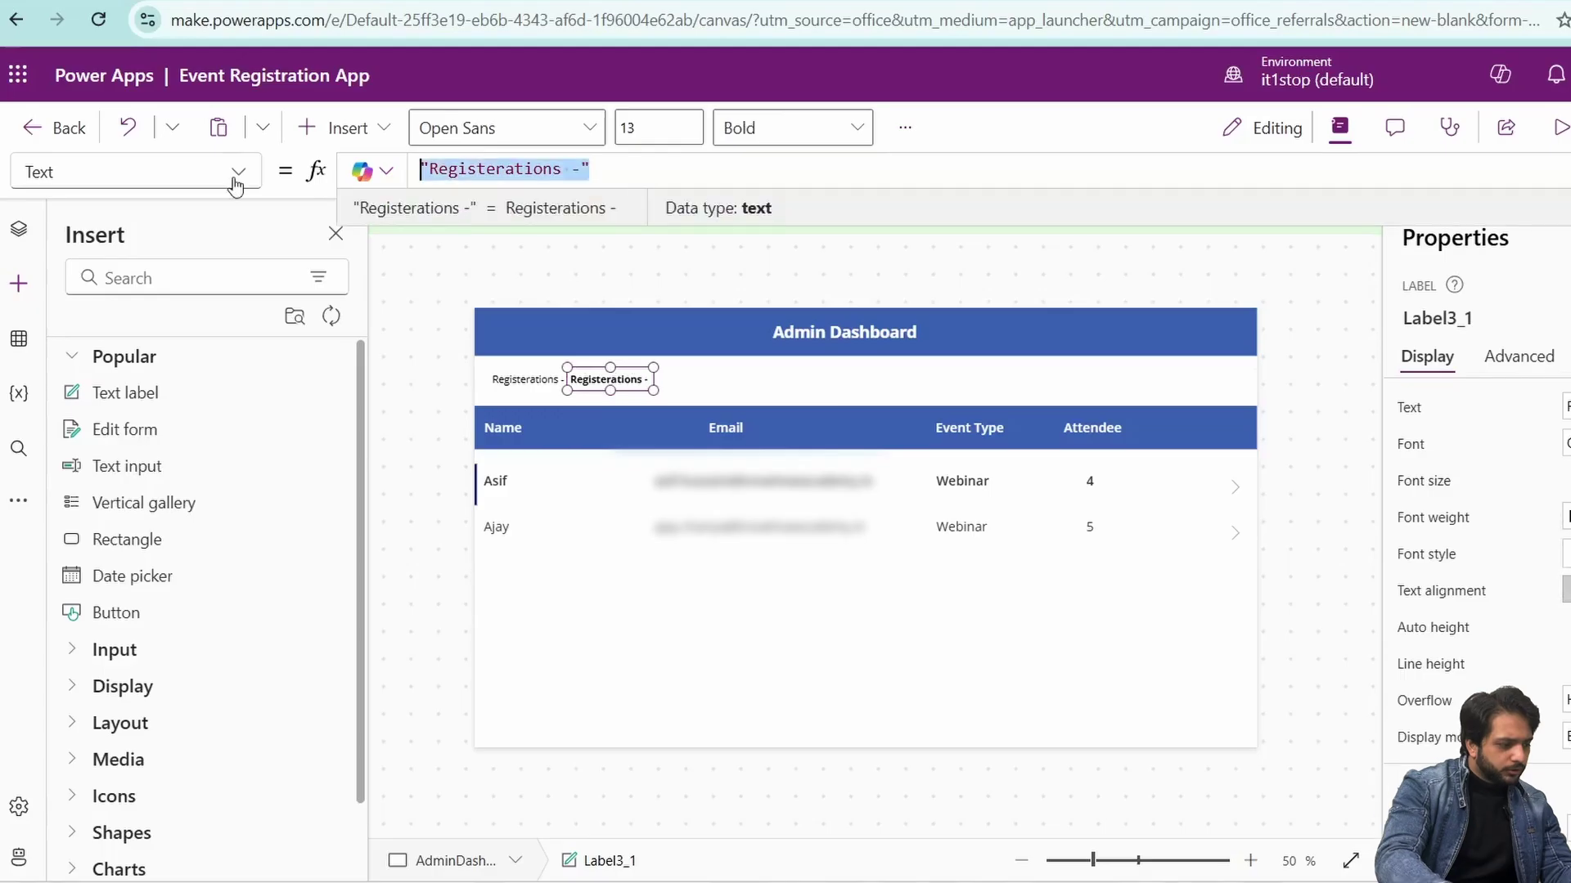
{"action": "type", "text": "Sum(Ev"}
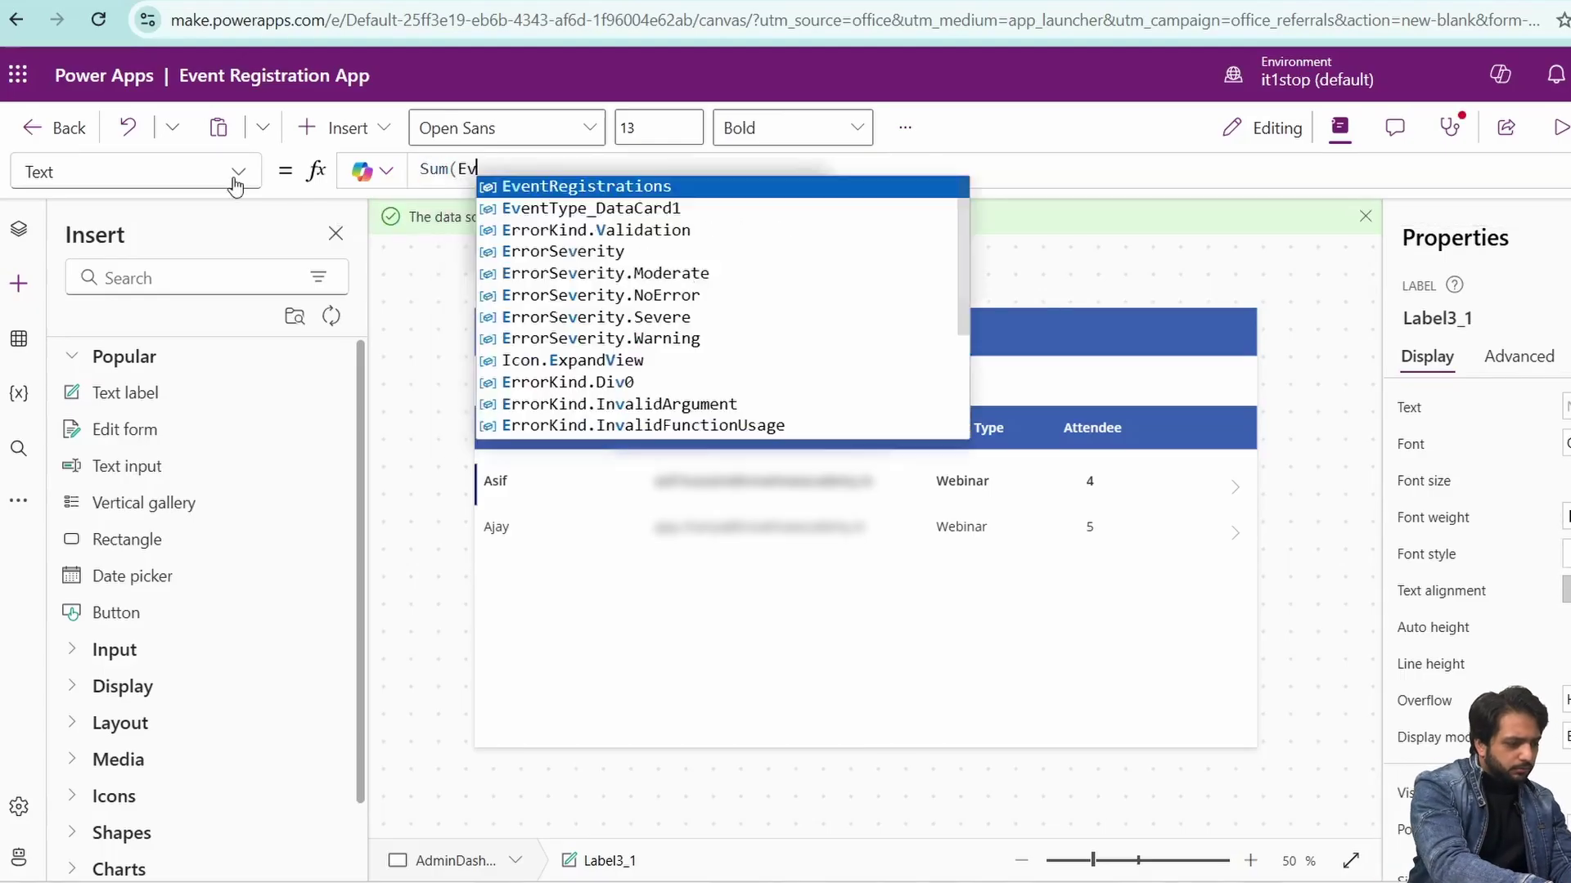
{"action": "type", "text": "entRegistrations,Attendees)"}
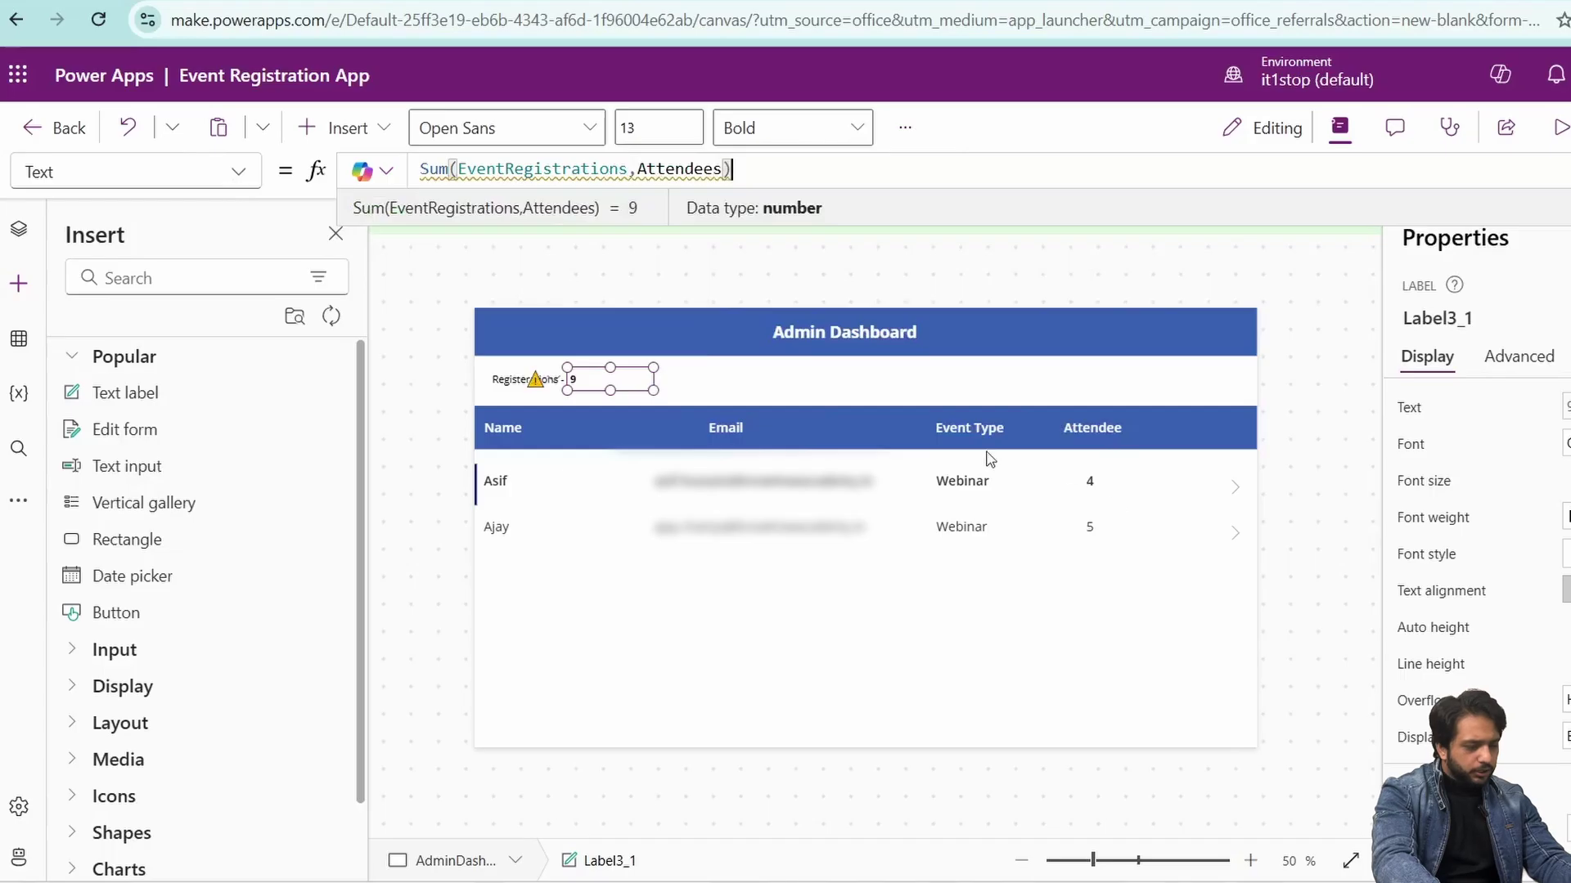
- Paste another copy of the caption label further right along the row
{"action": "left_click", "coordinate": [504, 381]}
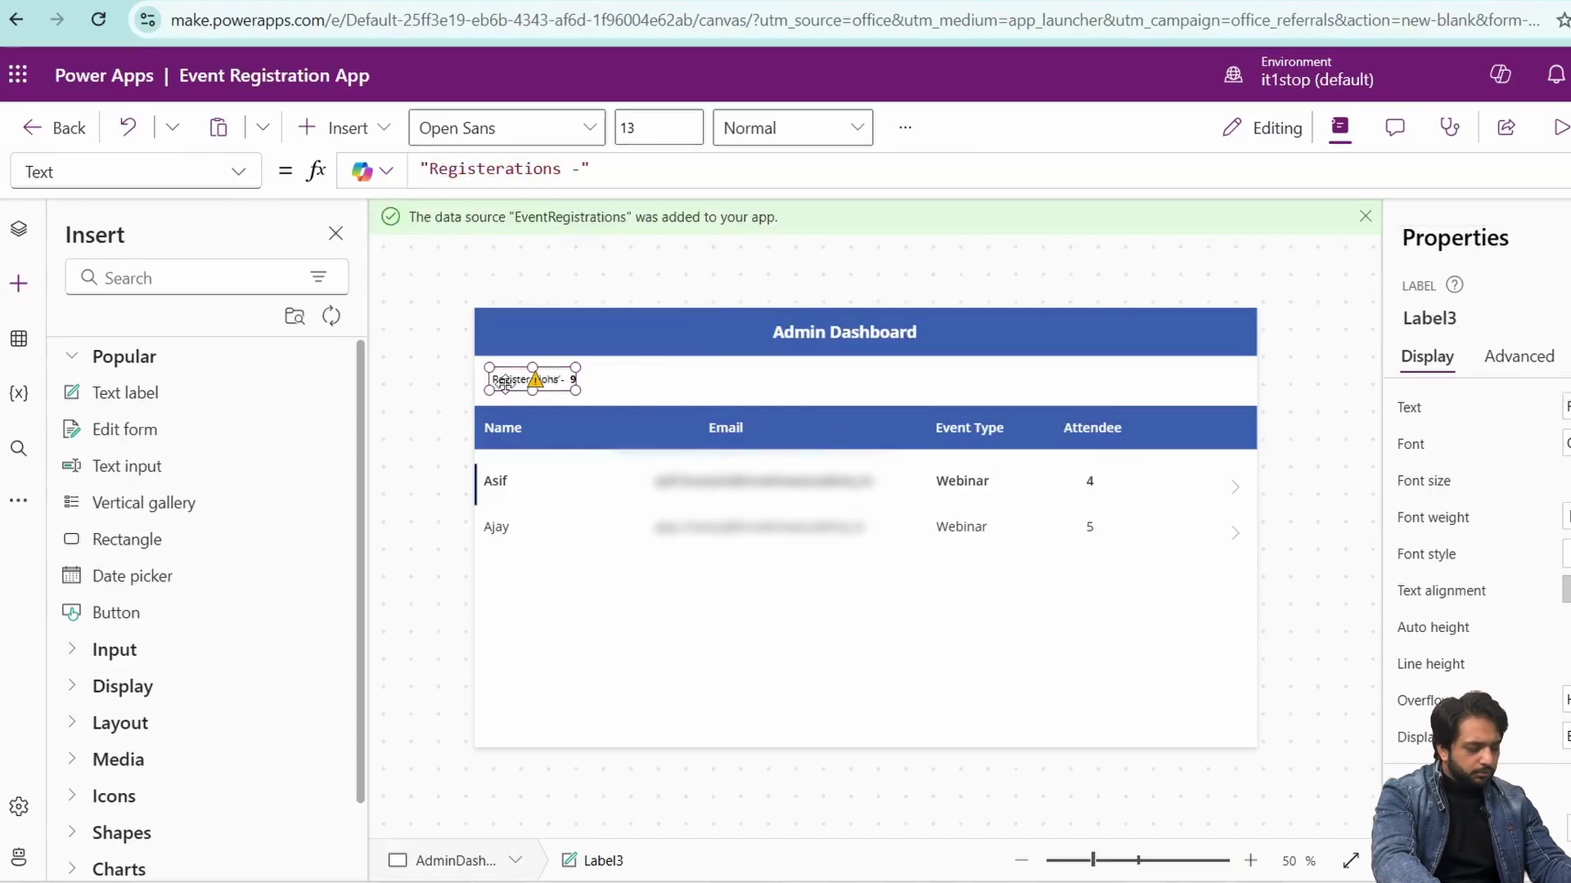
{"action": "left_click", "coordinate": [798, 404]}
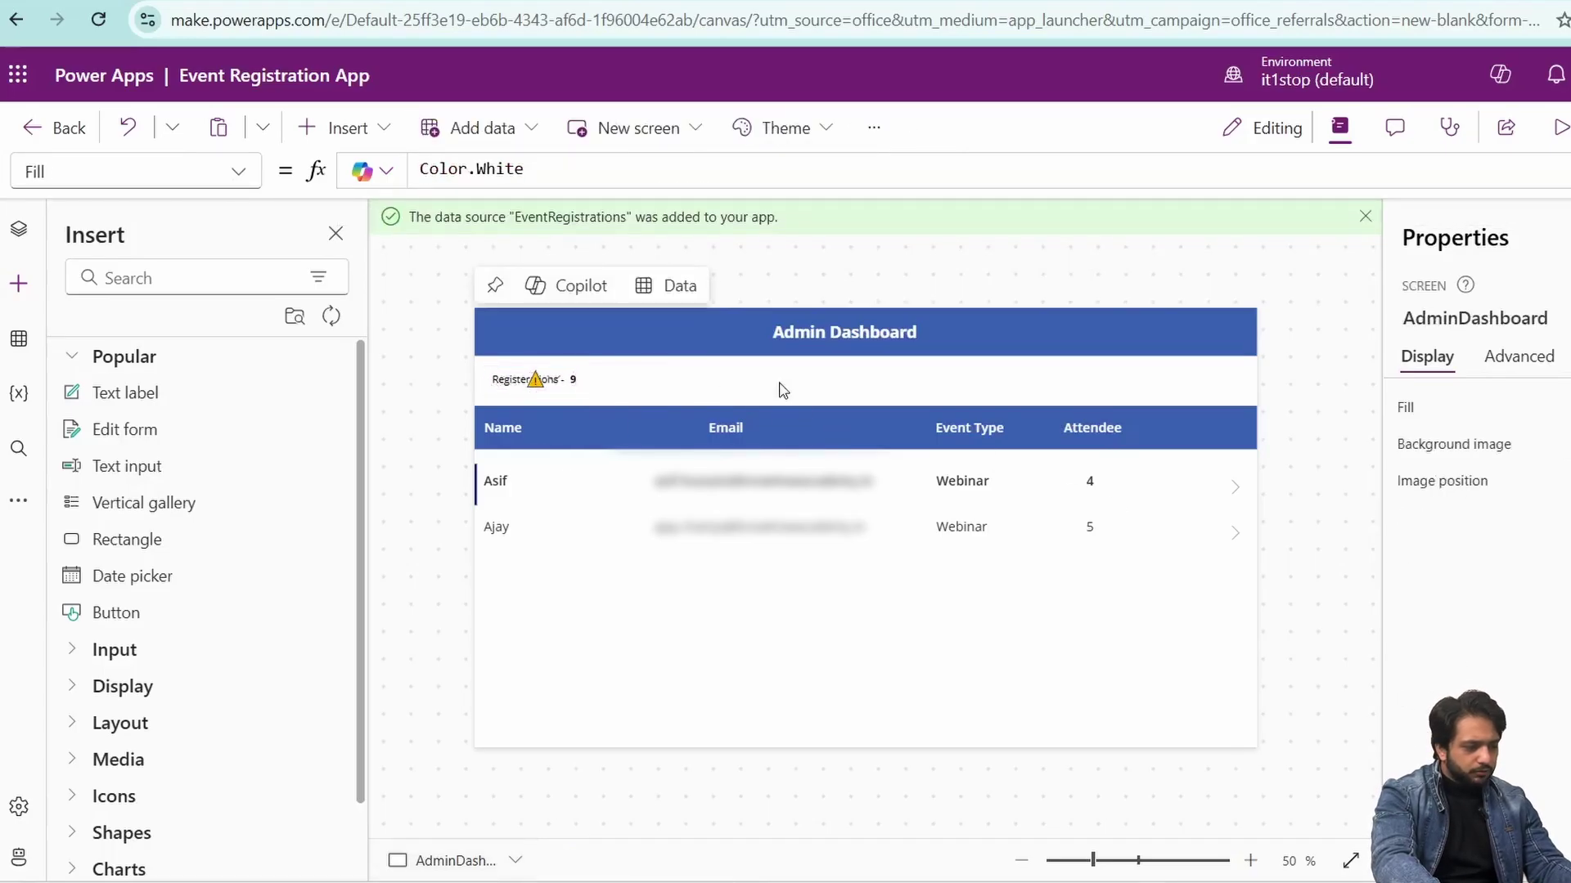
{"action": "key", "text": "ctrl+v"}
{"action": "left_click_drag", "start_coordinate": [500, 380], "coordinate": [648, 378]}
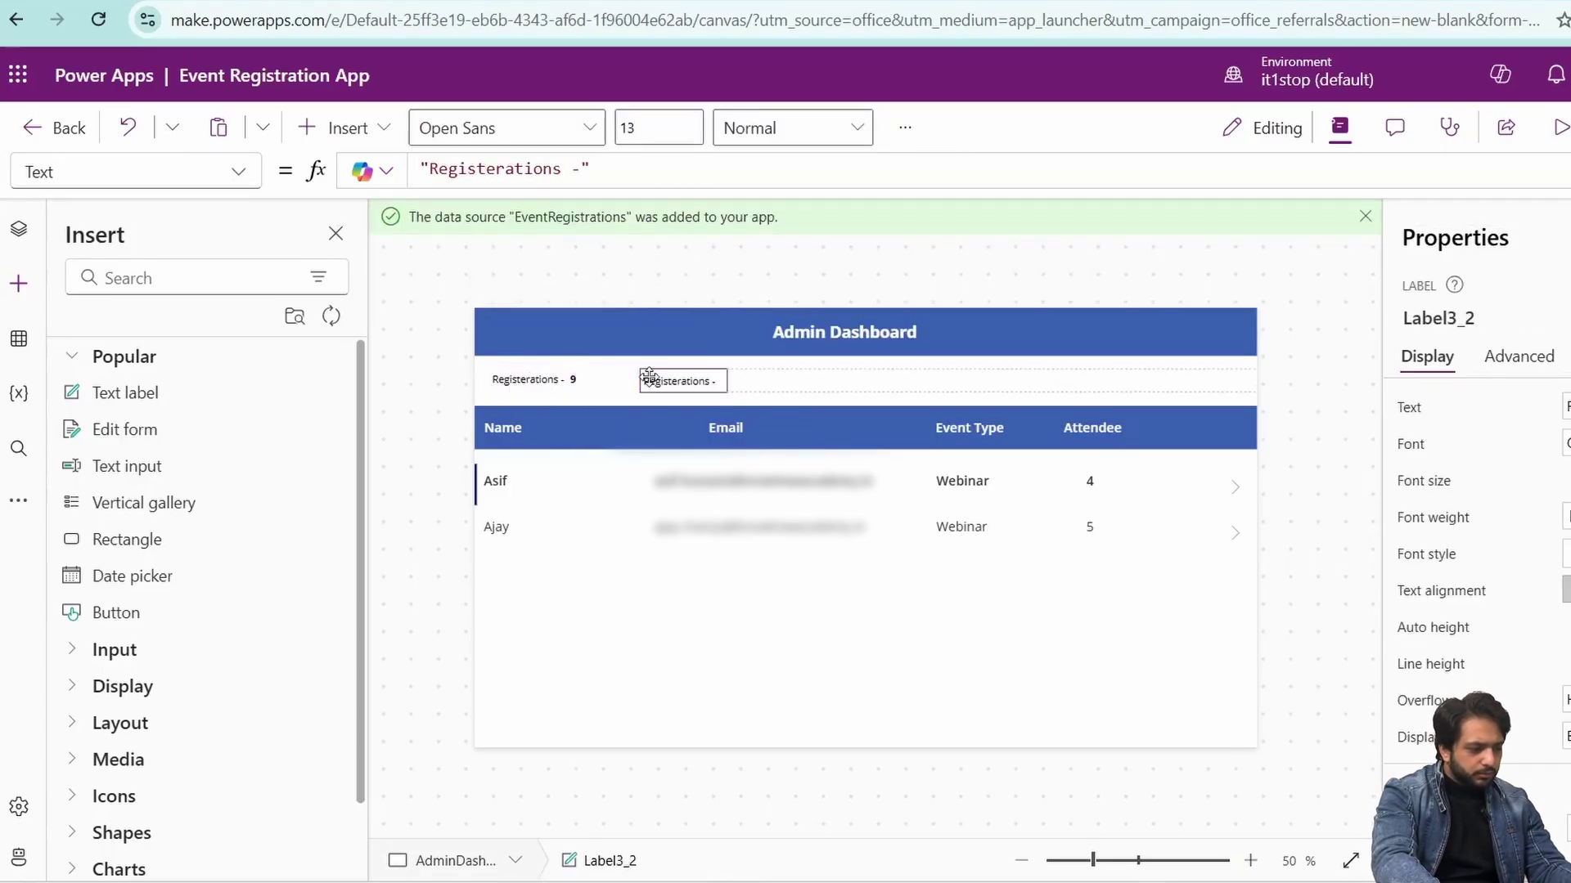
- Change the copied caption label's text to 'Webinar -'
{"action": "left_click", "coordinate": [574, 379]}
{"action": "left_click", "coordinate": [795, 391]}
{"action": "left_click", "coordinate": [679, 381]}
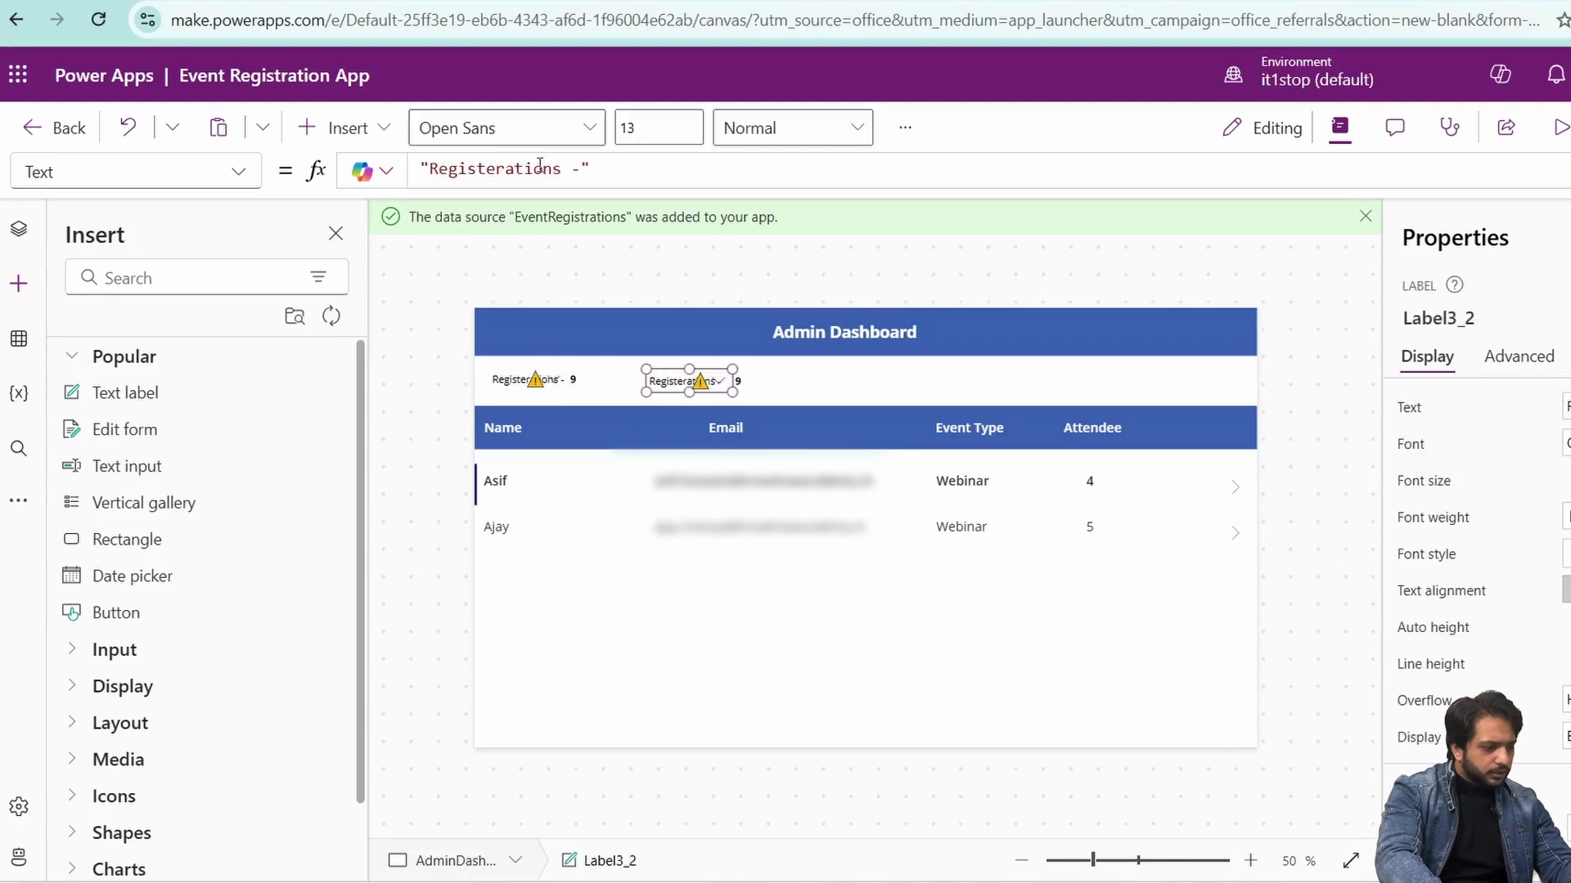
{"action": "left_click", "coordinate": [532, 168]}
{"action": "double_click", "coordinate": [530, 167]}
{"action": "key", "text": "BackSpace"}
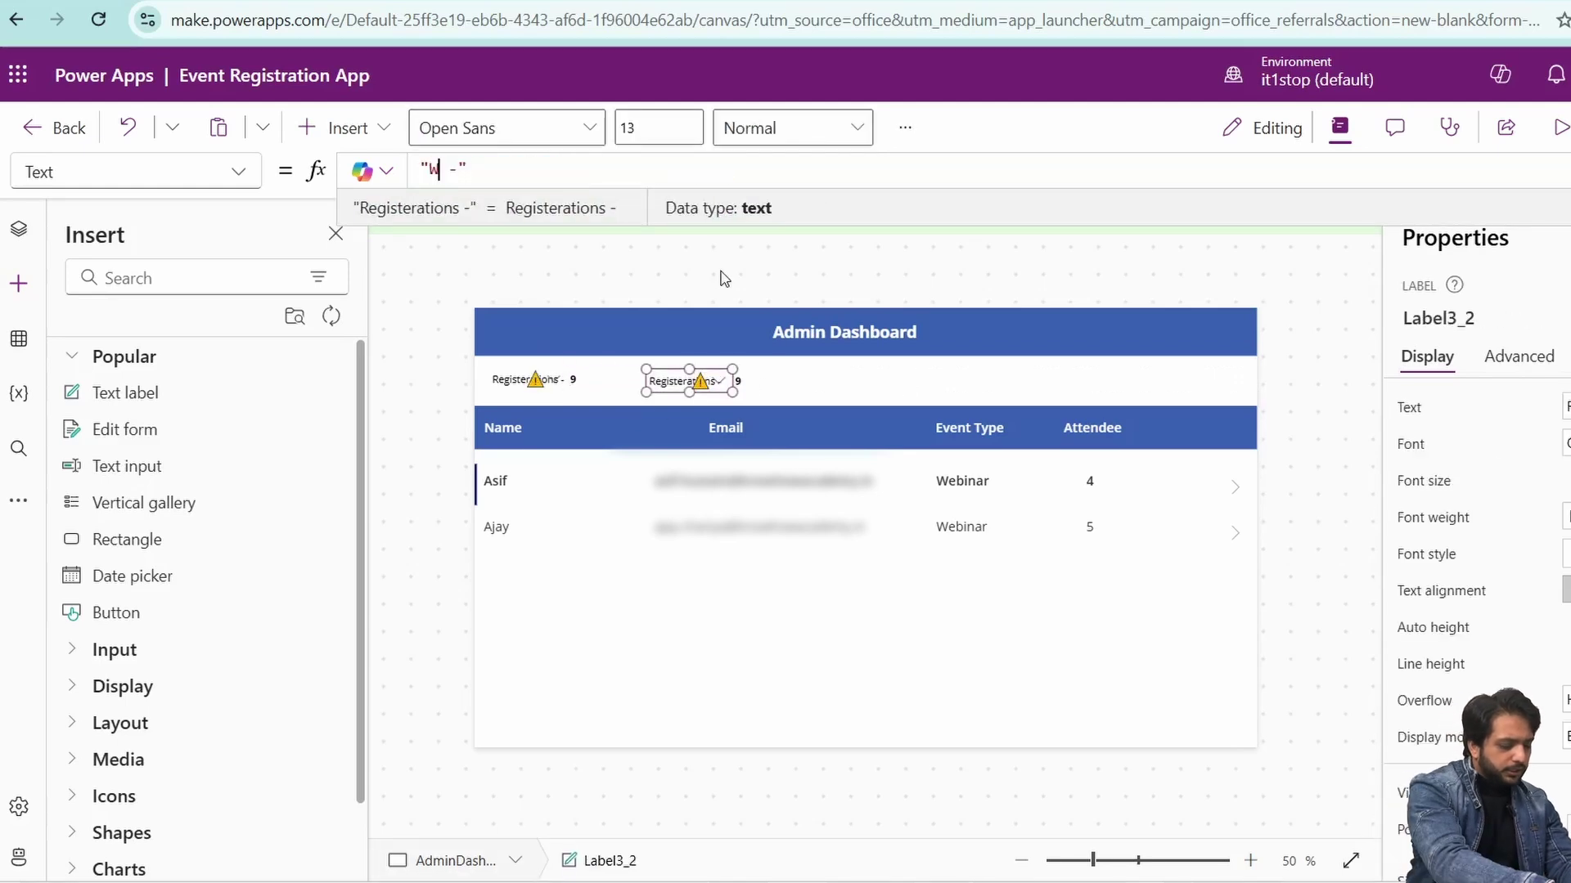
{"action": "type", "text": "Webinar"}
- Set the figure to Sum(Filter(EventRegistrations,EventType.Value="Webinar"),Attendees) and preview it showing 9
{"action": "left_click", "coordinate": [773, 381]}
{"action": "left_click", "coordinate": [564, 167]}
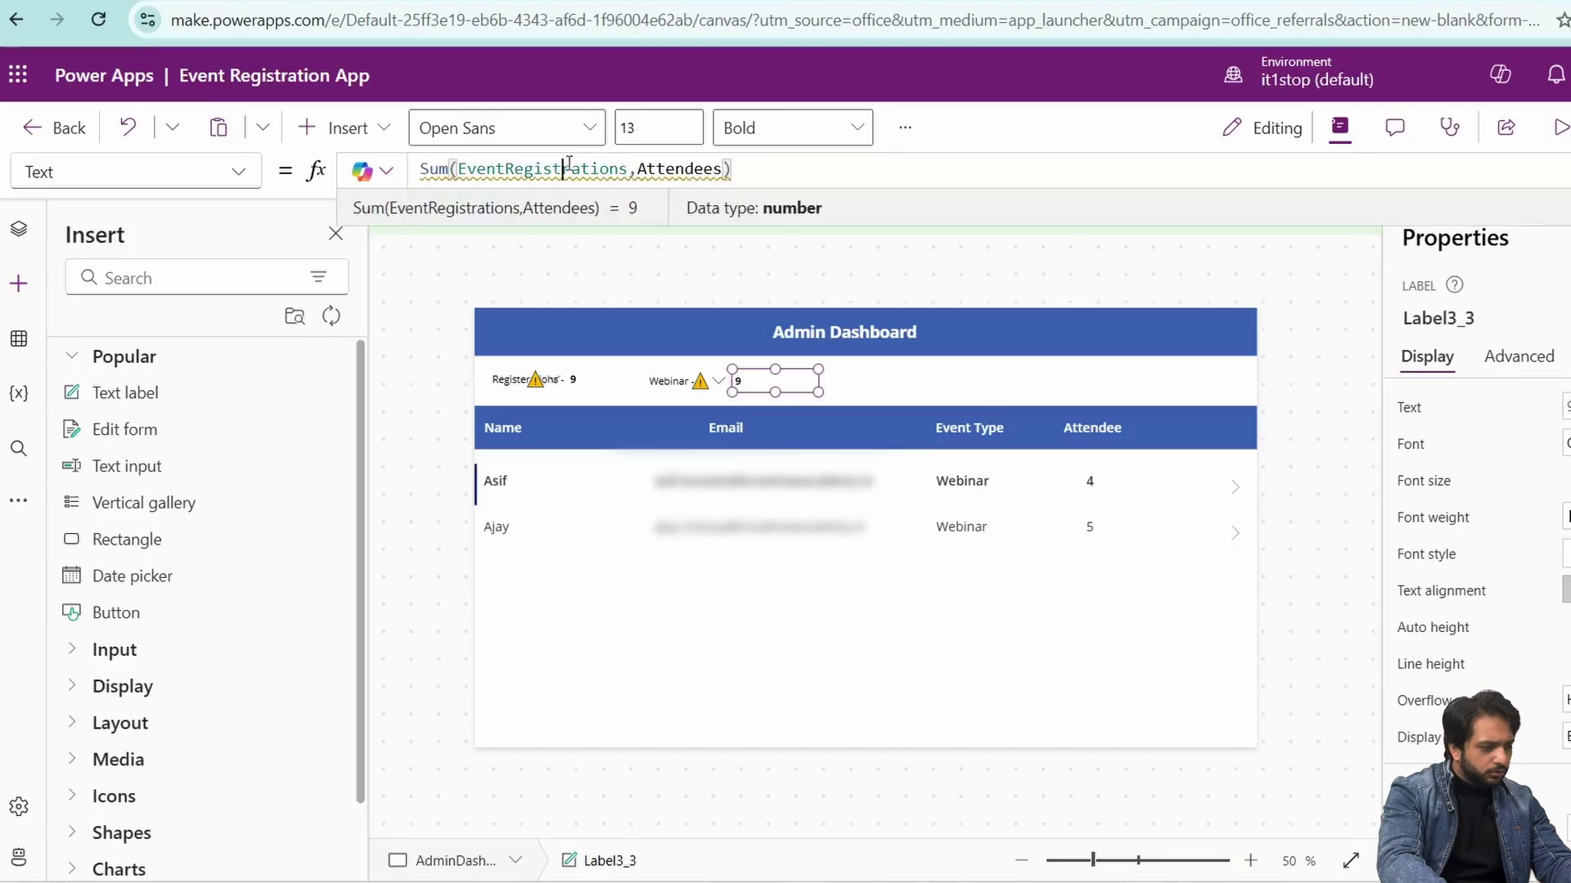
{"action": "left_click", "coordinate": [637, 168]}
{"action": "key", "text": "ctrl+Left"}
{"action": "key", "text": "ctrl+Left"}
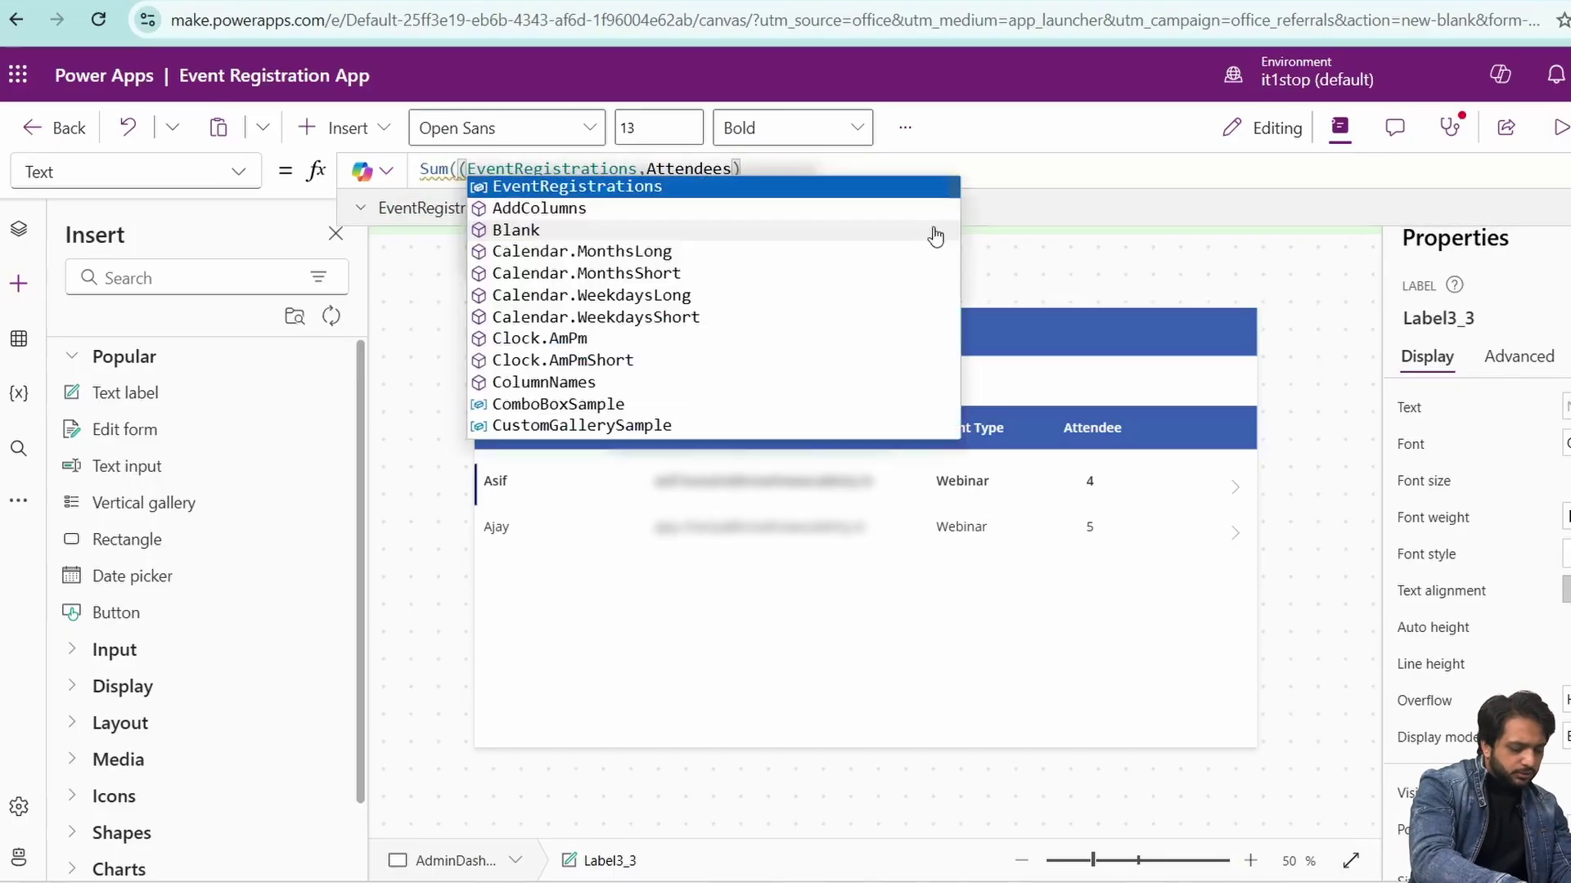
{"action": "type", "text": "Fi"}
{"action": "left_click", "coordinate": [788, 208]}
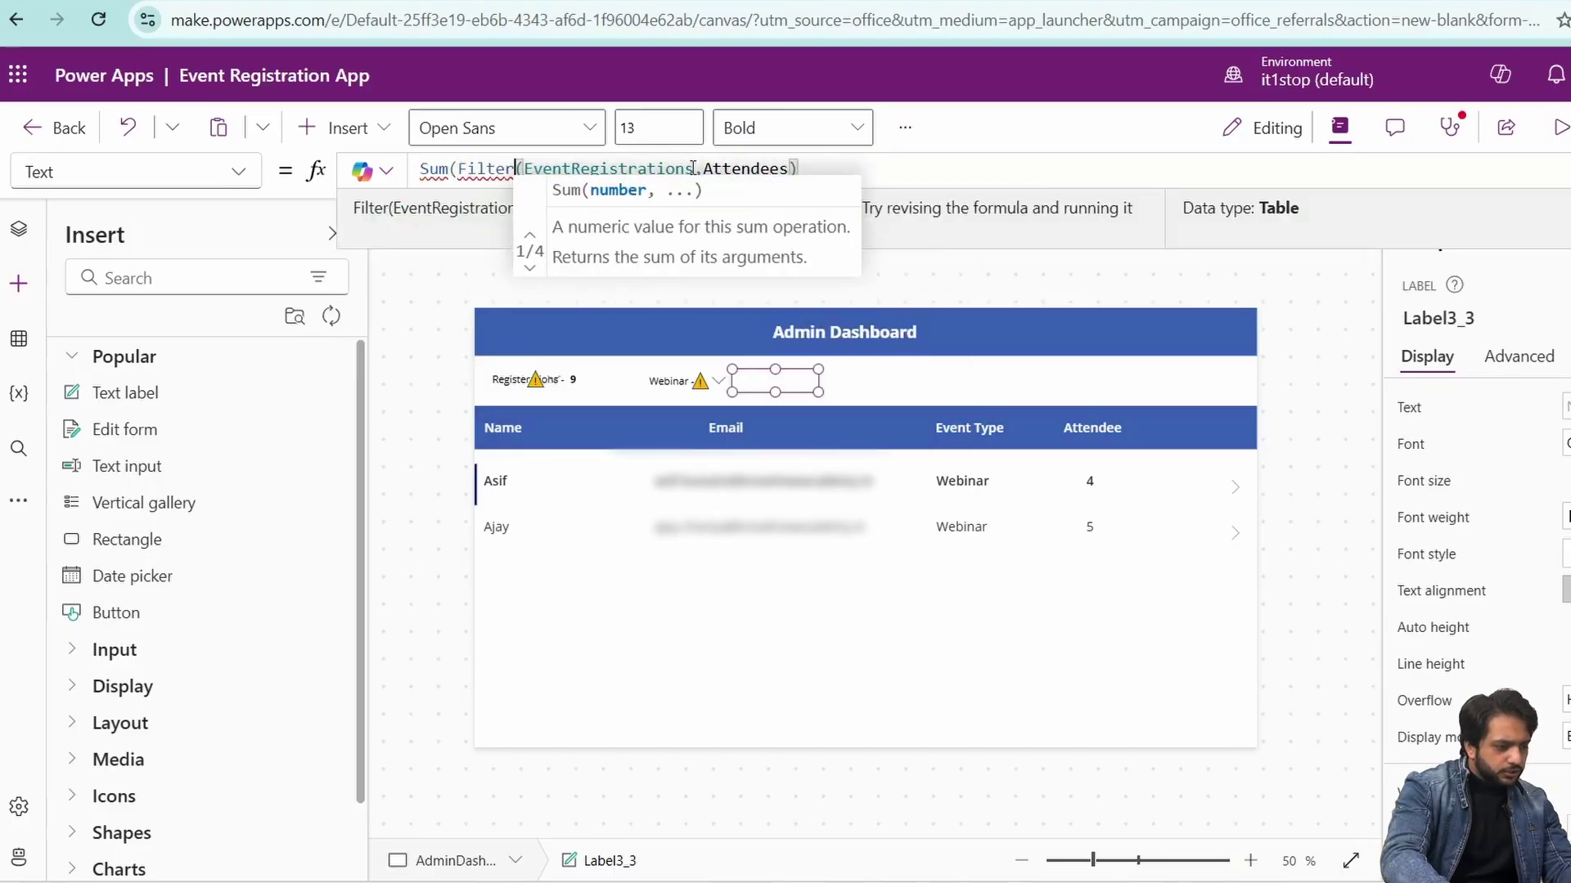
{"action": "left_click", "coordinate": [693, 168]}
{"action": "type", "text": "),"}
{"action": "key", "text": "Left"}
{"action": "type", "text": ",Stat"}
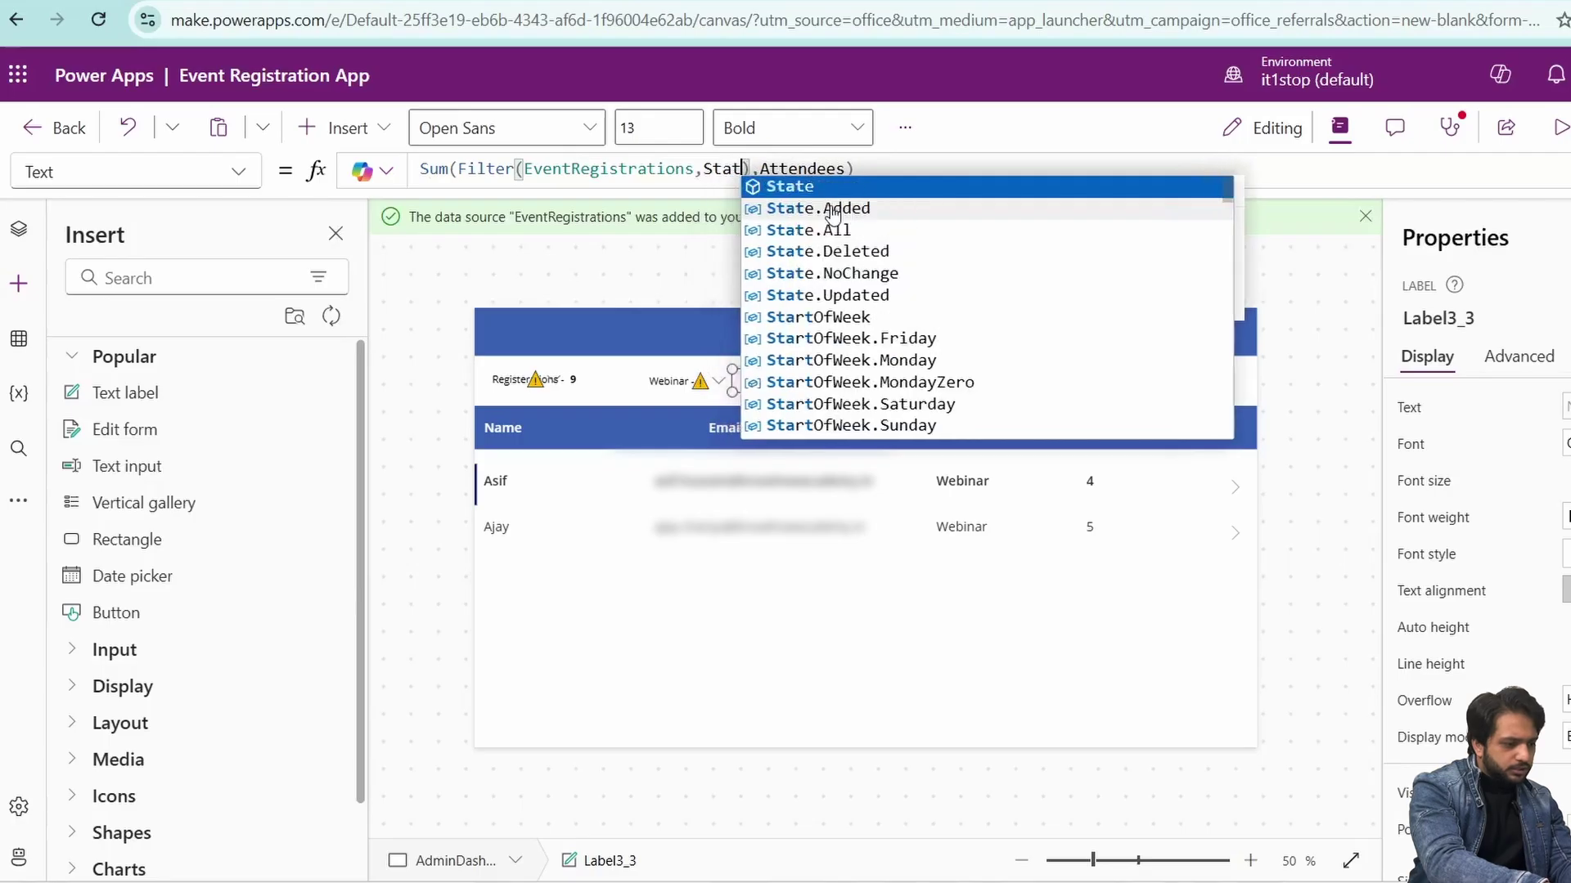
{"action": "key", "text": "BackSpace"}
{"action": "key", "text": "BackSpace"}
{"action": "key", "text": "BackSpace"}
{"action": "key", "text": "BackSpace"}
{"action": "type", "text": "EventType."}
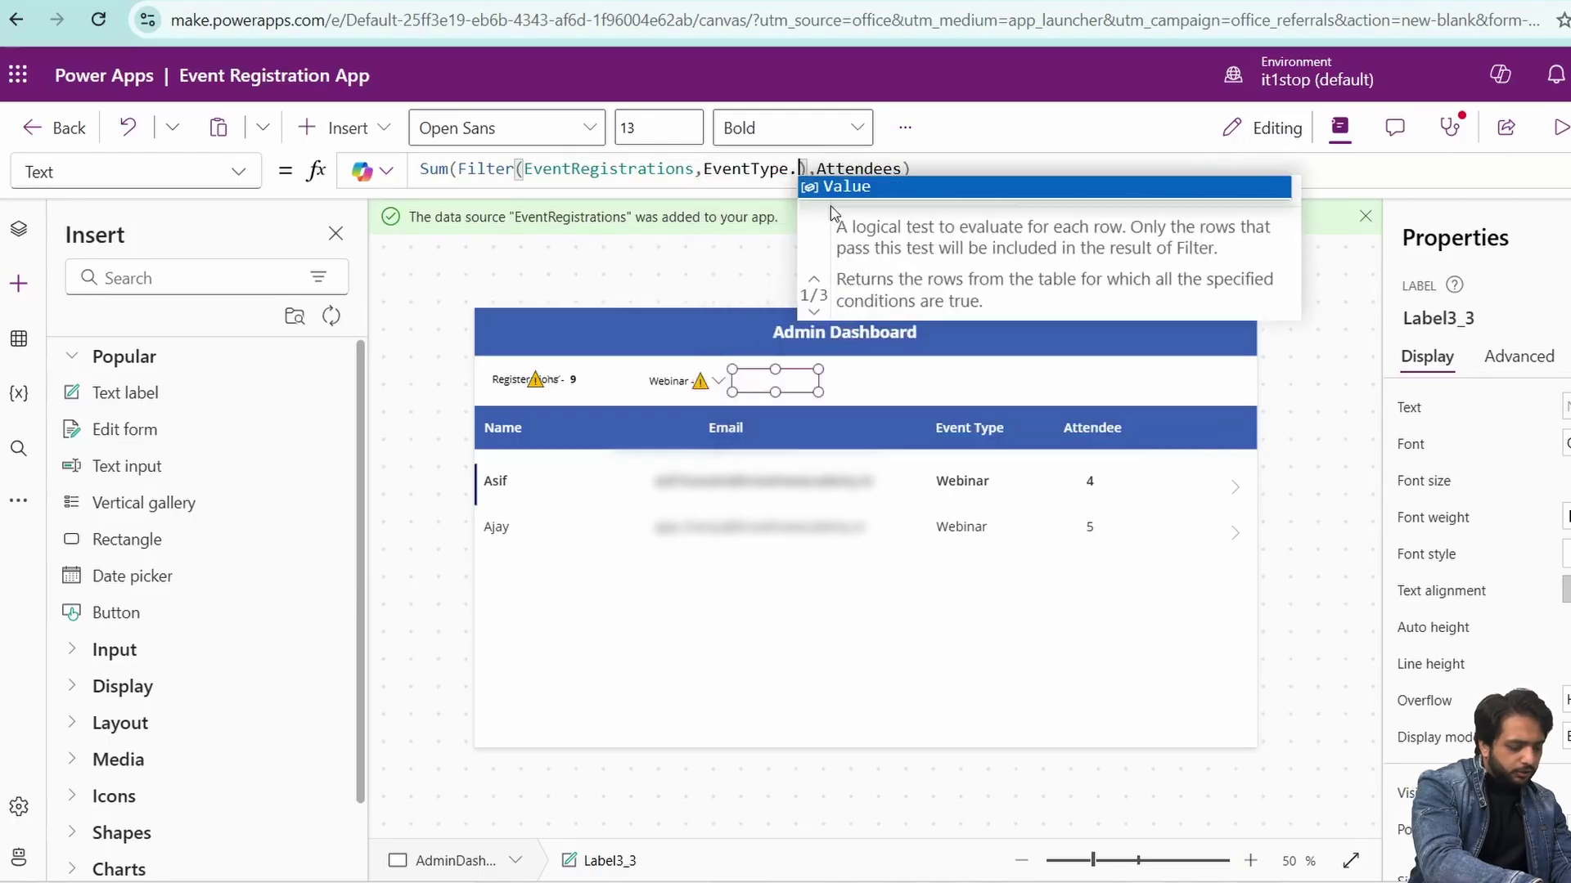
{"action": "type", "text": "Value=\"Web"}
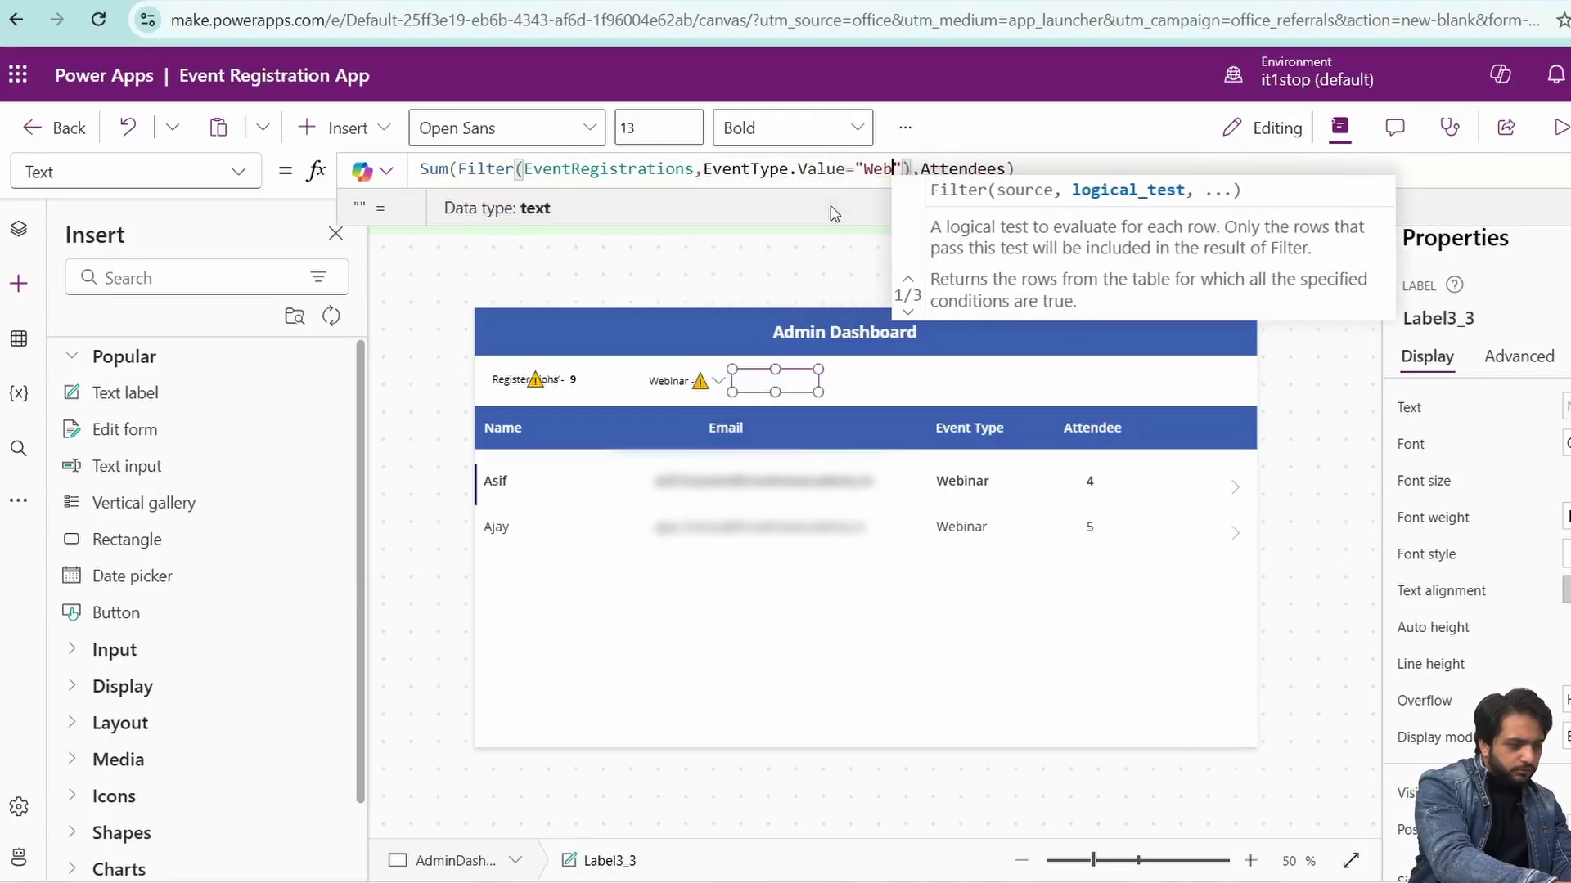
{"action": "type", "text": "inar"}
{"action": "left_click", "coordinate": [1558, 128]}
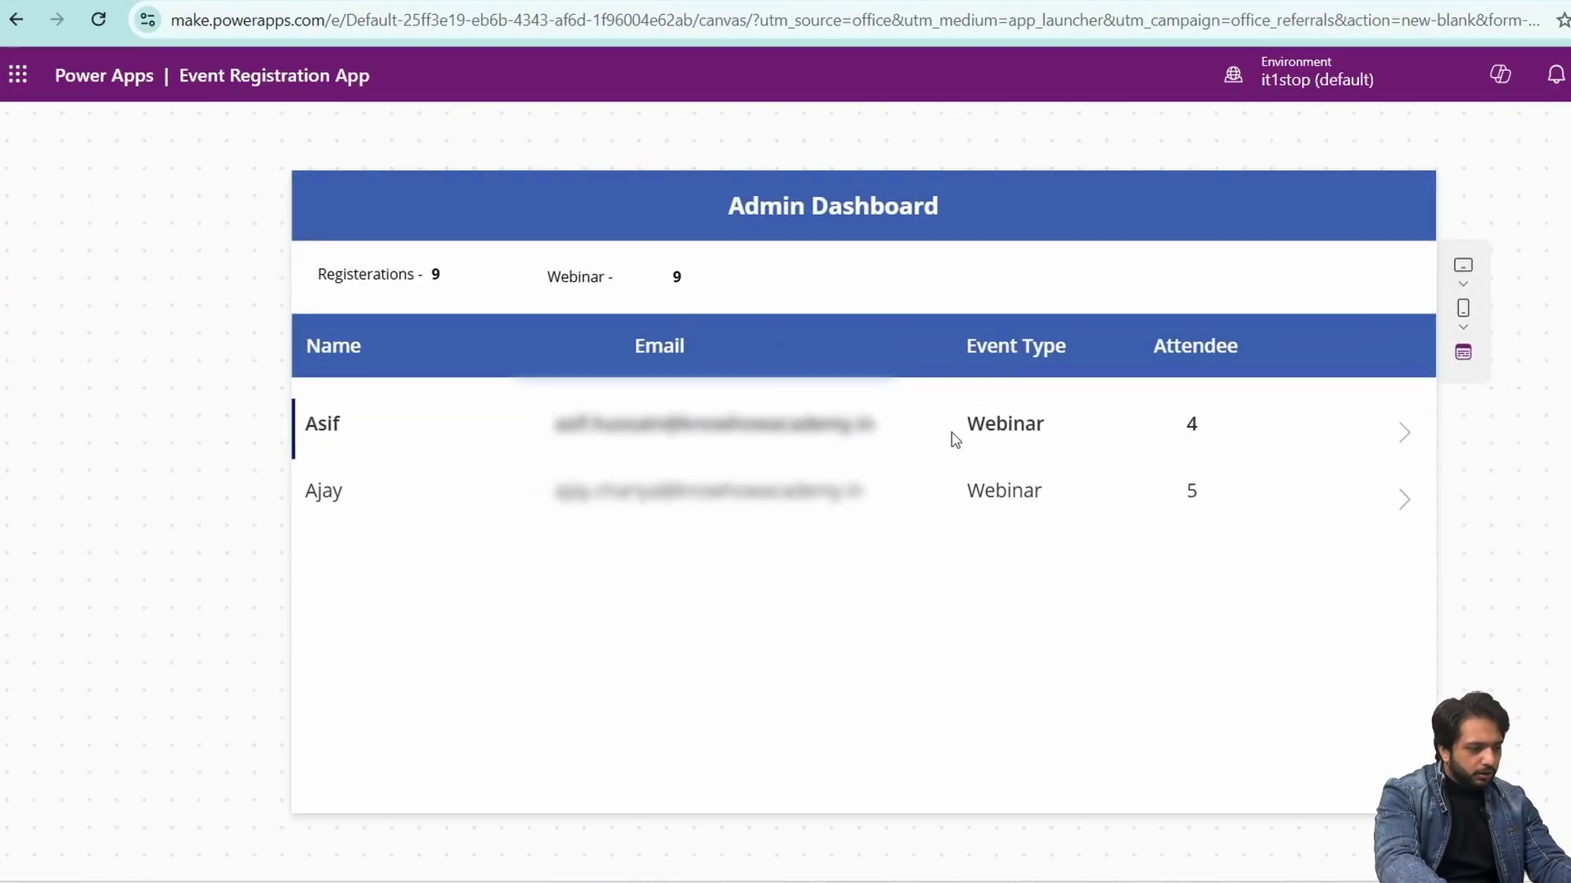
- Duplicate the Webinar figure and caption labels and place the copies side by side
{"action": "key", "text": "Escape"}
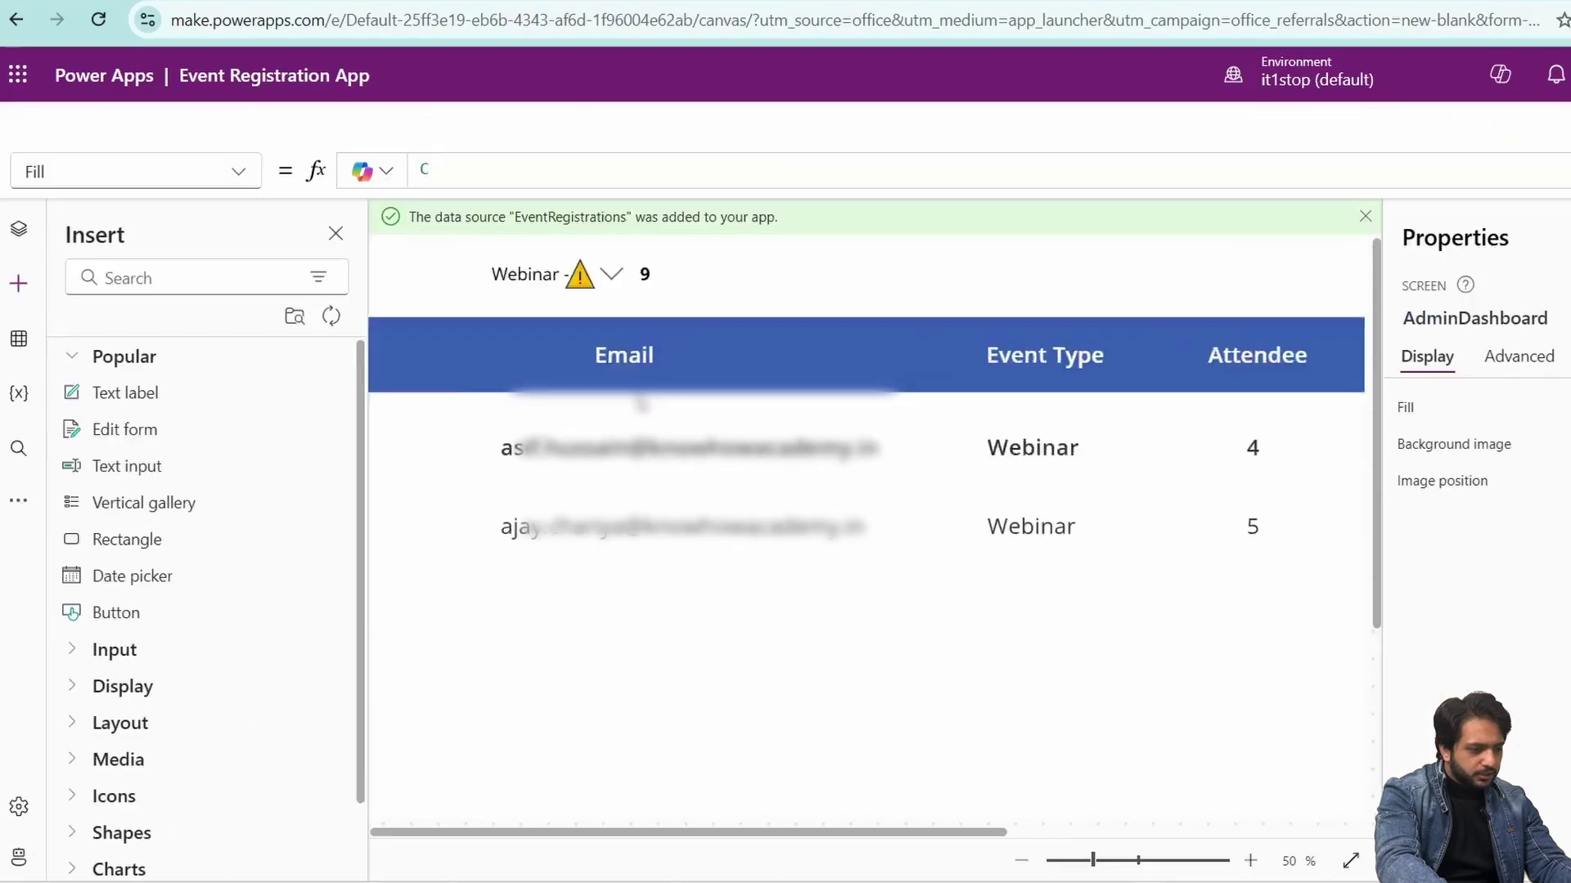
{"action": "left_click_drag", "start_coordinate": [742, 379], "coordinate": [888, 383]}
{"action": "right_click", "coordinate": [734, 382]}
{"action": "left_click", "coordinate": [781, 448]}
{"action": "left_click", "coordinate": [1086, 400]}
{"action": "key", "text": "ctrl+v"}
{"action": "left_click", "coordinate": [680, 382]}
{"action": "left_click", "coordinate": [775, 389]}
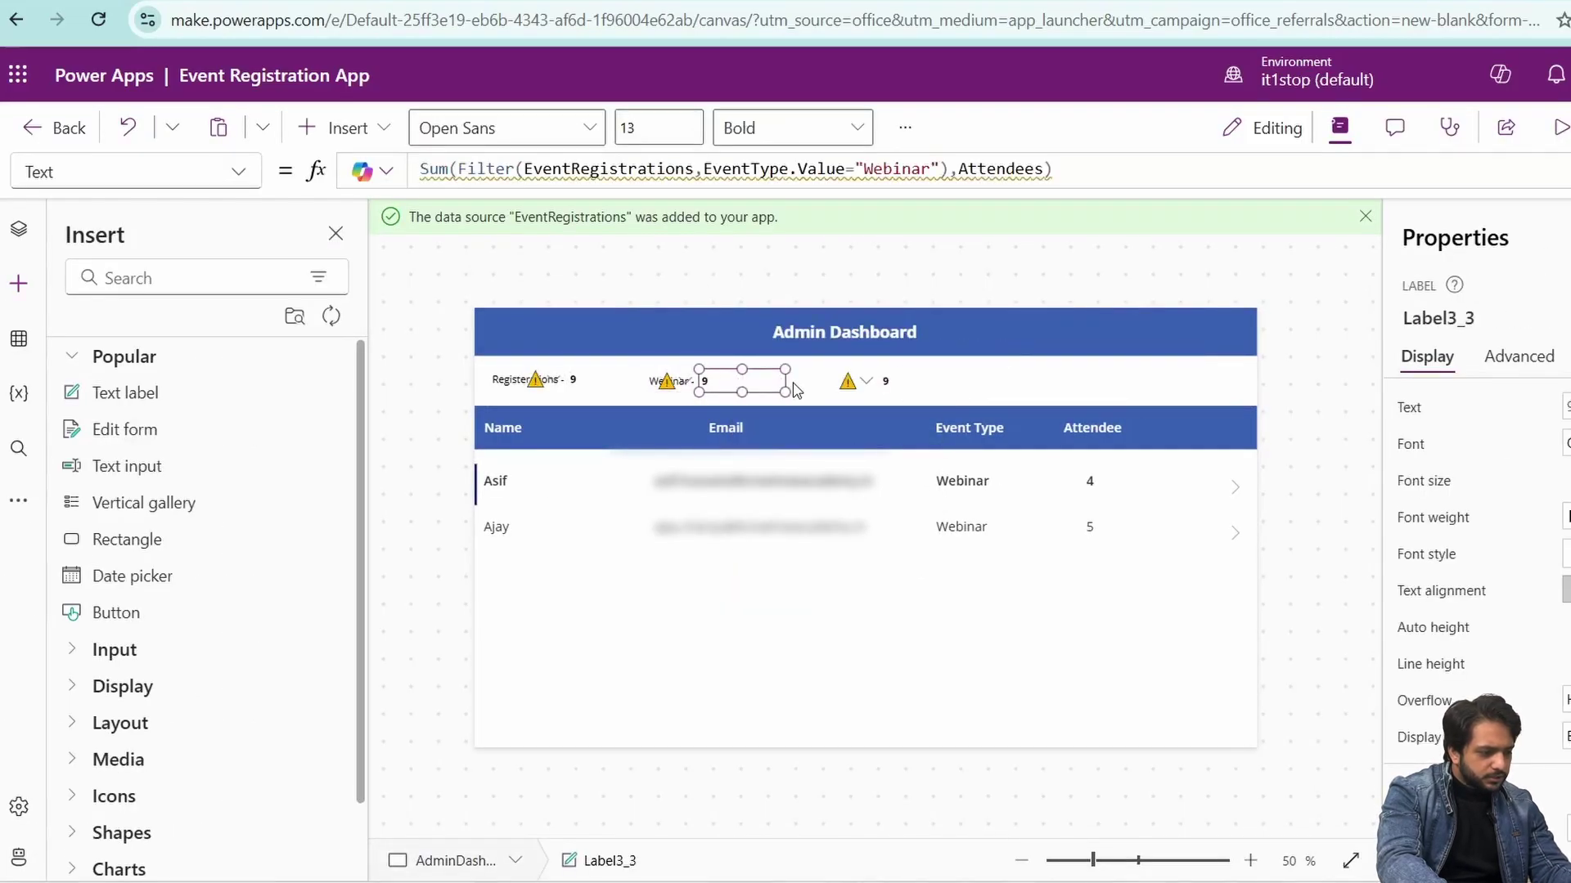
{"action": "key", "text": "ctrl+v"}
{"action": "left_click_drag", "start_coordinate": [696, 393], "coordinate": [861, 381]}
- Make the copies a 'Seminar -' caption and a Seminar-filtered figure wrapped in Coalesce(...,0), then preview
{"action": "double_click", "coordinate": [483, 165]}
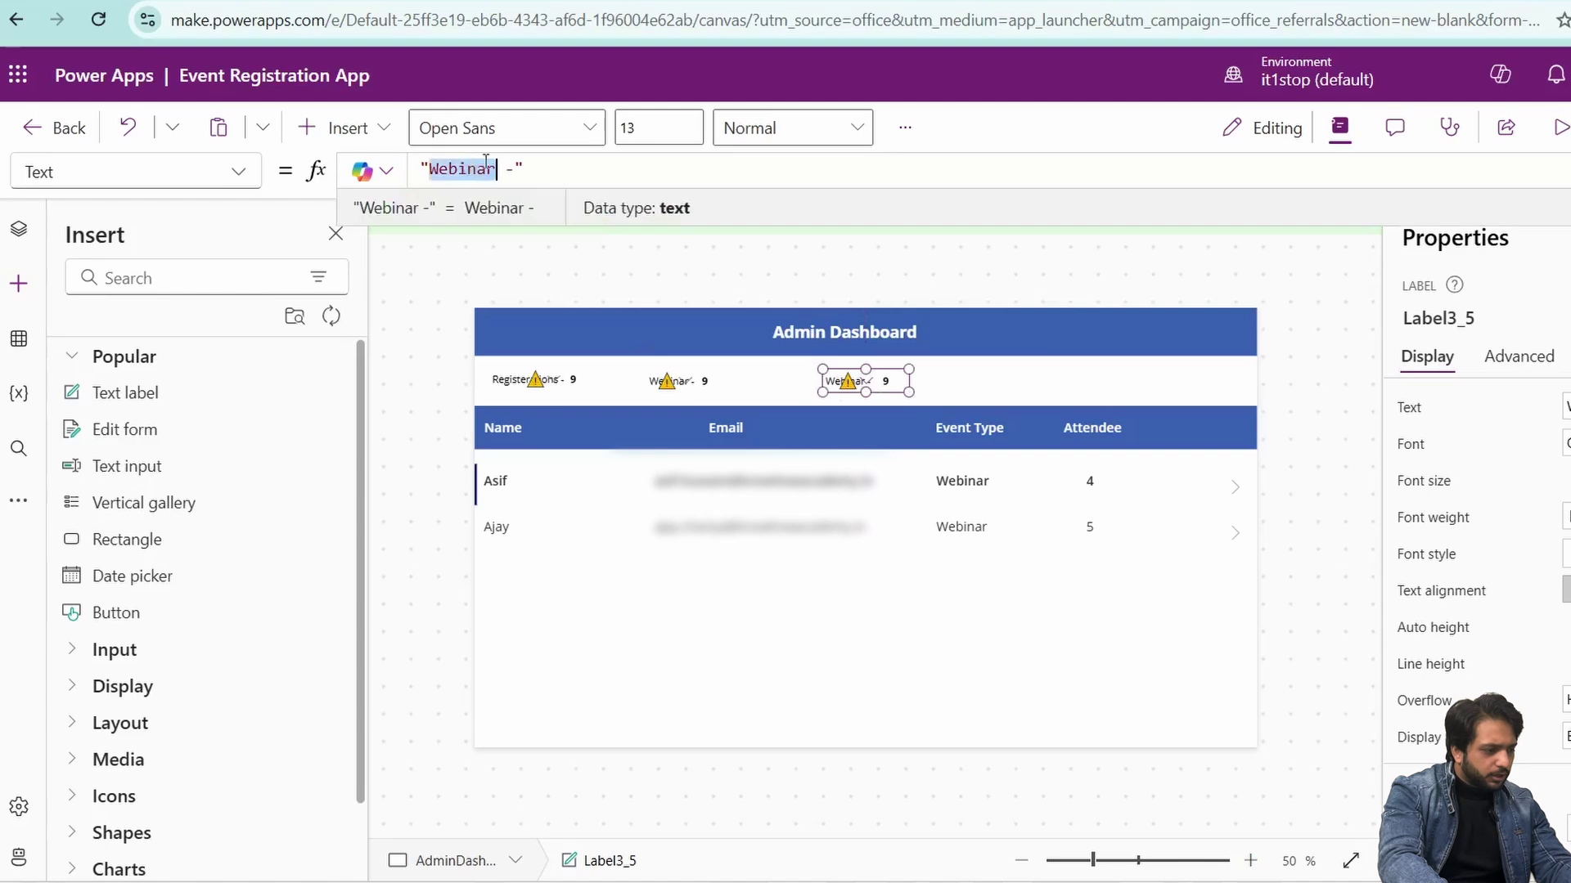
{"action": "type", "text": "Seminar"}
{"action": "left_click", "coordinate": [887, 381]}
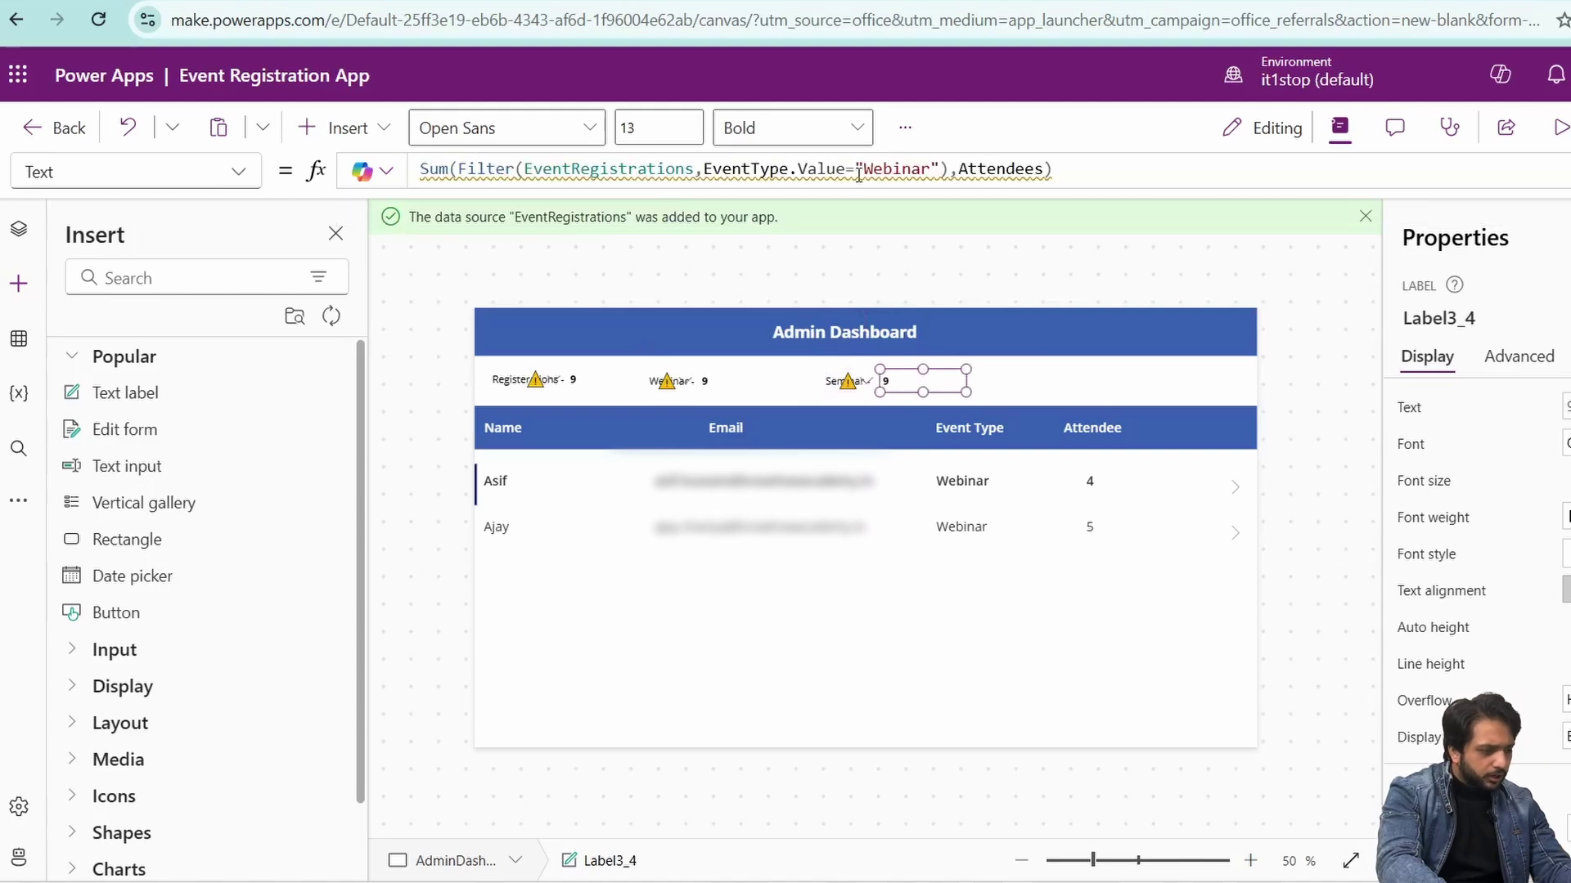
{"action": "double_click", "coordinate": [895, 169]}
{"action": "type", "text": "Seminar"}
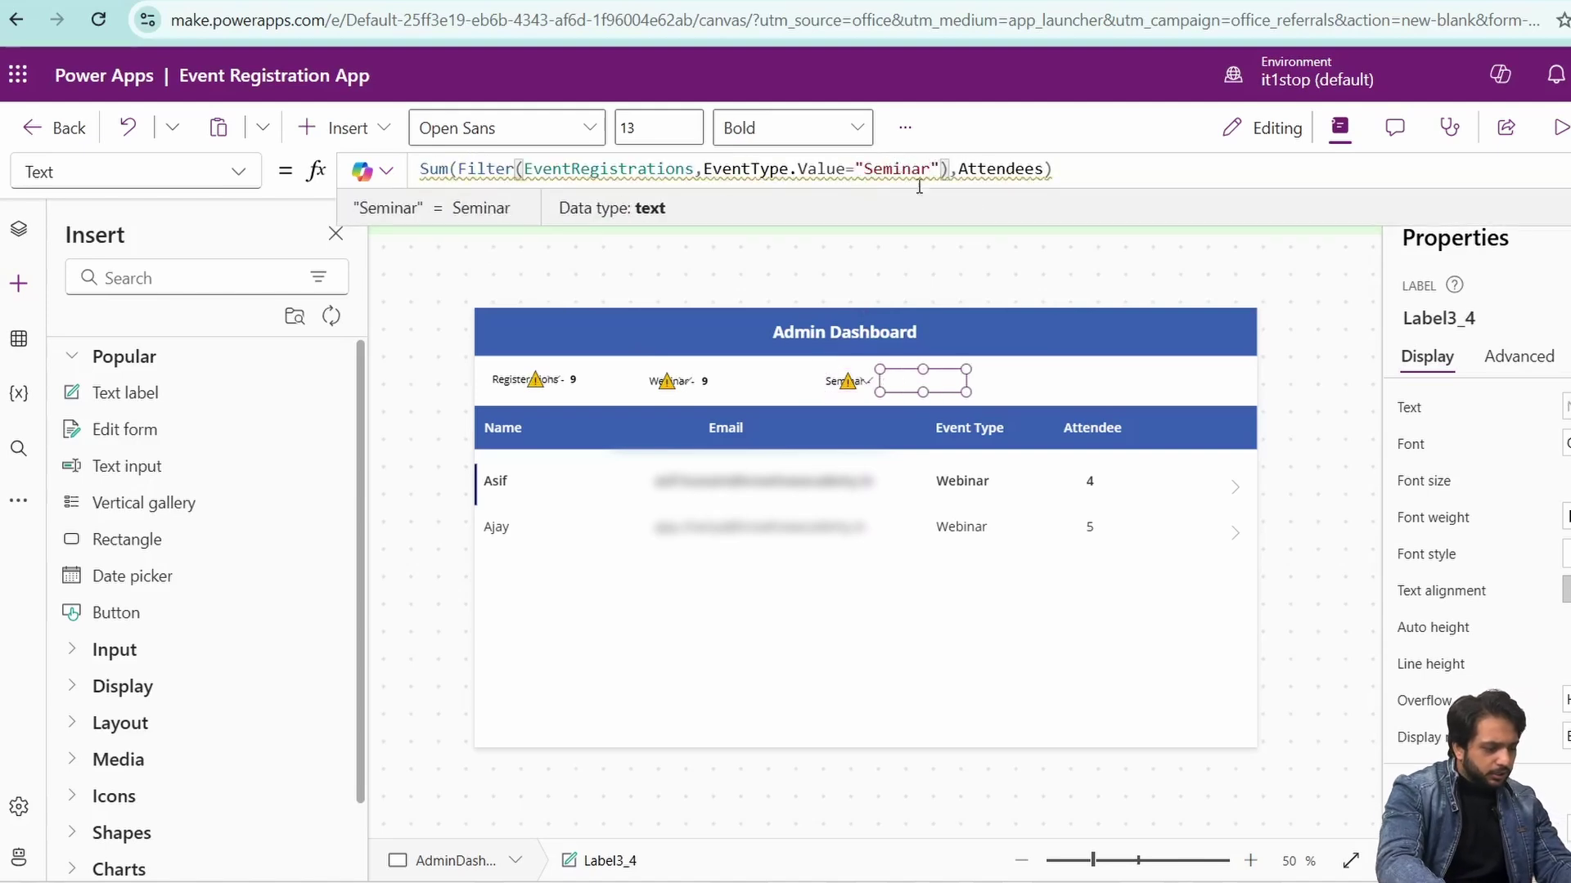
{"action": "key", "text": "Home"}
{"action": "type", "text": "Cp"}
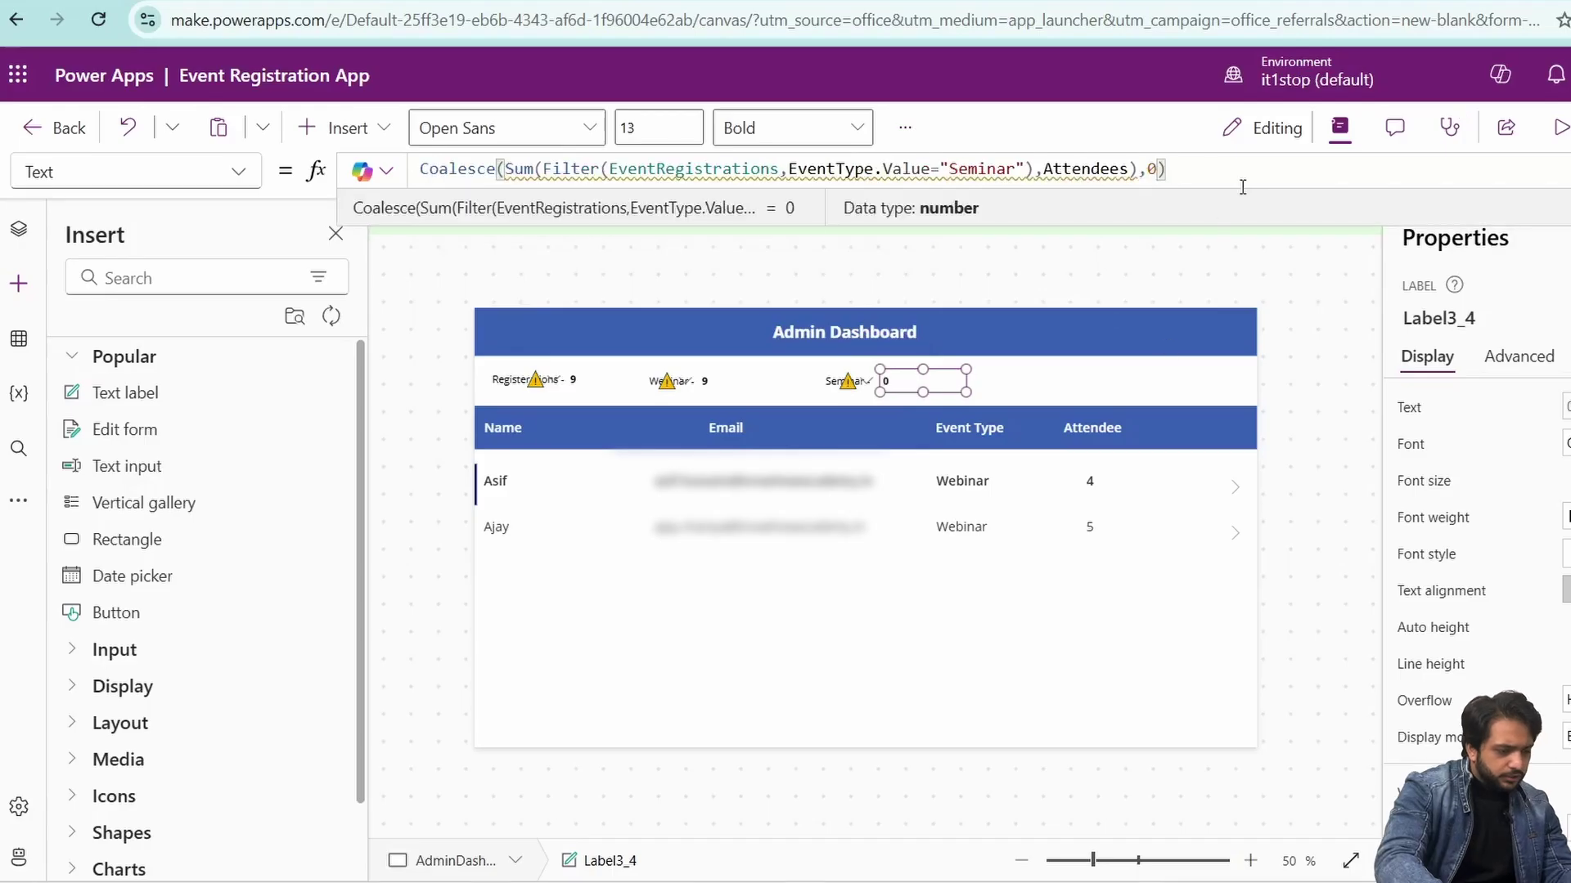
{"action": "key", "text": "F5"}
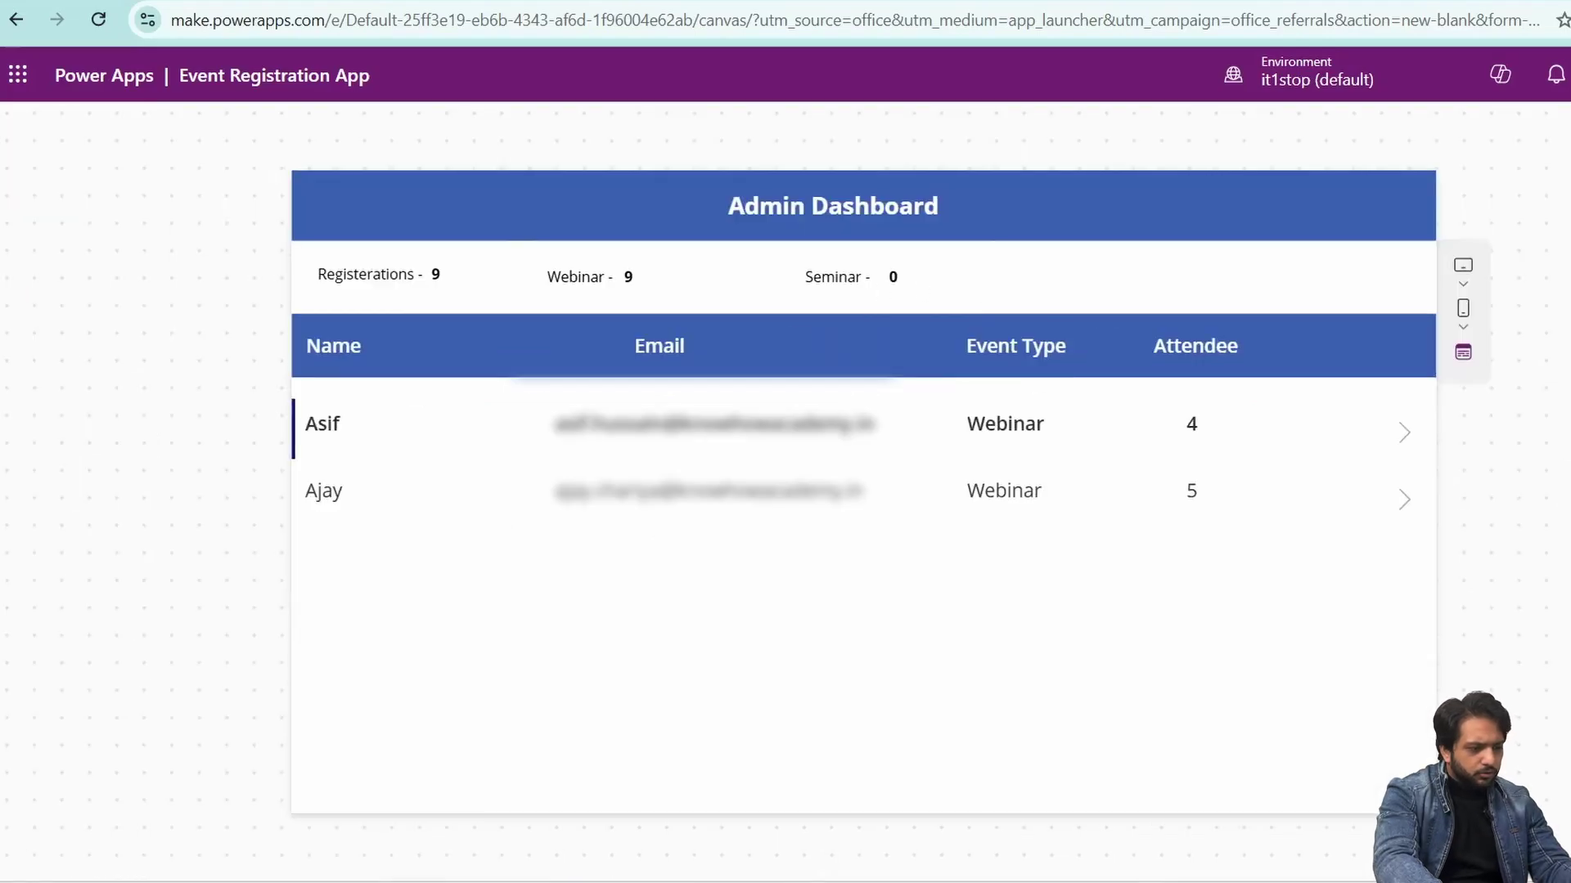
{"action": "key", "text": "Escape"}
{"action": "left_click", "coordinate": [18, 230]}
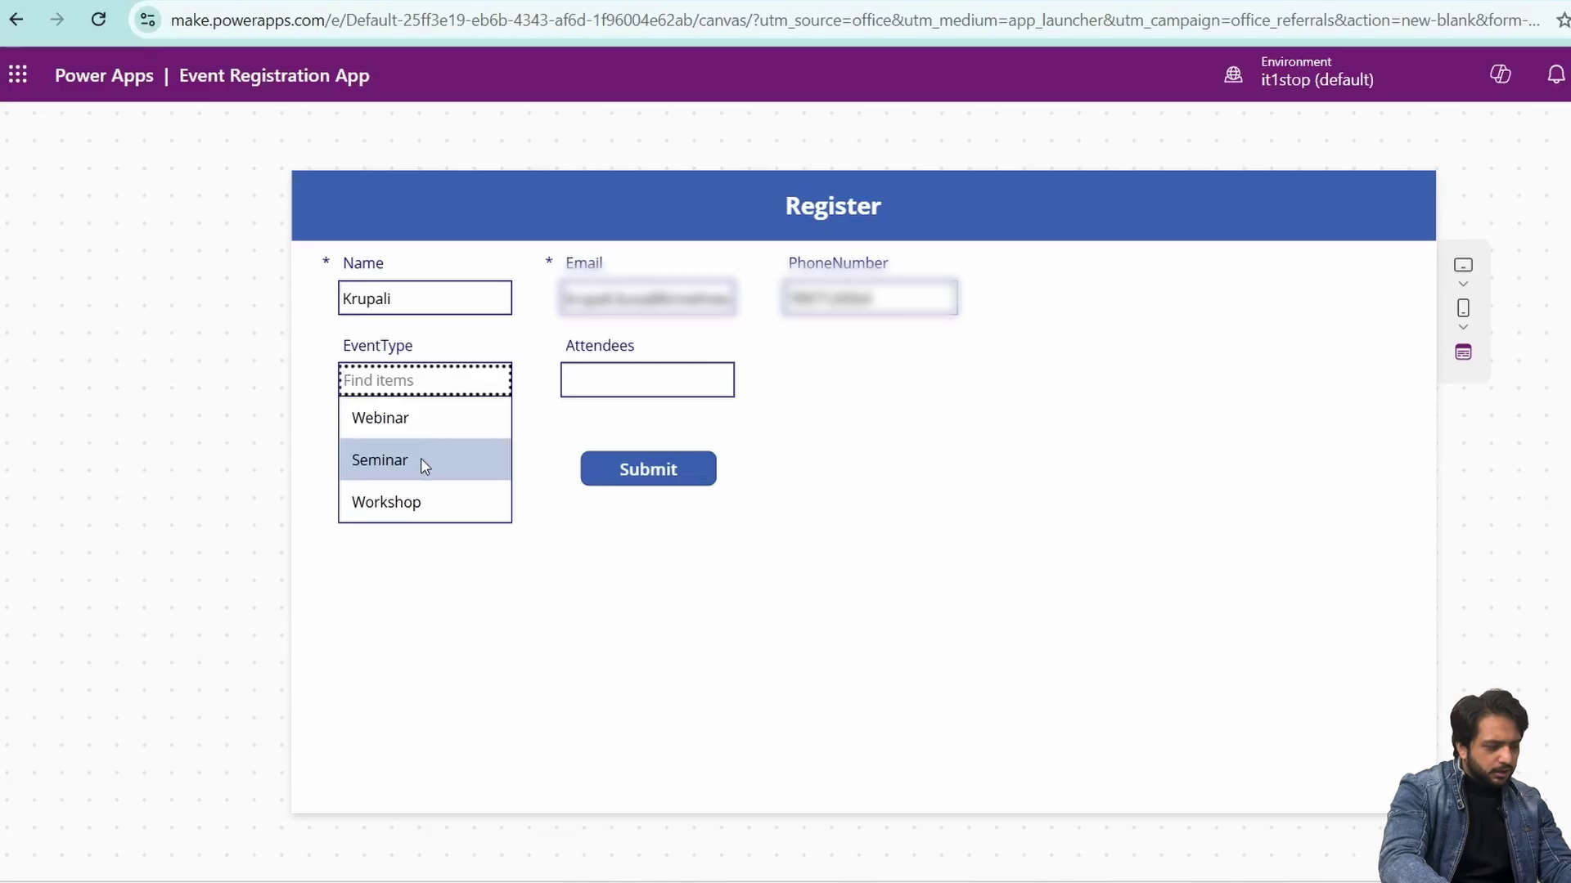
- Submit a Seminar registration for 4 attendees, then select the AdminDashboard screen in the editor
{"action": "left_click", "coordinate": [421, 460]}
{"action": "left_click", "coordinate": [649, 384]}
{"action": "type", "text": "4"}
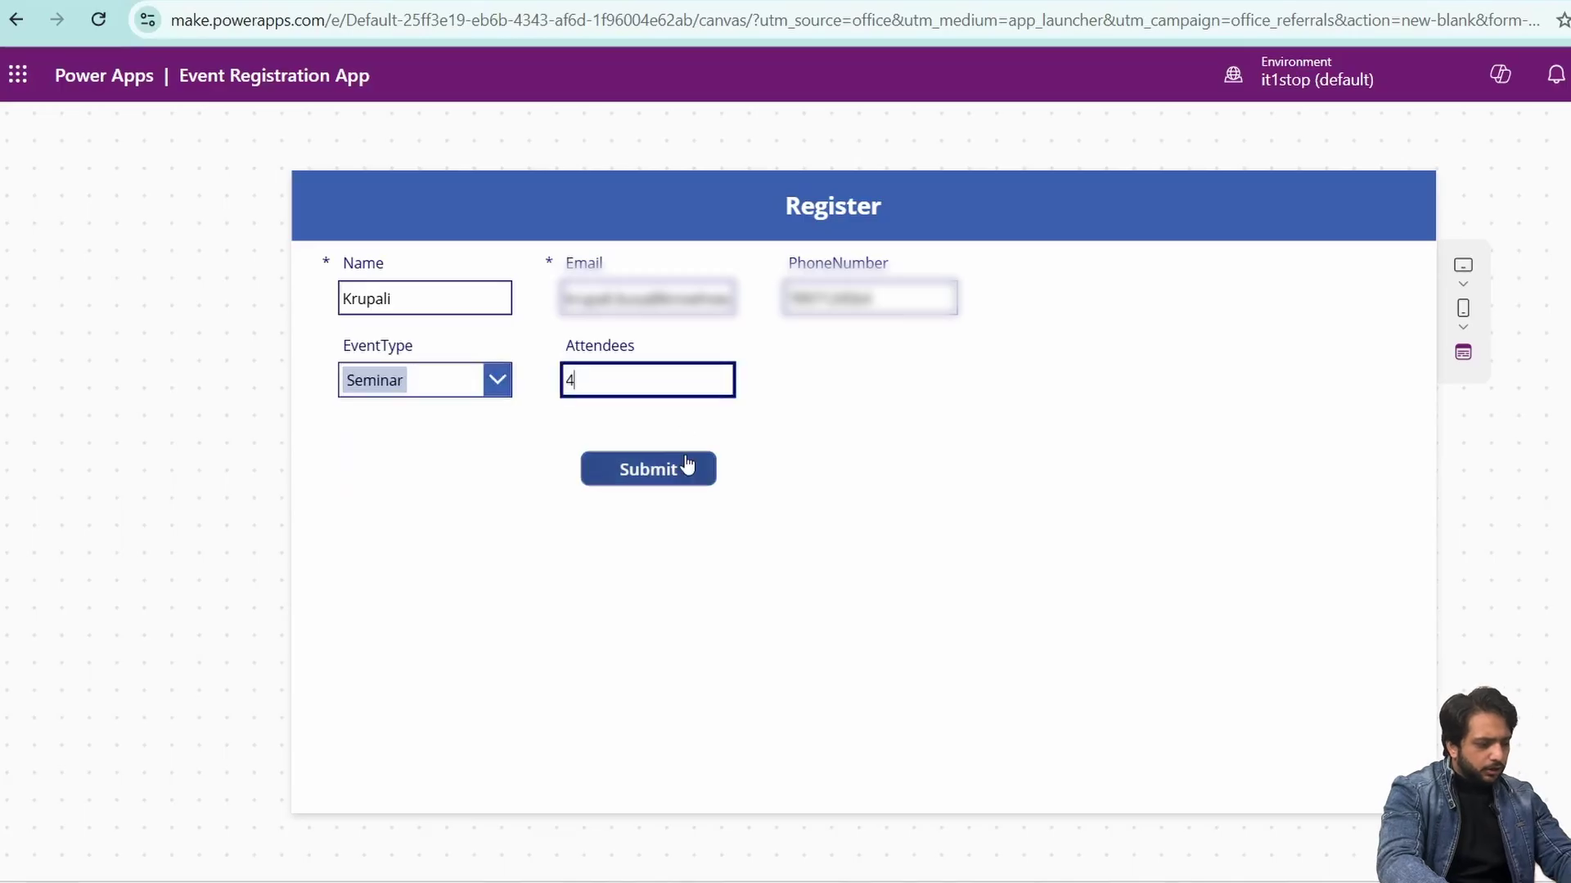
{"action": "left_click", "coordinate": [609, 484]}
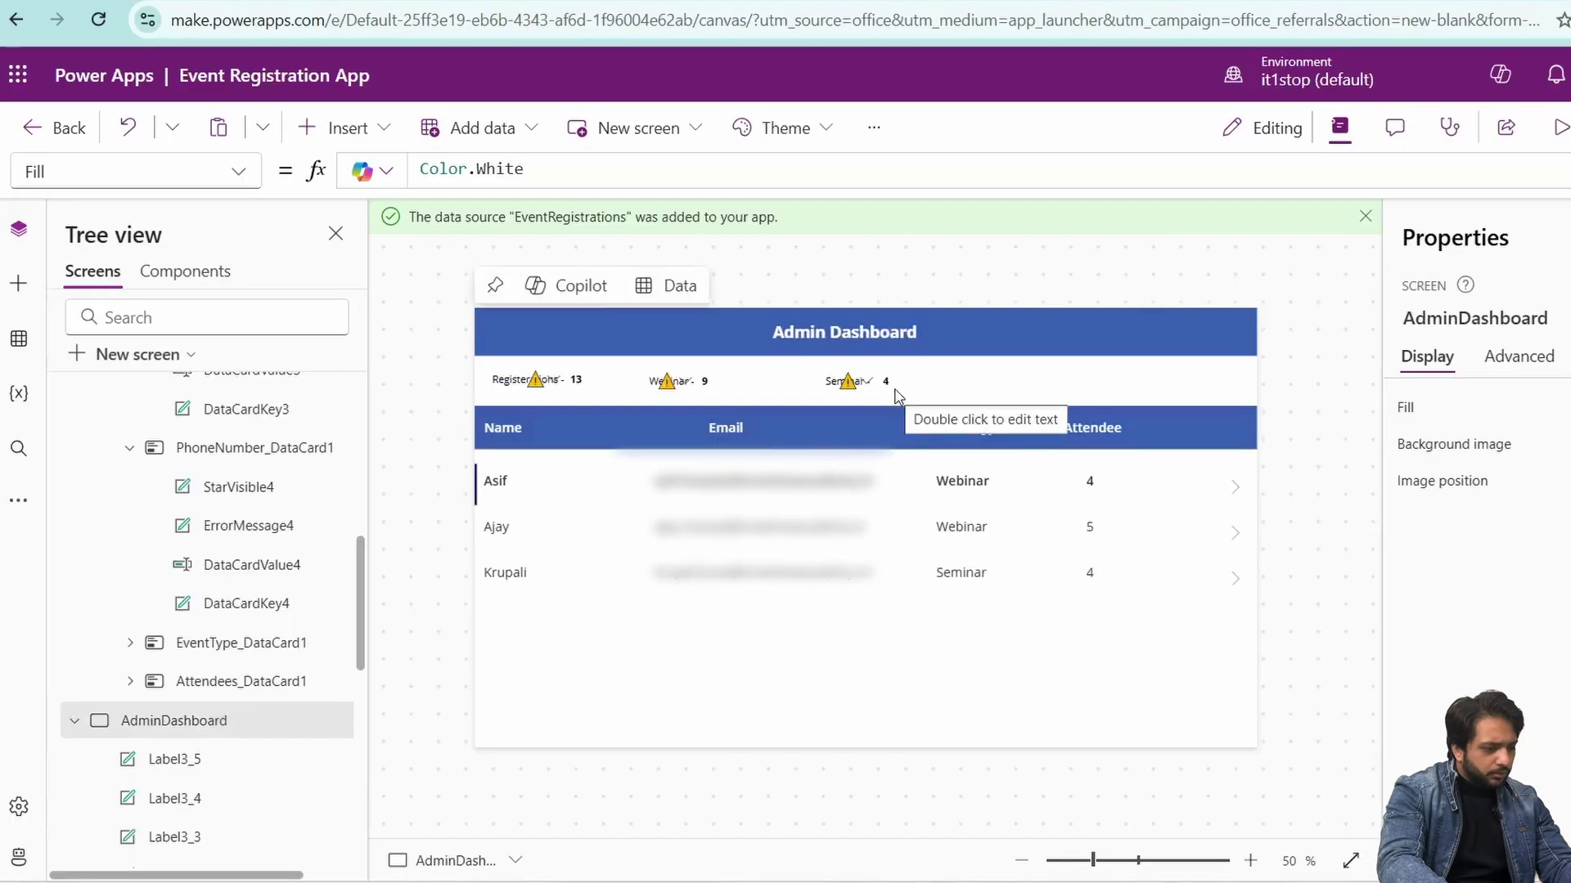
{"action": "left_click", "coordinate": [895, 391]}
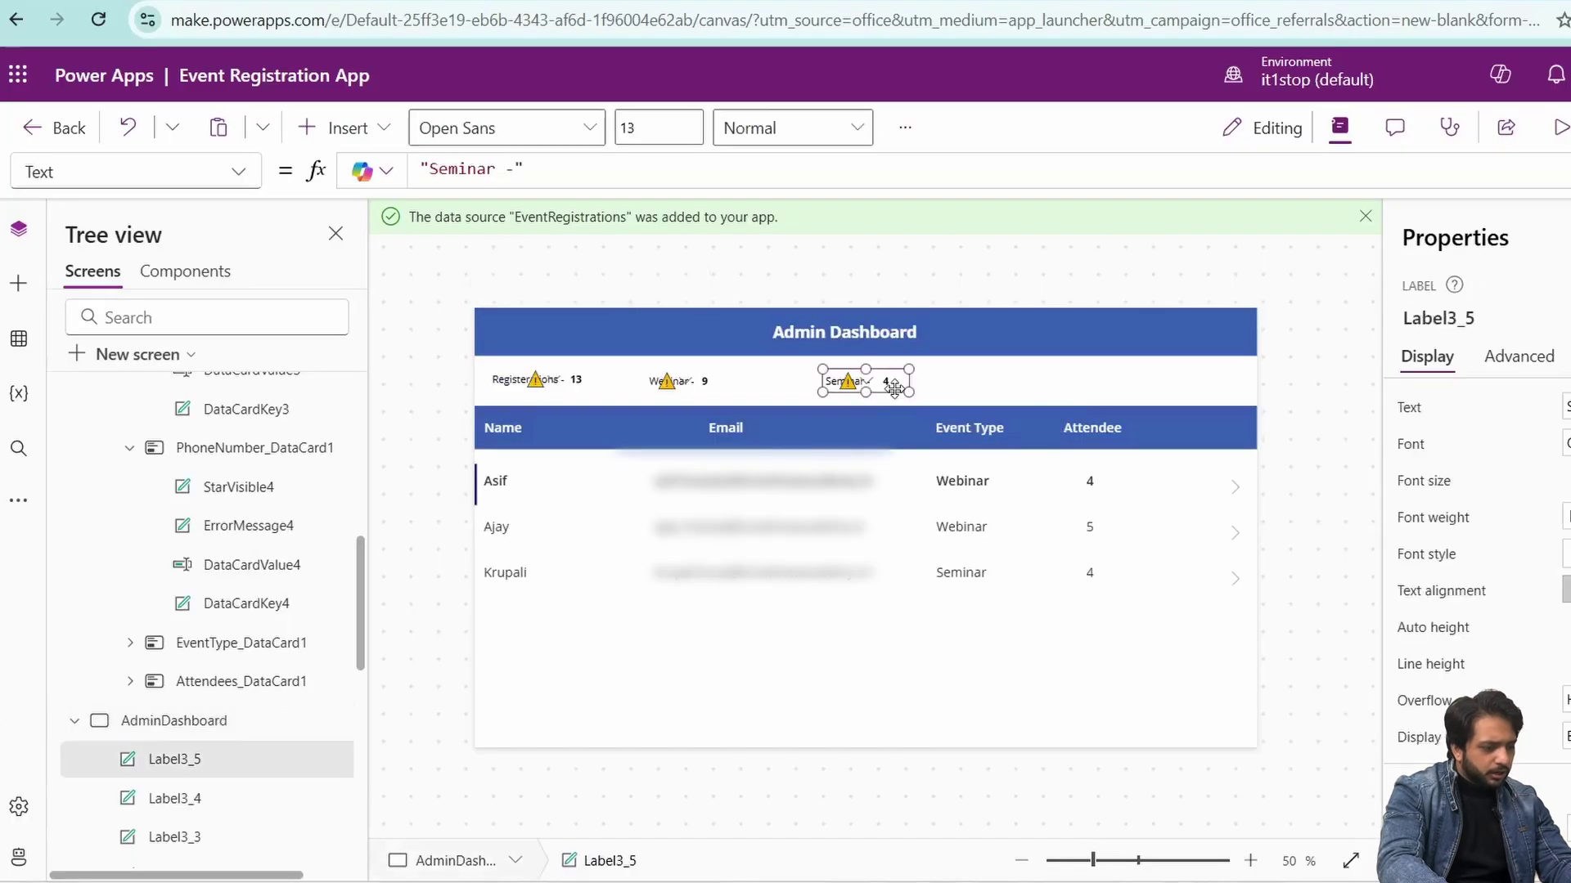
{"action": "left_click", "coordinate": [972, 395]}
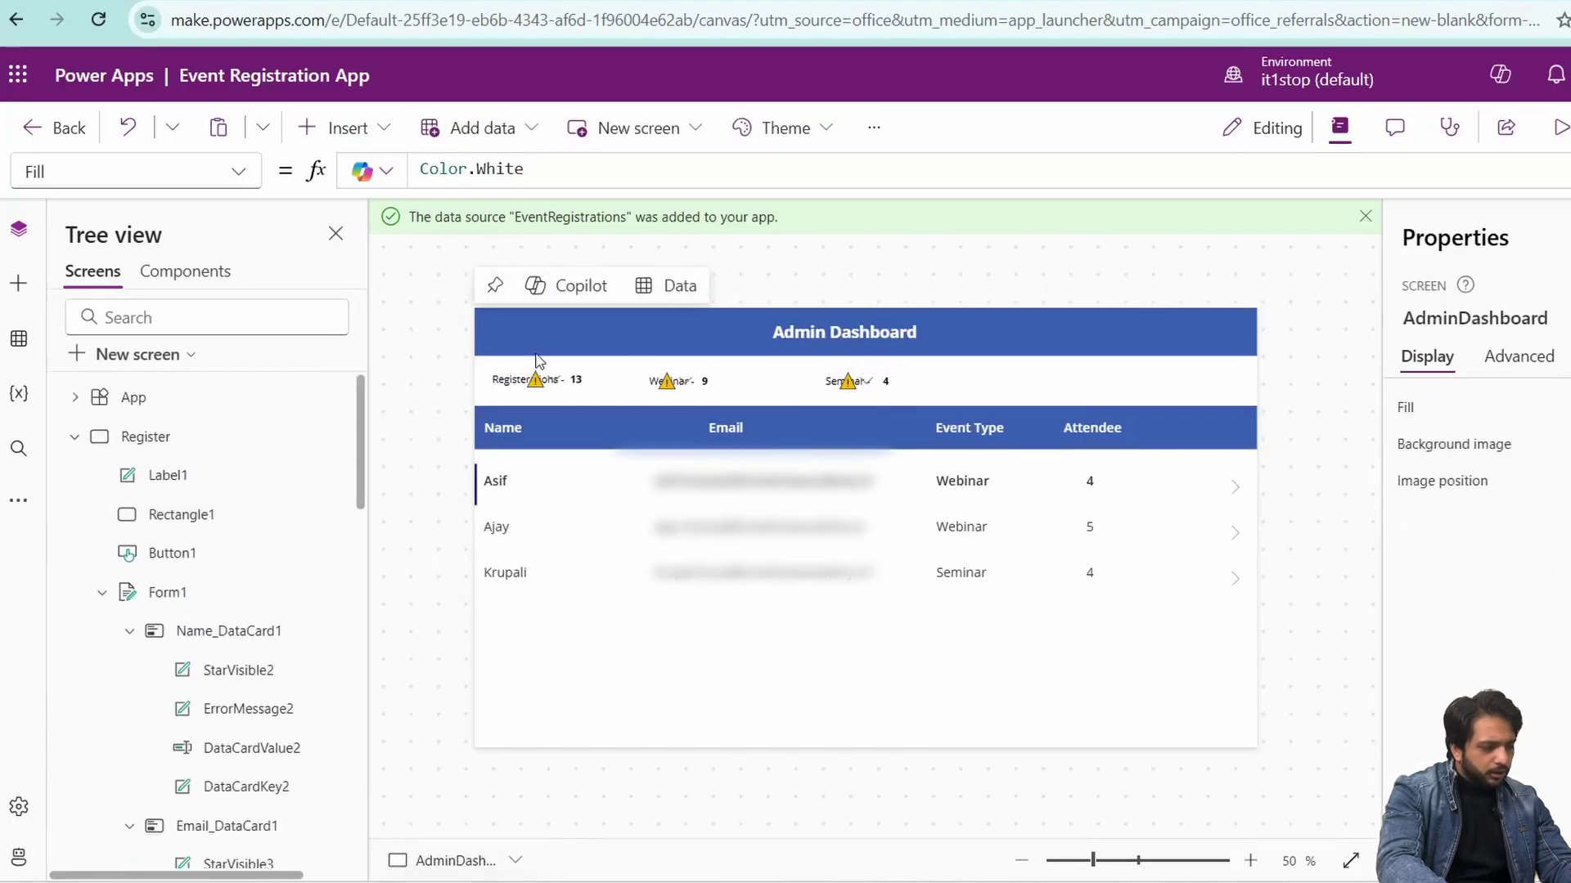
- Create a blank screen with the Events header bar and start renaming it
{"action": "scroll", "coordinate": [122, 591], "scroll_direction": "down", "scroll_amount": 5}
{"action": "scroll", "coordinate": [201, 638], "scroll_direction": "up", "scroll_amount": 5}
{"action": "left_click", "coordinate": [139, 354]}
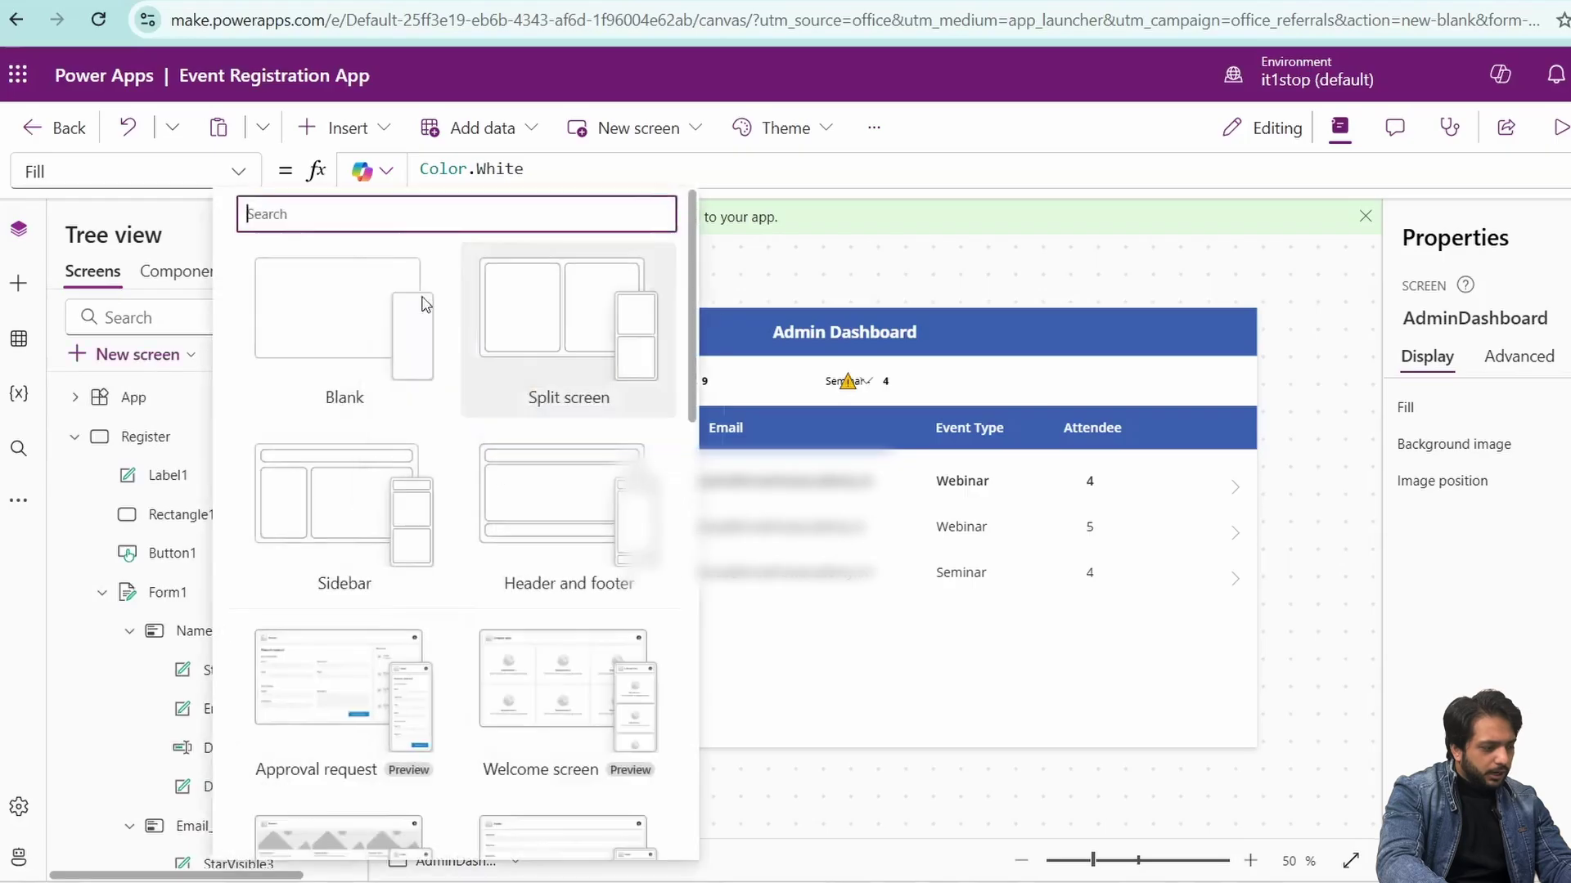
{"action": "left_click", "coordinate": [390, 333]}
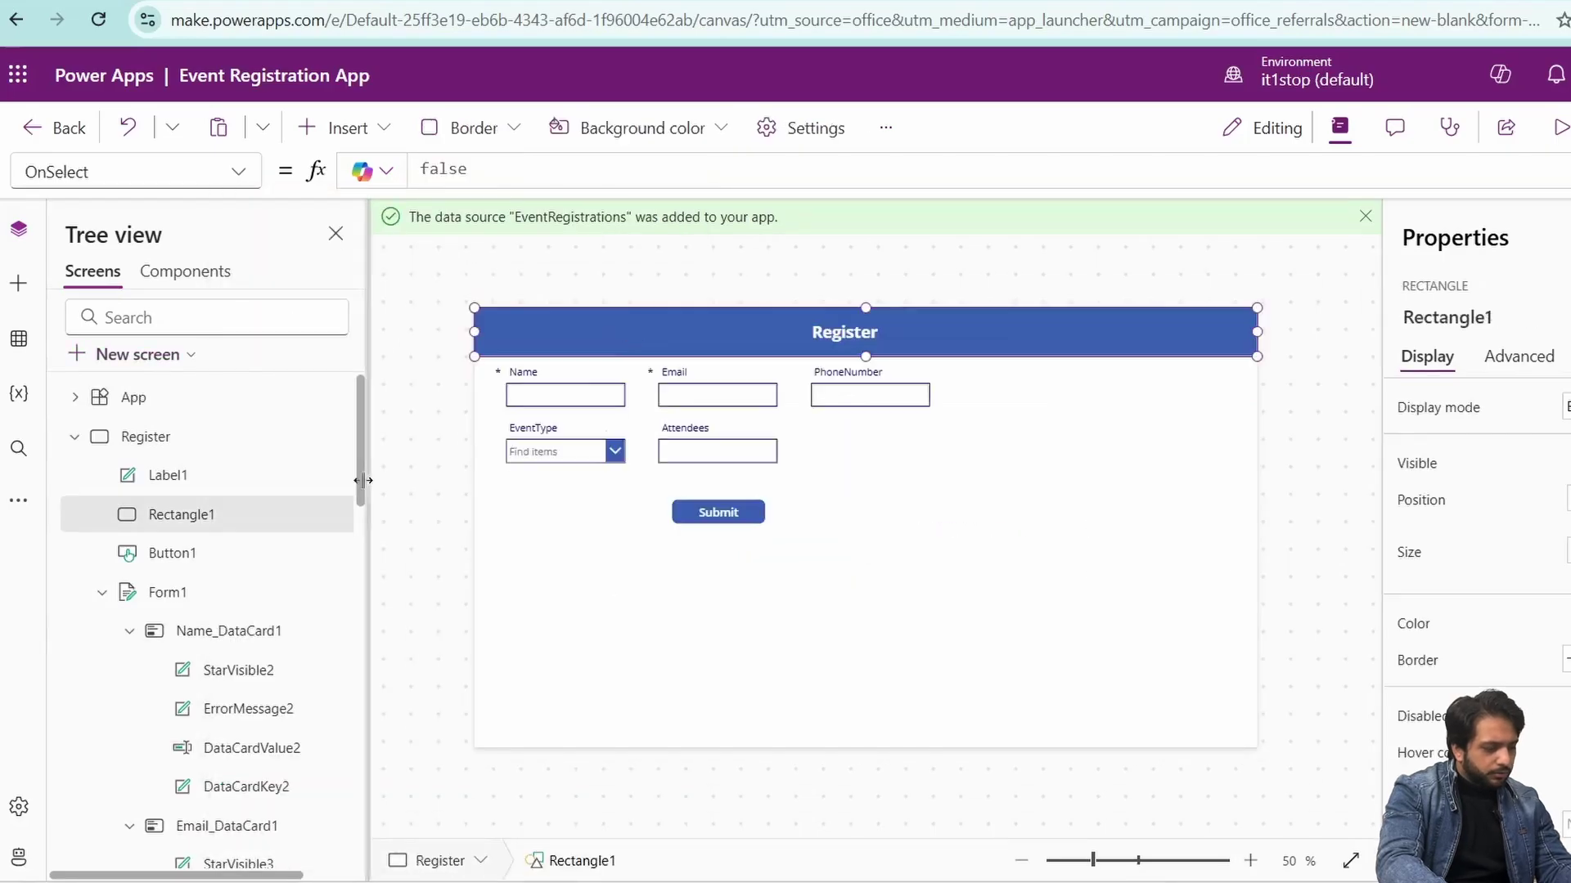
{"action": "scroll", "coordinate": [105, 691], "scroll_direction": "down", "scroll_amount": 5}
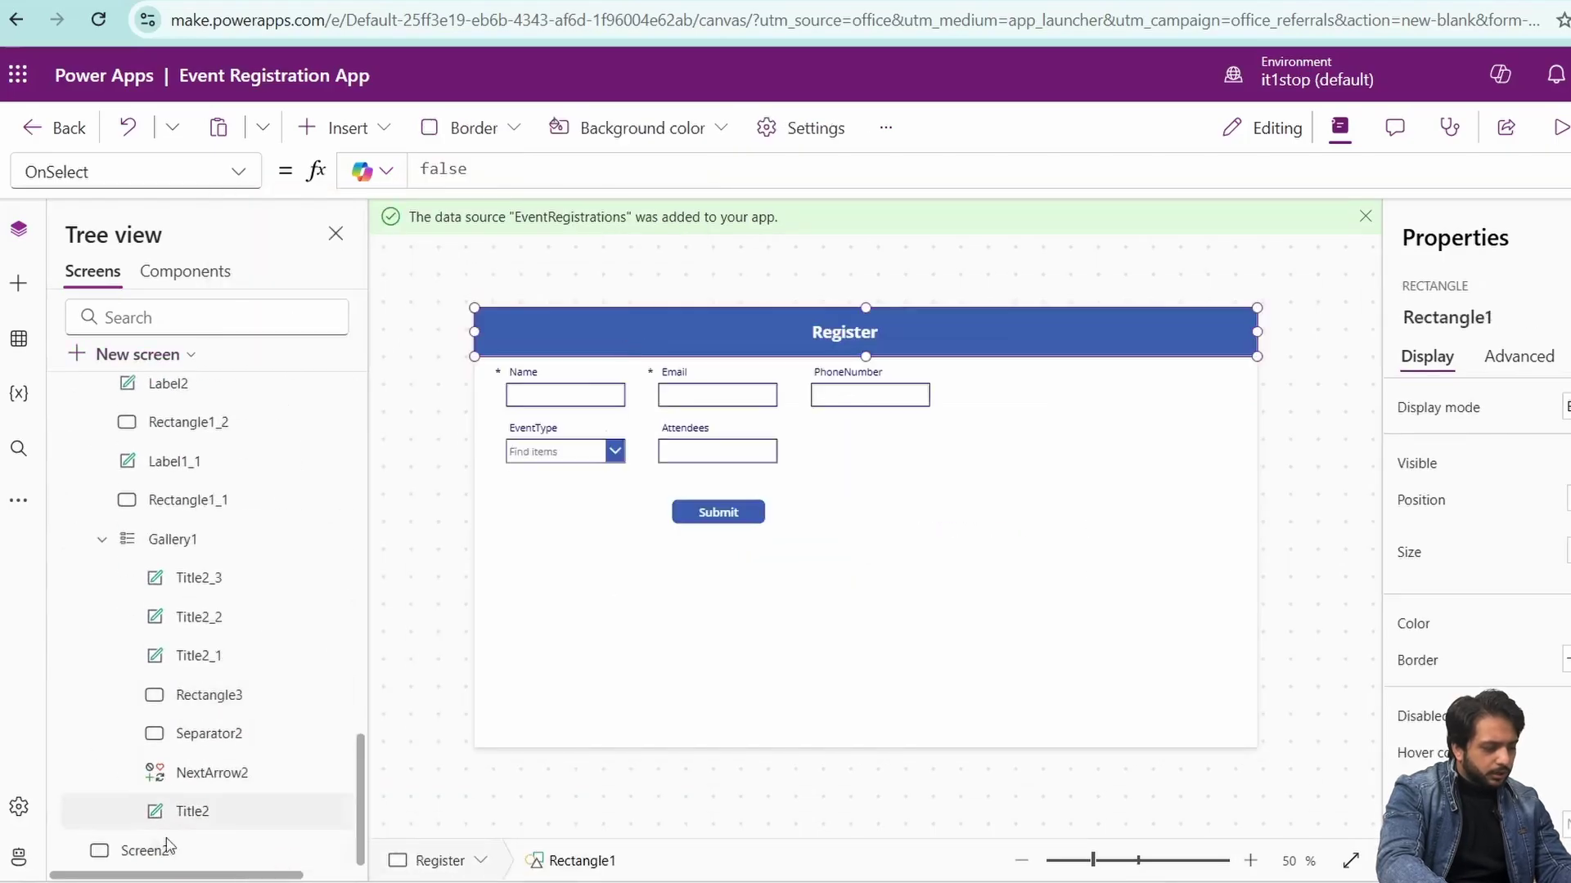
{"action": "left_click", "coordinate": [160, 845]}
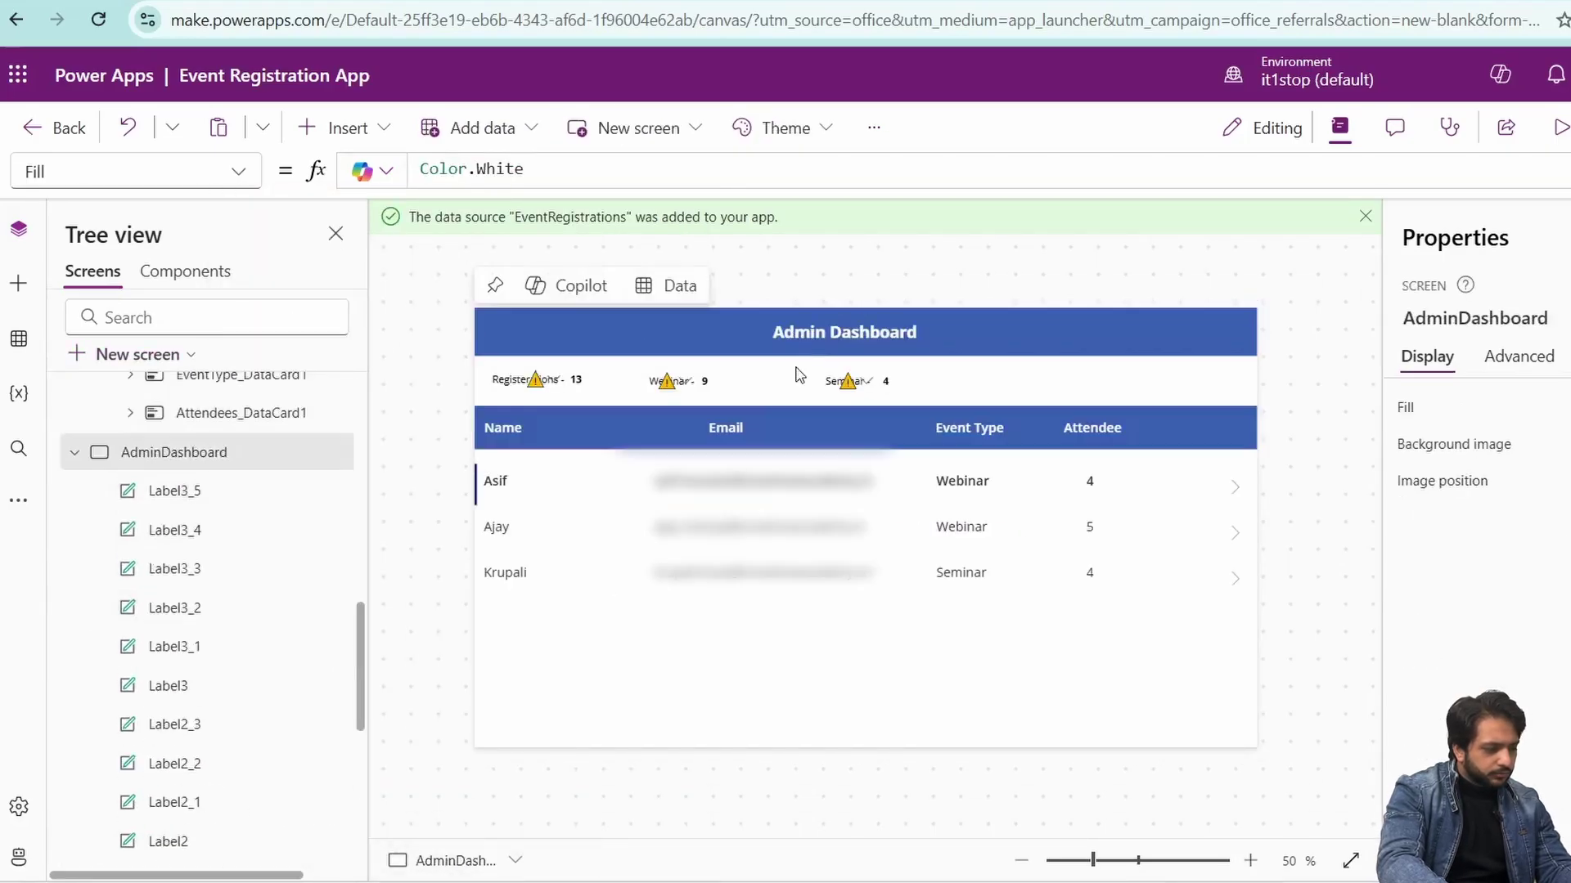
{"action": "left_click", "coordinate": [844, 332]}
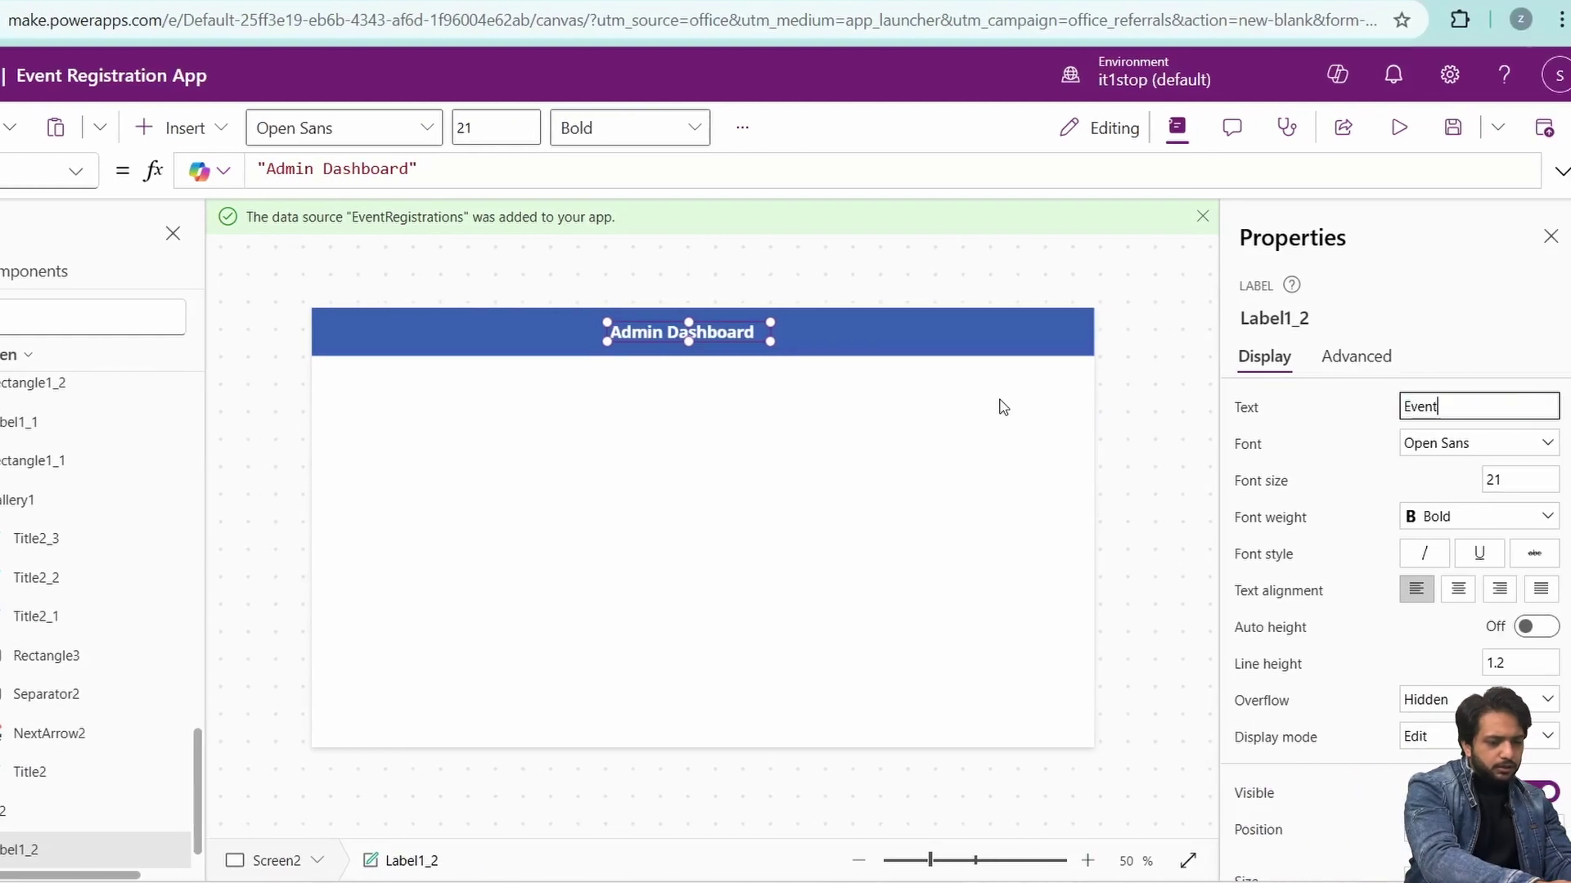
{"action": "type", "text": "s"}
{"action": "left_click", "coordinate": [1003, 406]}
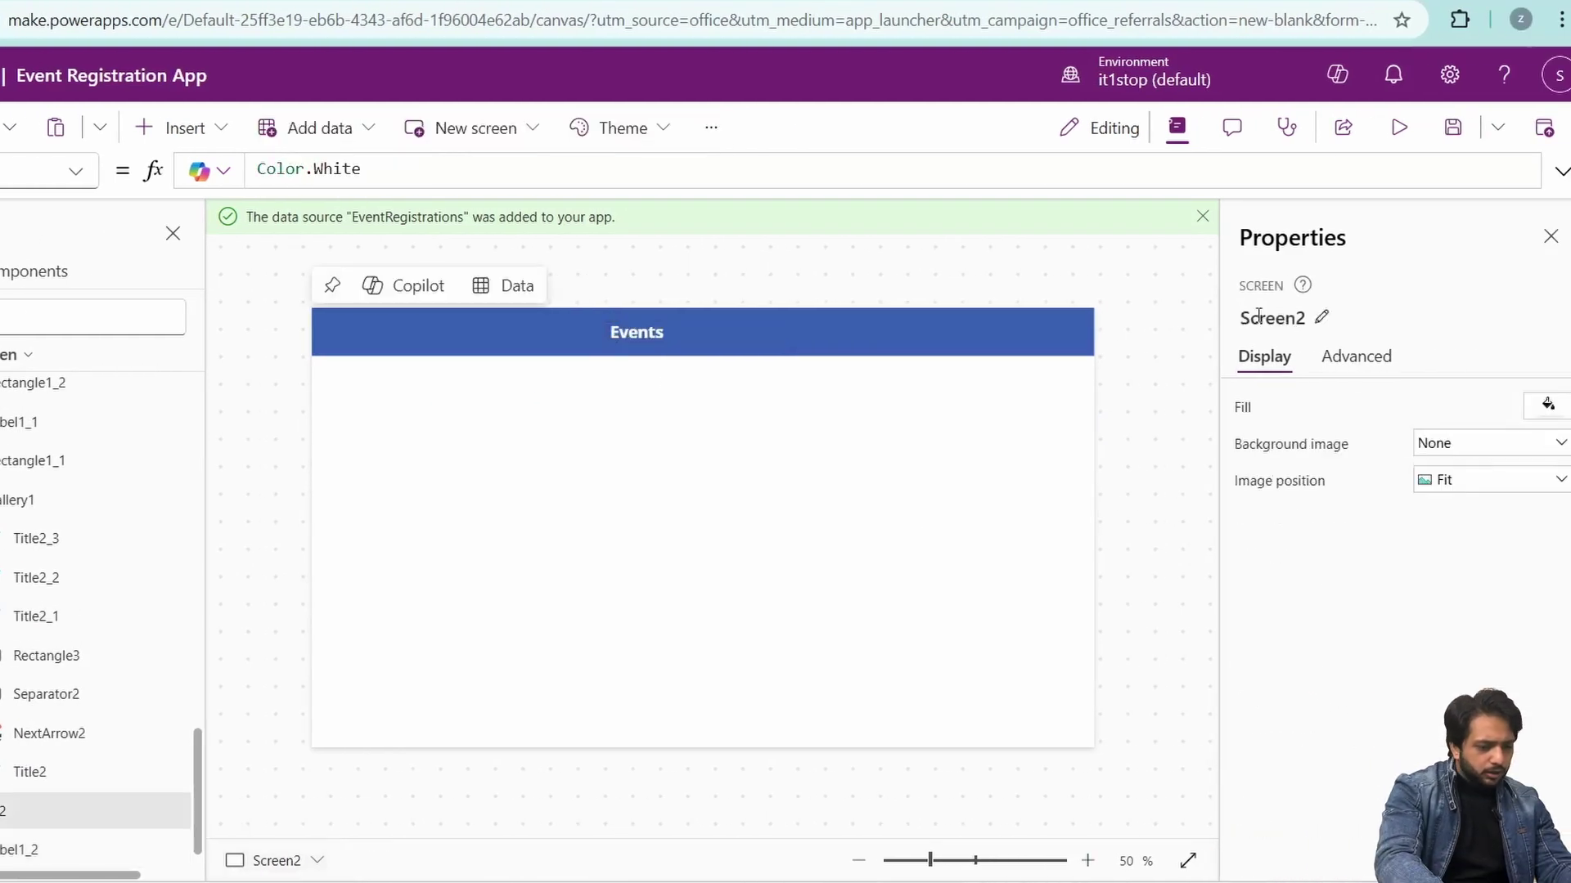
{"action": "left_click", "coordinate": [1313, 313]}
- Name the screen MainScreen and add a wide Register button with OnSelect Navigate(Register)
{"action": "type", "text": "MainSc"}
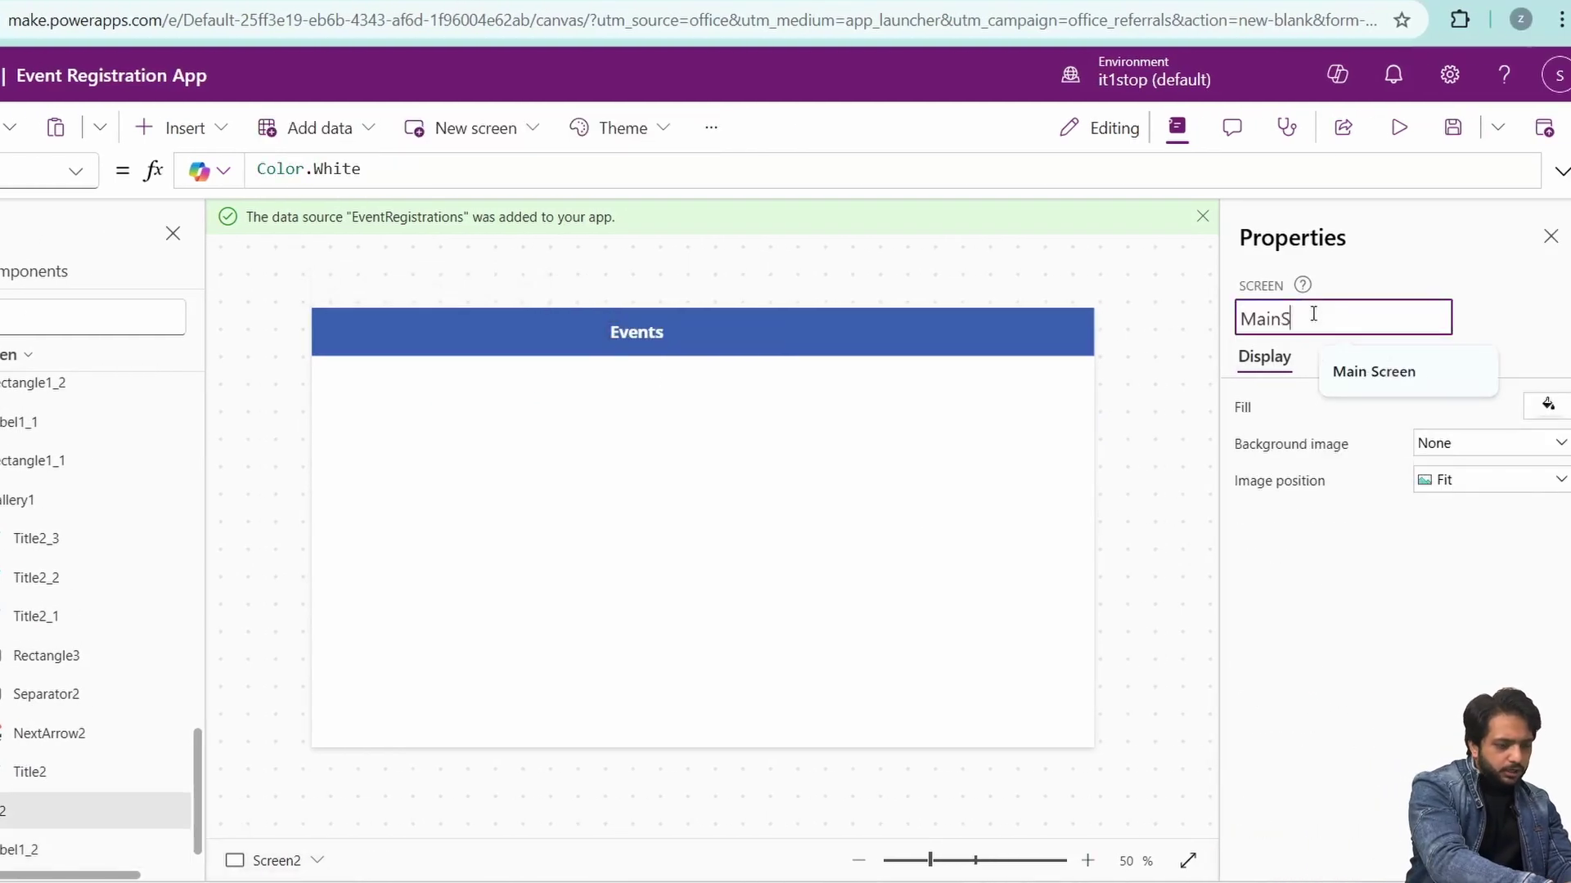
{"action": "type", "text": "re"}
{"action": "type", "text": "en"}
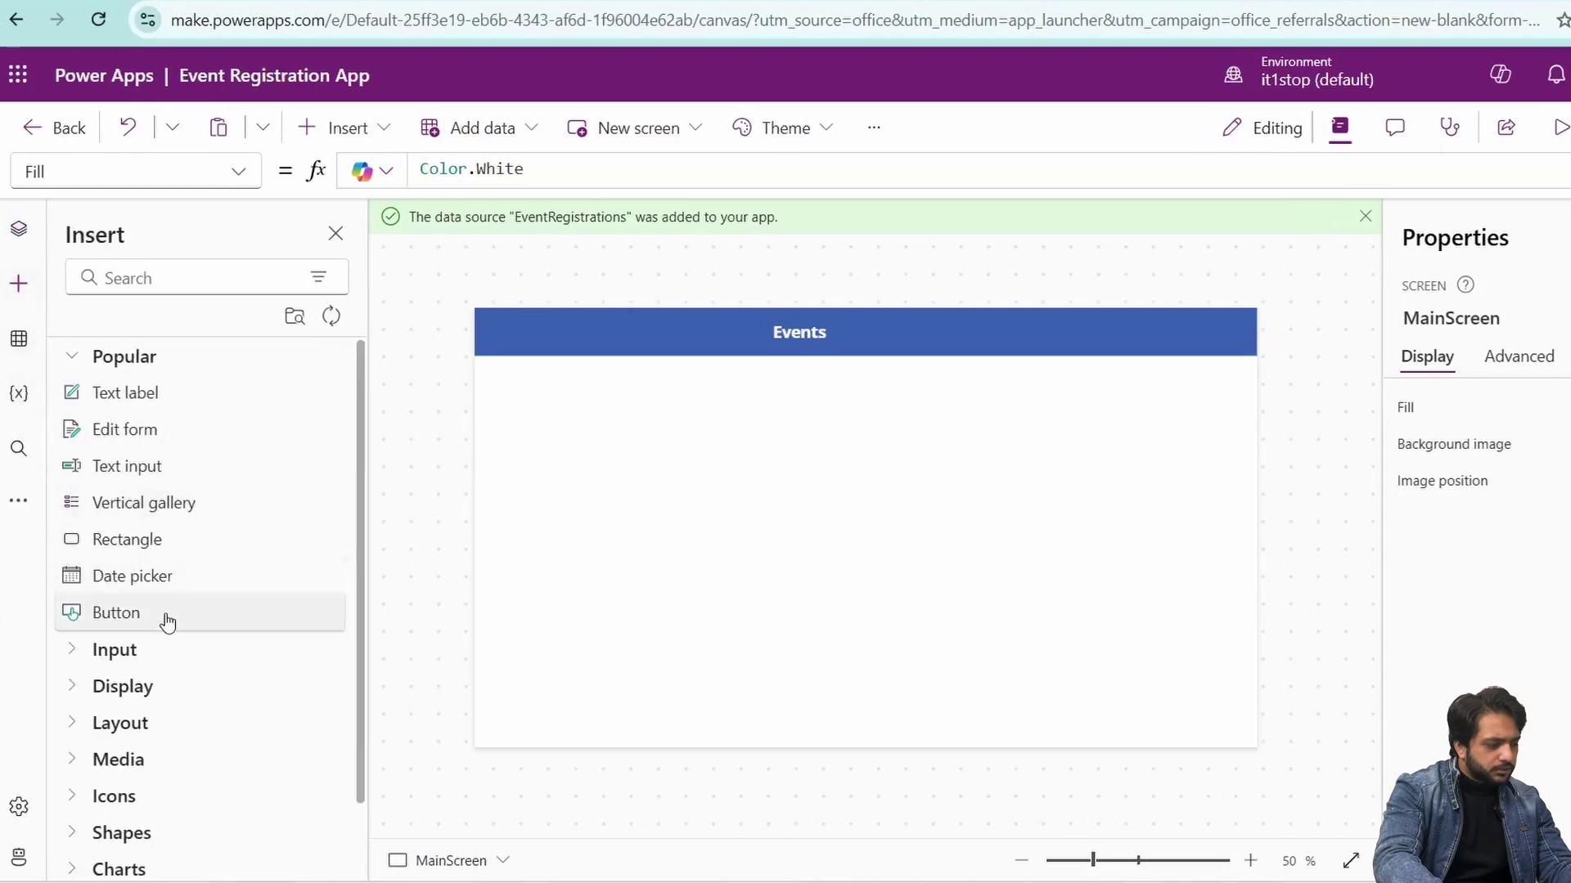
{"action": "left_click", "coordinate": [164, 619]}
{"action": "left_click_drag", "start_coordinate": [864, 467], "coordinate": [934, 461]}
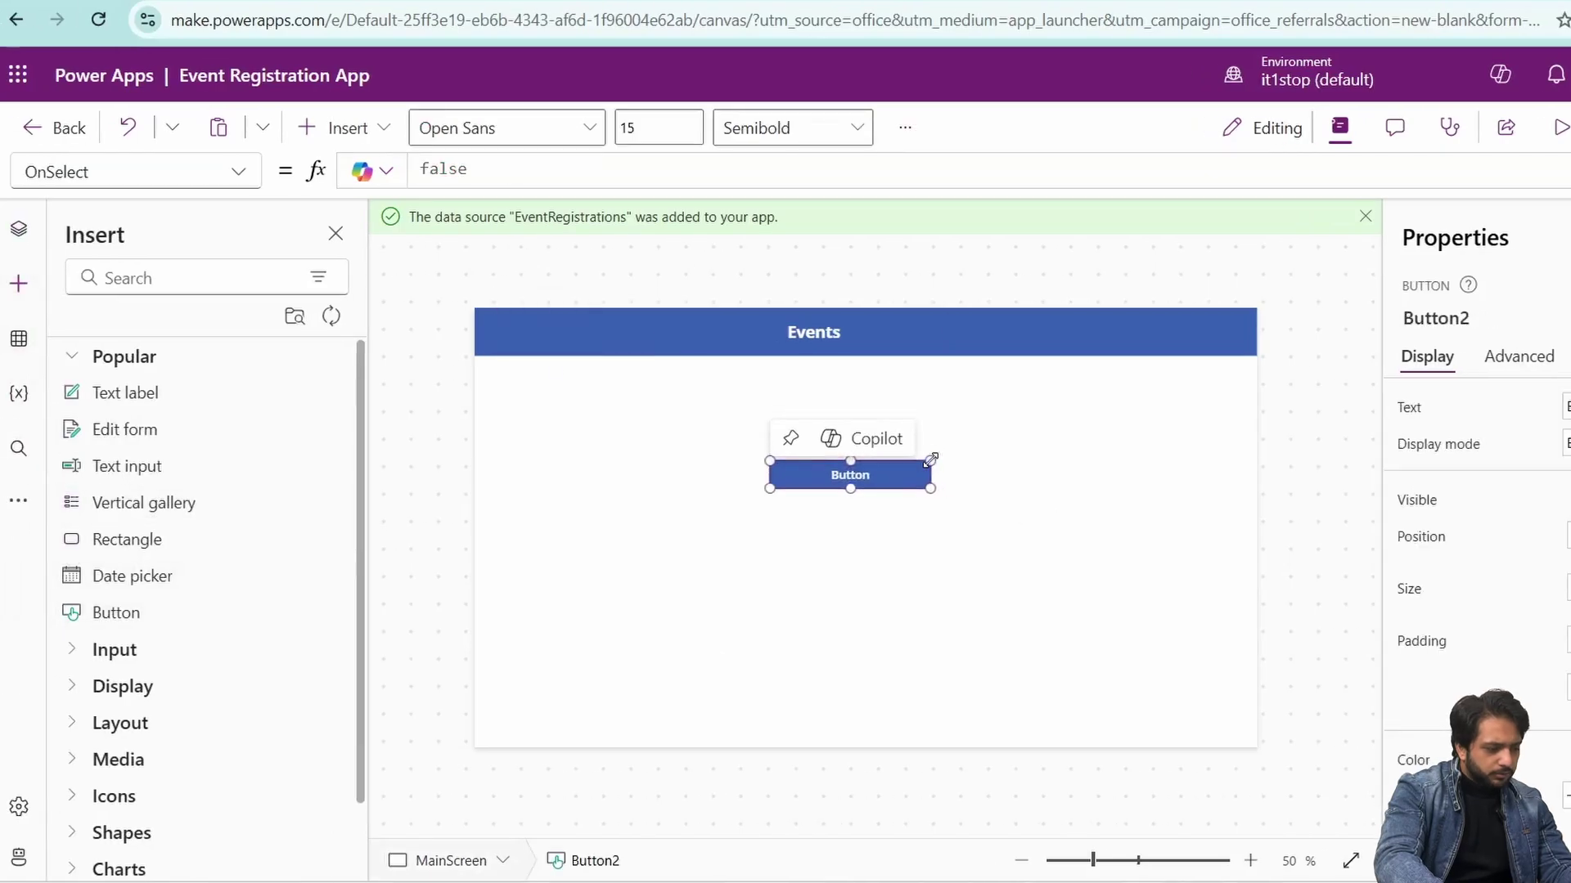
{"action": "double_click", "coordinate": [1557, 407]}
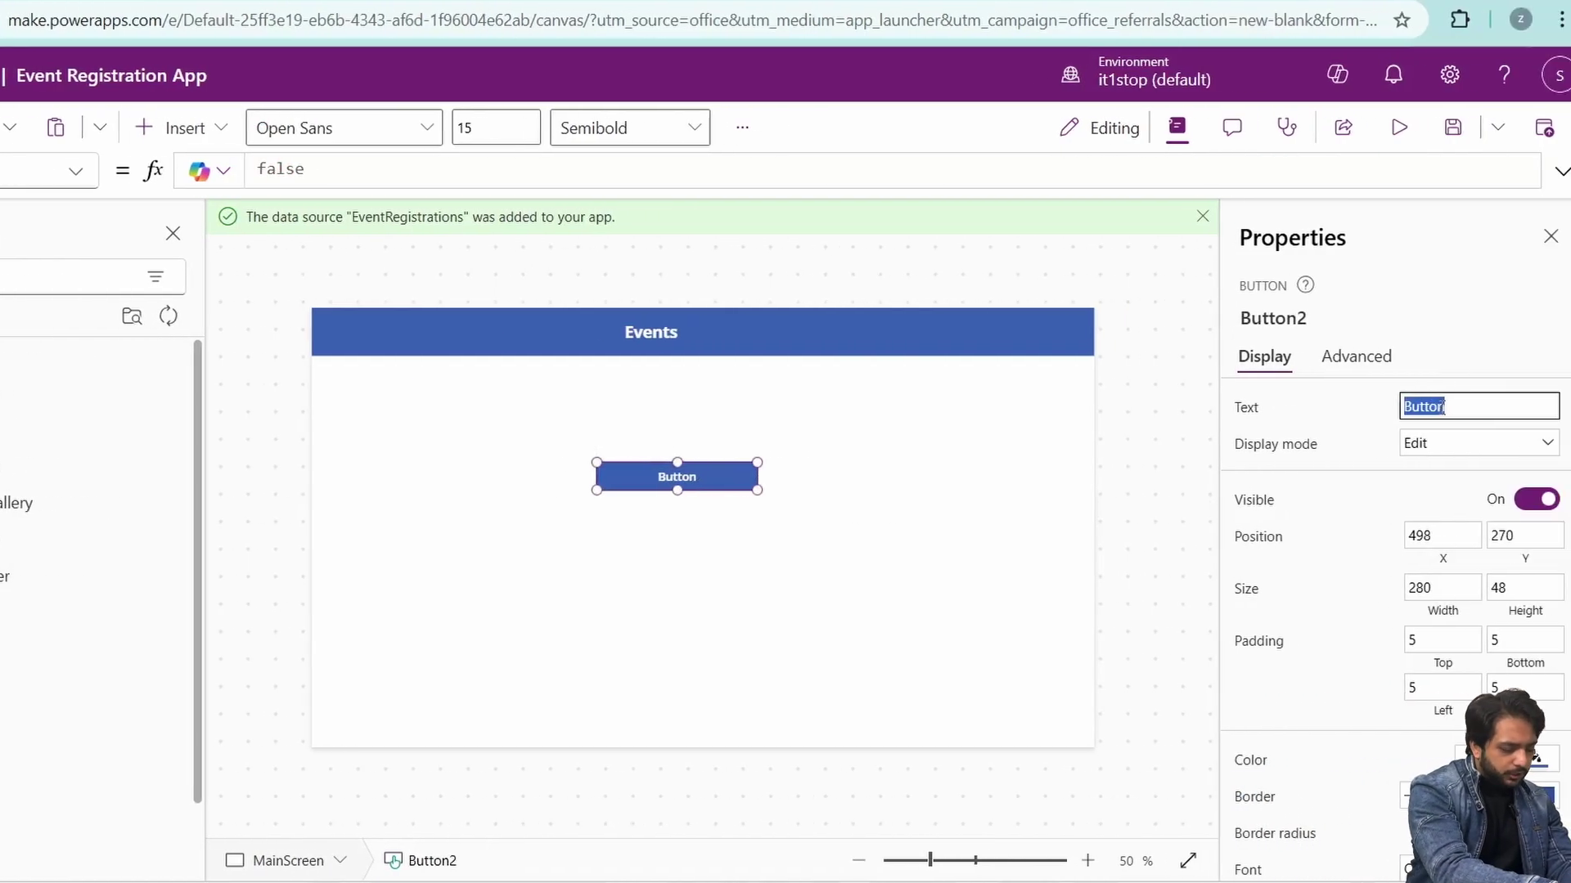
{"action": "type", "text": "Regis"}
{"action": "left_click", "coordinate": [1356, 356]}
{"action": "left_click", "coordinate": [364, 168]}
{"action": "key", "text": "ctrl+a"}
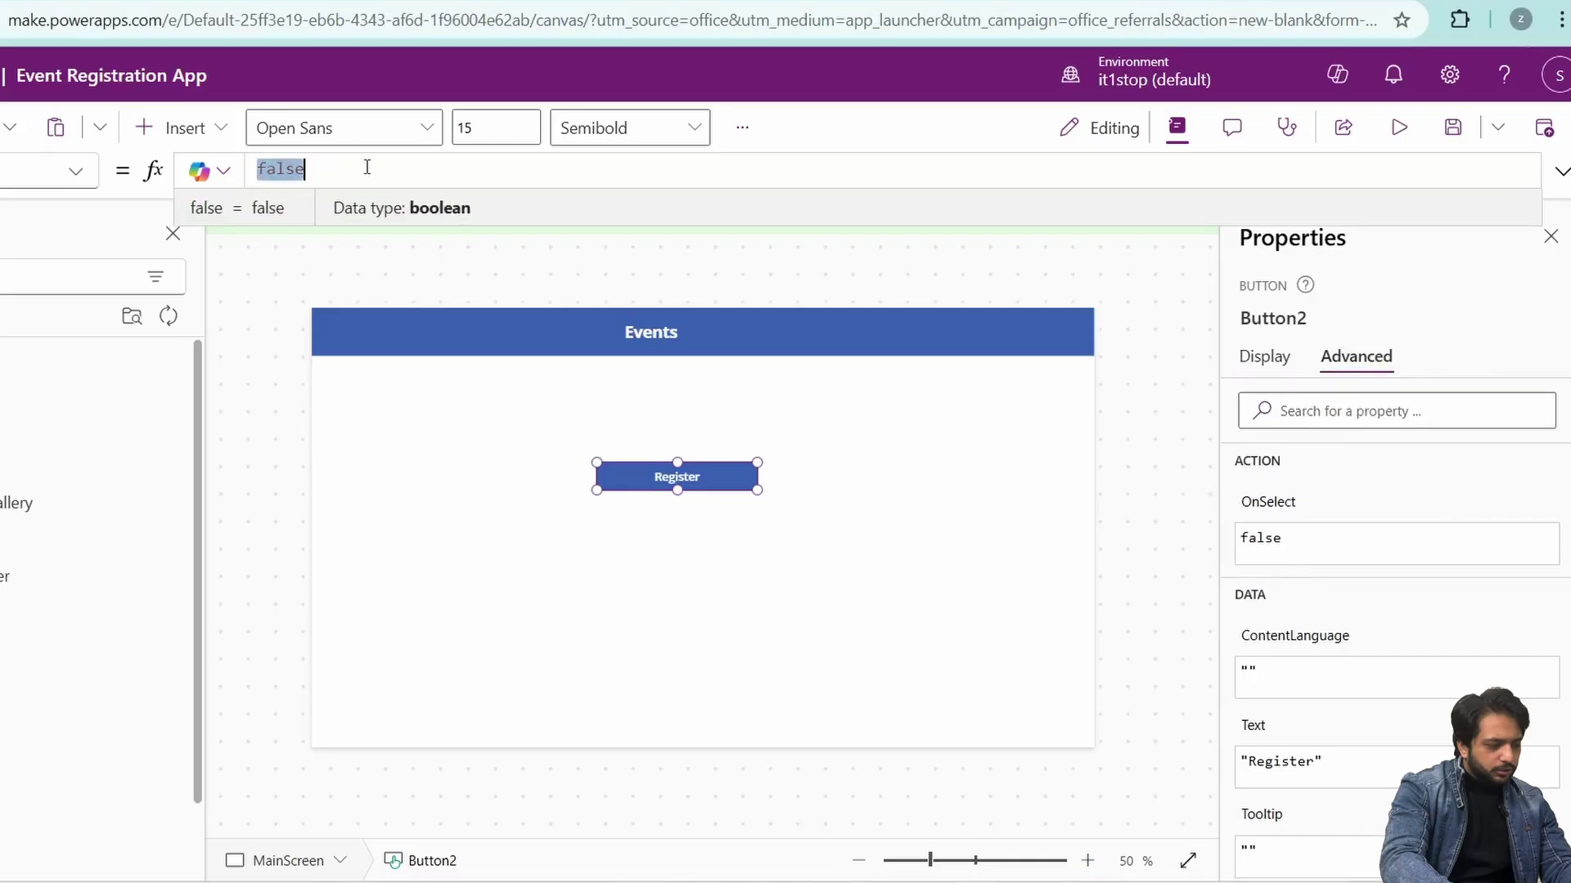
{"action": "type", "text": "Navigate(Register"}
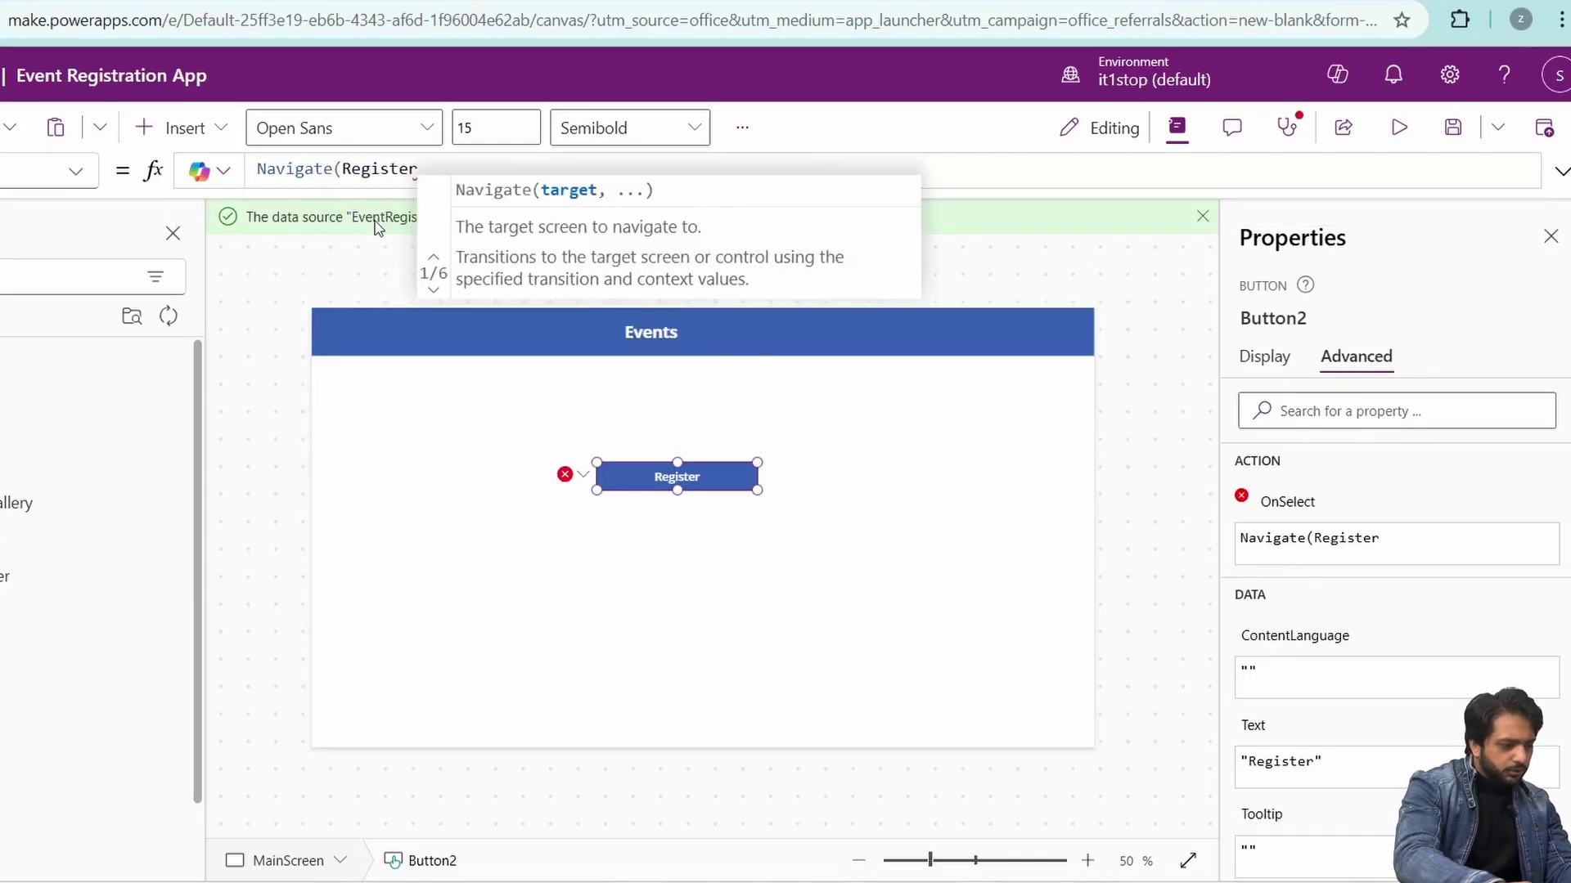
{"action": "type", "text": ");"}
- Duplicate it as a Dashboard button with OnSelect Navigate(AdminDashboard)
{"action": "right_click", "coordinate": [670, 481]}
{"action": "left_click", "coordinate": [714, 545]}
{"action": "left_click", "coordinate": [680, 583]}
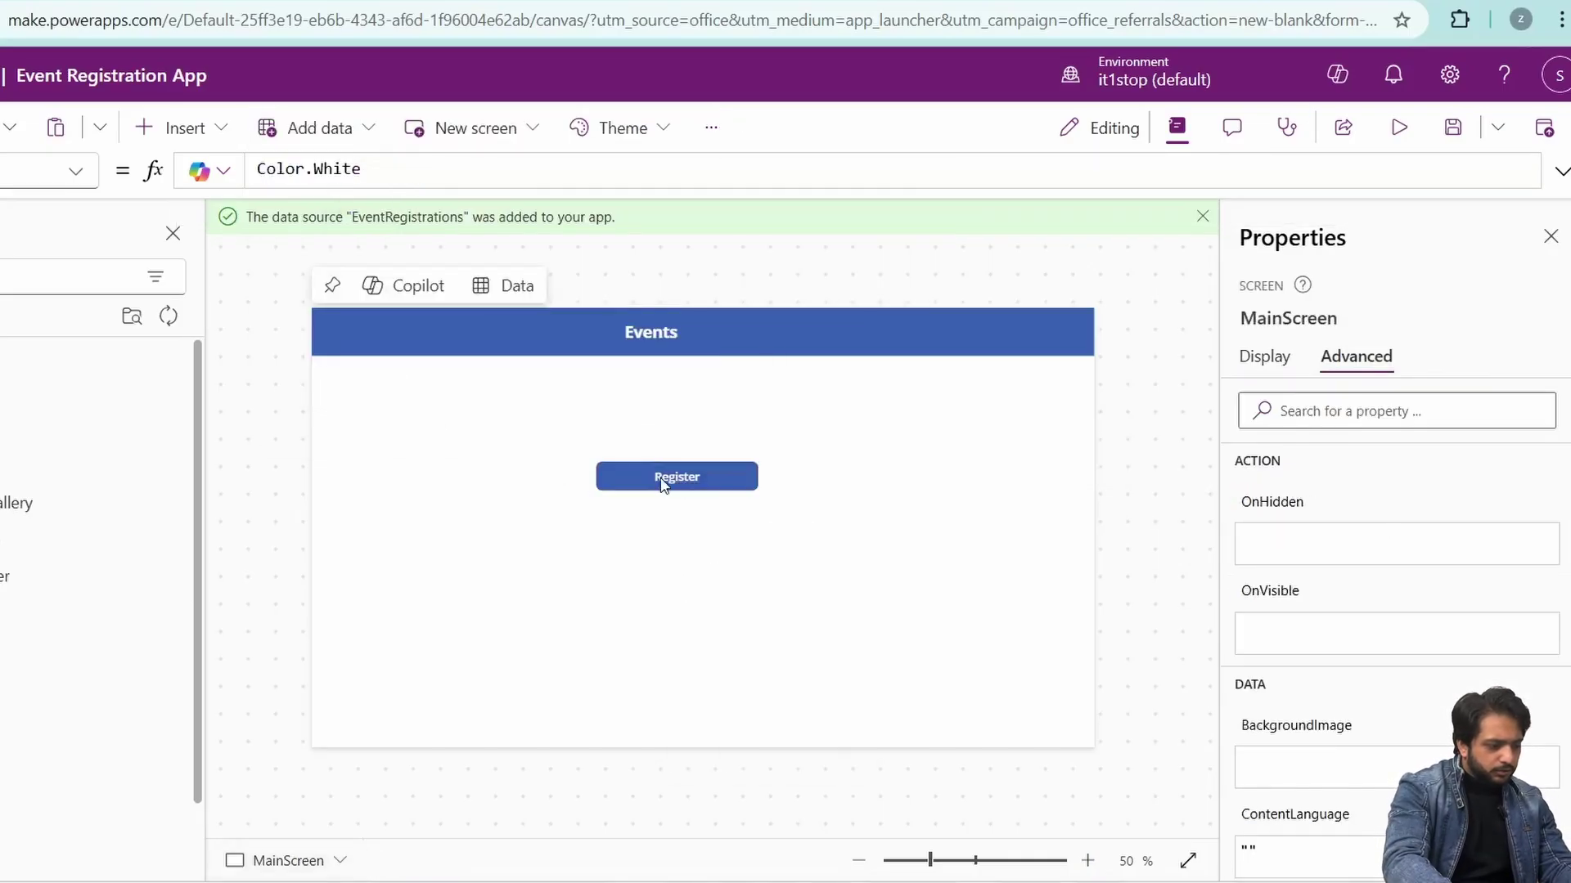
{"action": "key", "text": "ctrl+v"}
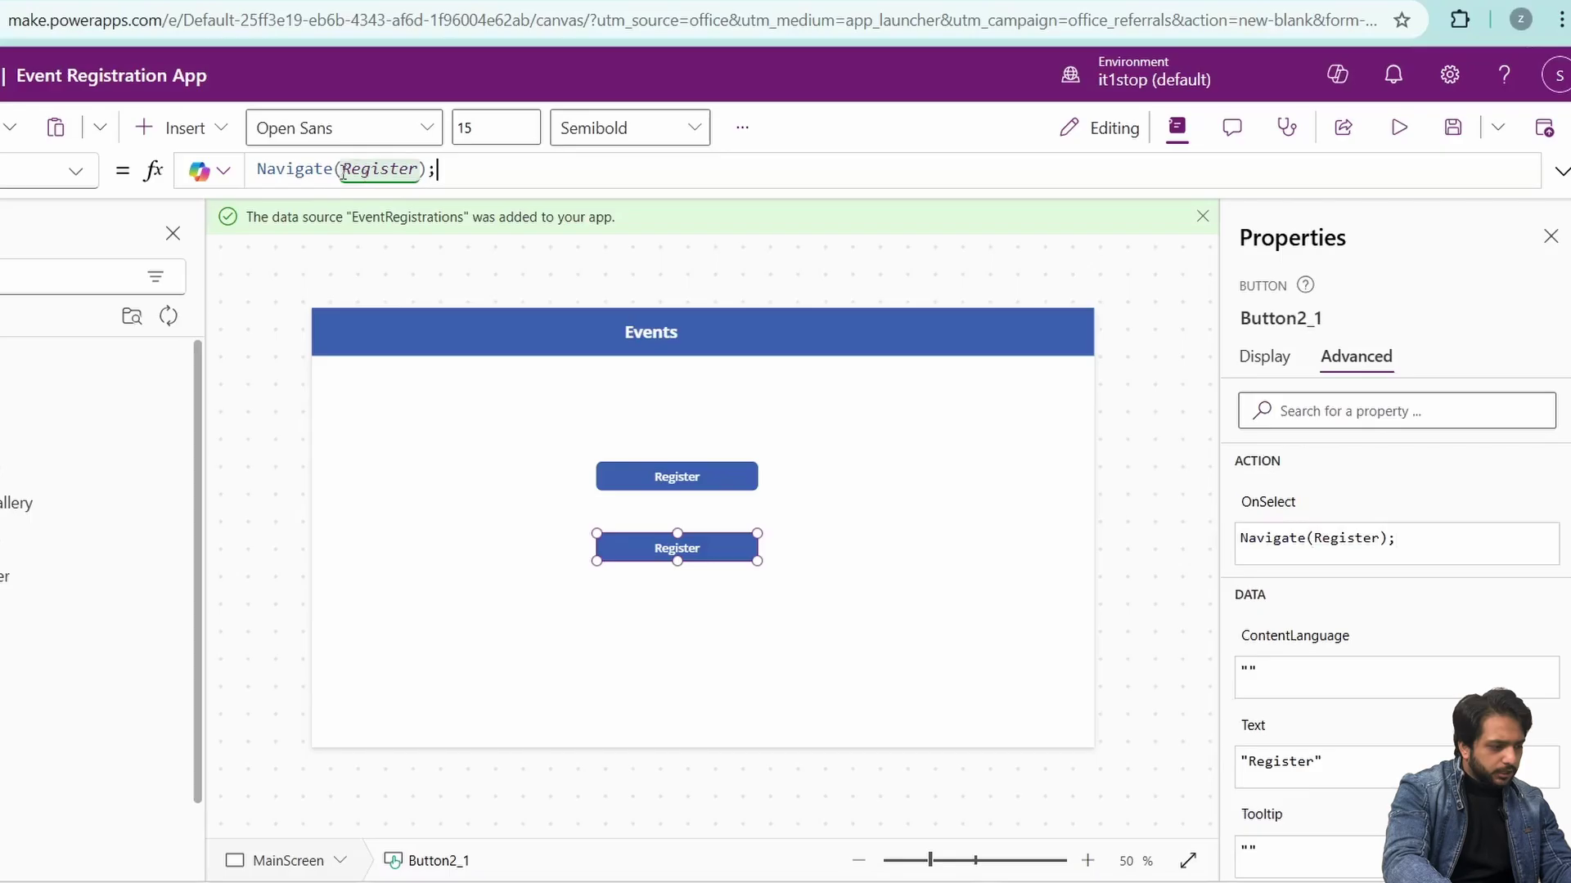
{"action": "double_click", "coordinate": [343, 173]}
{"action": "type", "text": "AdminDashboard"}
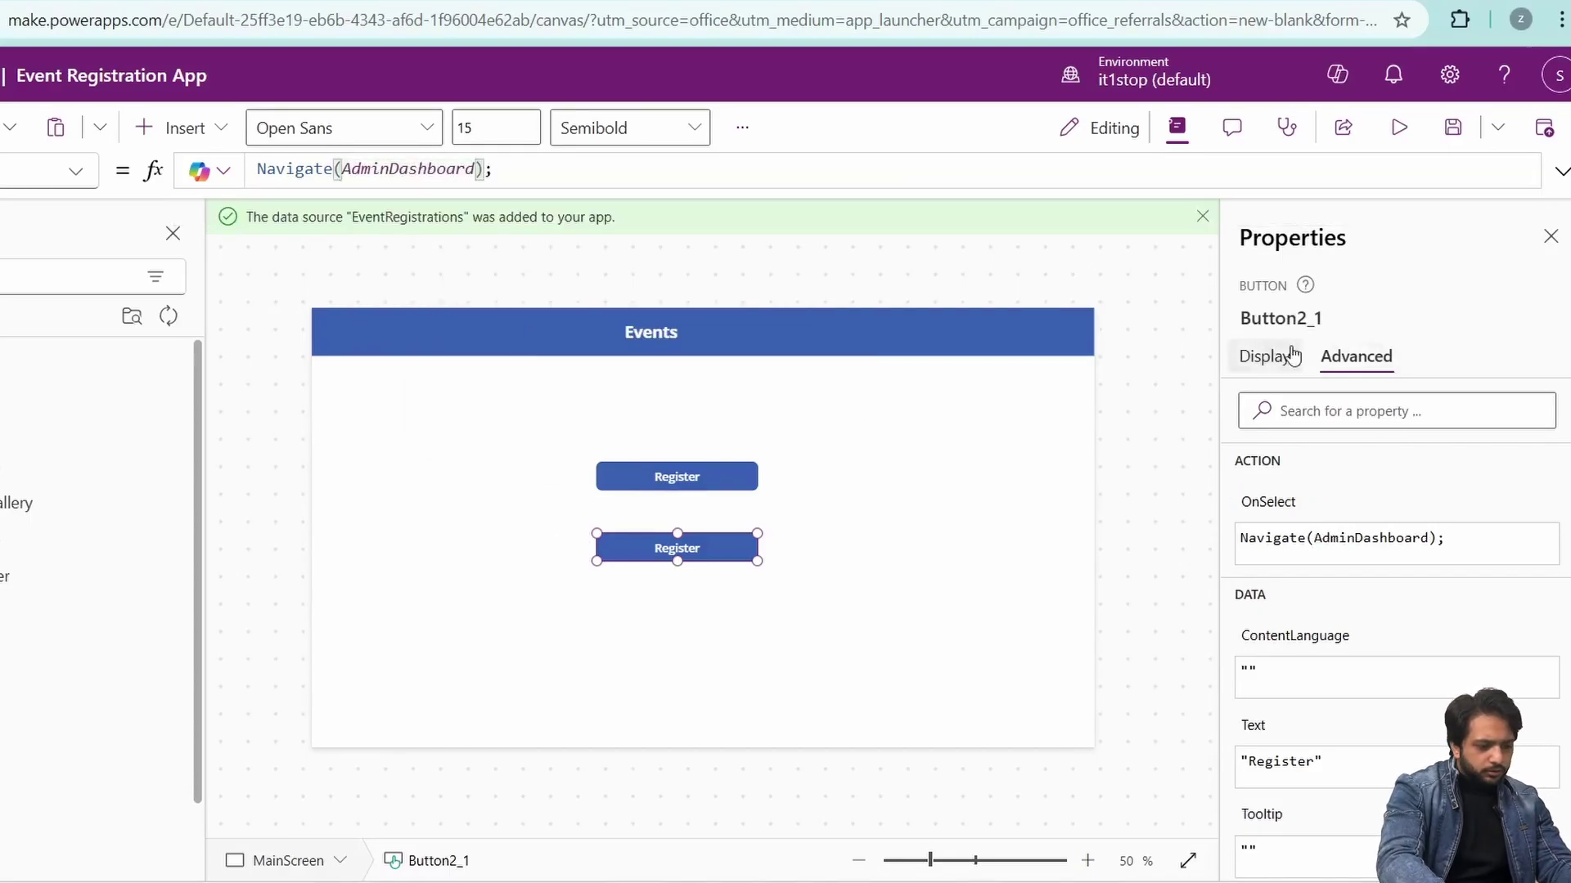
{"action": "left_click", "coordinate": [1292, 353]}
{"action": "left_click", "coordinate": [1422, 409]}
{"action": "type", "text": "Da"}
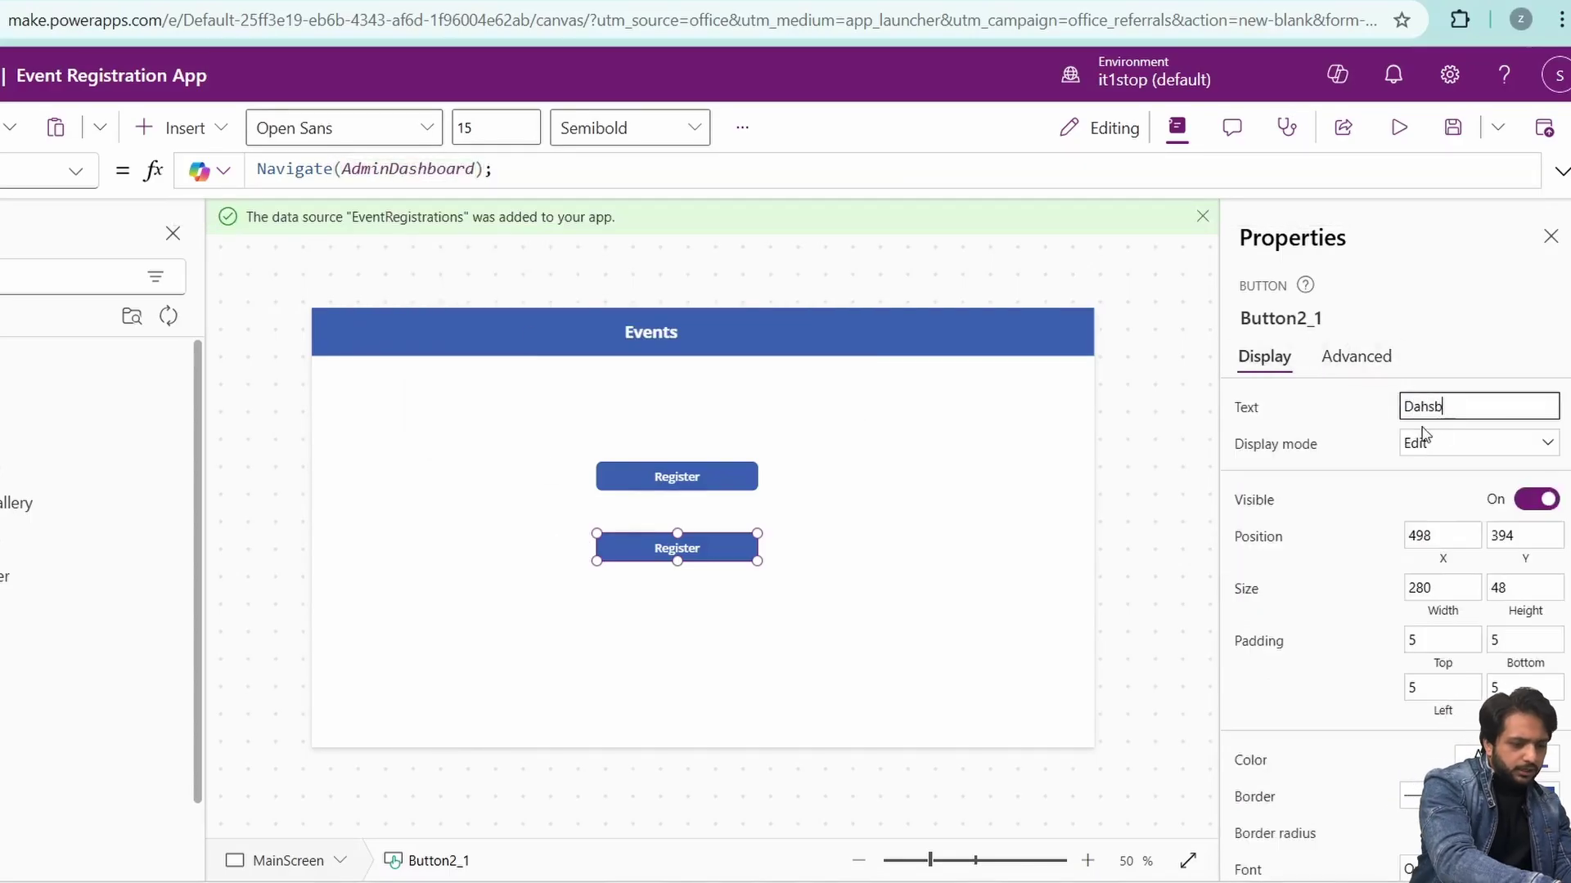
{"action": "type", "text": "shboard"}
{"action": "left_click", "coordinate": [900, 655]}
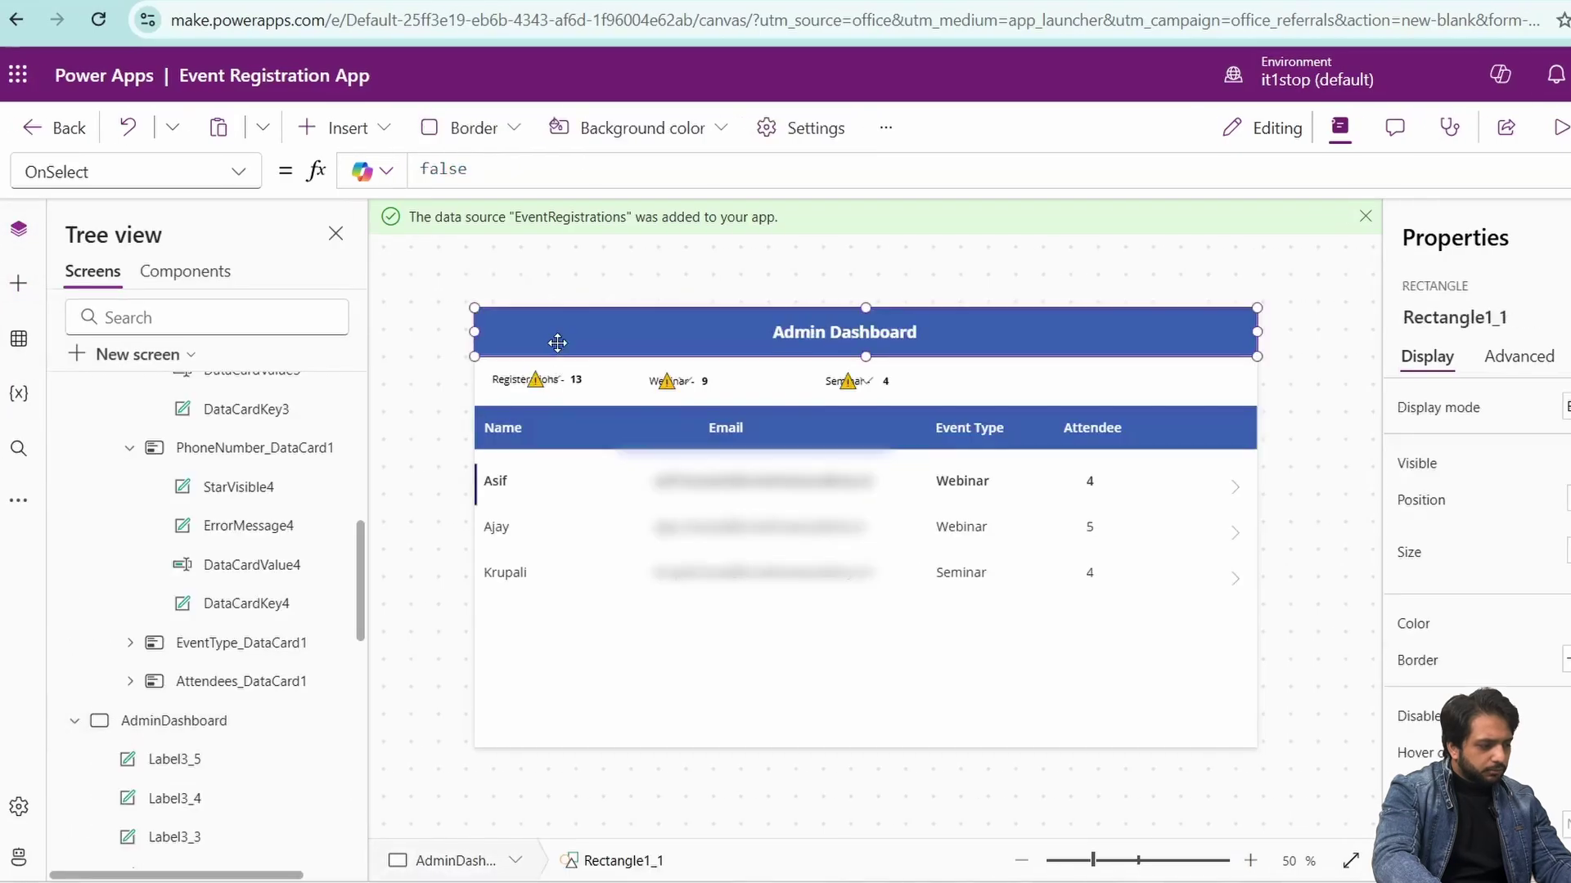
- Add a Back arrow to the Admin Dashboard header with OnSelect Navigate(MainScreen)
{"action": "left_click", "coordinate": [18, 284]}
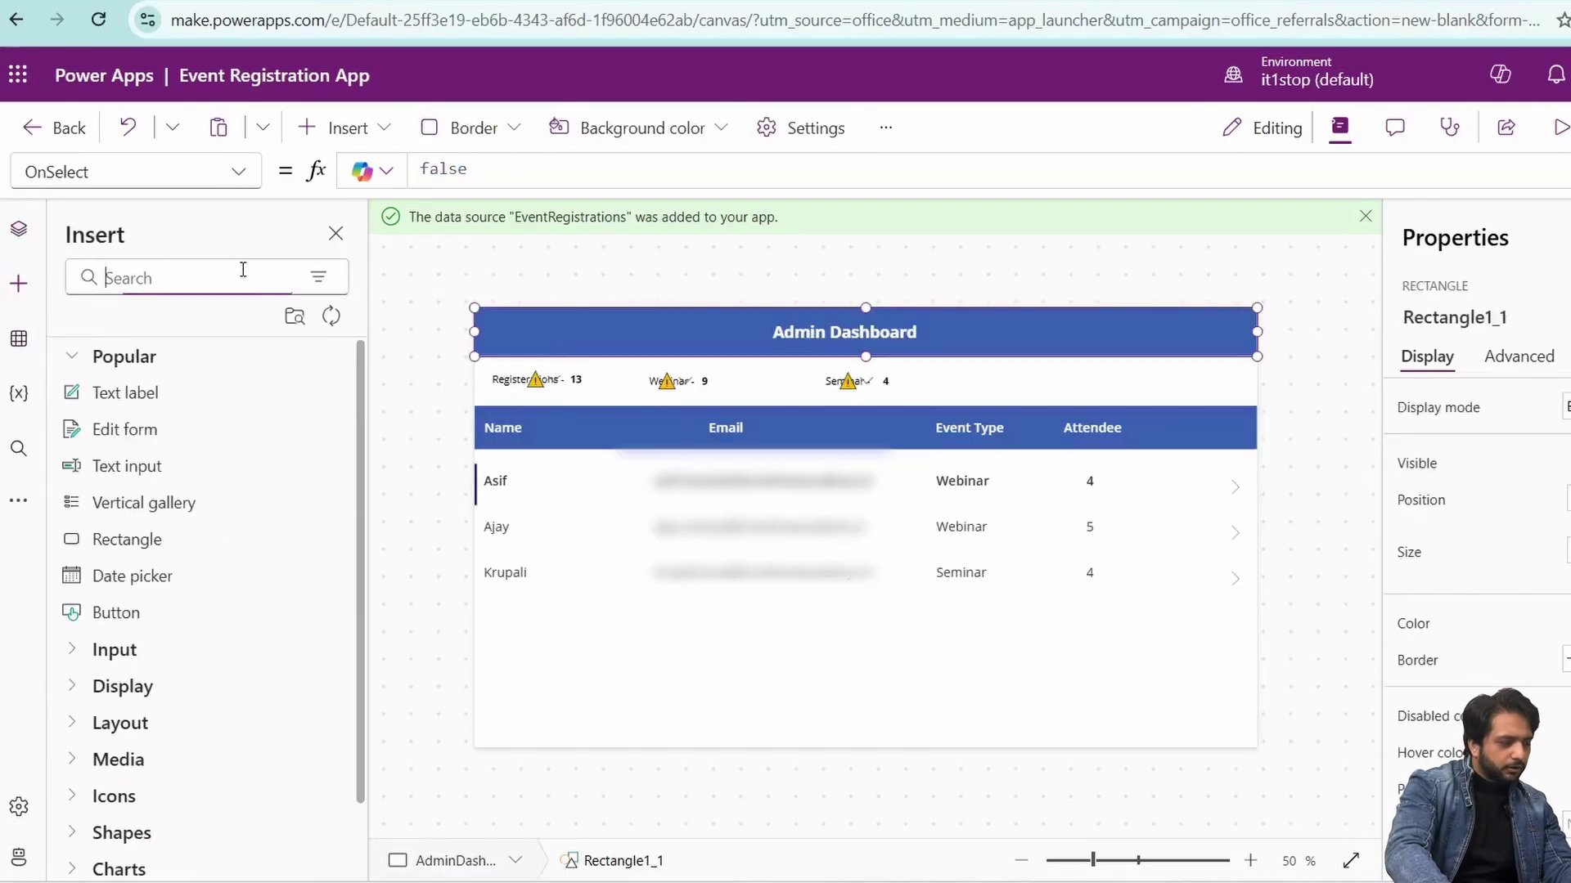
{"action": "type", "text": "back"}
{"action": "left_click_drag", "start_coordinate": [131, 393], "coordinate": [502, 326]}
{"action": "left_click", "coordinate": [1513, 356]}
{"action": "left_click", "coordinate": [667, 161]}
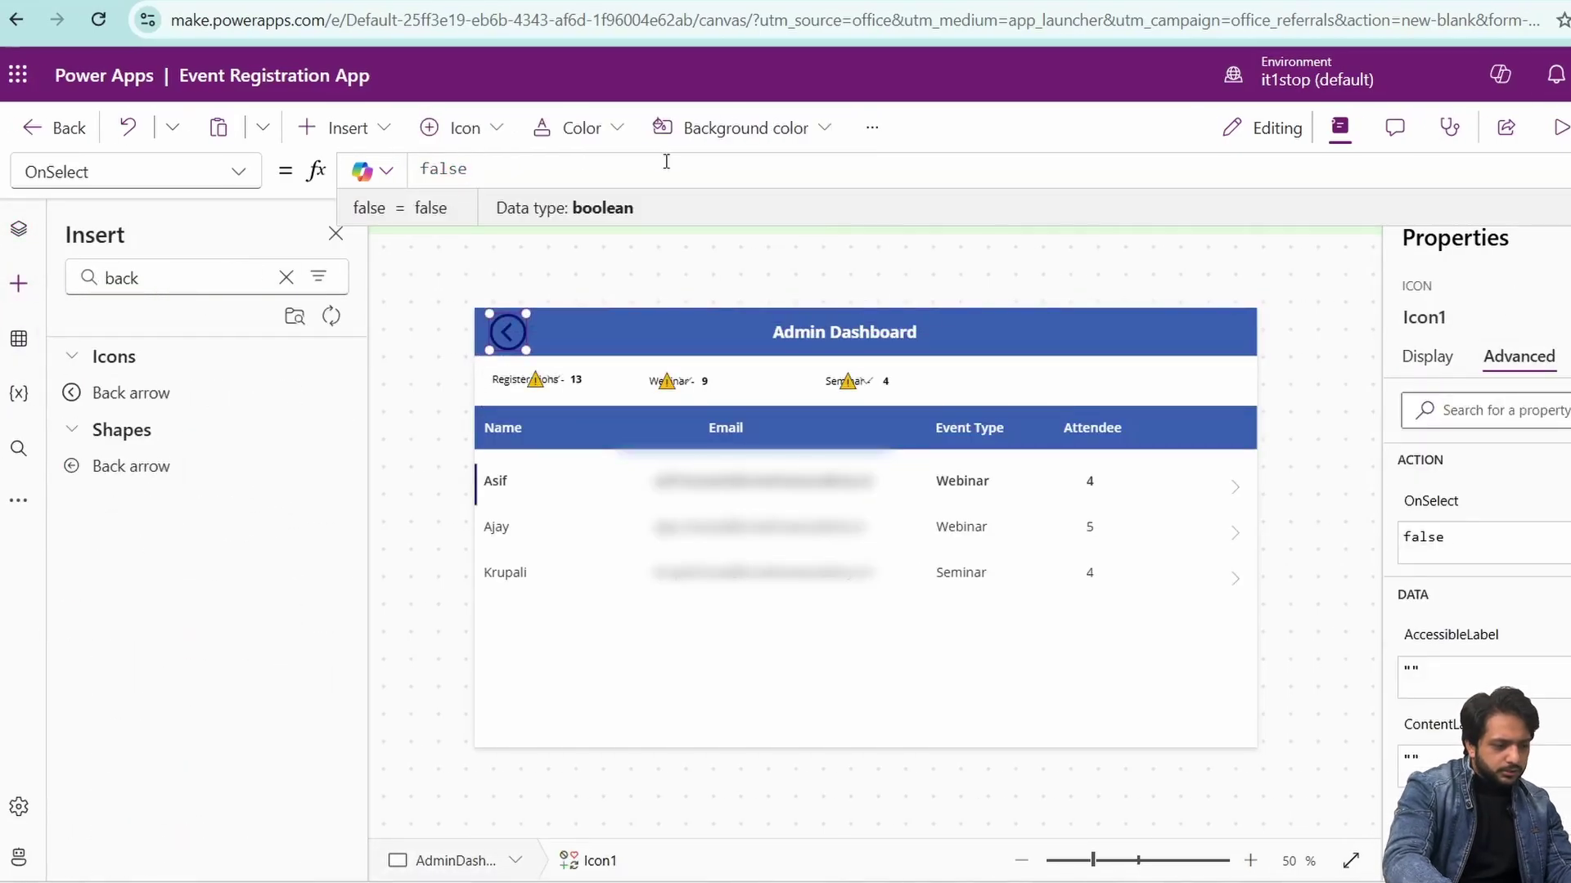
{"action": "key", "text": "ctrl+a"}
{"action": "type", "text": "Navigate("}
{"action": "key", "text": "Tab"}
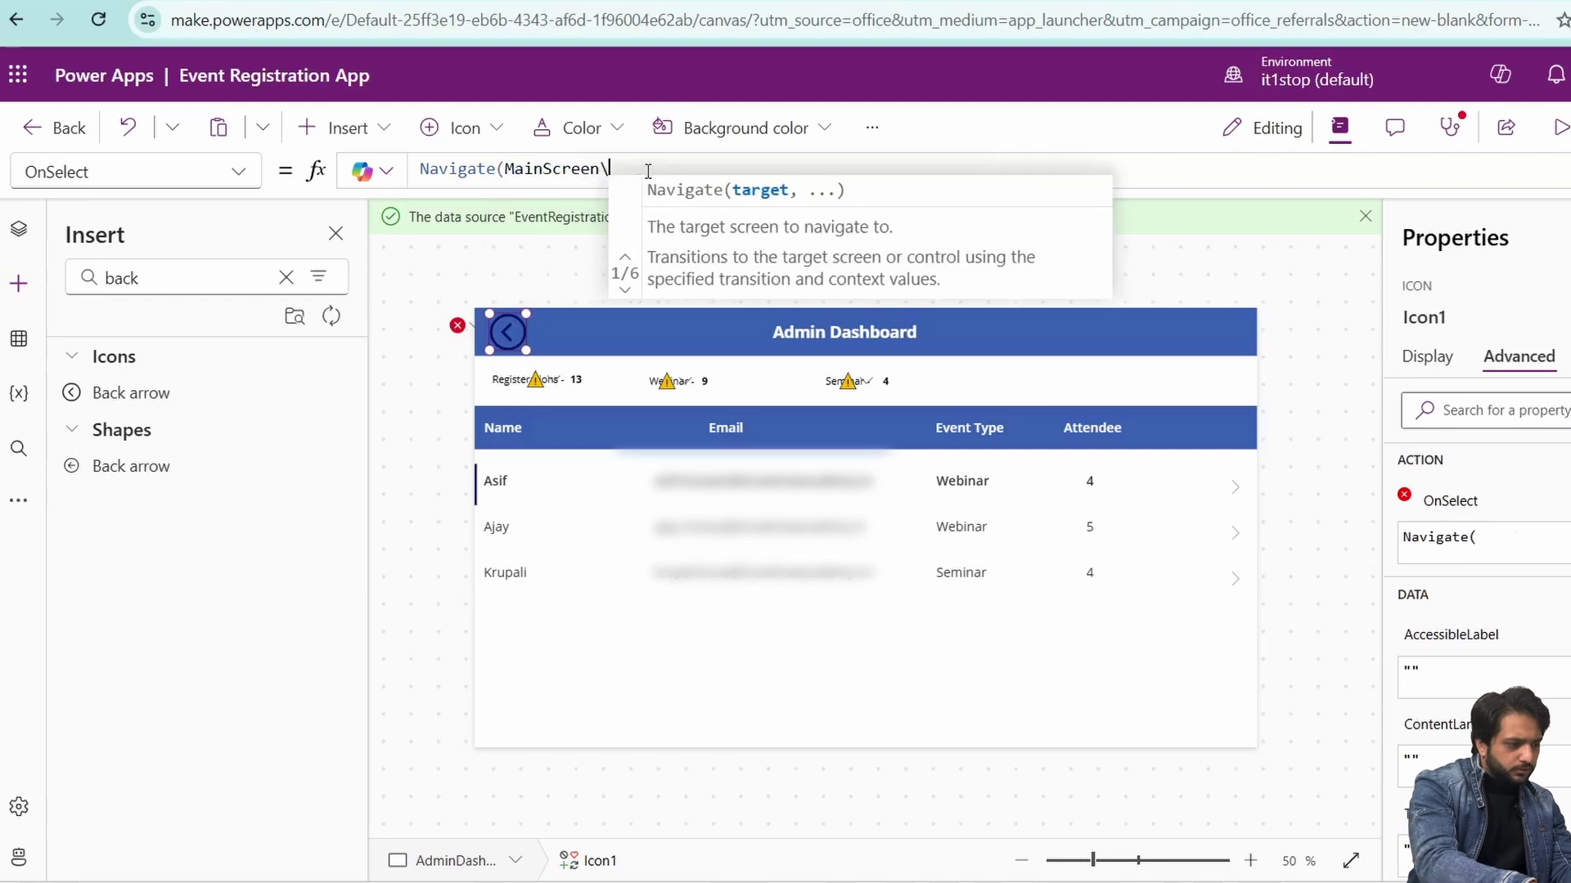
{"action": "type", "text": ");"}
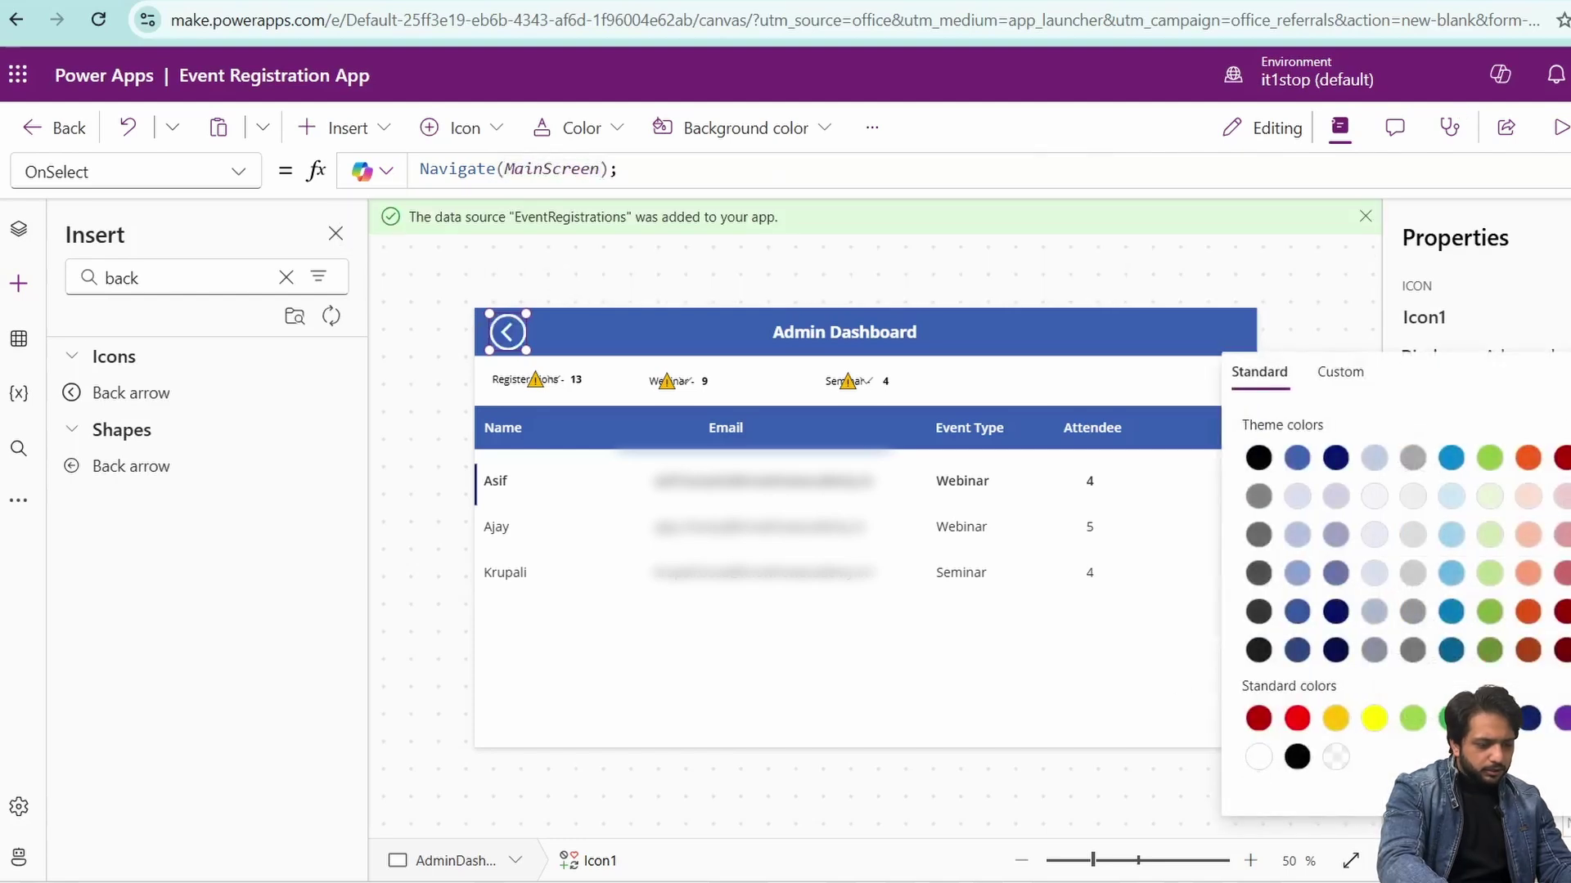
- Copy the back arrow onto the Register screen's header
{"action": "right_click", "coordinate": [506, 334]}
{"action": "left_click", "coordinate": [545, 396]}
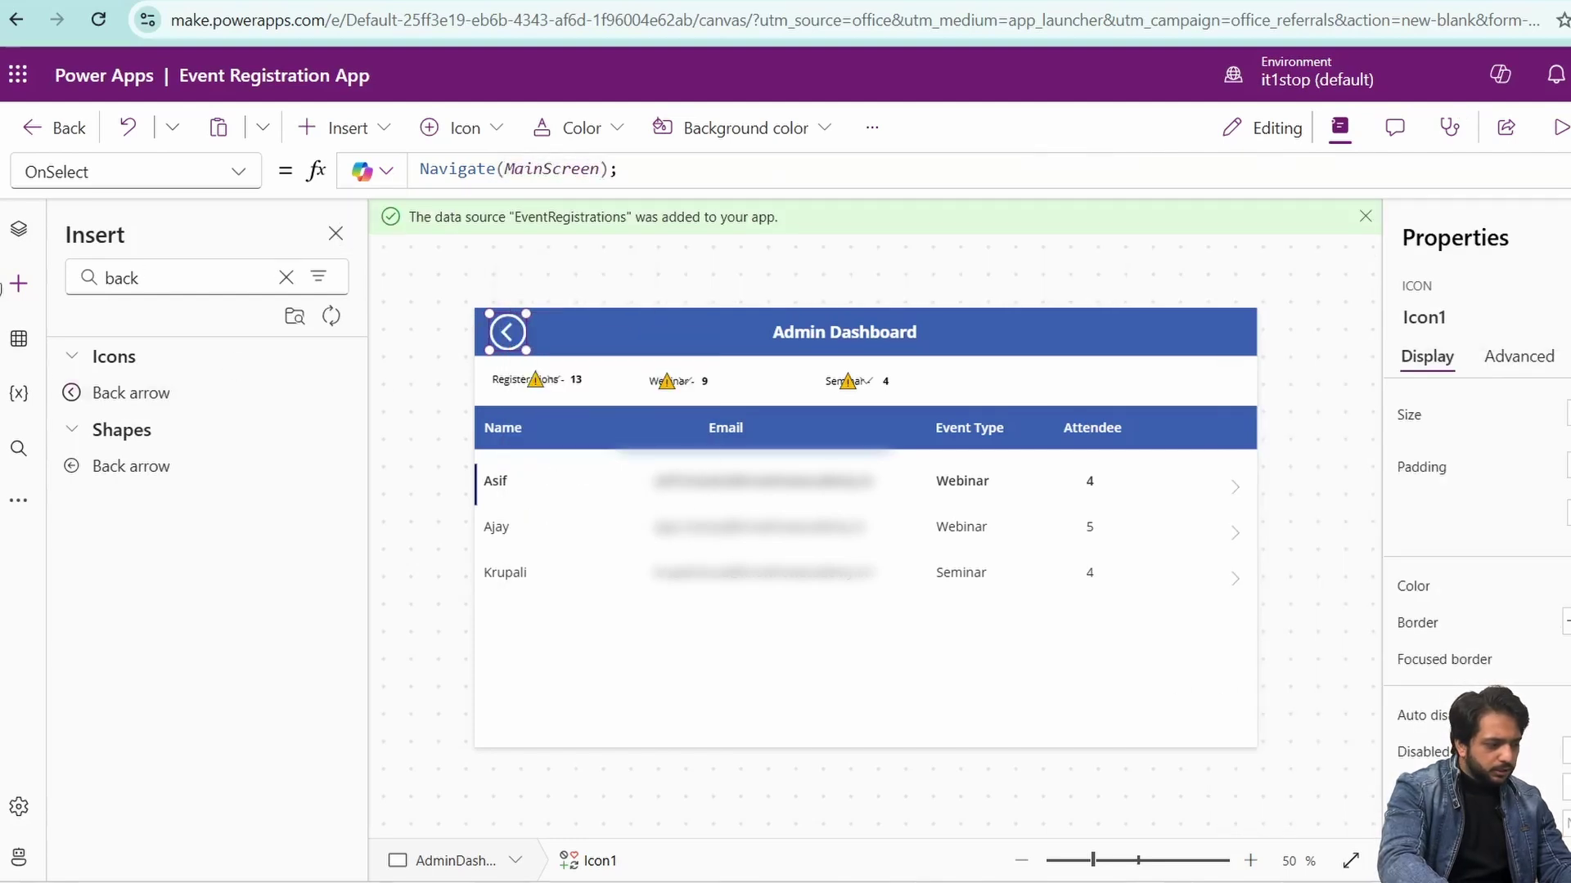
{"action": "left_click", "coordinate": [18, 229]}
{"action": "left_click", "coordinate": [245, 438]}
{"action": "left_click", "coordinate": [591, 331]}
{"action": "key", "text": "ctrl+v"}
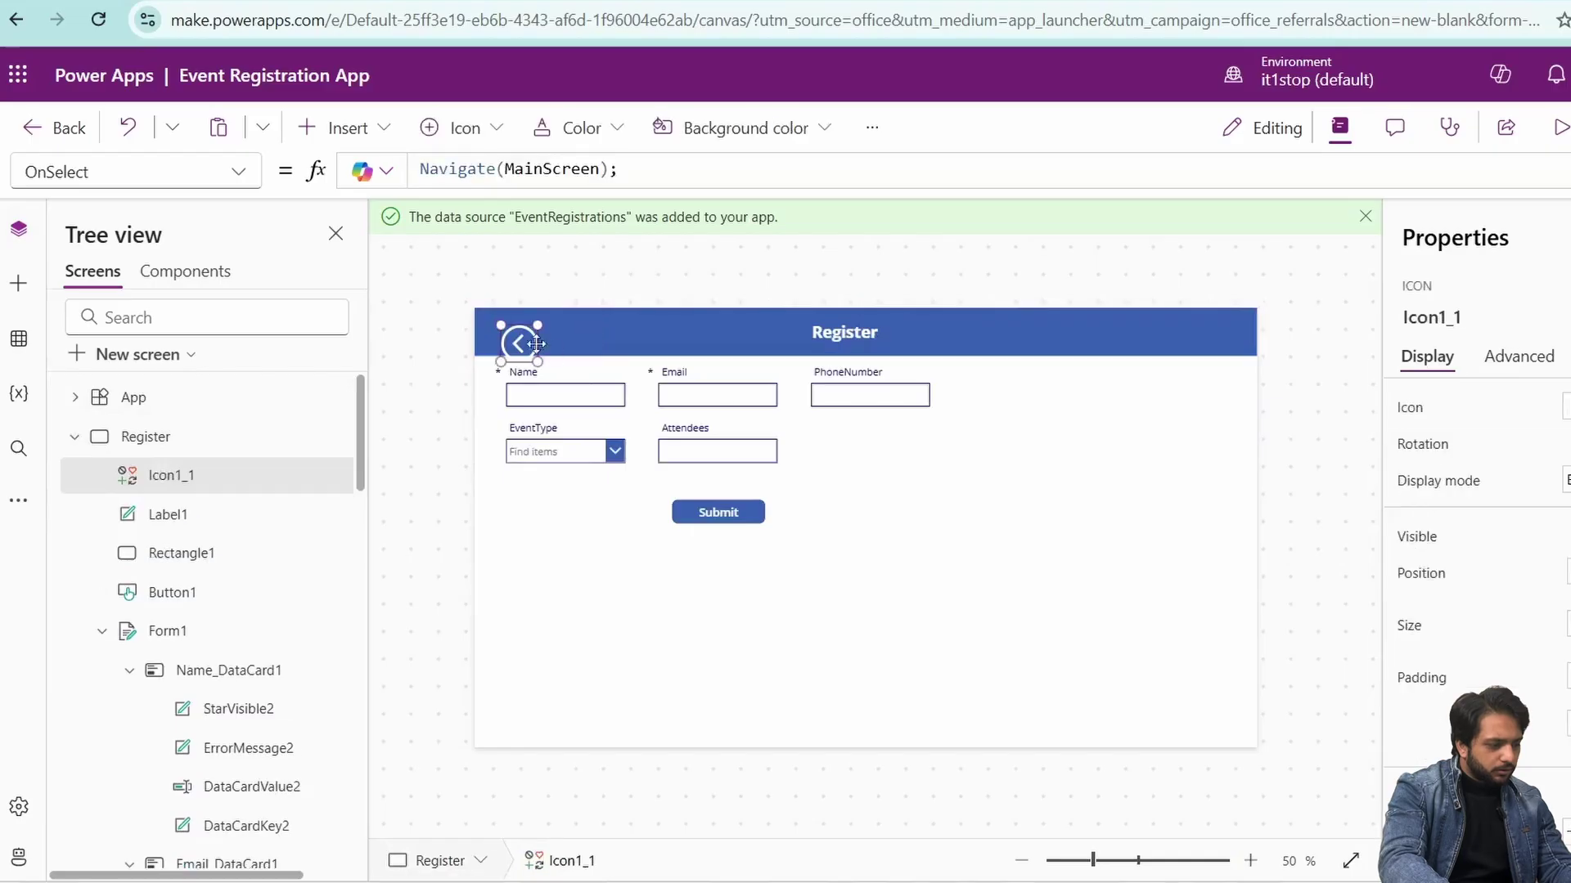
- Preview from Register and confirm the back arrow returns to the Events screen
{"action": "key", "text": "F5"}
{"action": "left_click", "coordinate": [344, 203]}
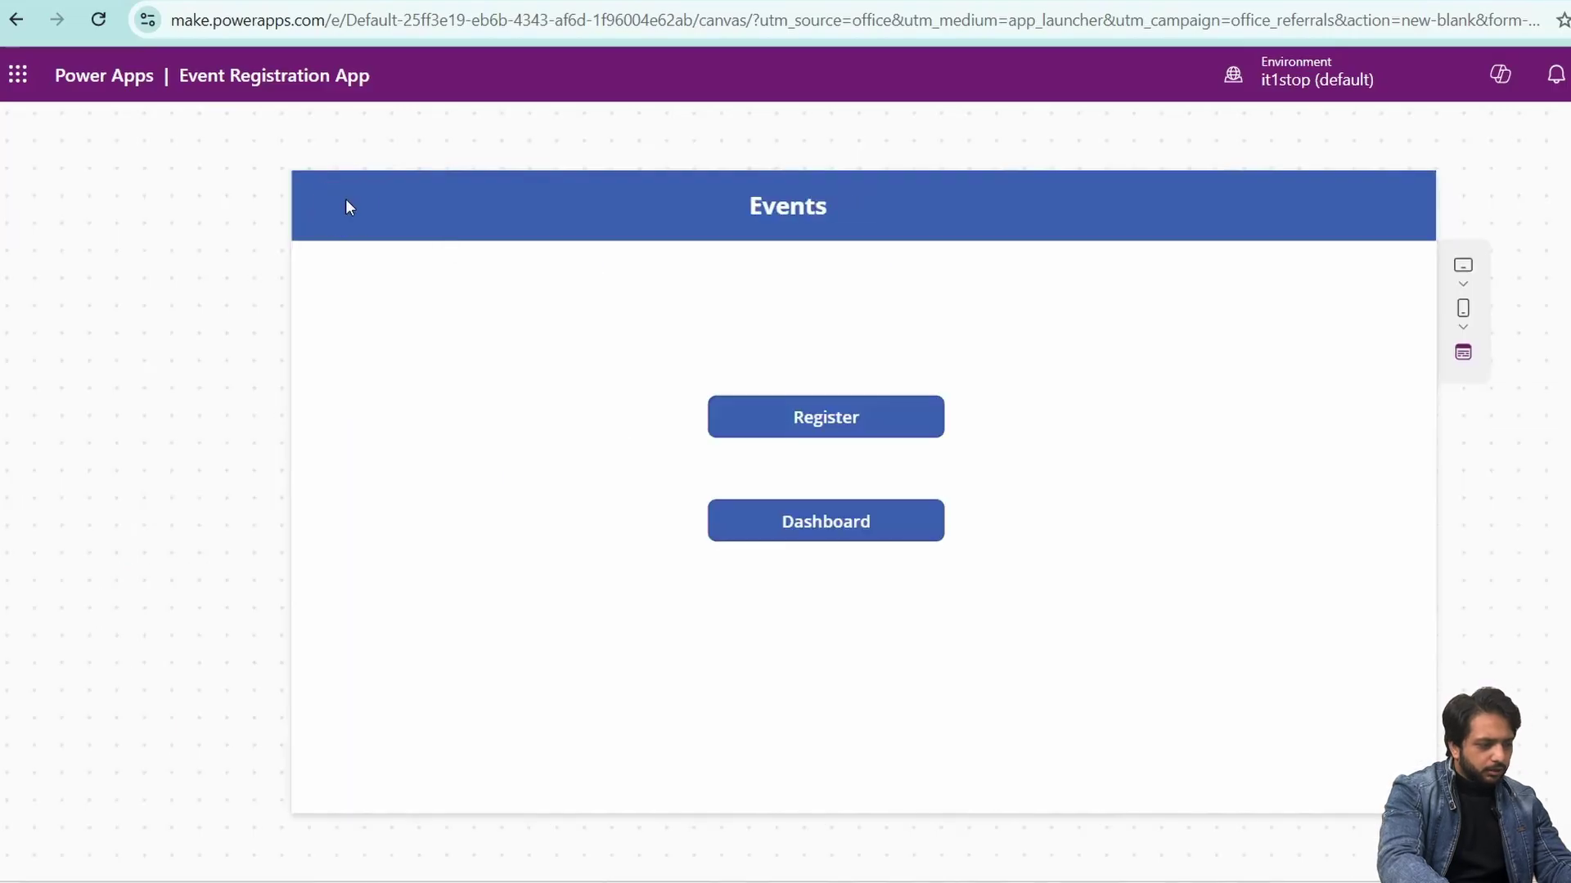
{"action": "key", "text": "Escape"}
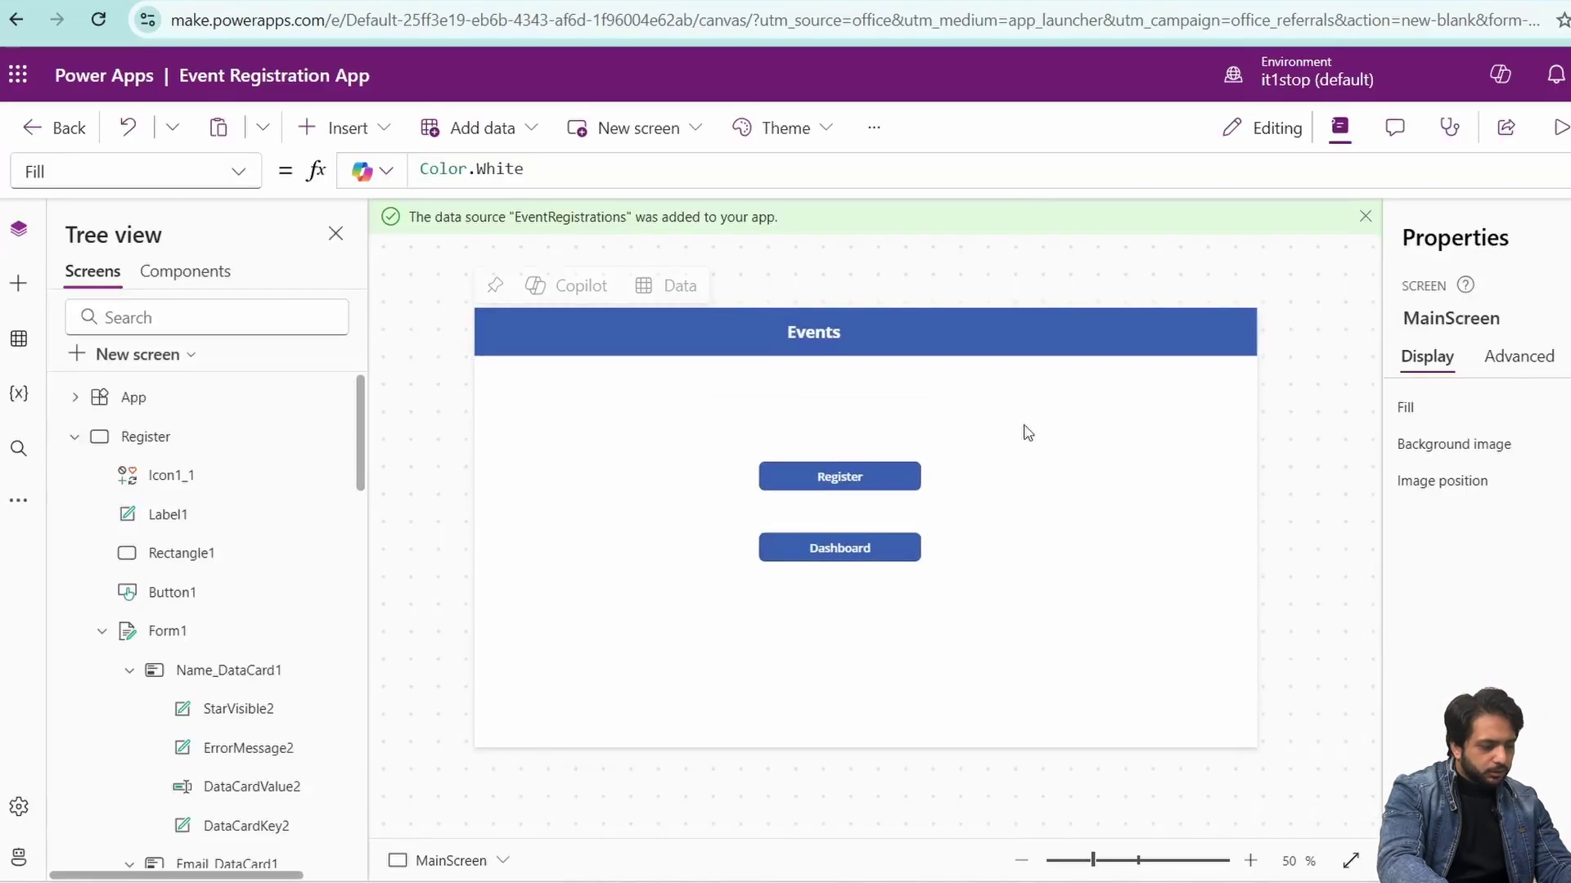
{"action": "left_click", "coordinate": [859, 557]}
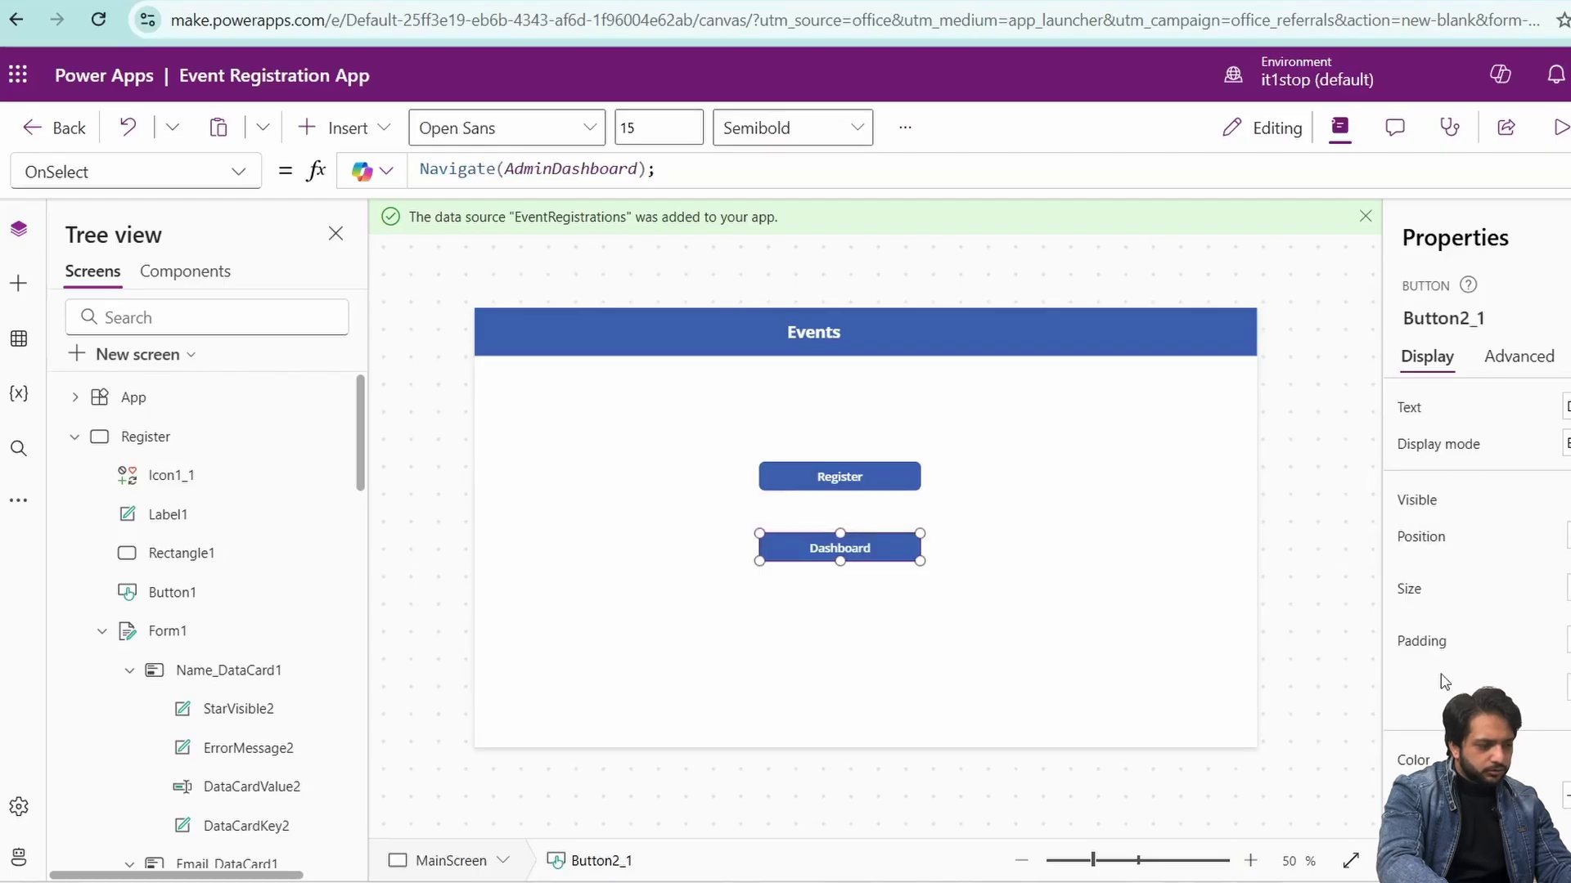
{"action": "left_click", "coordinate": [235, 397]}
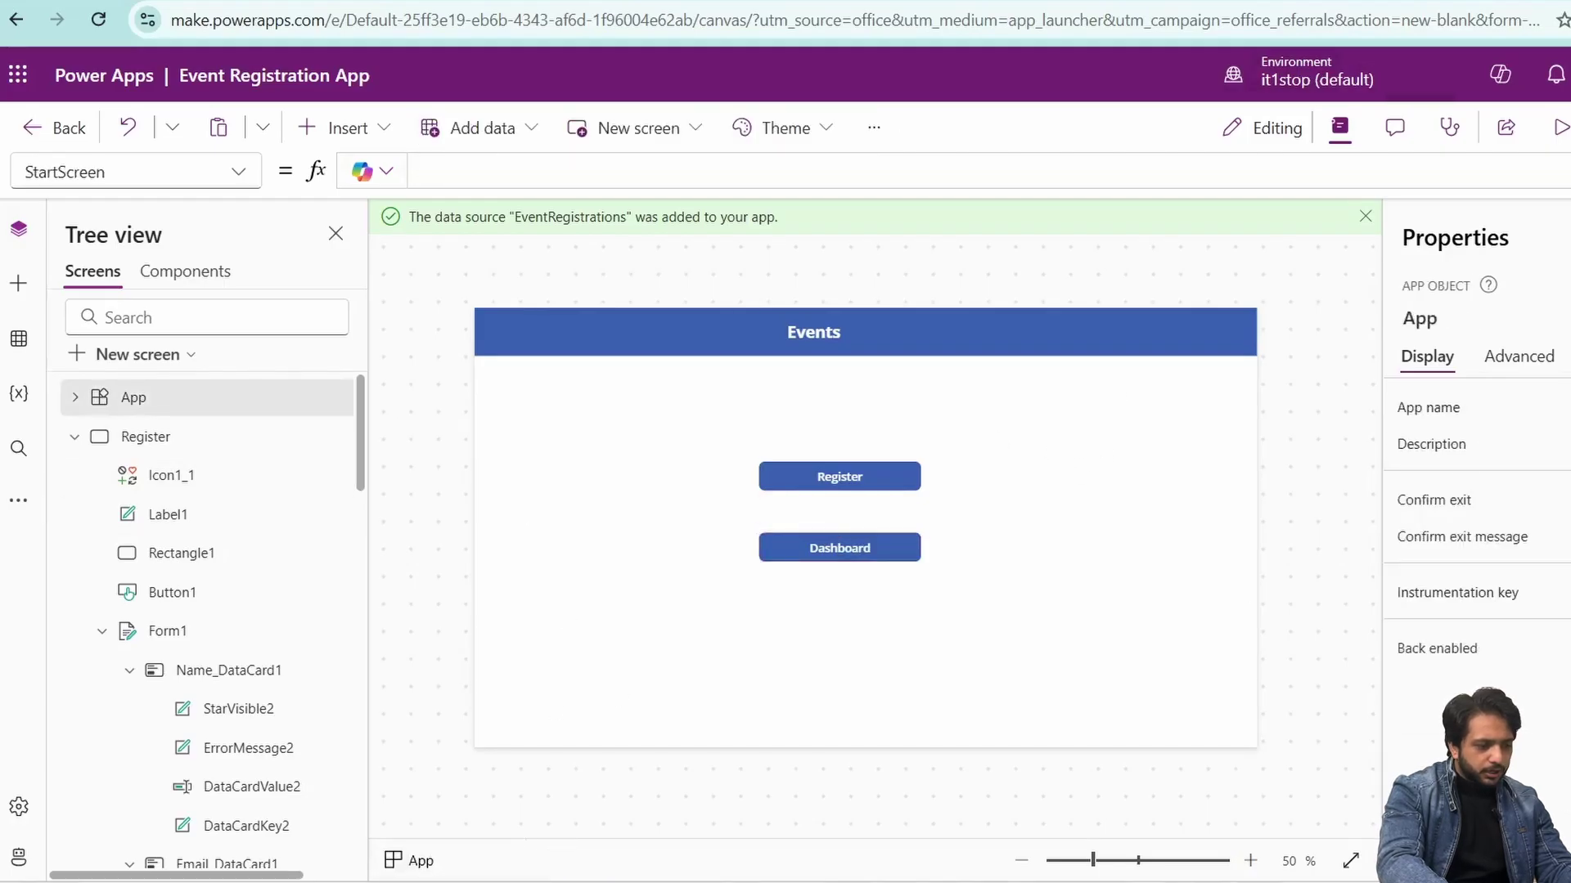
- Set App.OnStart to Set(varuser,User().Email) and run OnStart
{"action": "left_click", "coordinate": [750, 174]}
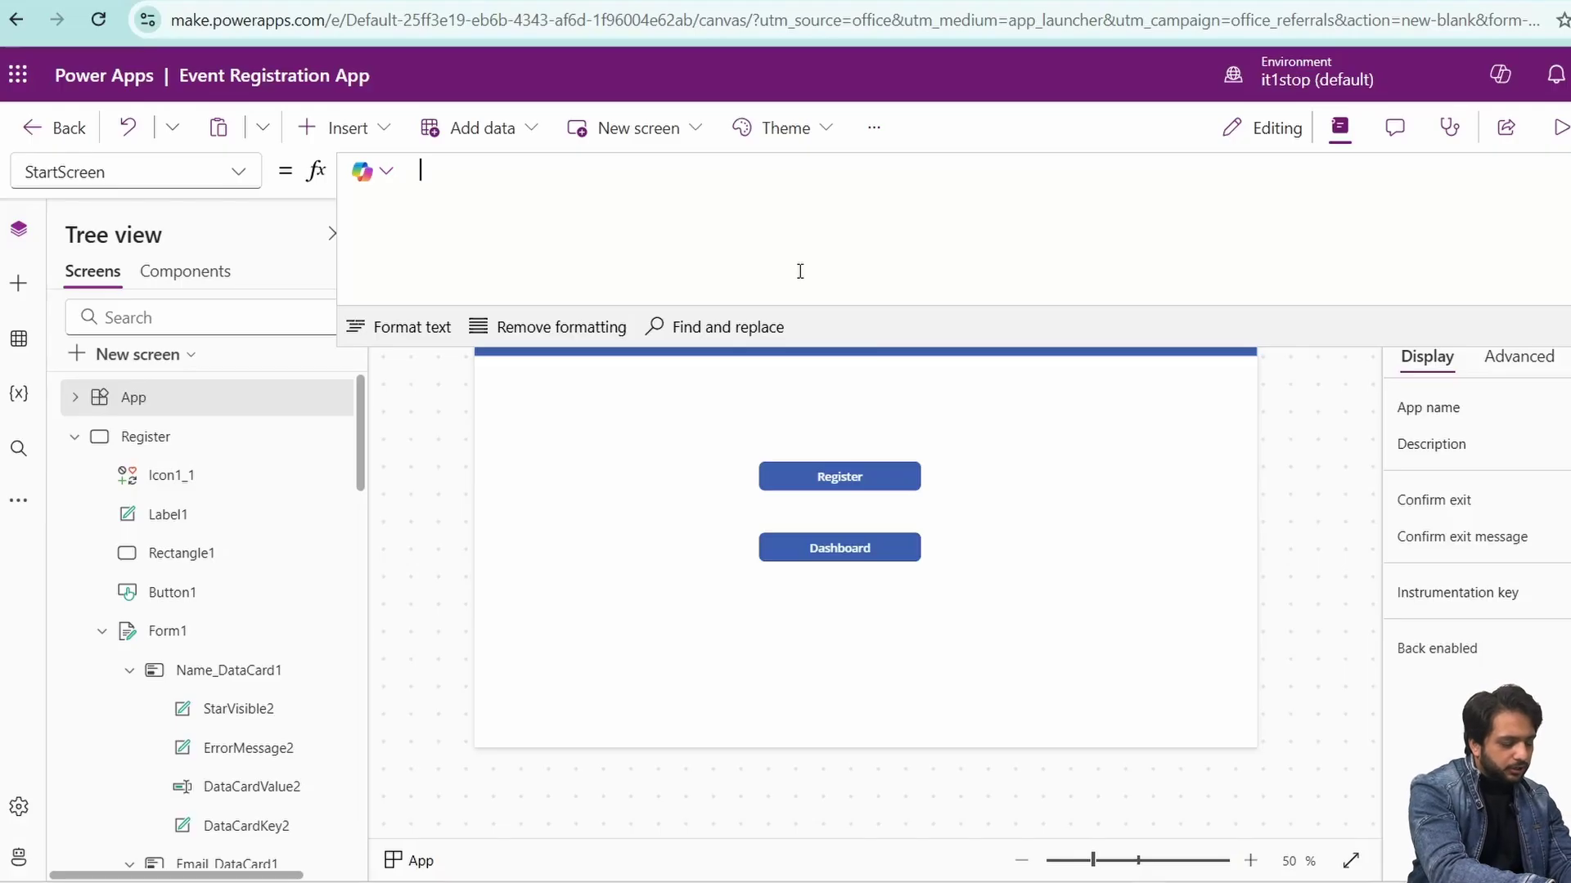
{"action": "left_click", "coordinate": [238, 172]}
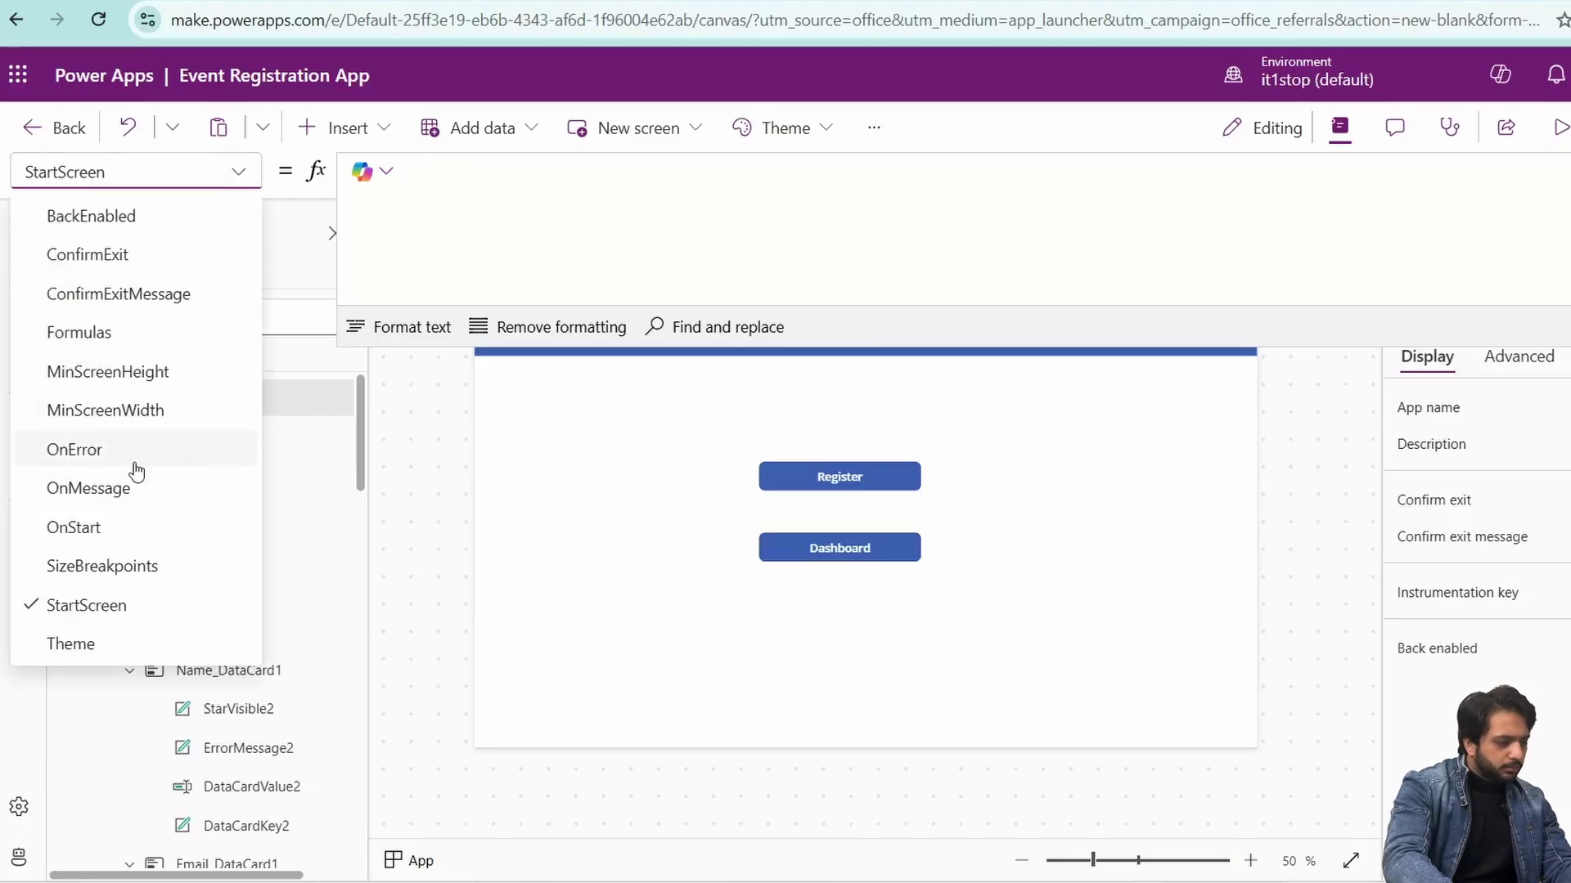
{"action": "left_click", "coordinate": [99, 526]}
{"action": "left_click", "coordinate": [592, 202]}
{"action": "type", "text": "Set"}
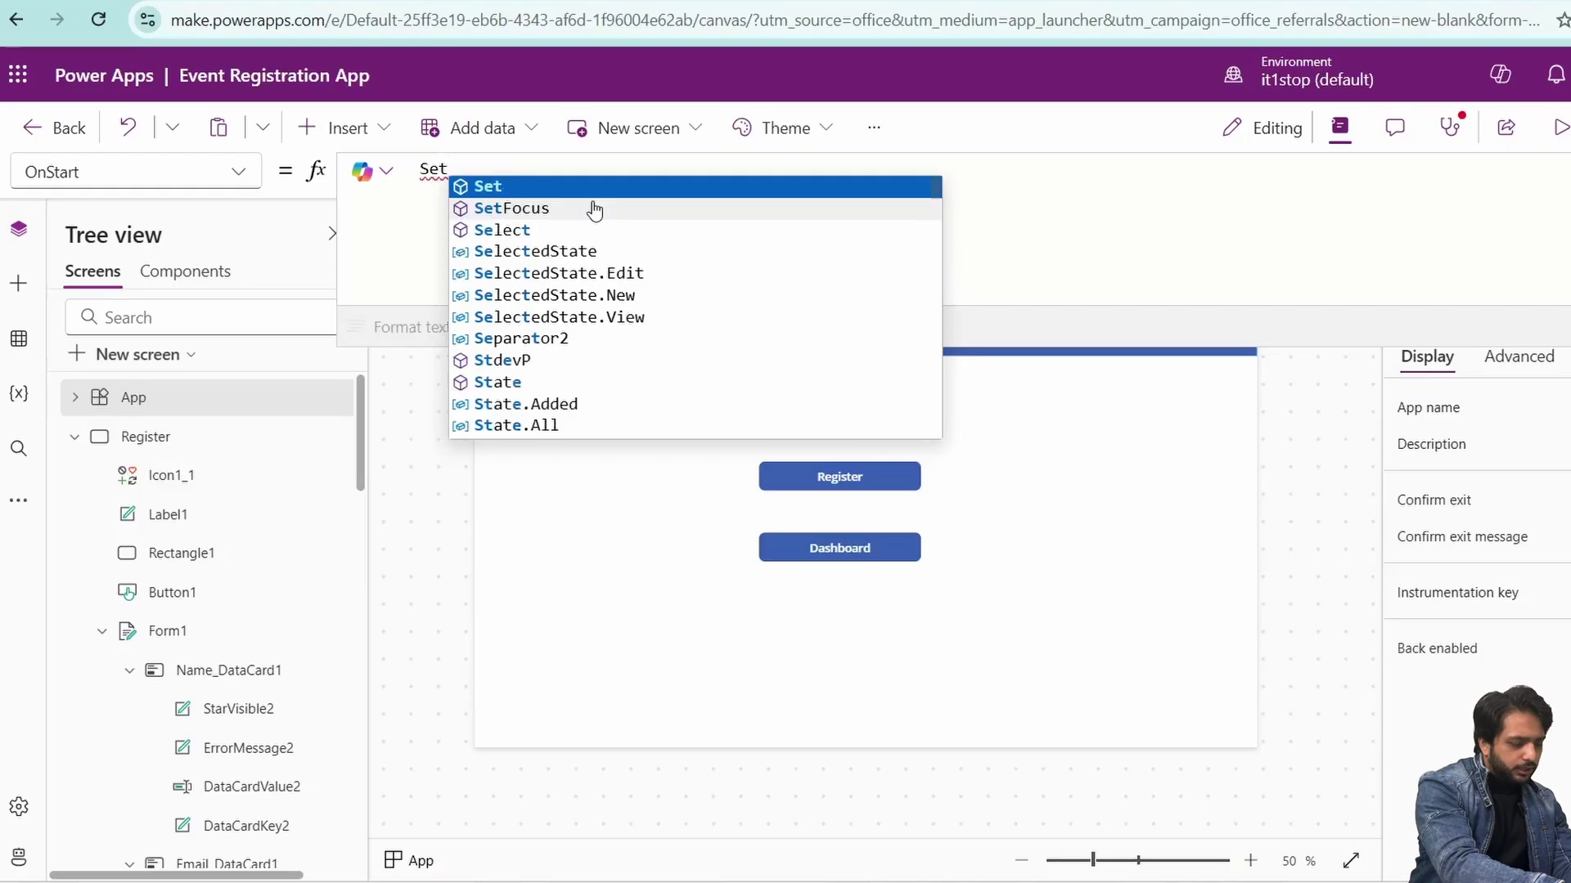
{"action": "type", "text": "(varuser,"}
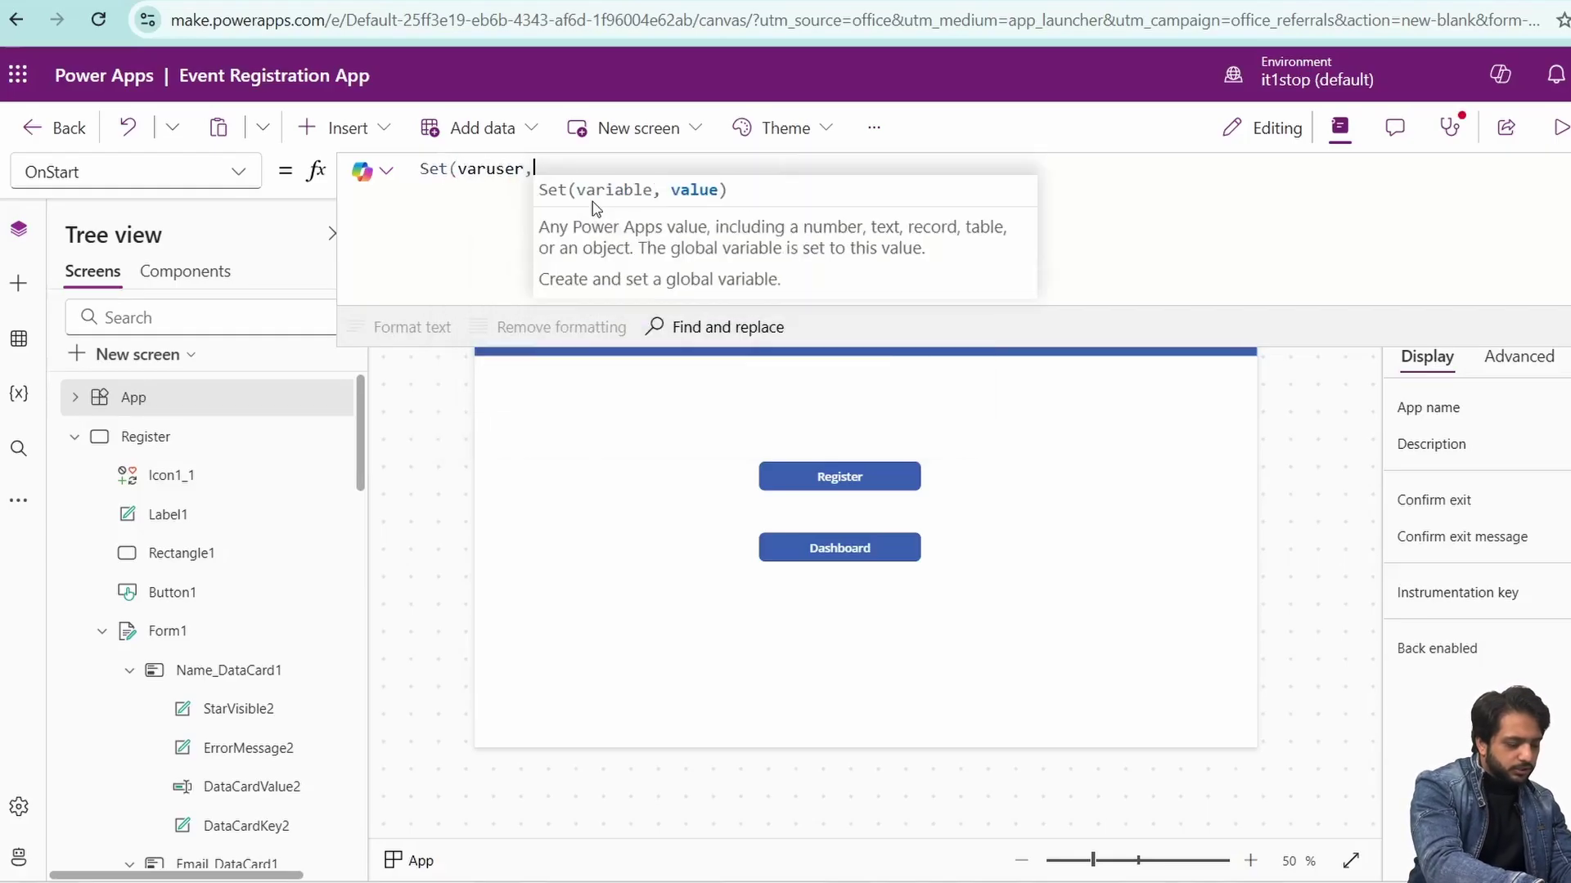
{"action": "type", "text": "User().Email"}
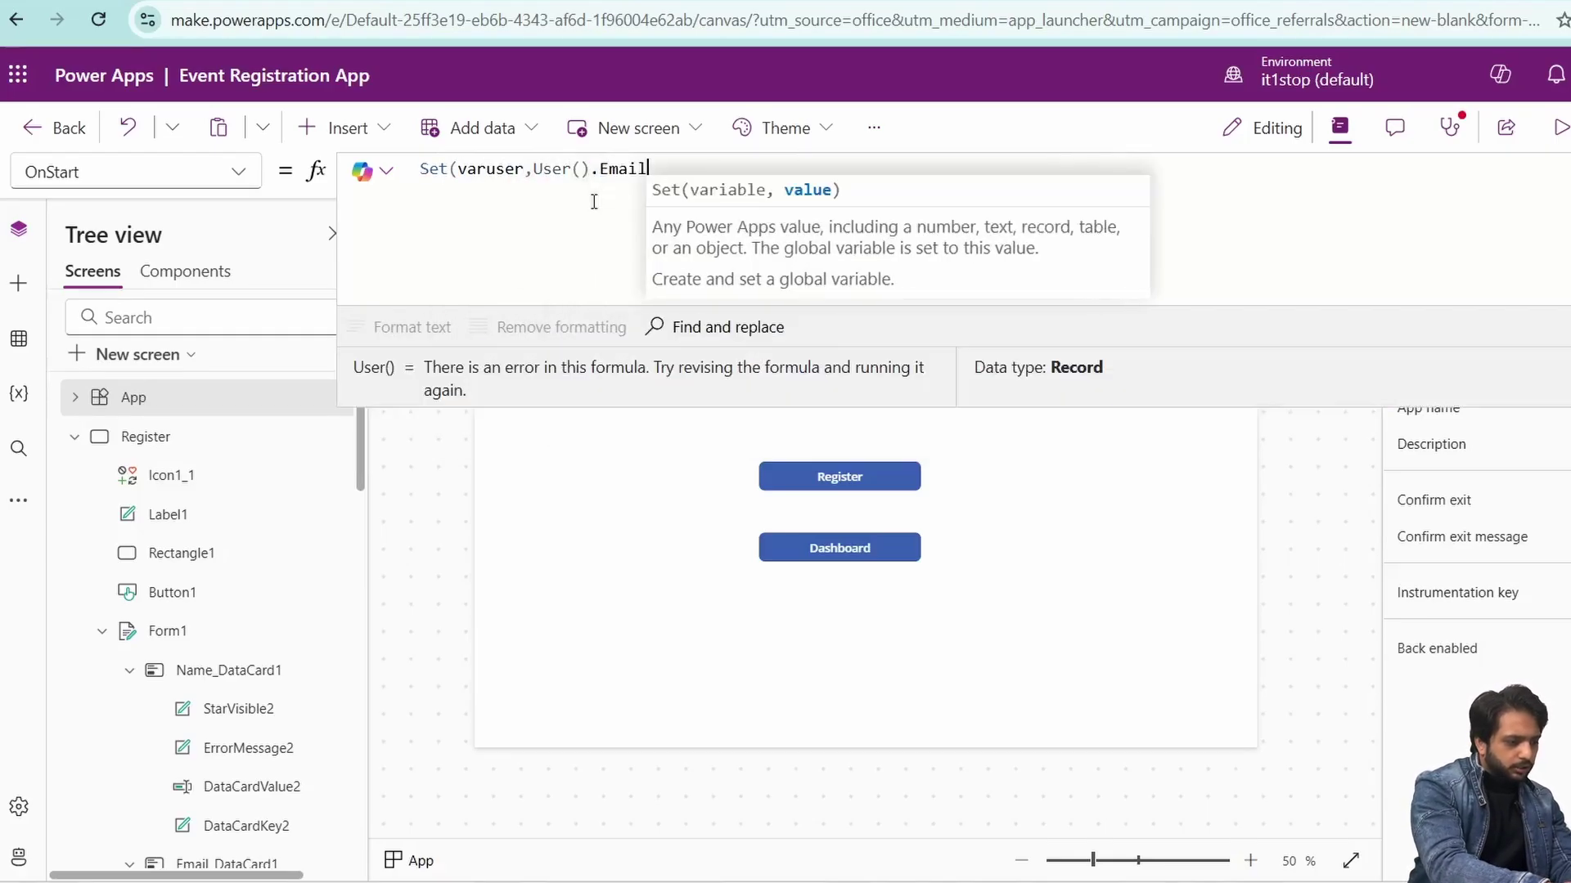
{"action": "type", "text": ");"}
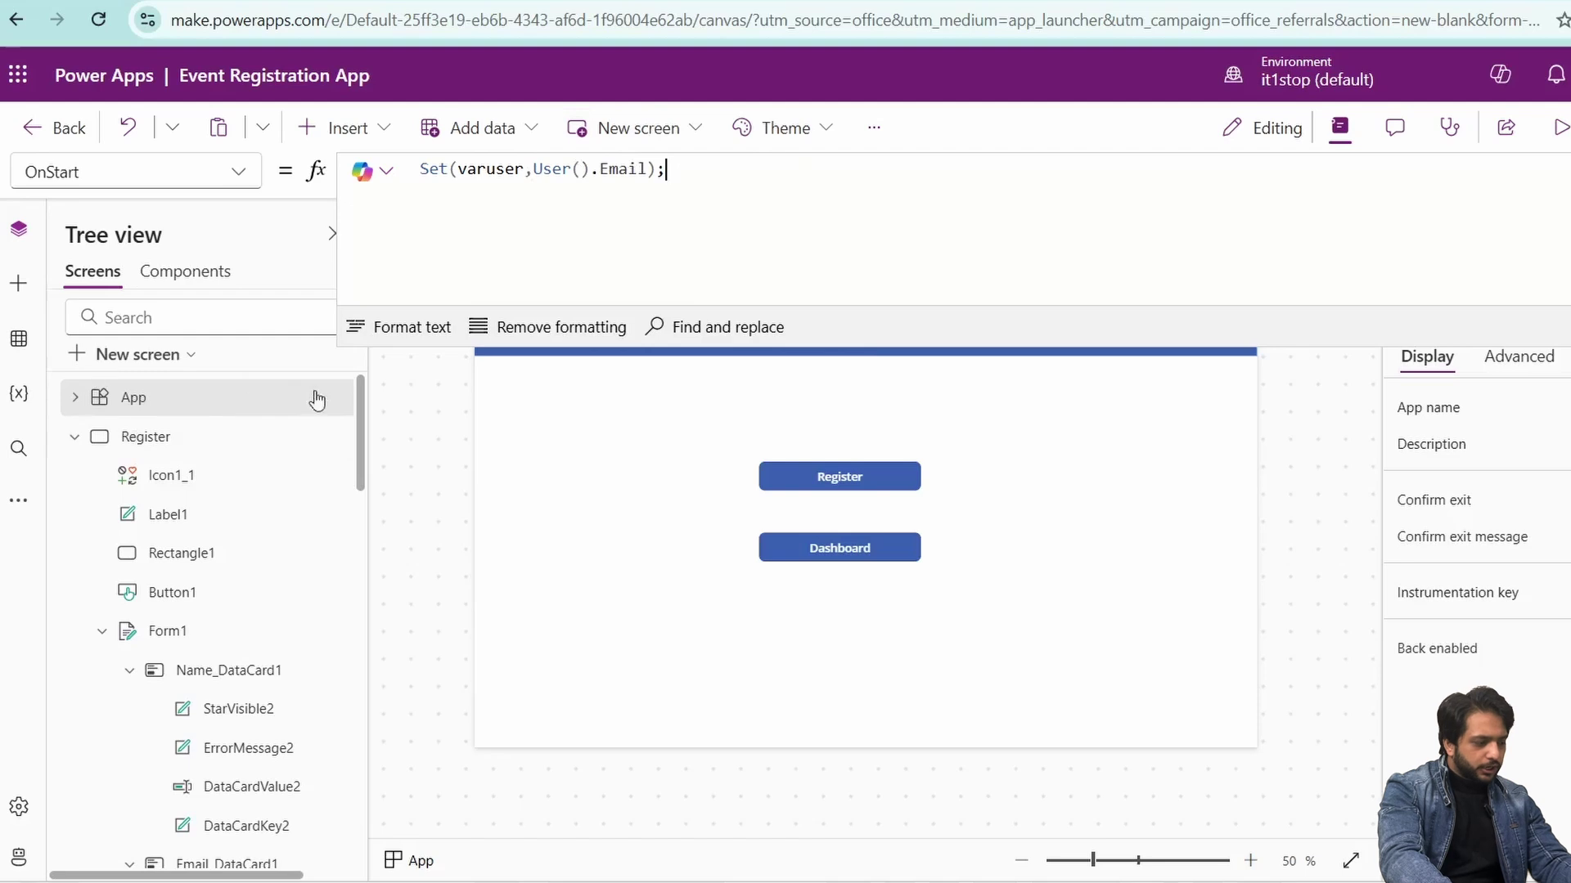
{"action": "left_click", "coordinate": [317, 397]}
{"action": "left_click", "coordinate": [410, 537]}
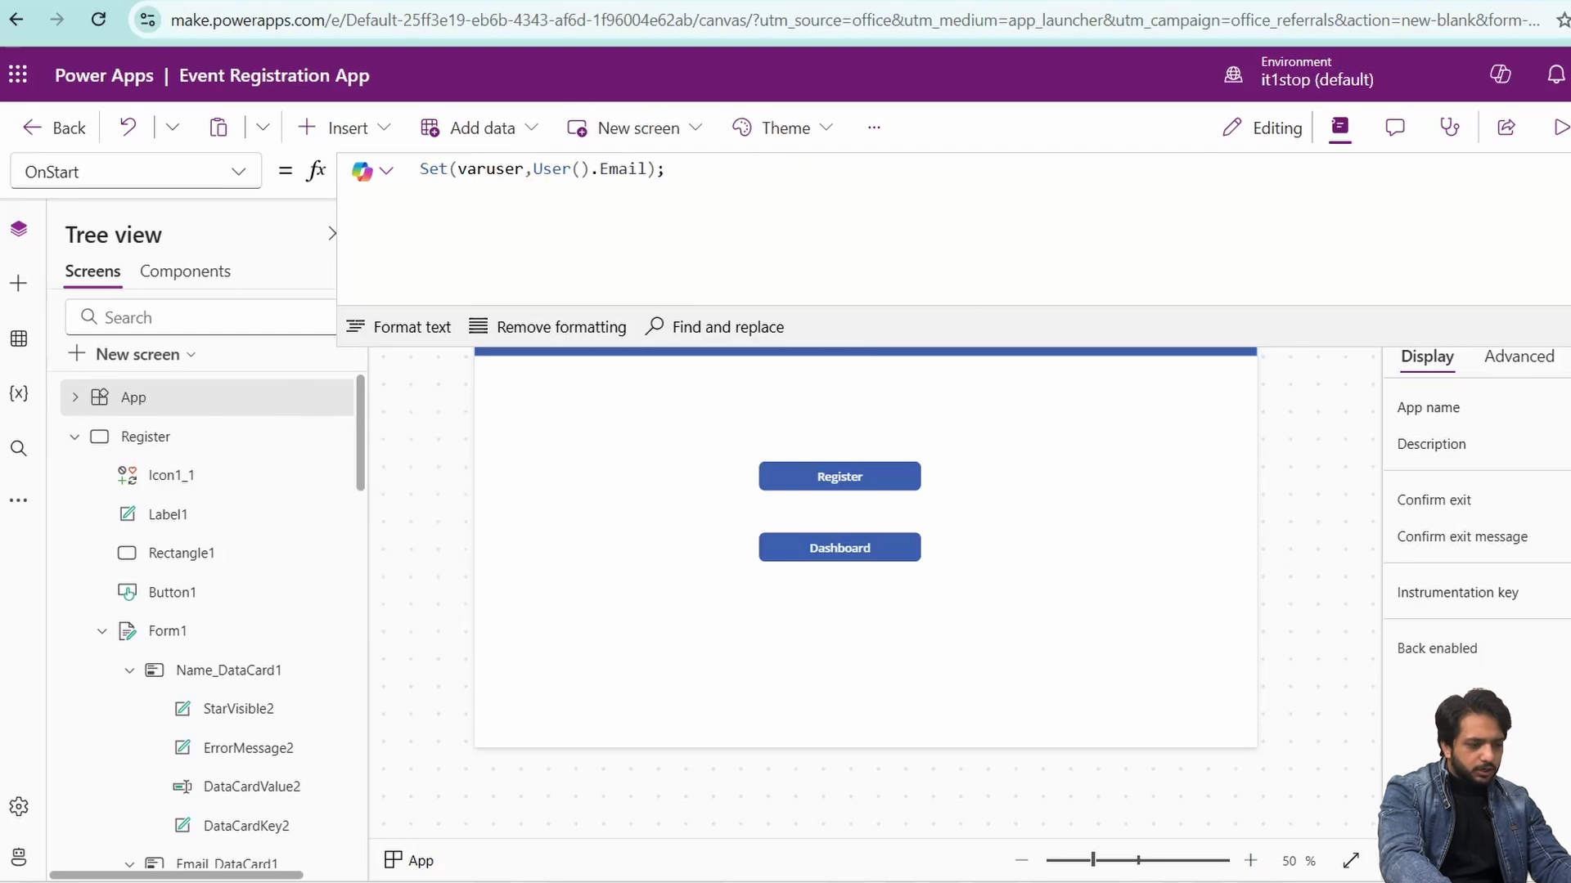
- Set the Dashboard button's Visible to varuser in a list containing the support email address
{"action": "left_click", "coordinate": [839, 547]}
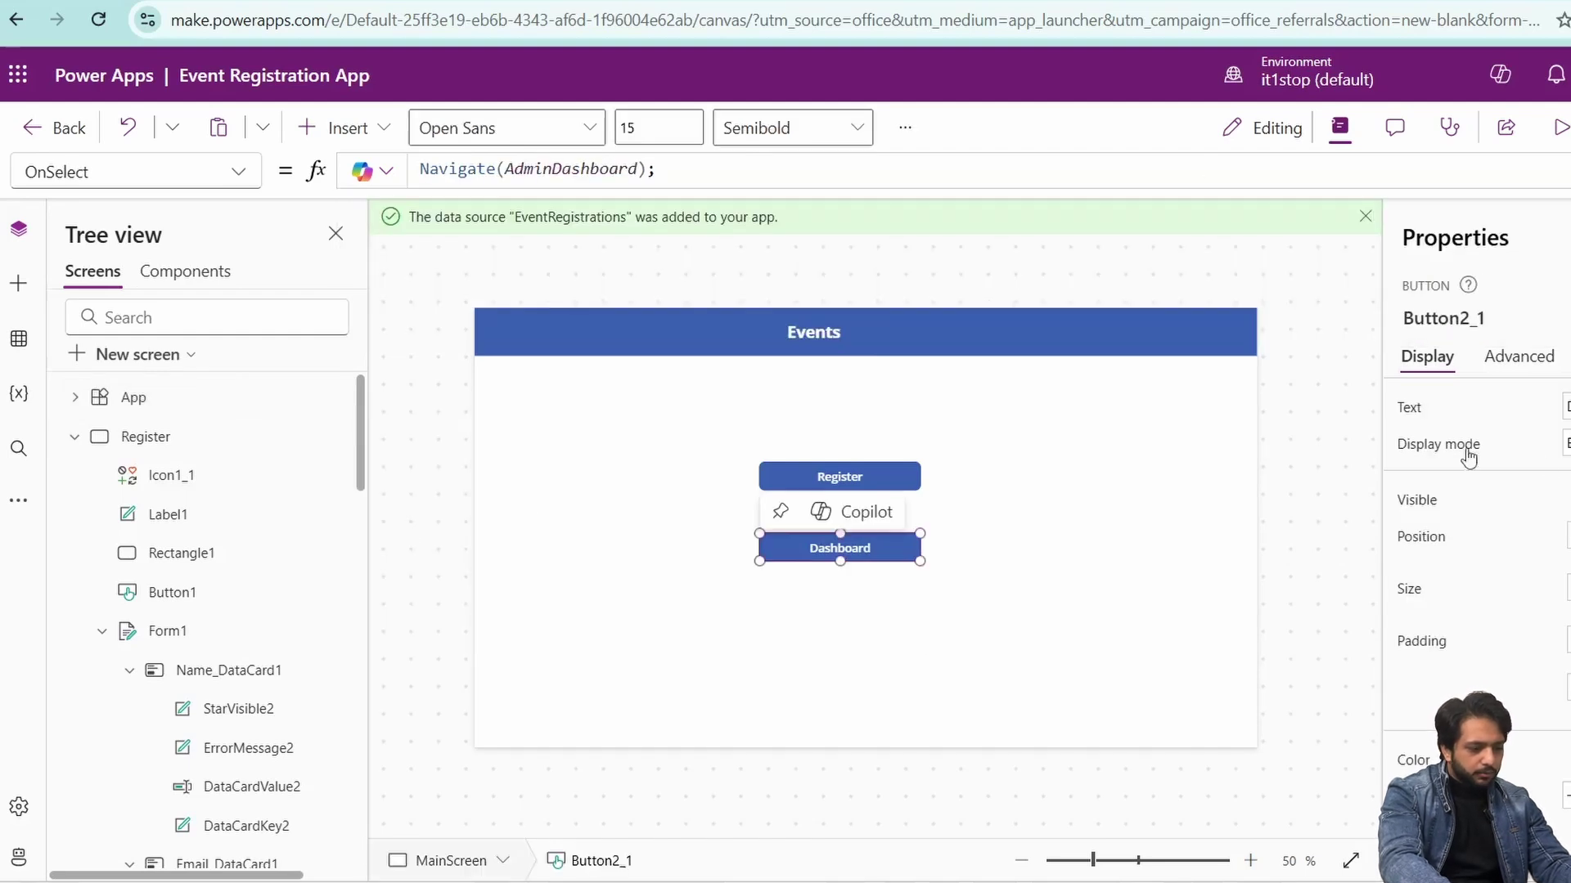
{"action": "left_click", "coordinate": [1518, 356]}
{"action": "type", "text": "bord"}
{"action": "left_click", "coordinate": [1566, 462]}
{"action": "left_click", "coordinate": [1424, 474]}
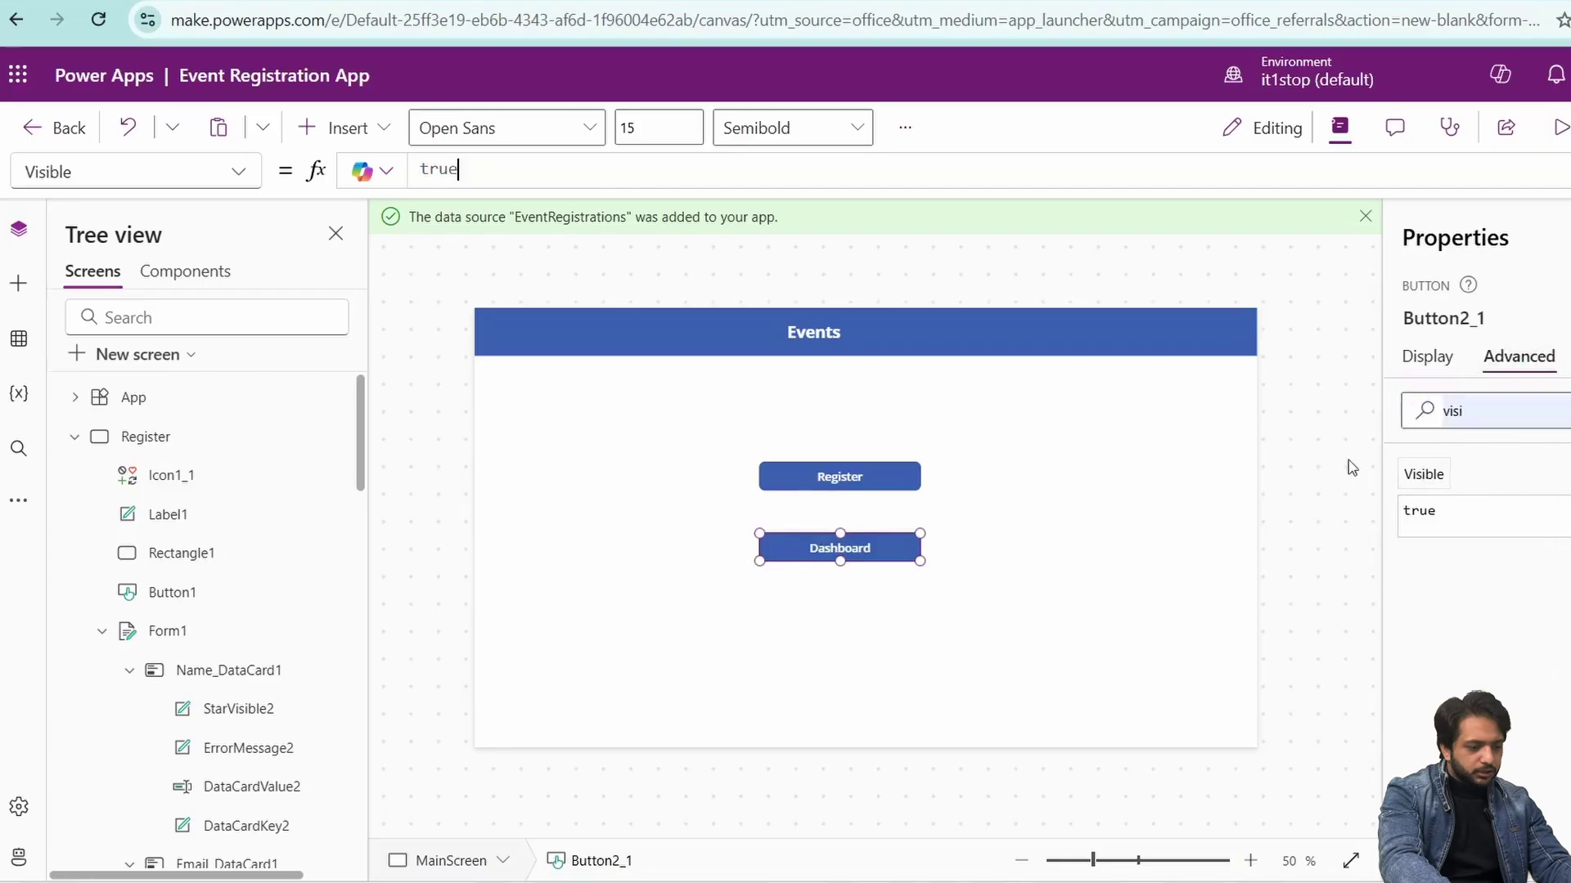
{"action": "key", "text": "ctrl+a"}
{"action": "type", "text": "varuser in []"}
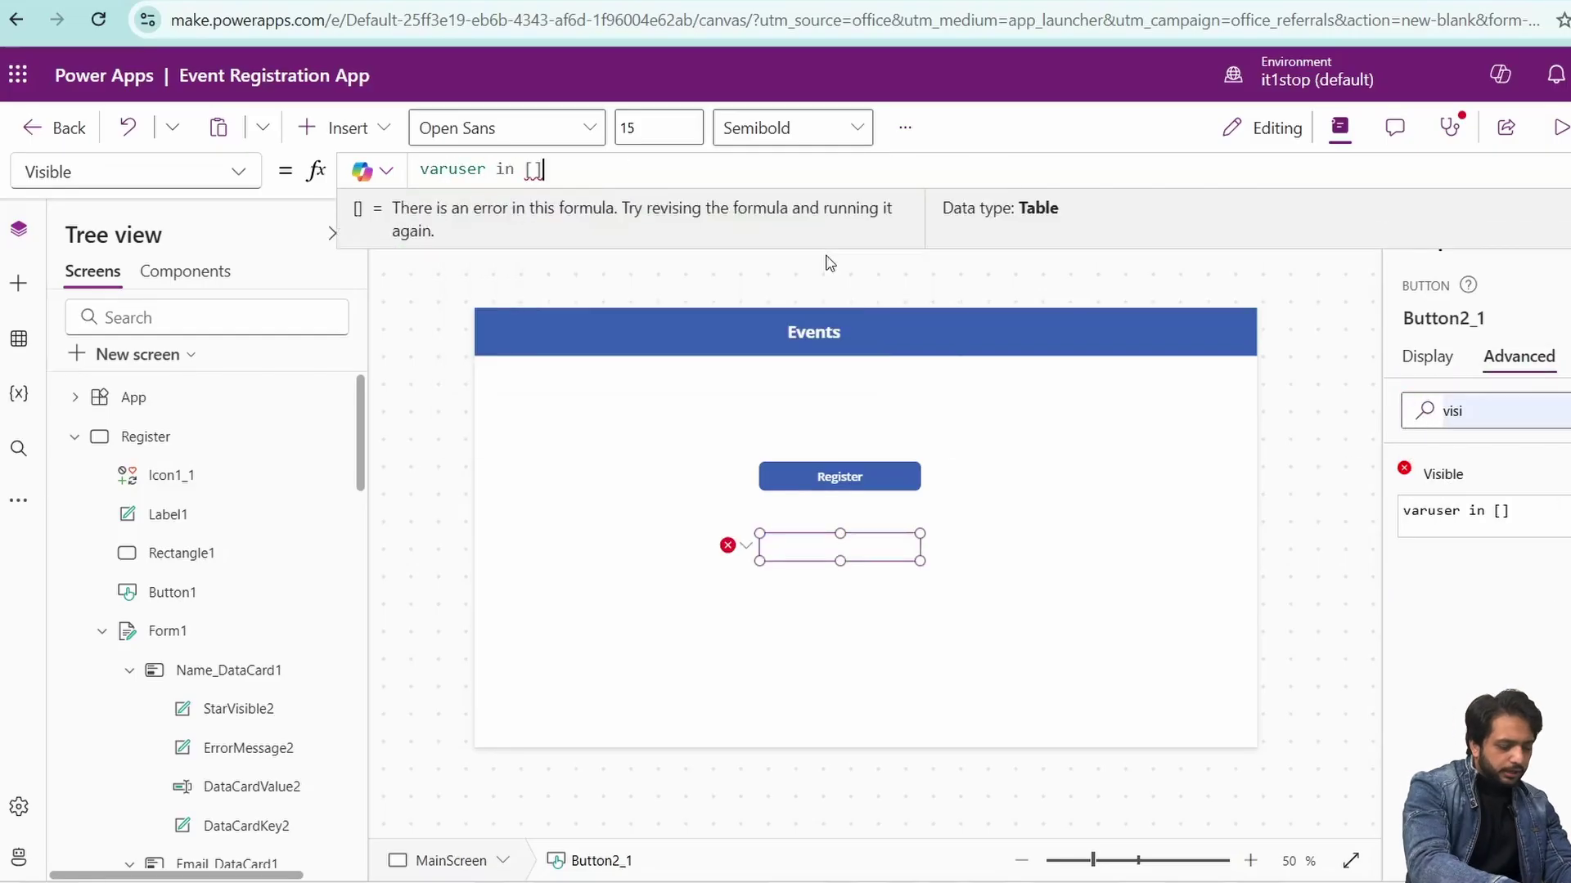
{"action": "type", "text": "\"\""}
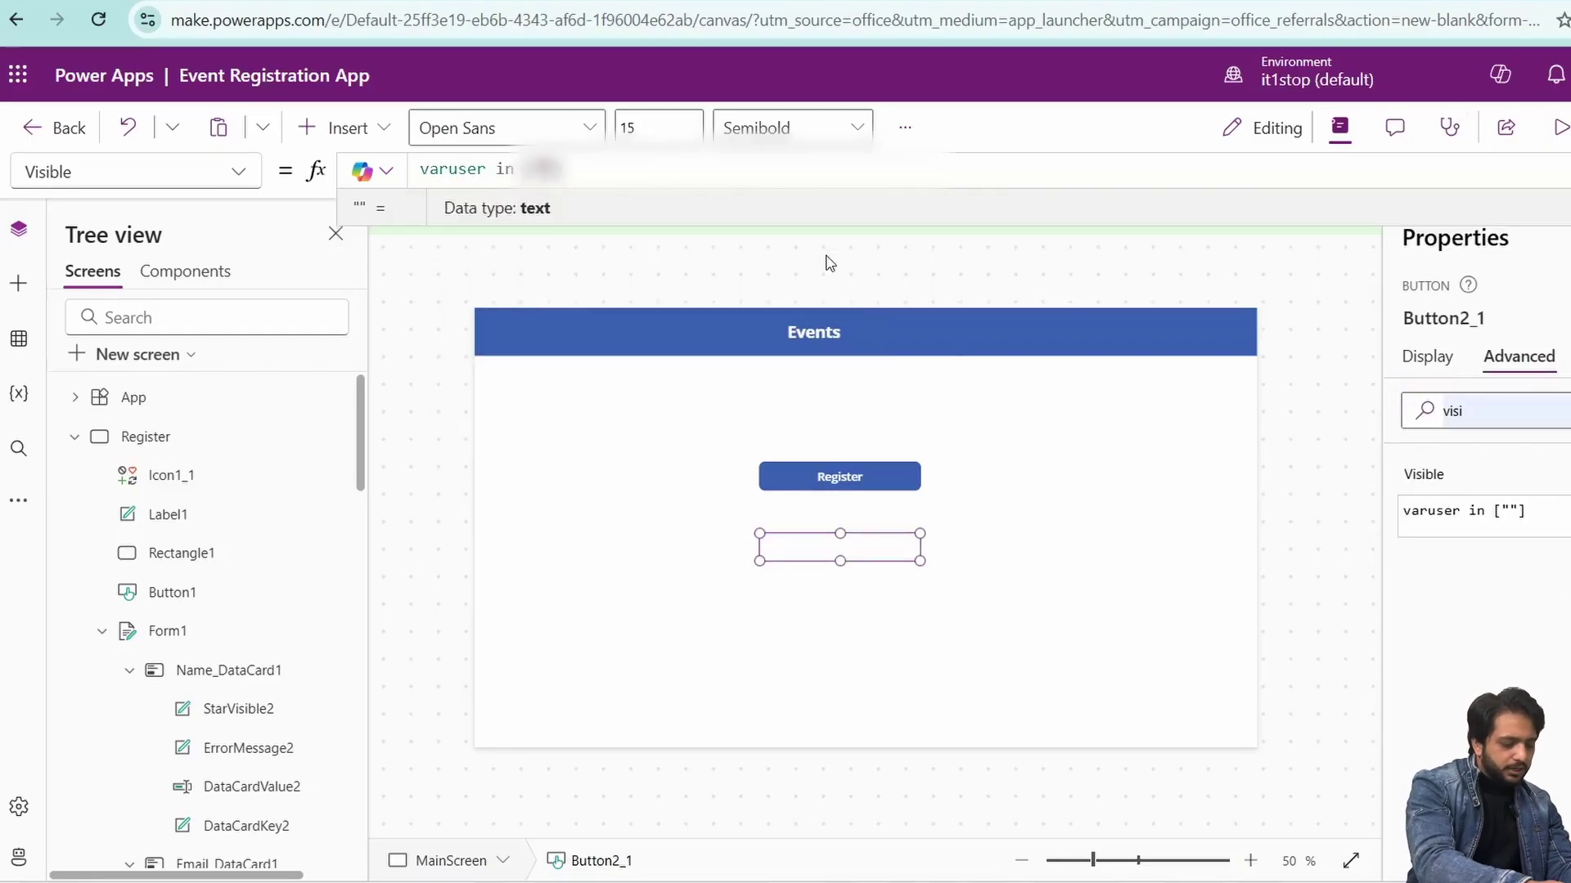
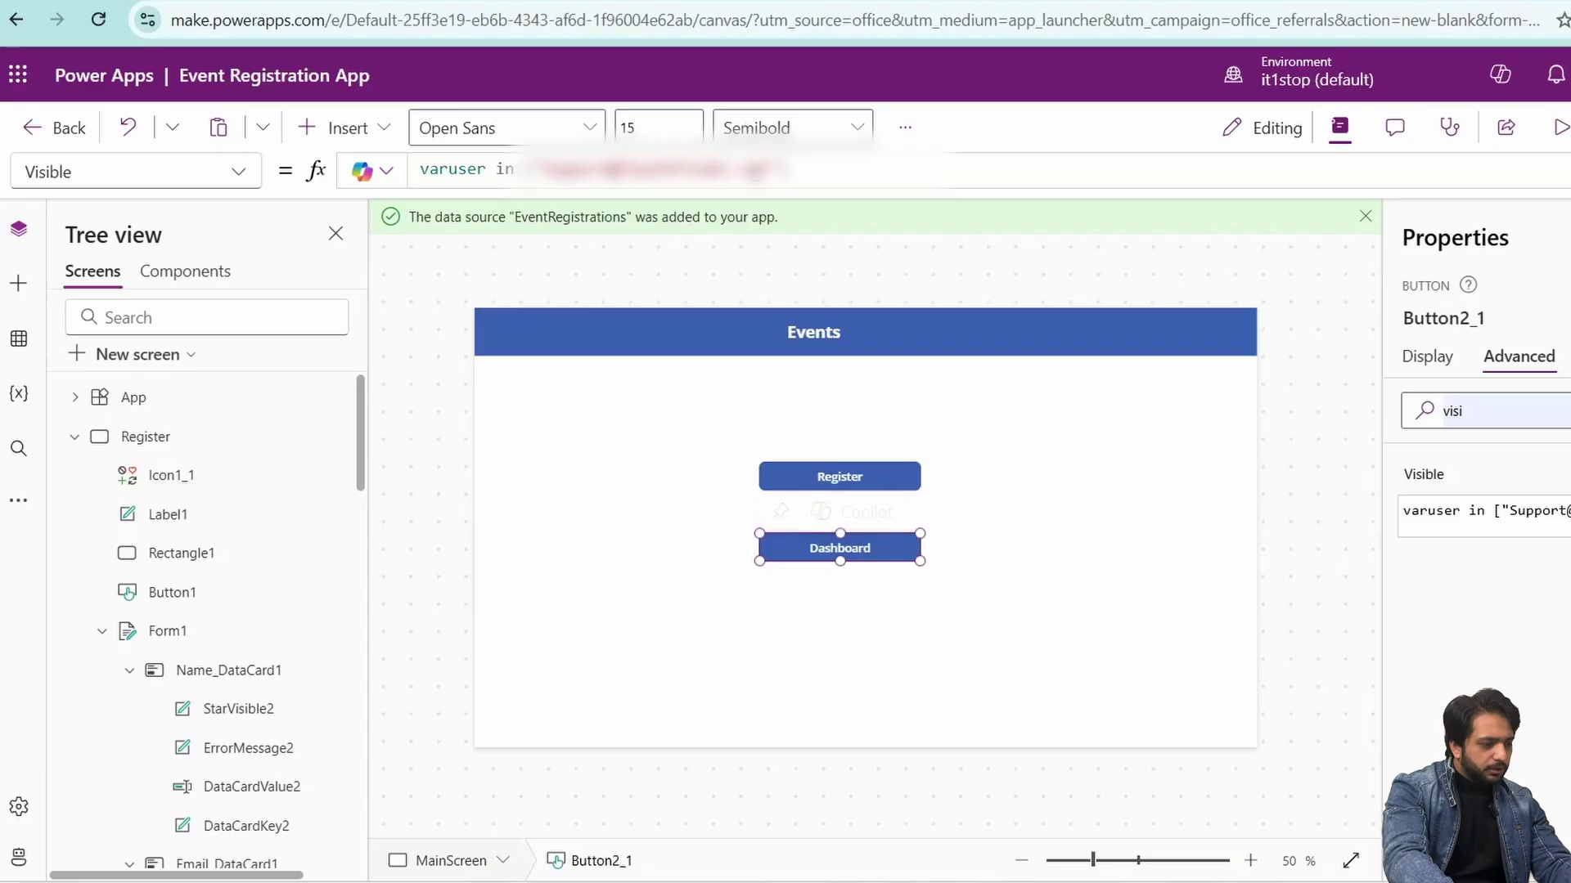
- Clear the property search and nudge the Events title slightly right
{"action": "left_click", "coordinate": [757, 173]}
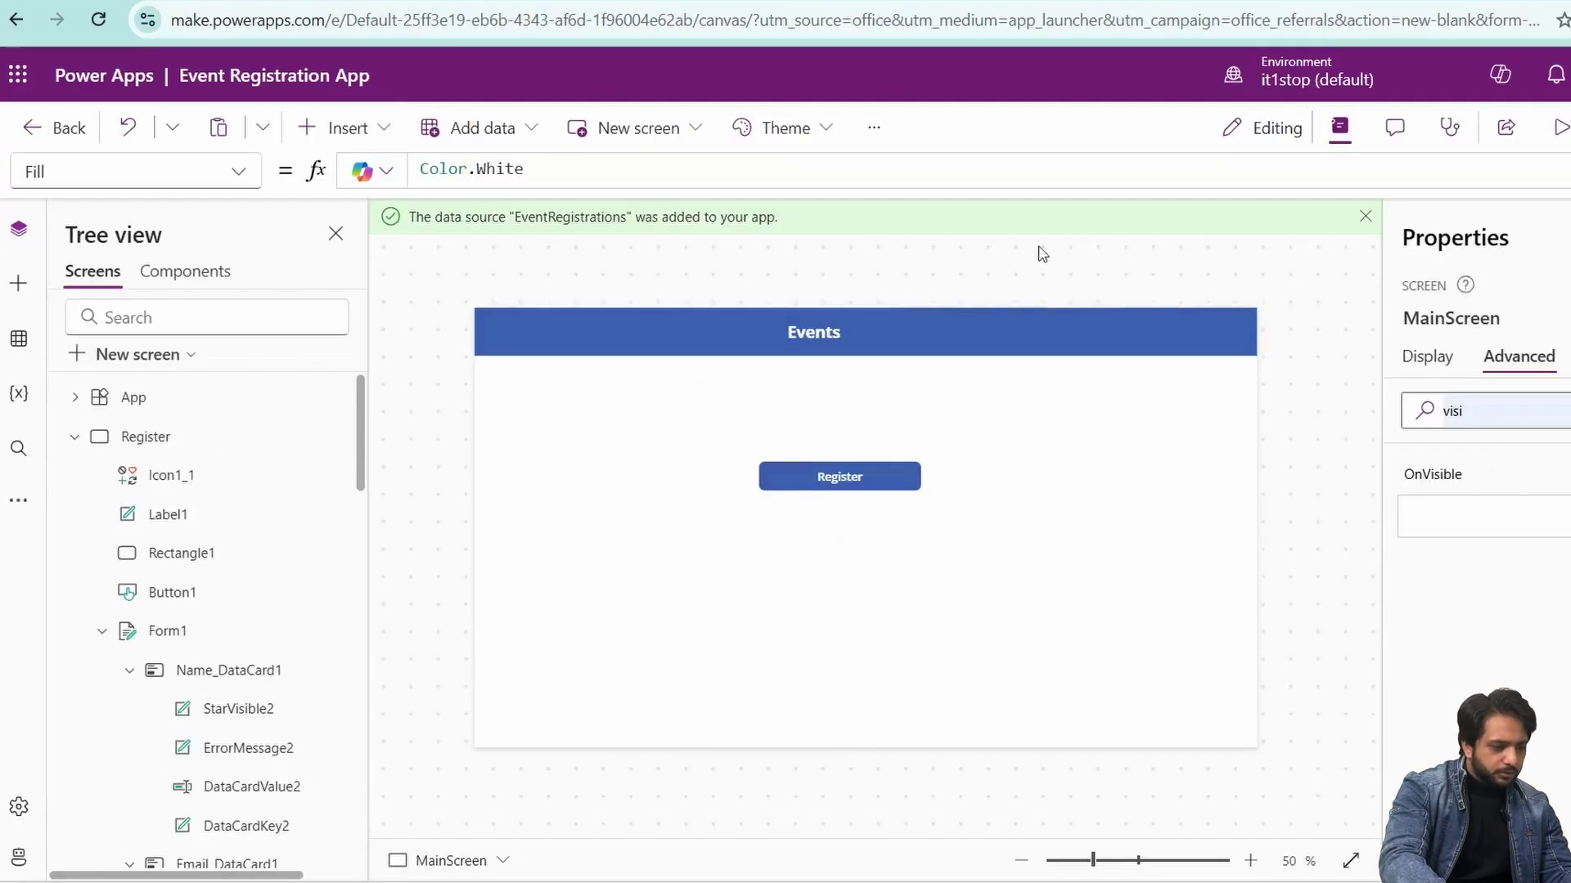
{"action": "scroll", "coordinate": [164, 736], "scroll_direction": "down", "scroll_amount": 10}
{"action": "left_click", "coordinate": [178, 732]}
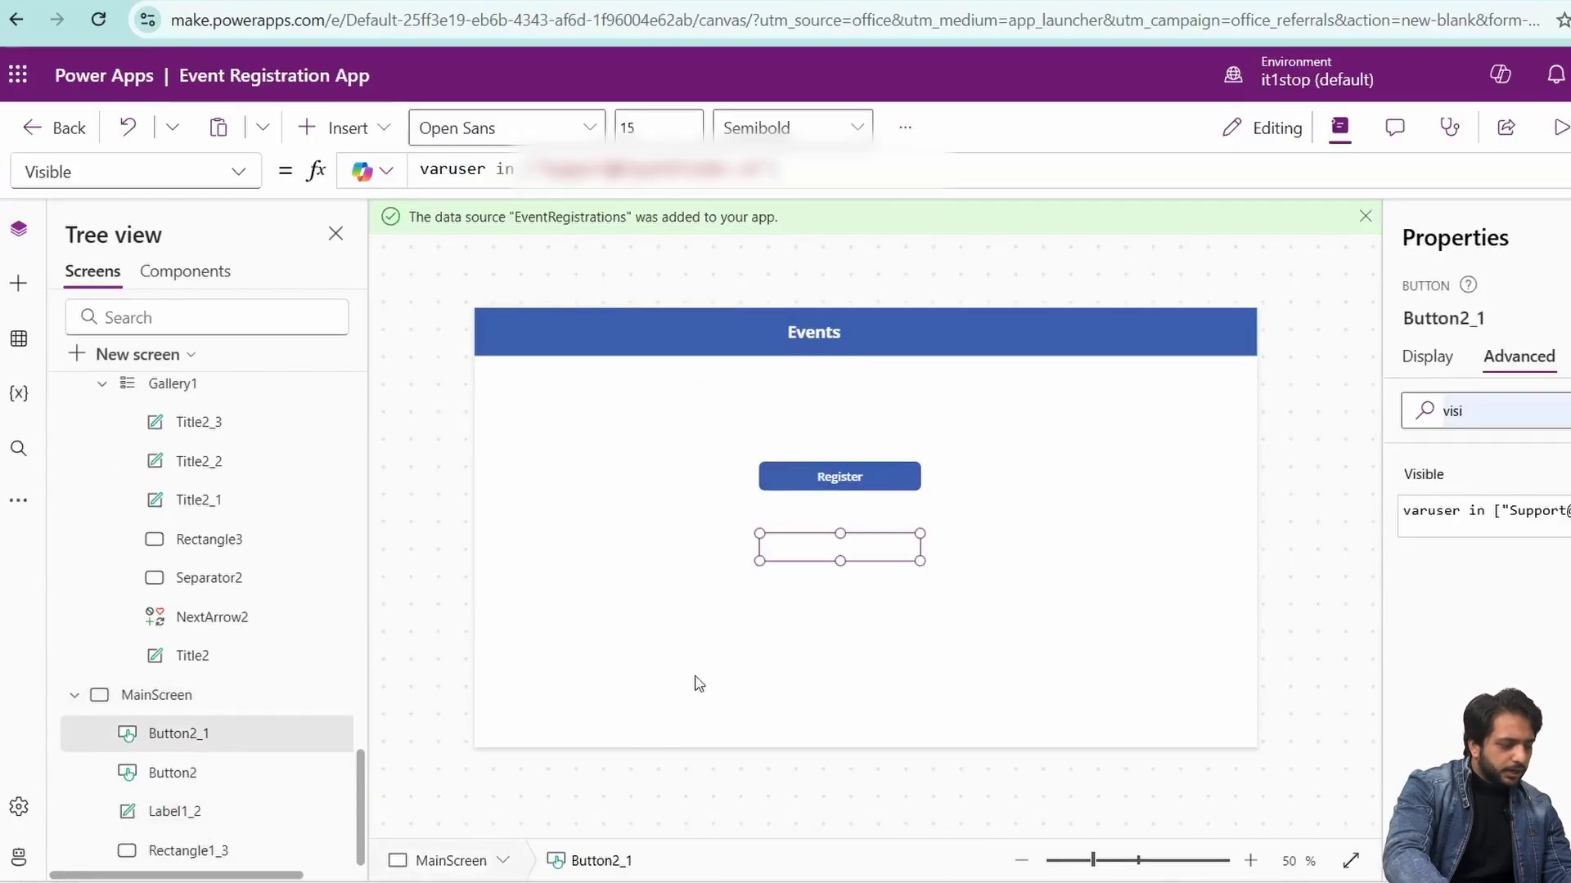
{"action": "double_click", "coordinate": [1472, 411]}
{"action": "key", "text": "BackSpace"}
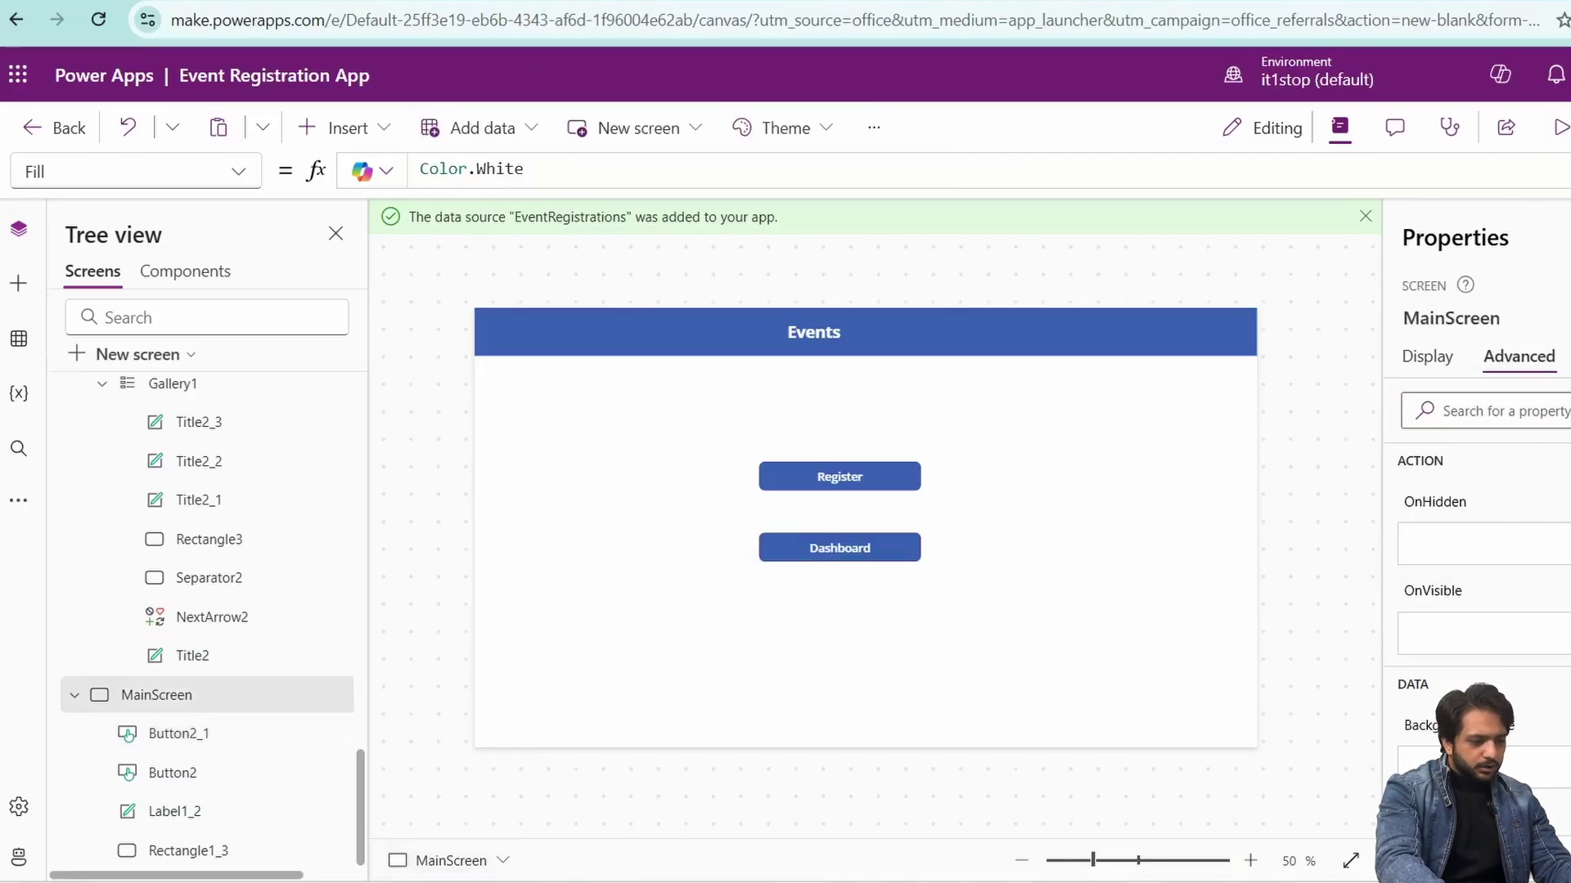
{"action": "left_click", "coordinate": [914, 254]}
{"action": "left_click", "coordinate": [865, 316]}
{"action": "left_click", "coordinate": [867, 274]}
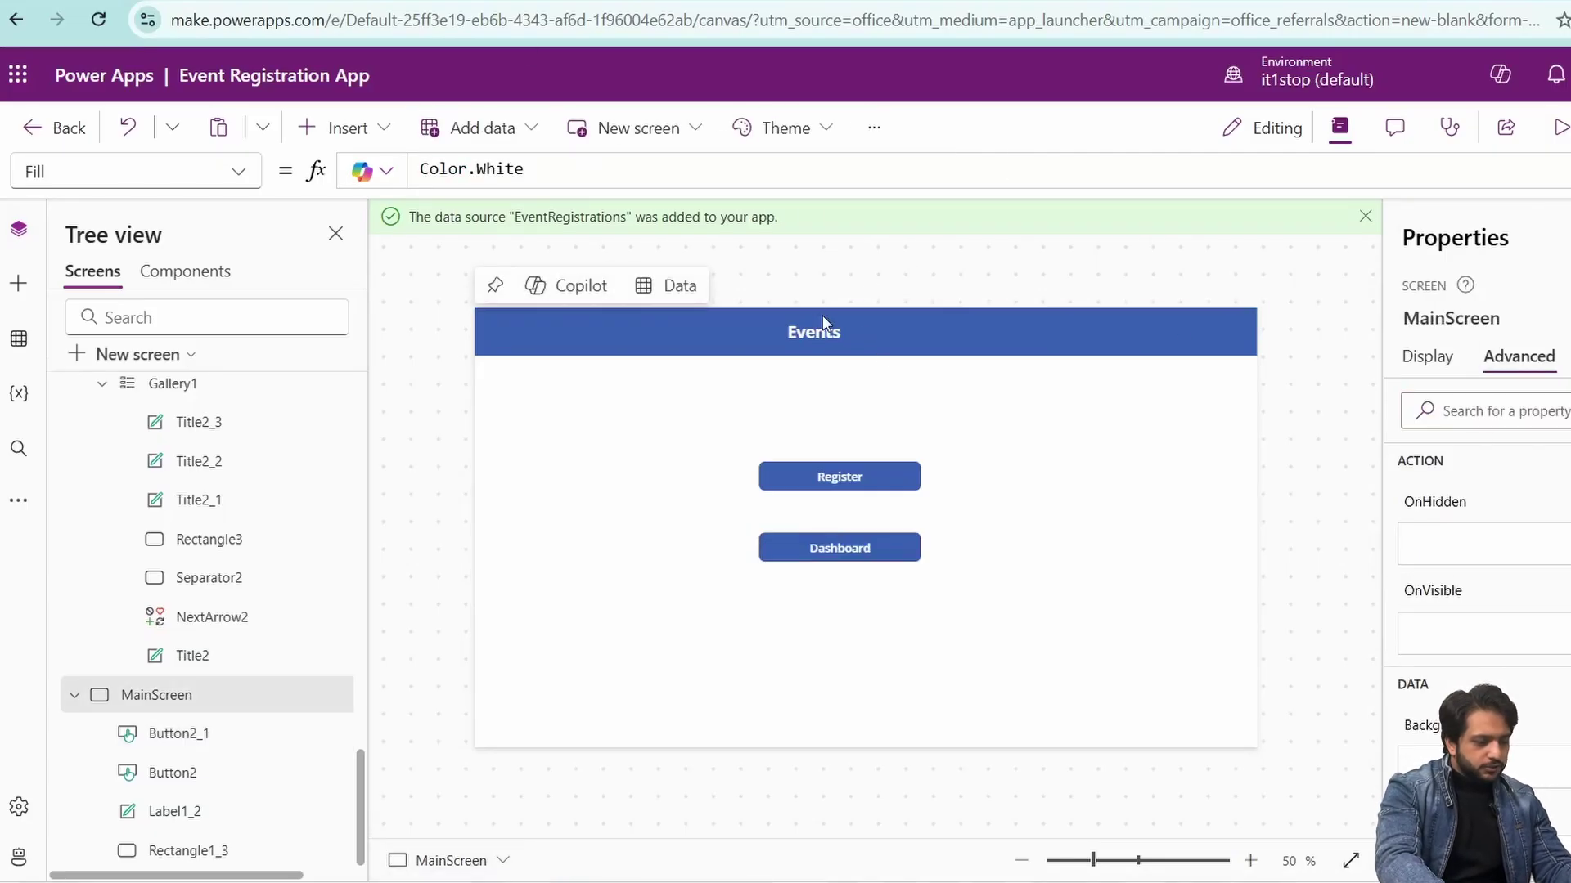
{"action": "left_click", "coordinate": [815, 331]}
{"action": "left_click_drag", "start_coordinate": [815, 331], "coordinate": [827, 331]}
{"action": "left_click", "coordinate": [816, 272]}
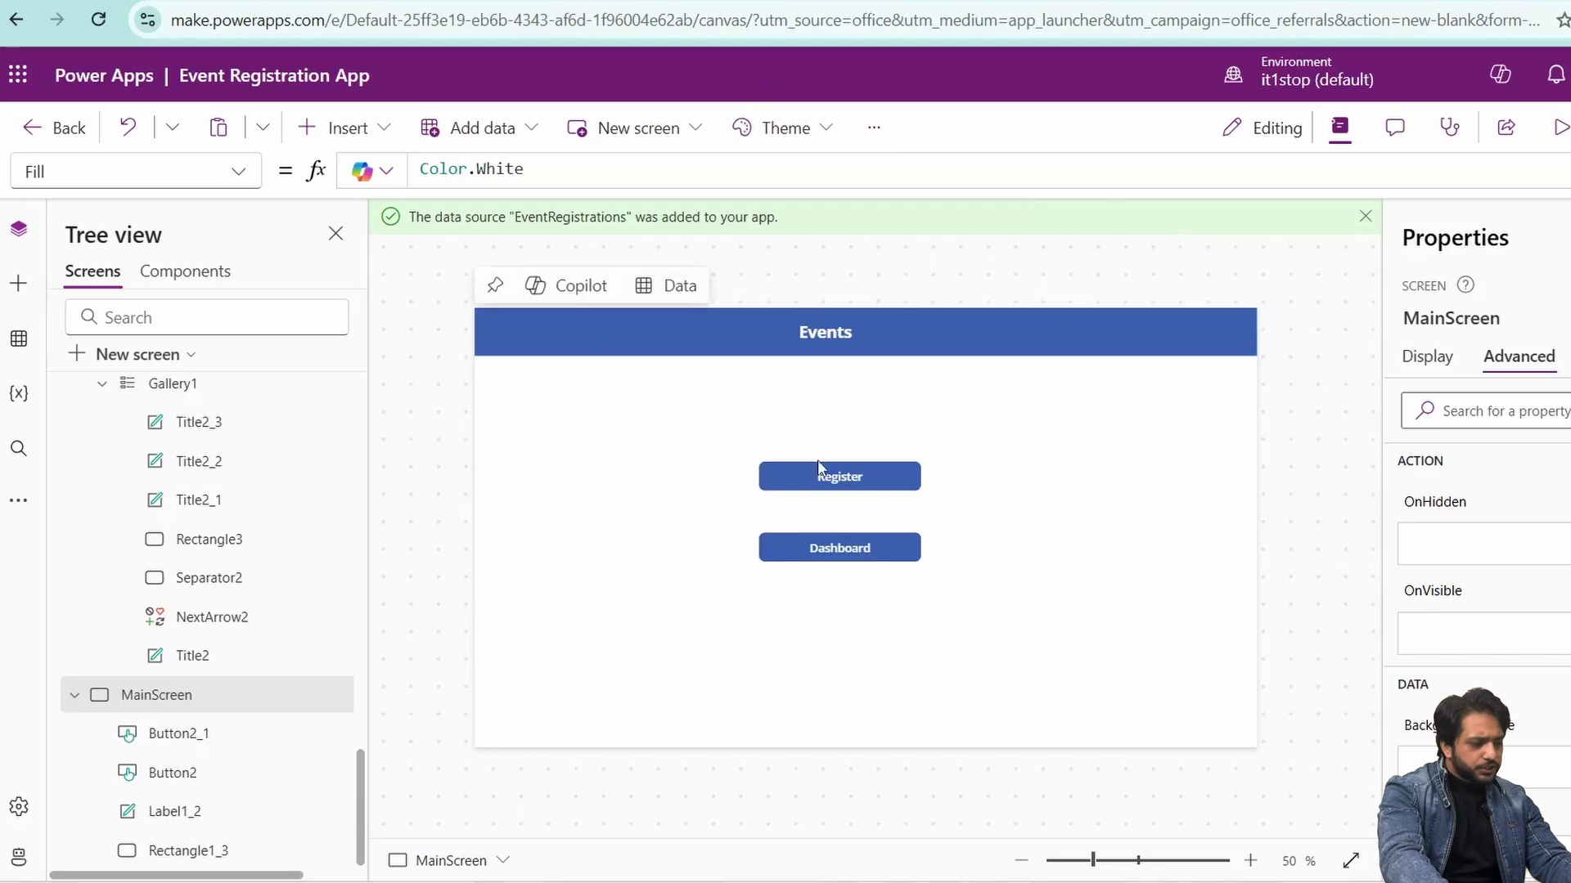
- Preview the app, checking Register opens the form and the back arrow returns to Events
{"action": "left_click", "coordinate": [1560, 128]}
{"action": "left_click", "coordinate": [750, 434]}
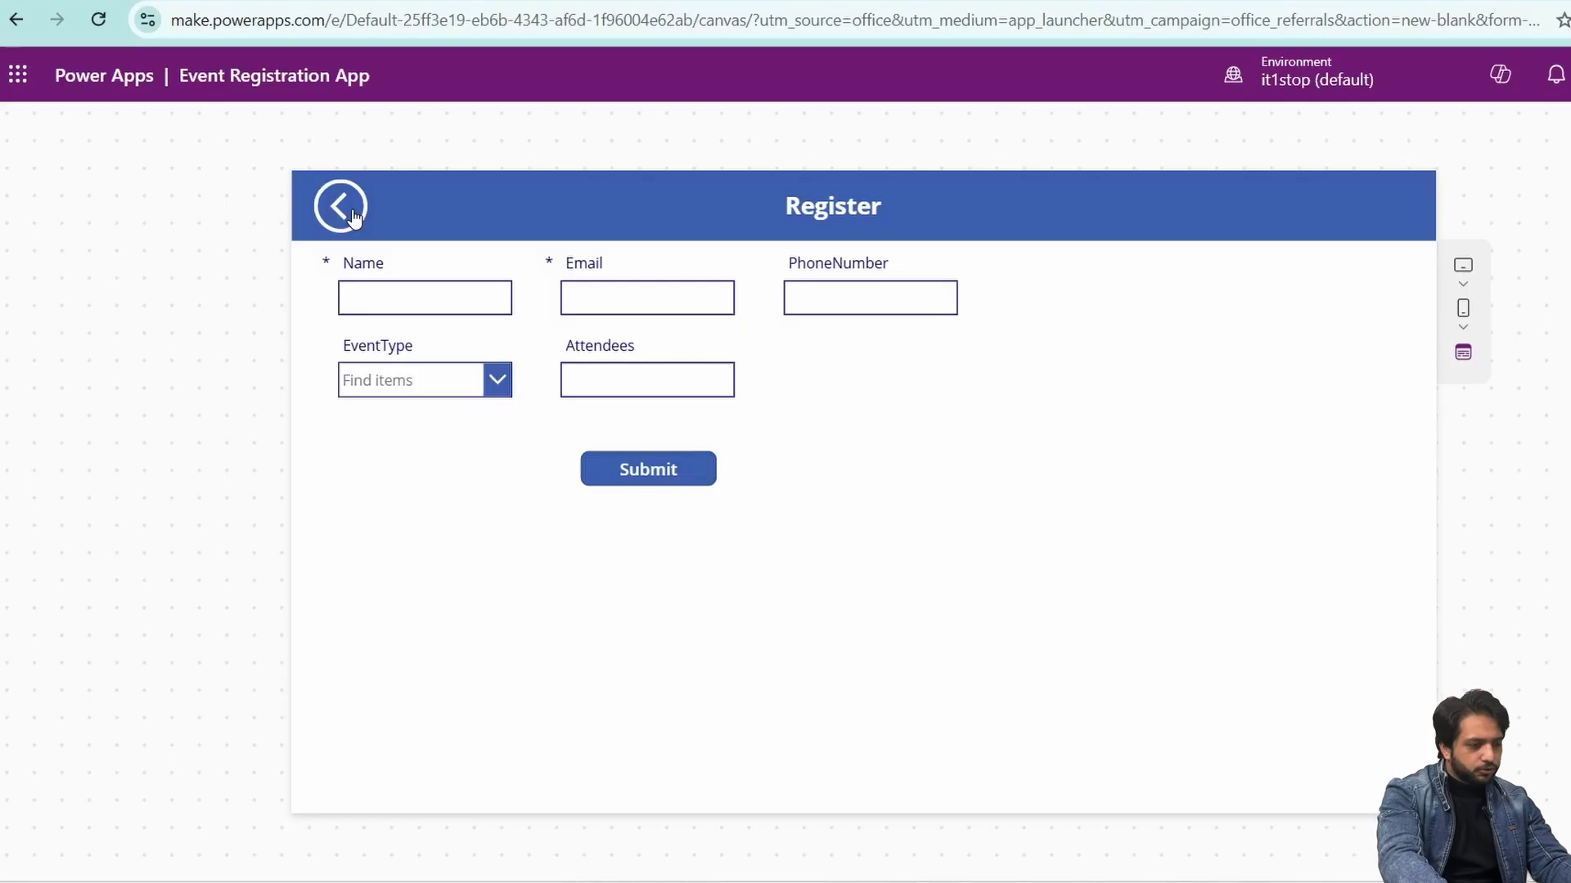
{"action": "left_click", "coordinate": [354, 216]}
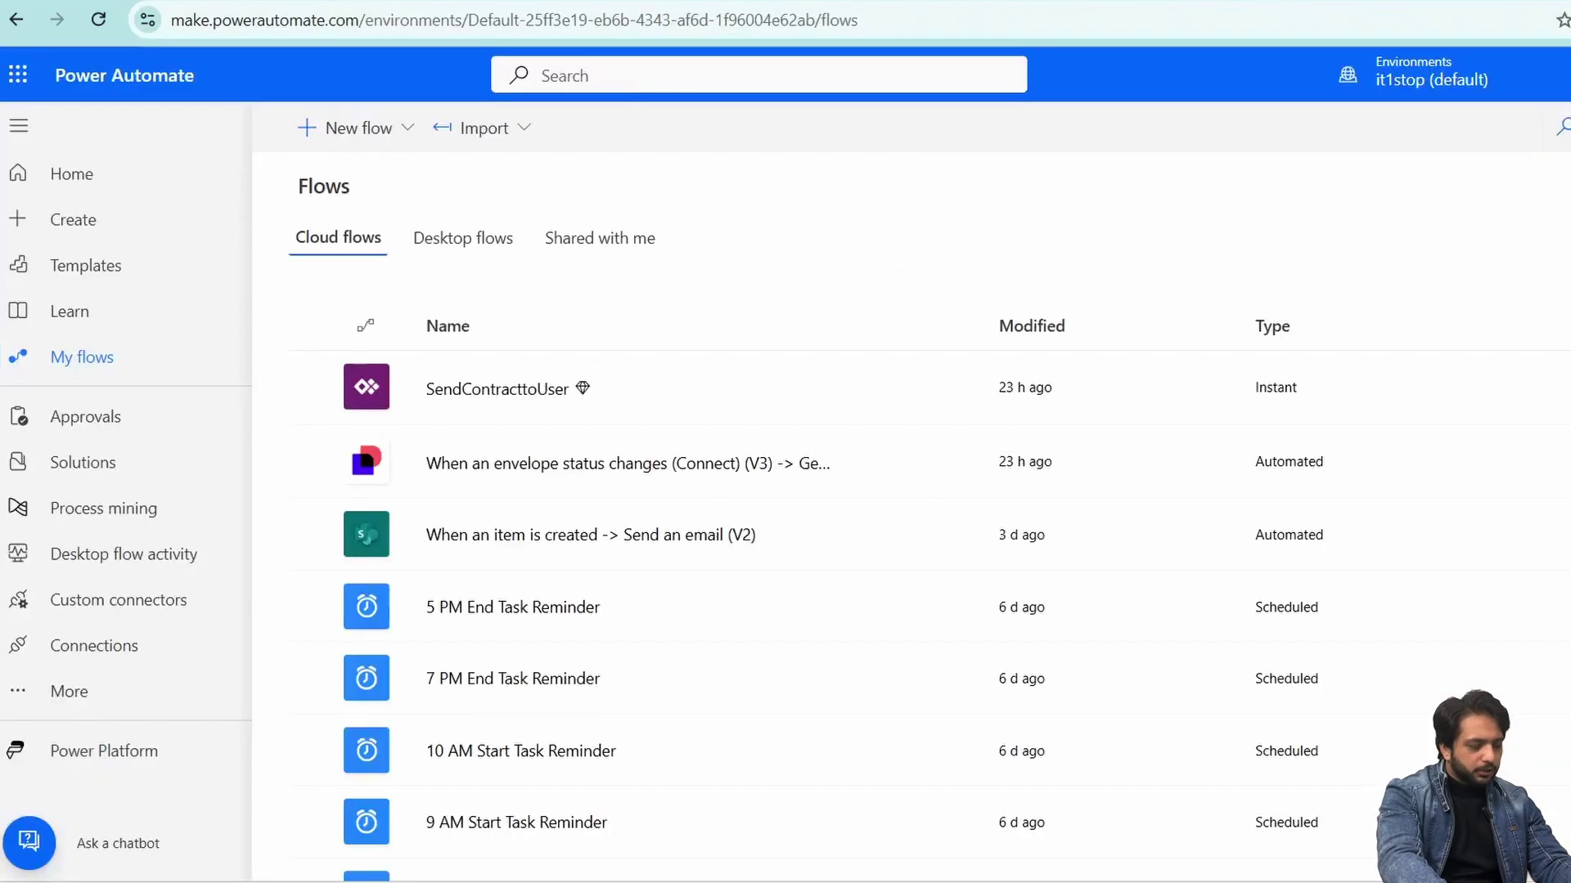
{"action": "left_click", "coordinate": [352, 127]}
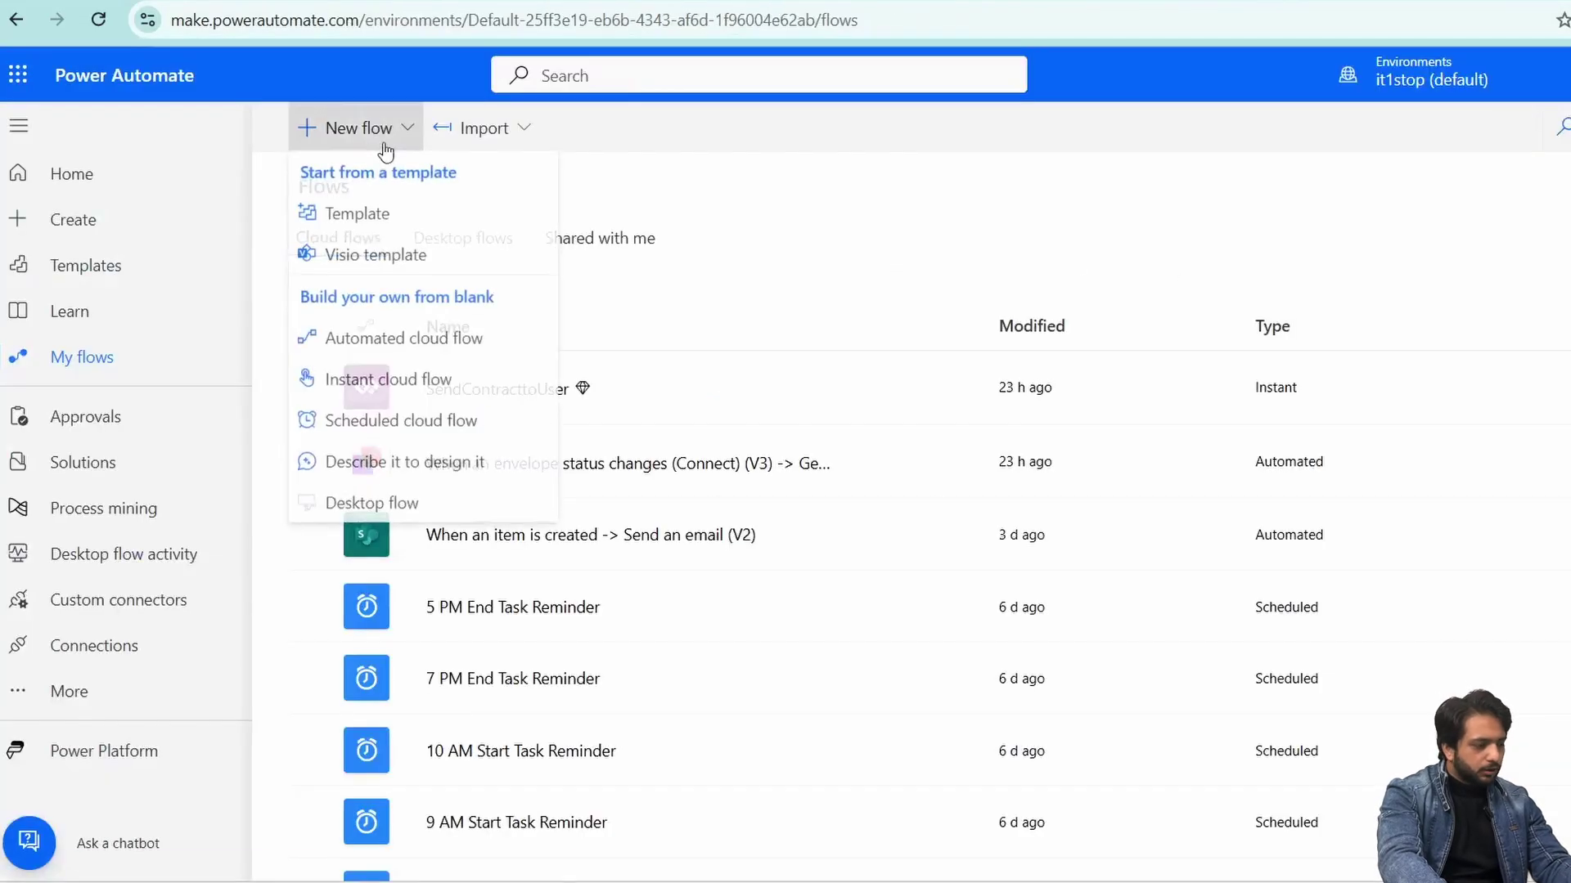
- Create an automated cloud flow with the SharePoint 'When an item is created' trigger
{"action": "left_click", "coordinate": [384, 339]}
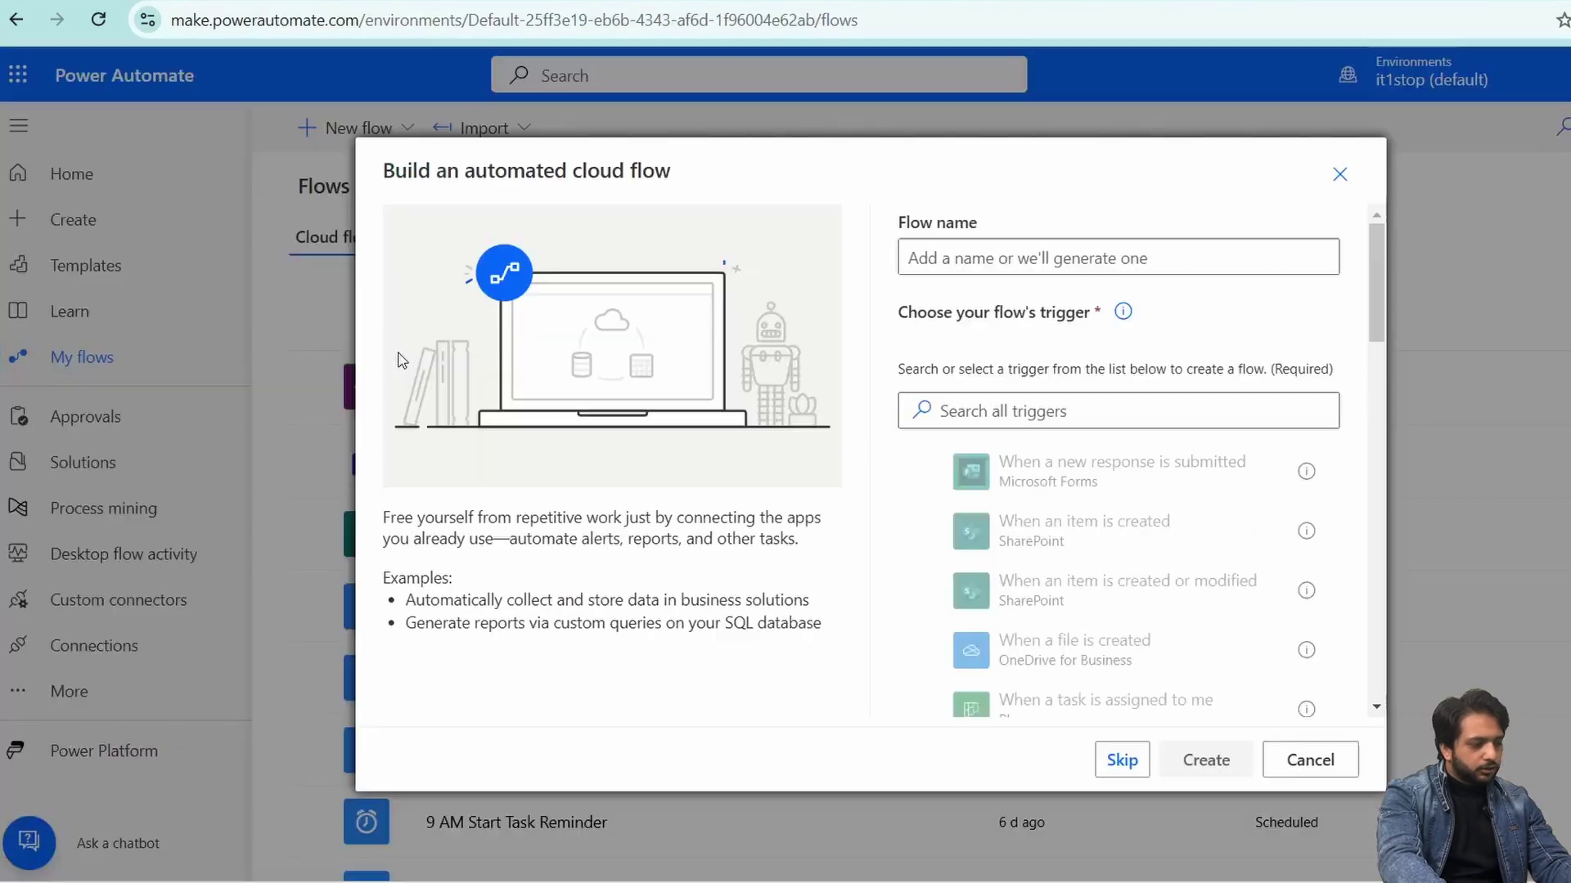
{"action": "left_click", "coordinate": [927, 533]}
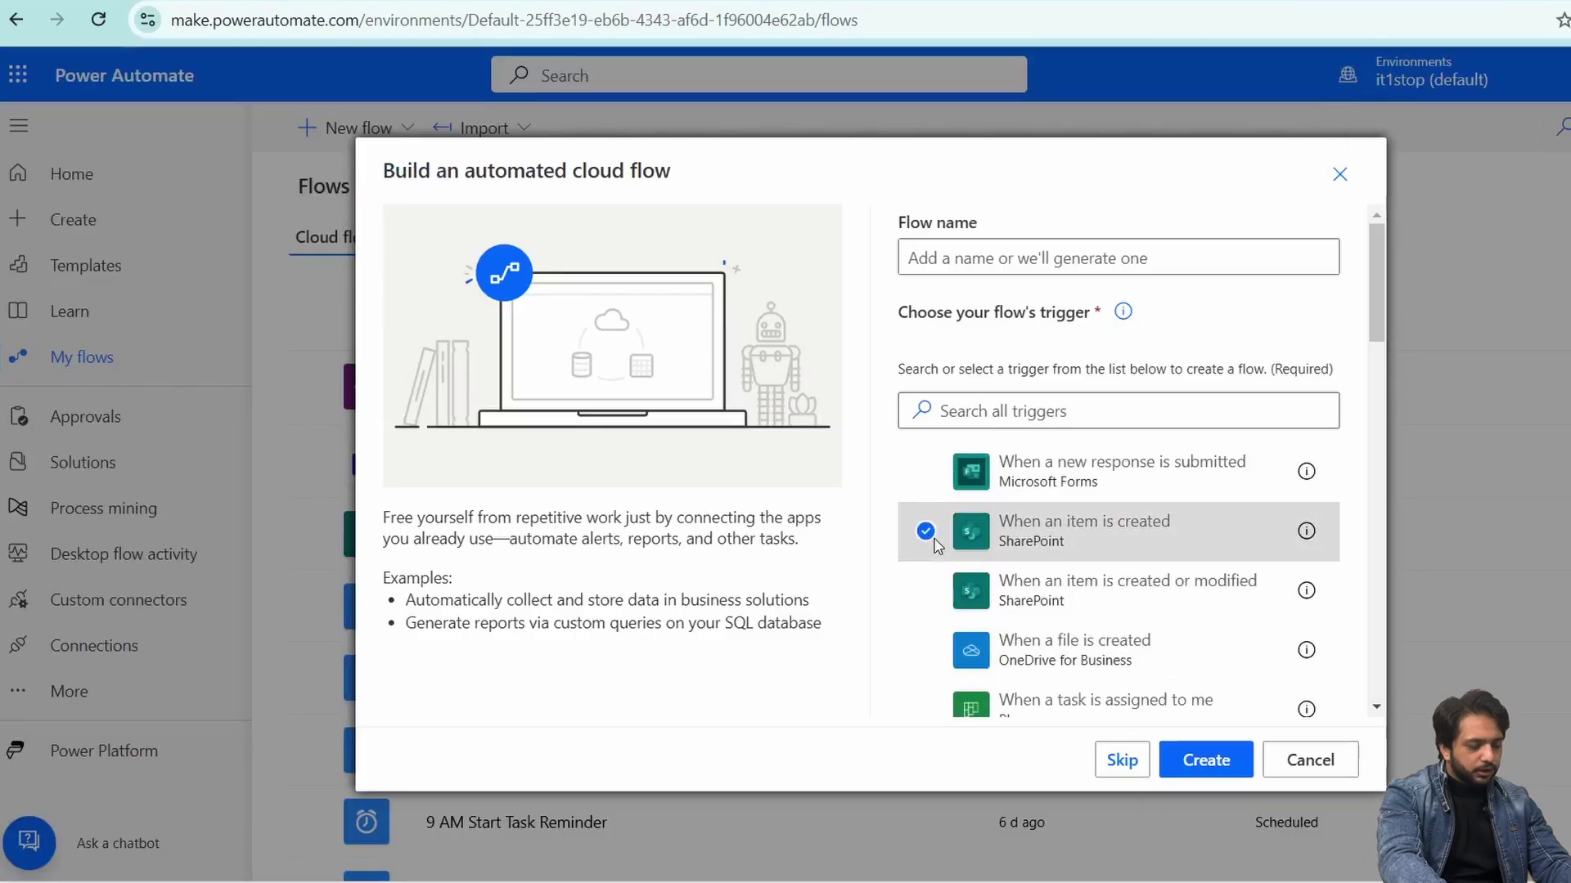
{"action": "left_click", "coordinate": [1204, 759]}
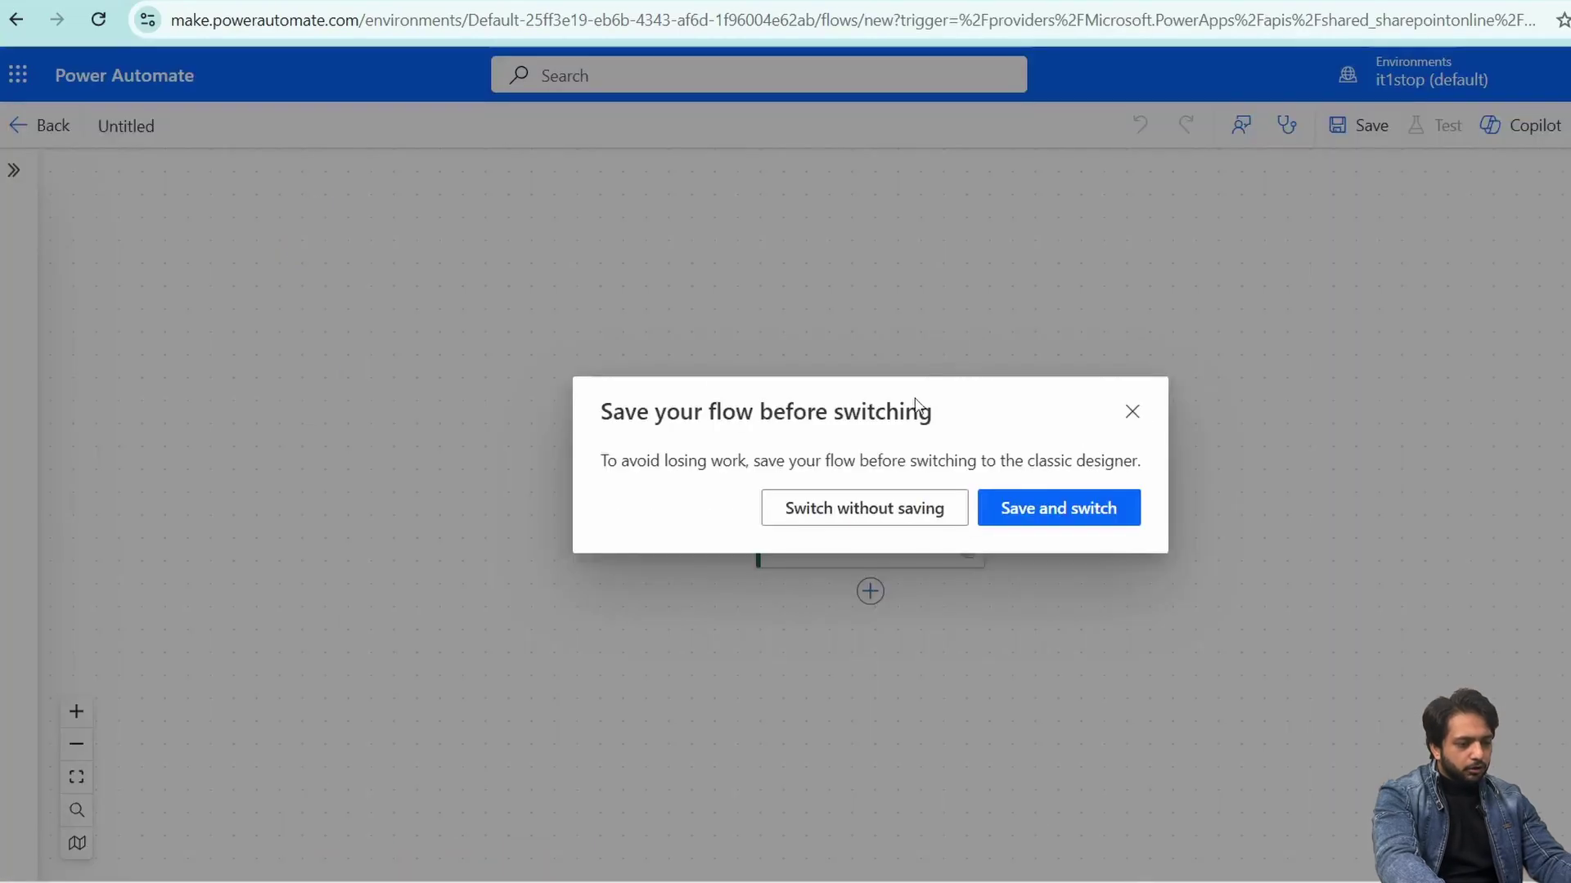
{"action": "left_click", "coordinate": [834, 501]}
- Point the trigger at the Talent Hooks site's EventRegistrations list and add a new step
{"action": "left_click", "coordinate": [935, 237]}
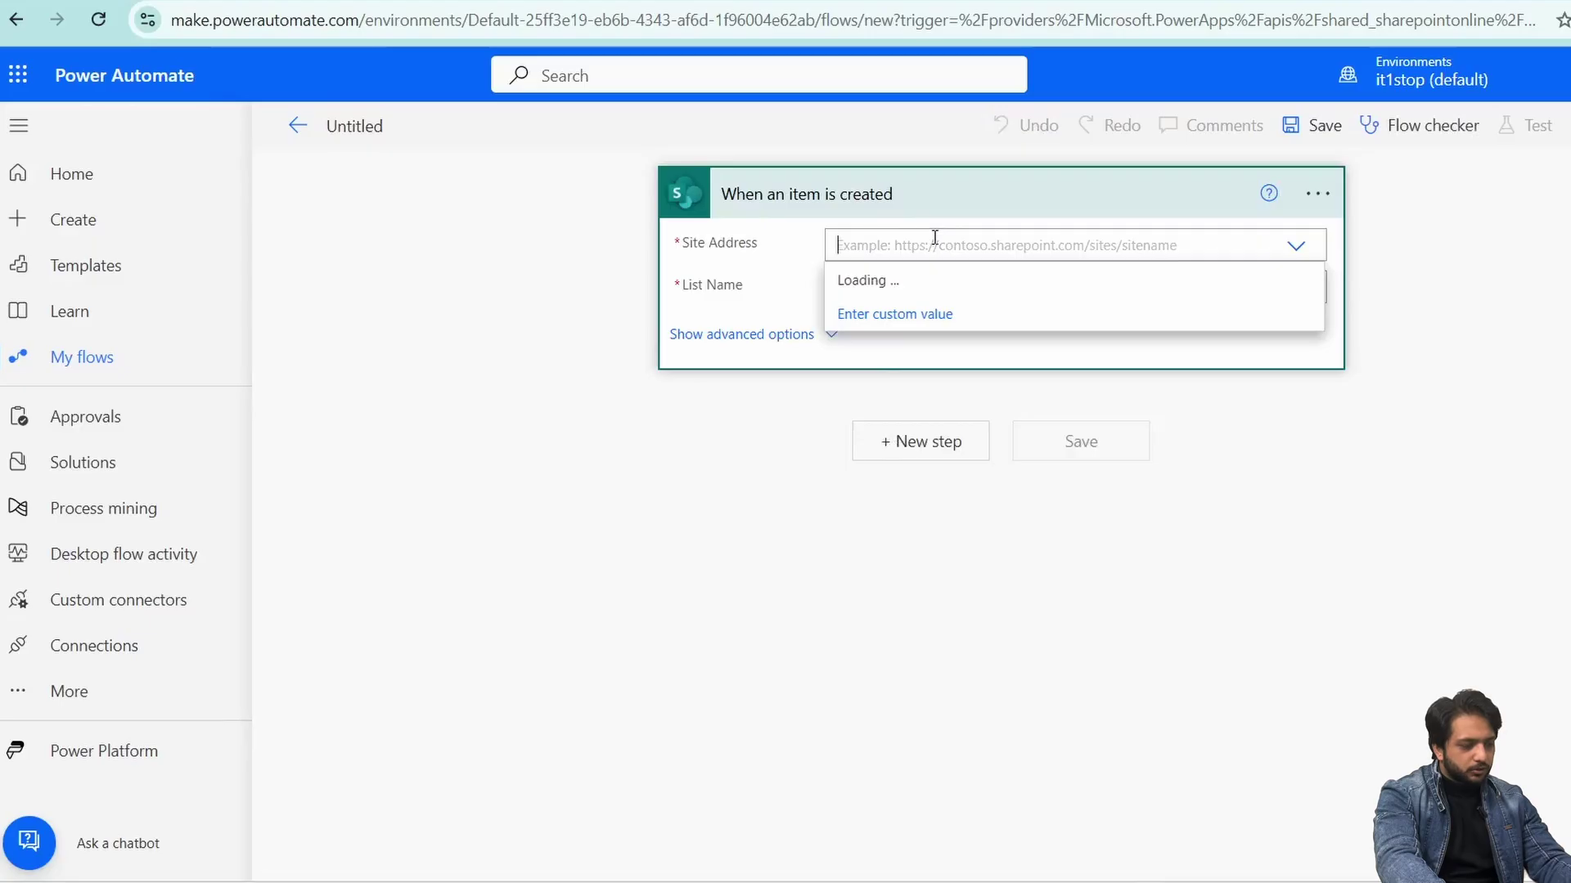
{"action": "left_click", "coordinate": [880, 349]}
{"action": "left_click", "coordinate": [944, 288]}
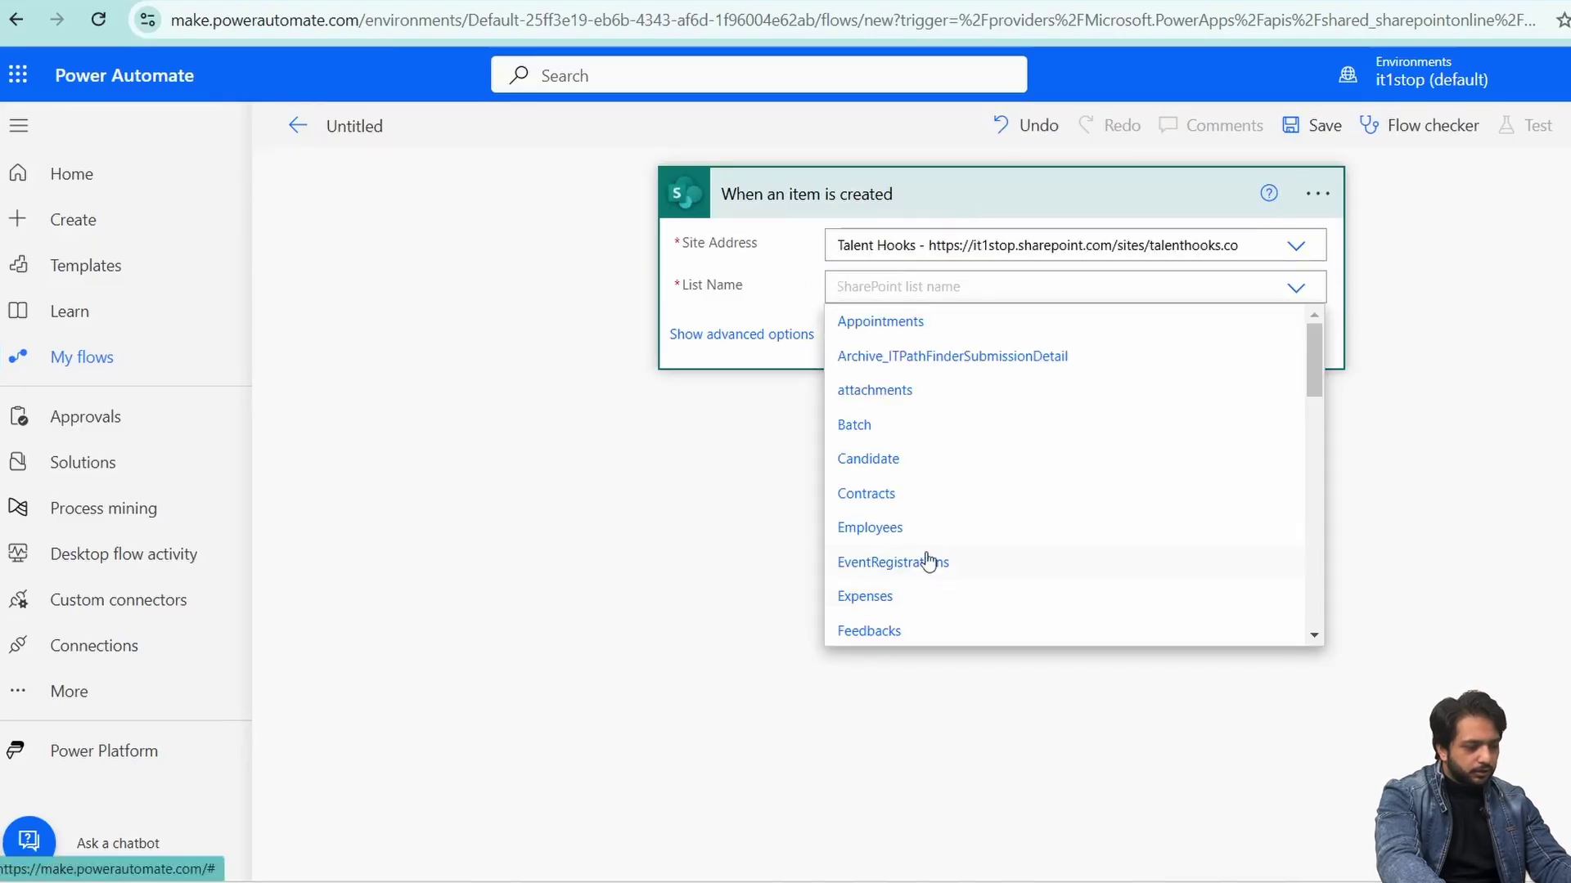
{"action": "left_click", "coordinate": [923, 561]}
{"action": "left_click", "coordinate": [900, 294]}
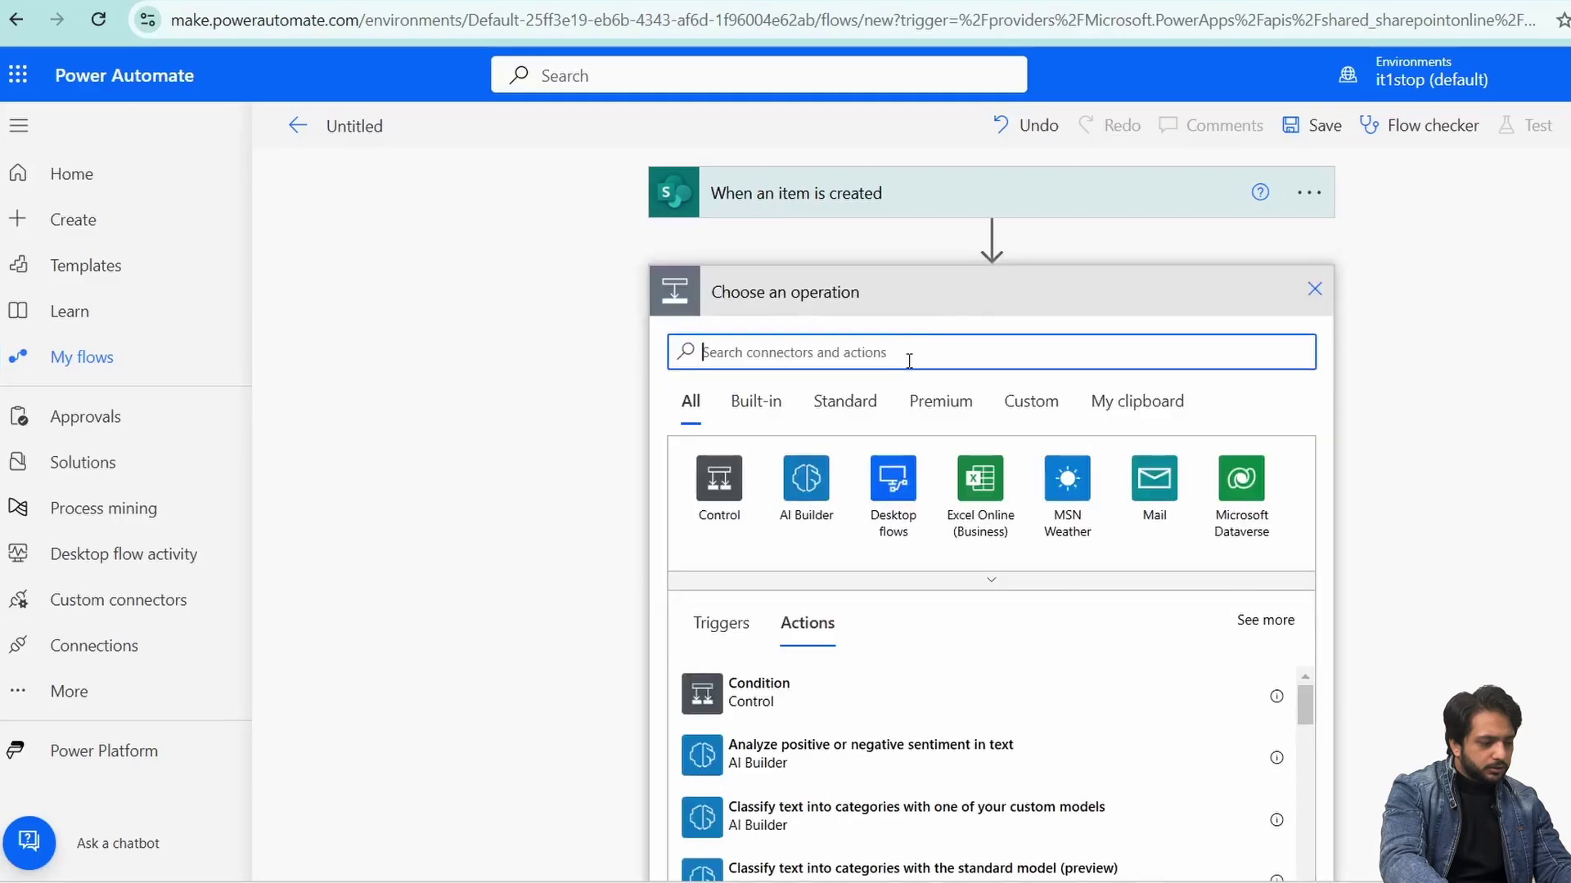
- Send the email to the registrant's Email with the subject 'Thank you for Registrering'
{"action": "type", "text": "Se"}
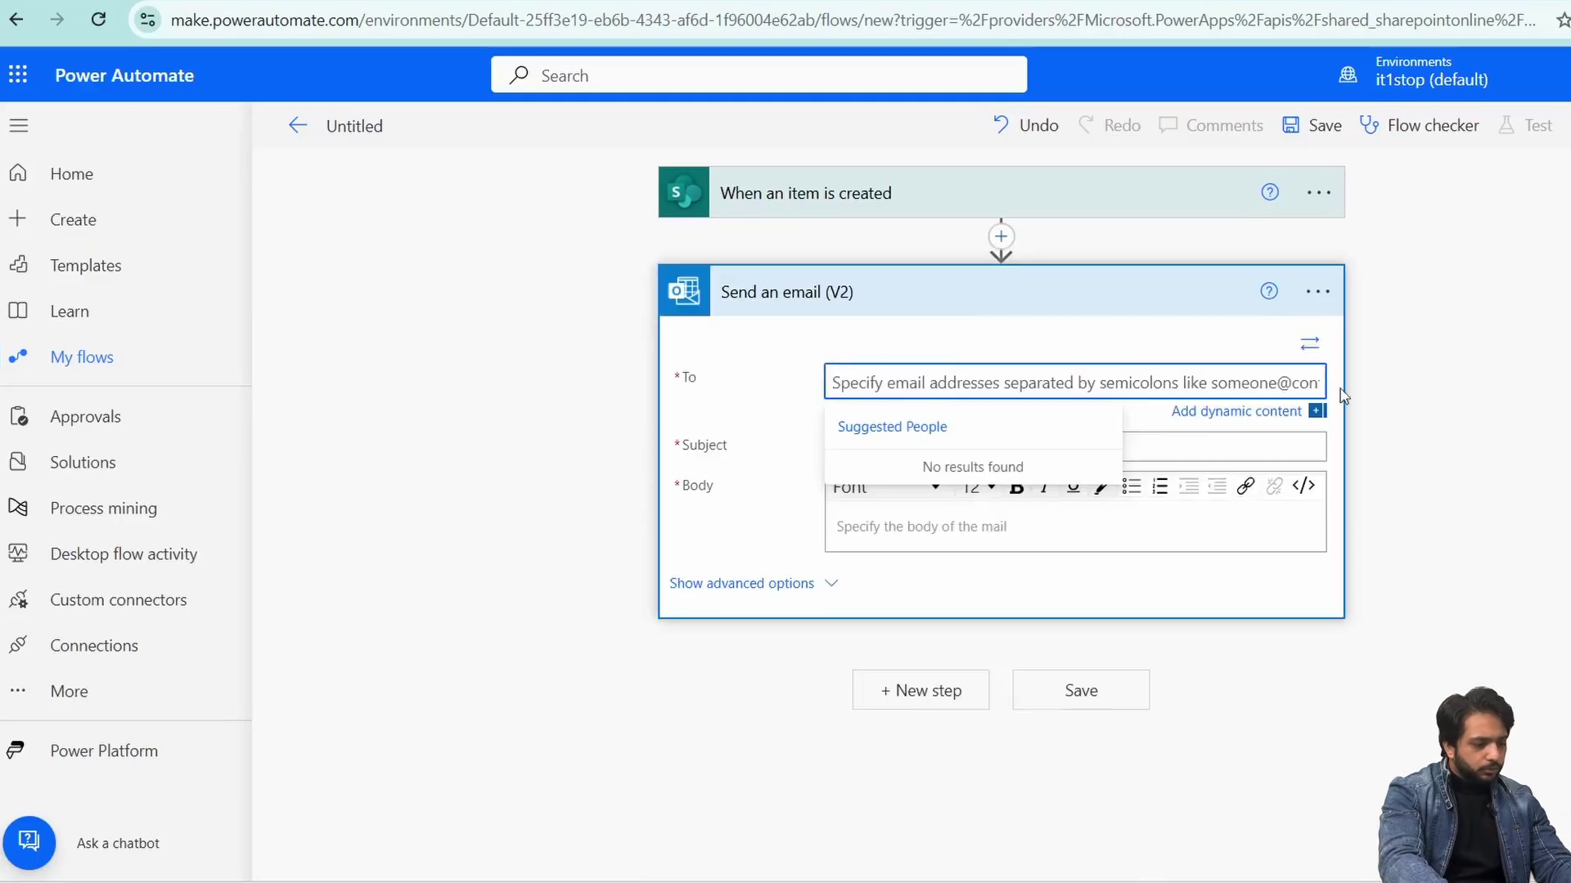
{"action": "left_click", "coordinate": [1270, 412]}
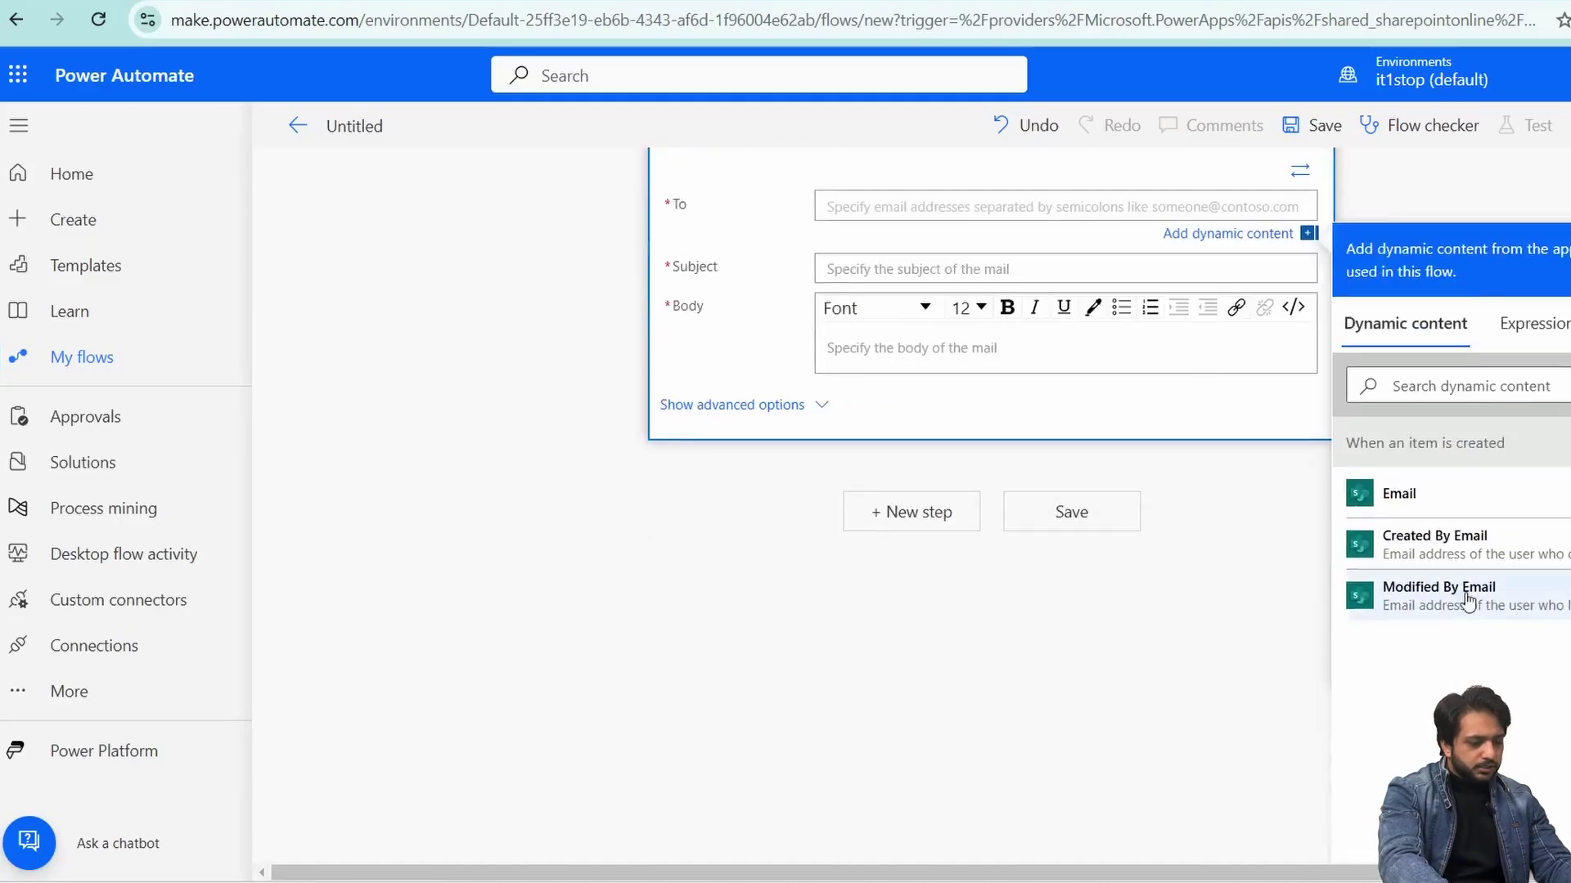
{"action": "left_click", "coordinate": [1499, 501]}
{"action": "key", "text": "Tab"}
{"action": "type", "text": "Tha"}
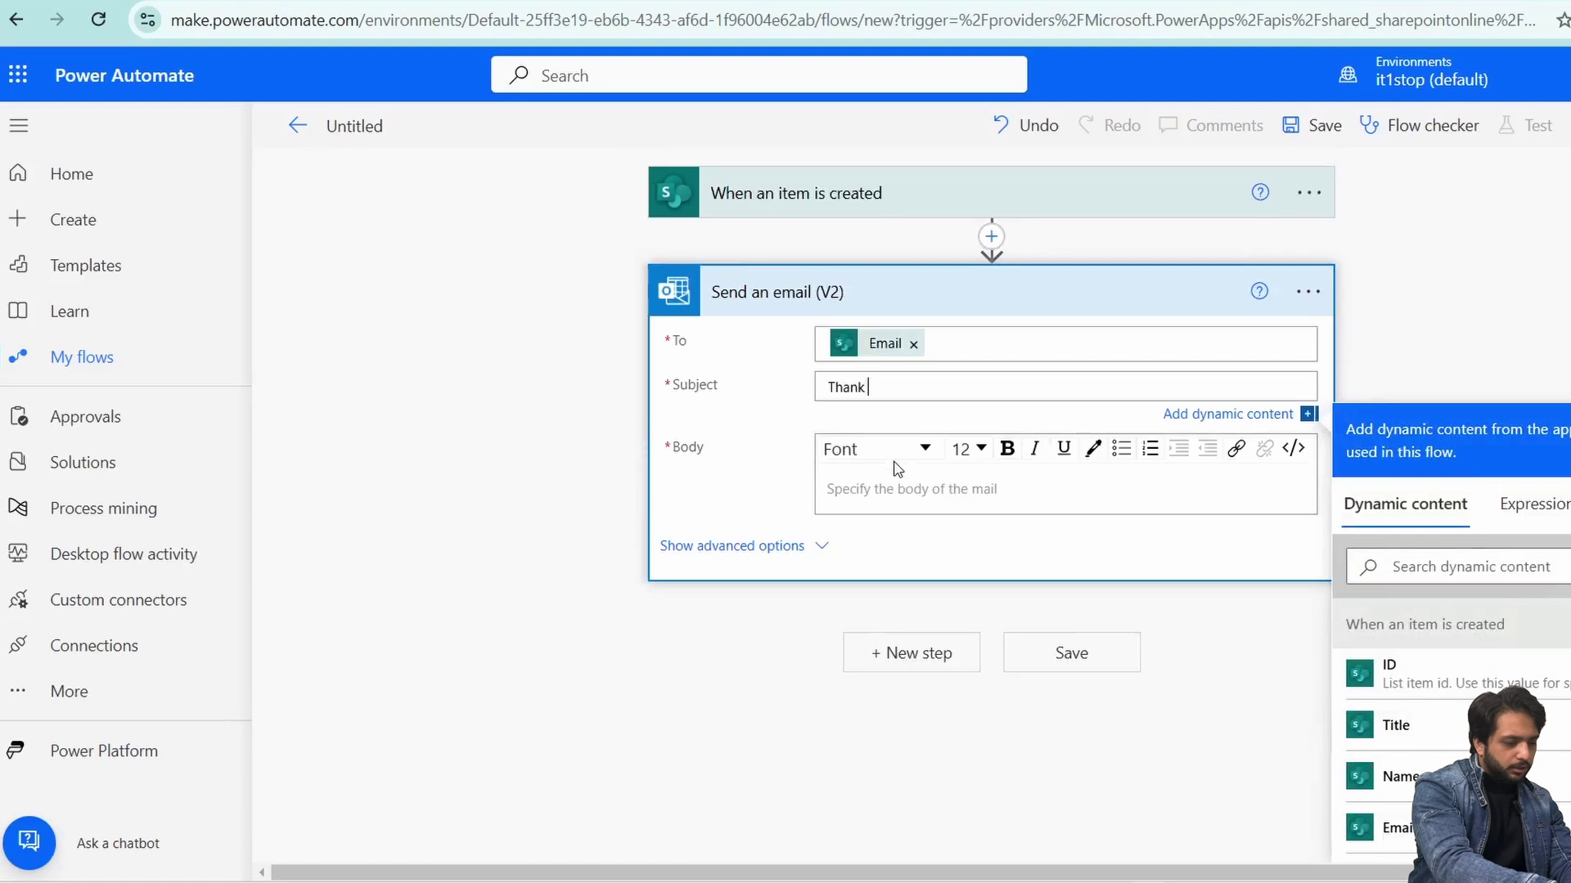
{"action": "type", "text": "nk you for Re"}
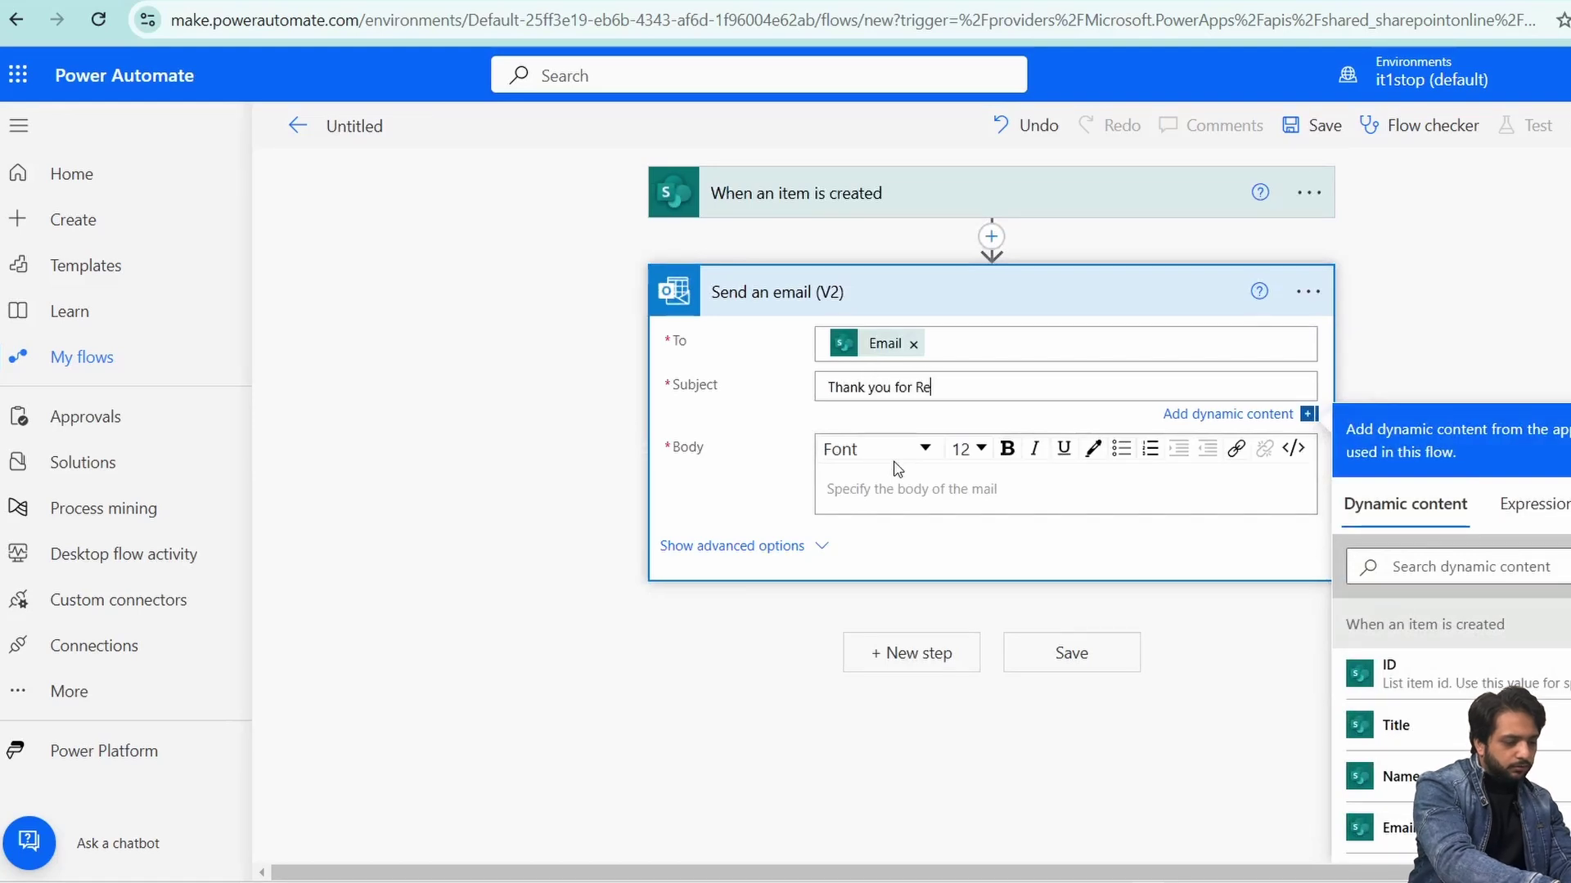
{"action": "type", "text": "gistrering"}
- Write the body 'Dear' plus Name, then 'Thank you for Regisering in our Event' plus EventType Value
{"action": "key", "text": "Tab"}
{"action": "scroll", "coordinate": [1081, 439], "scroll_direction": "down", "scroll_amount": 3}
{"action": "scroll", "coordinate": [1080, 439], "scroll_direction": "up", "scroll_amount": 2}
{"action": "type", "text": "Dear"}
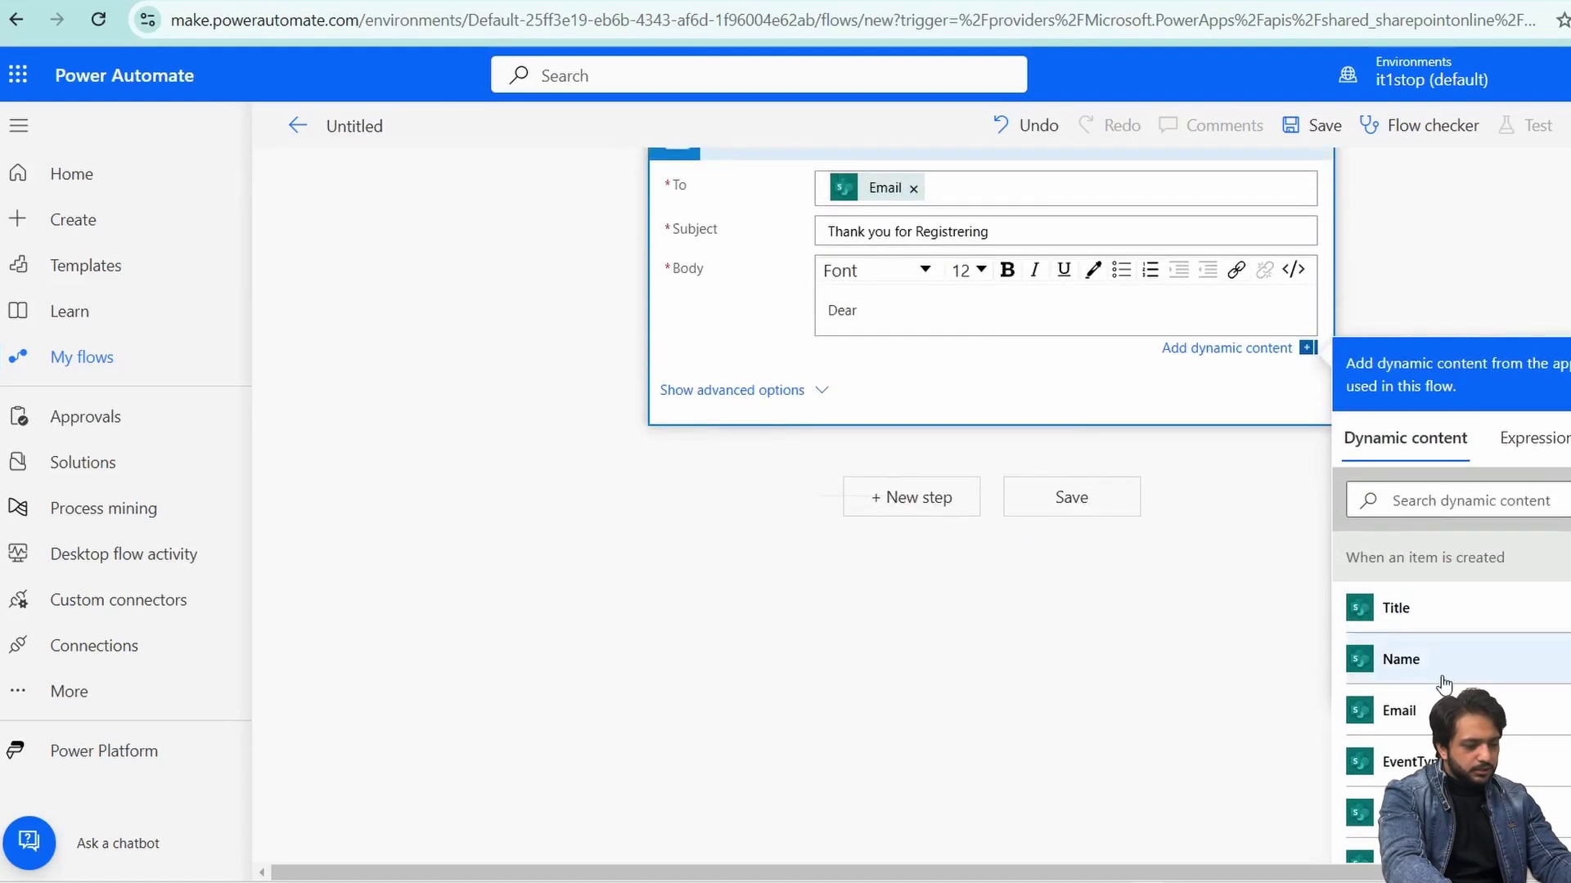
{"action": "left_click", "coordinate": [1401, 659]}
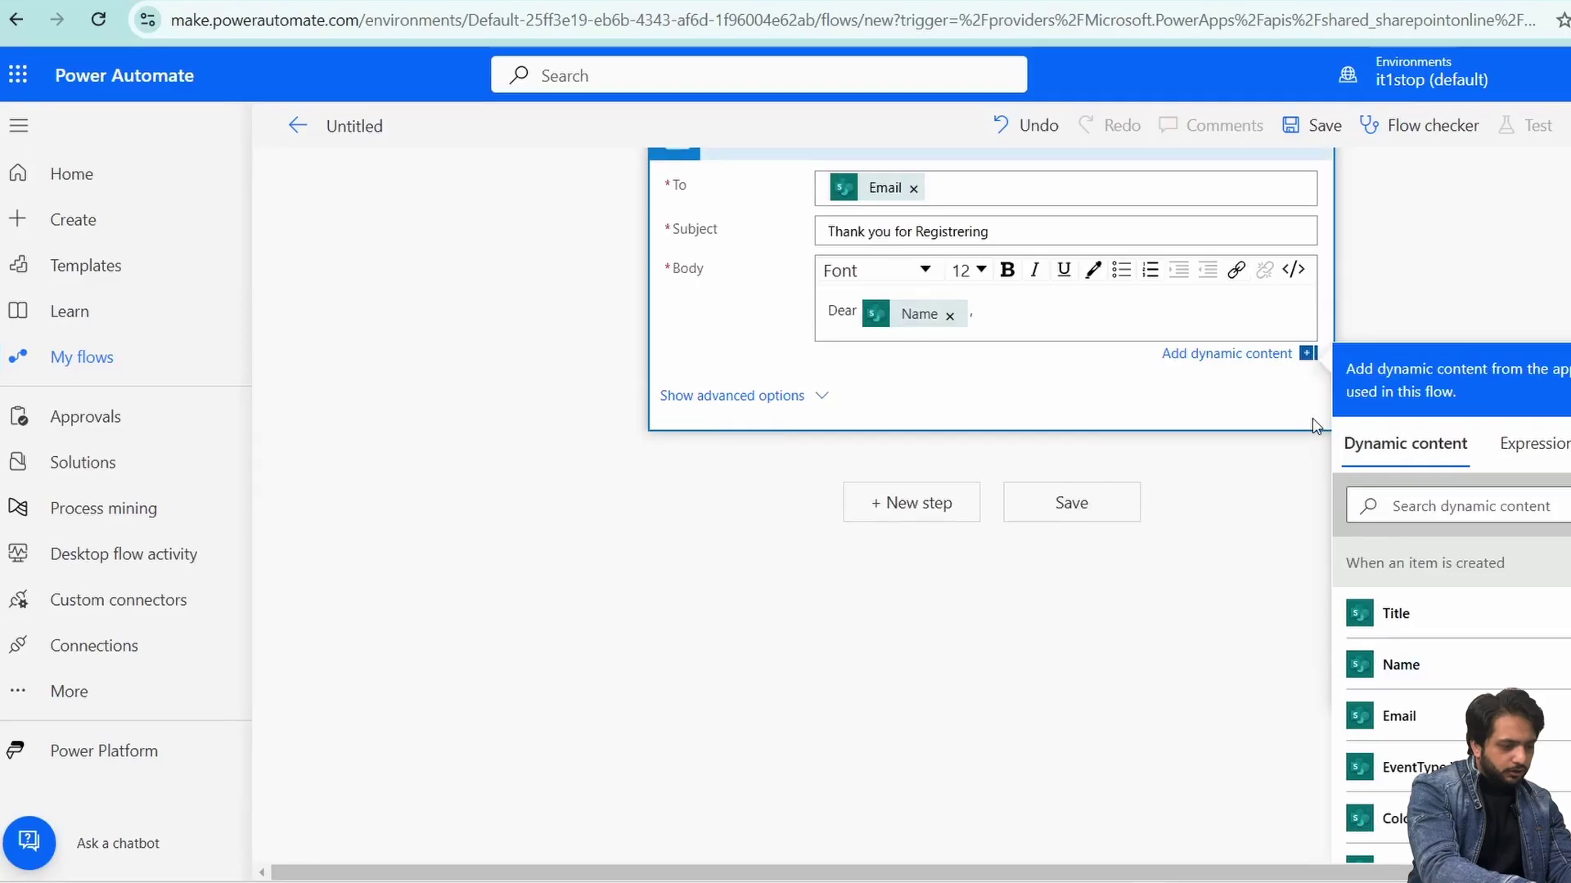
{"action": "key", "text": "Return"}
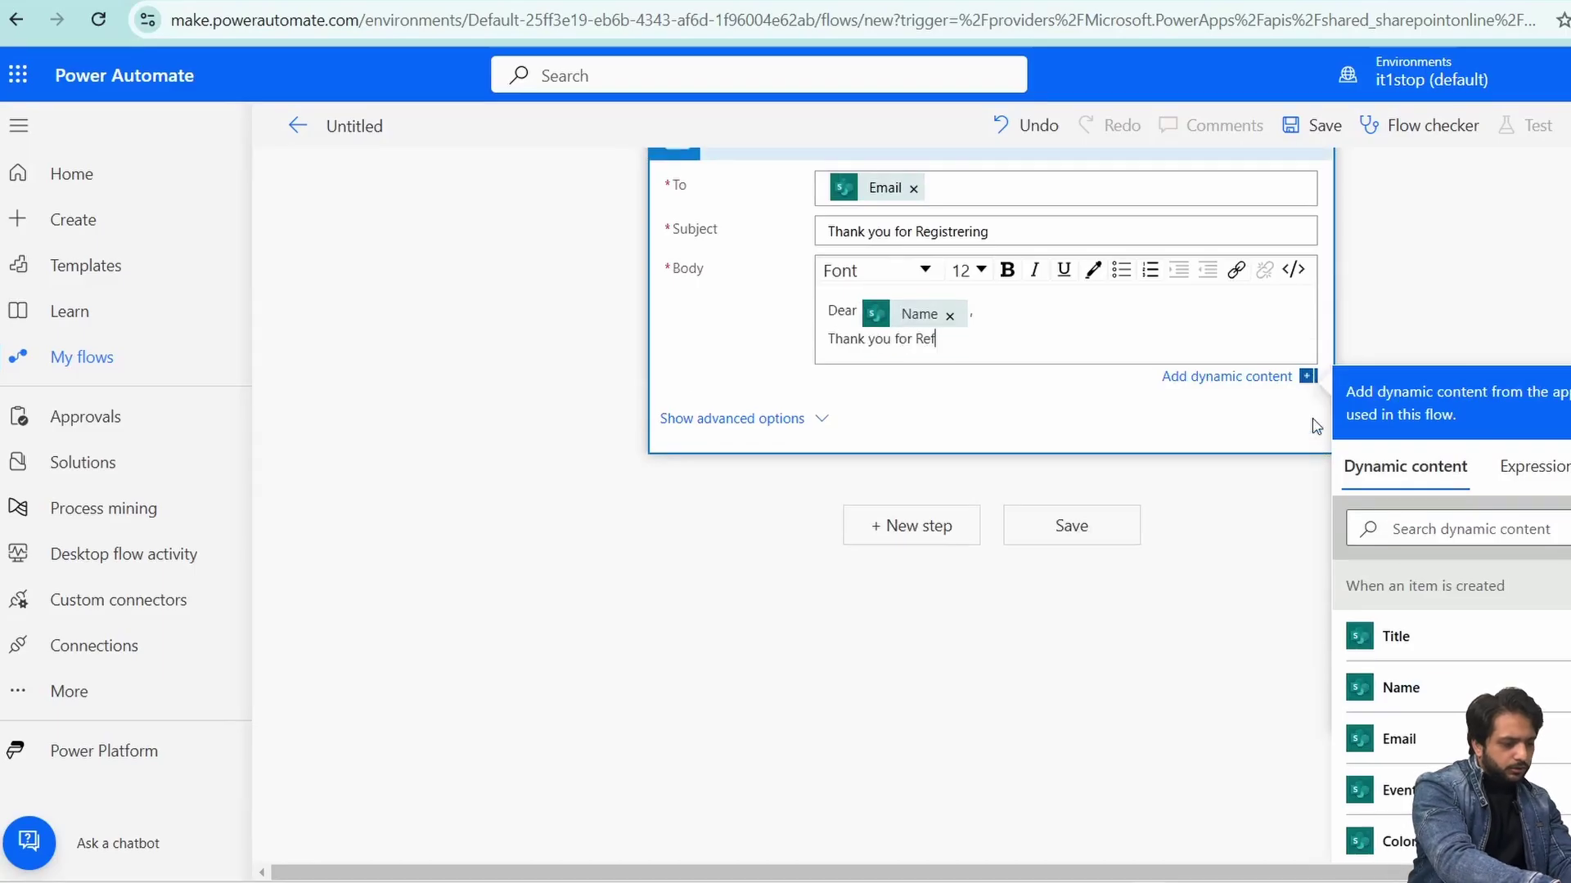
{"action": "type", "text": "Thank you for Ref"}
{"action": "key", "text": "BackSpace"}
{"action": "type", "text": "gisering in our Eve"}
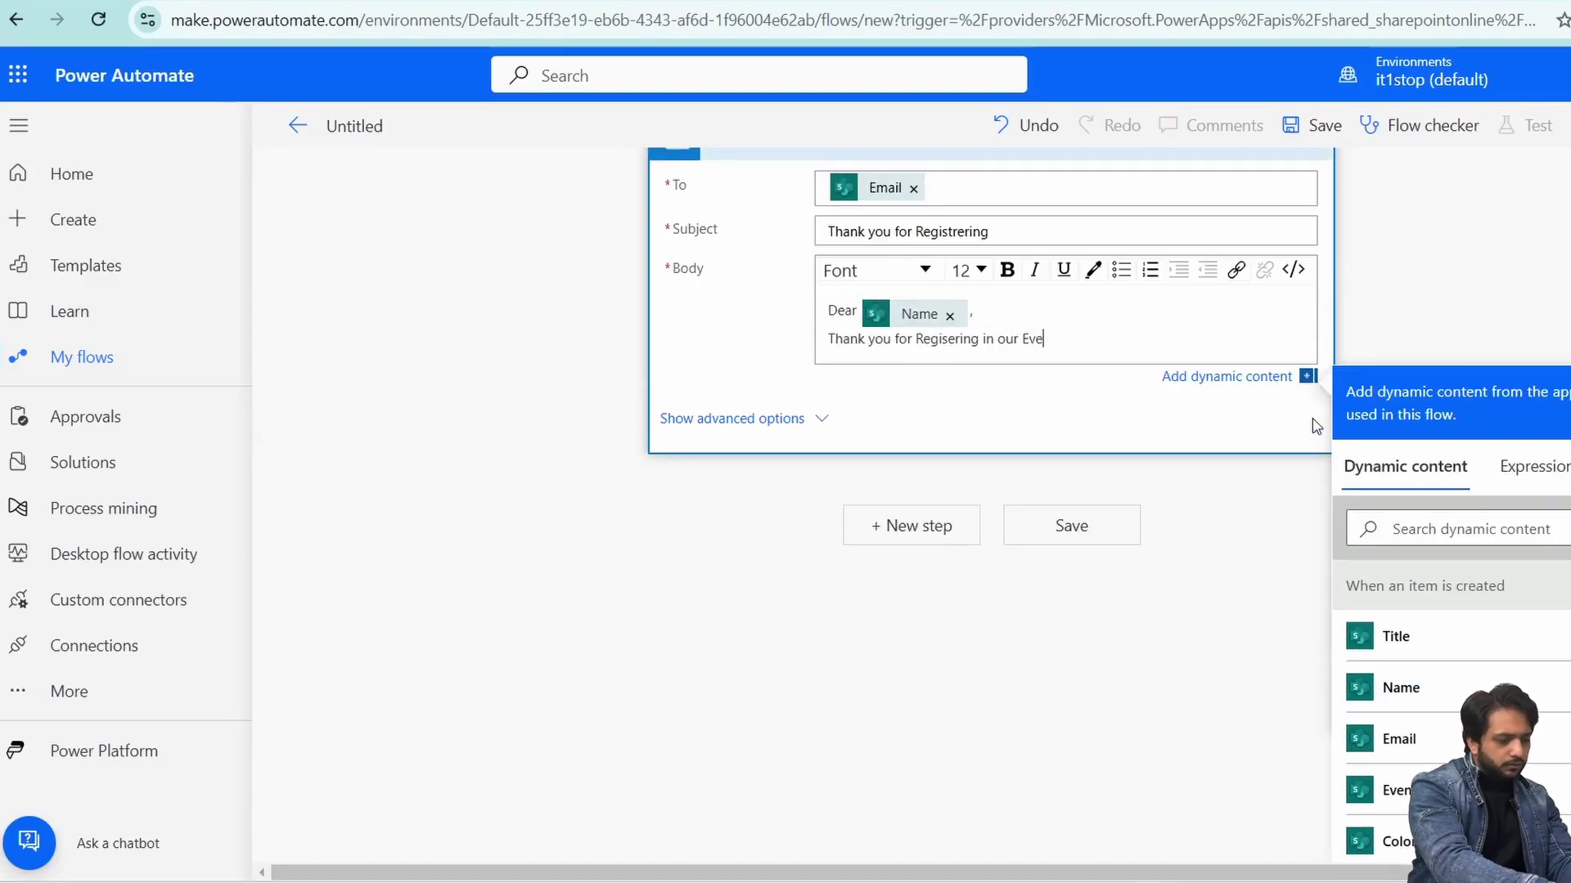
{"action": "type", "text": "nt"}
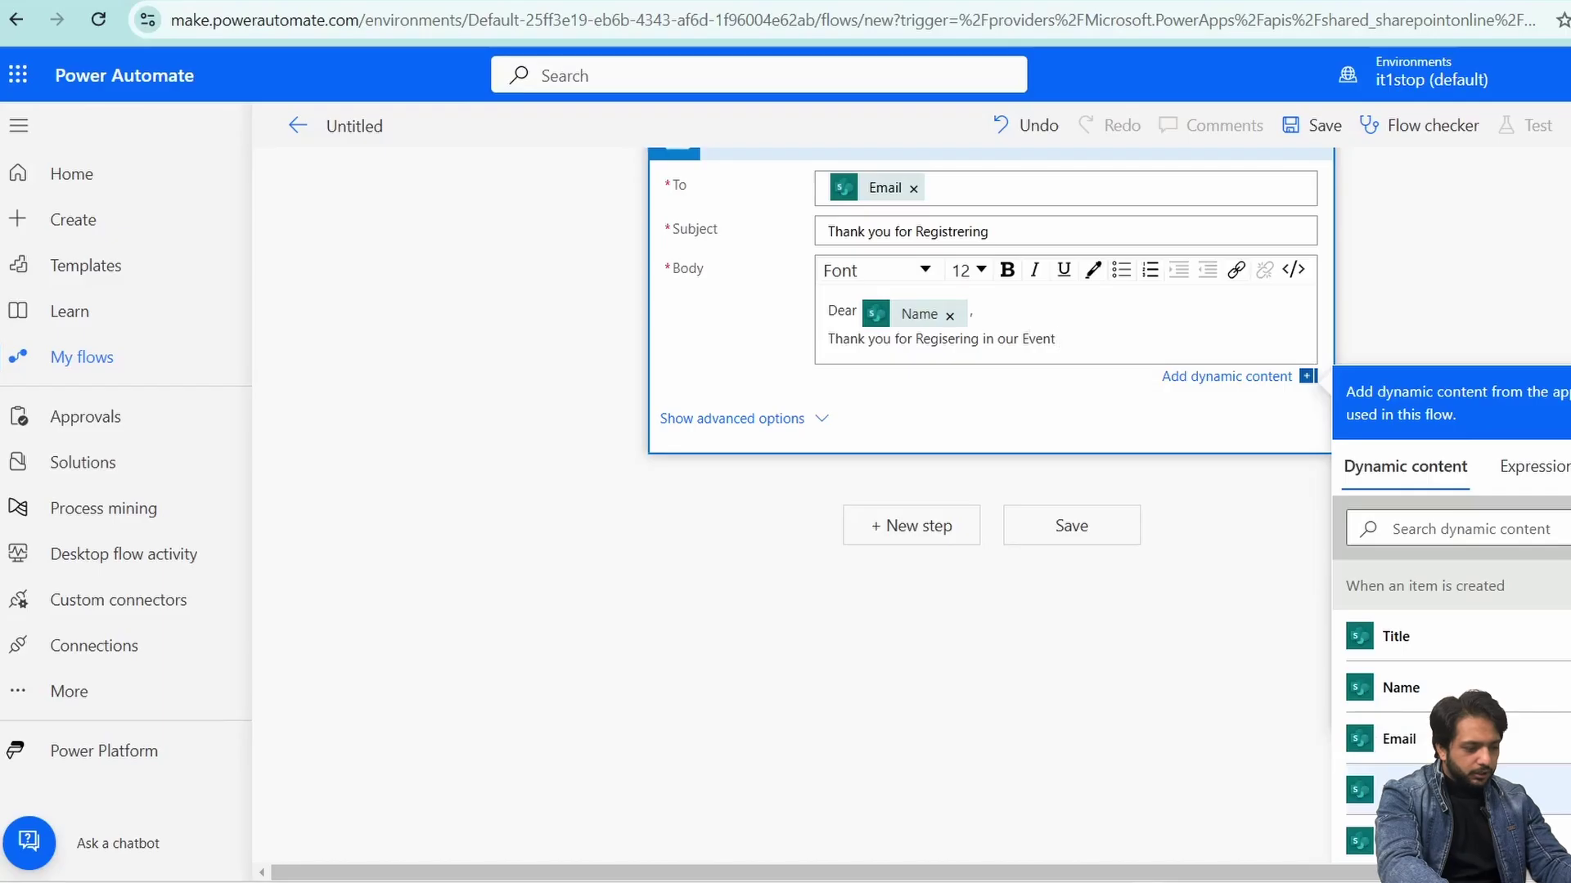
{"action": "left_click", "coordinate": [1441, 791]}
- Rename the flow to 'Send Comnfirmation For Registration' and save it
{"action": "left_click", "coordinate": [393, 130]}
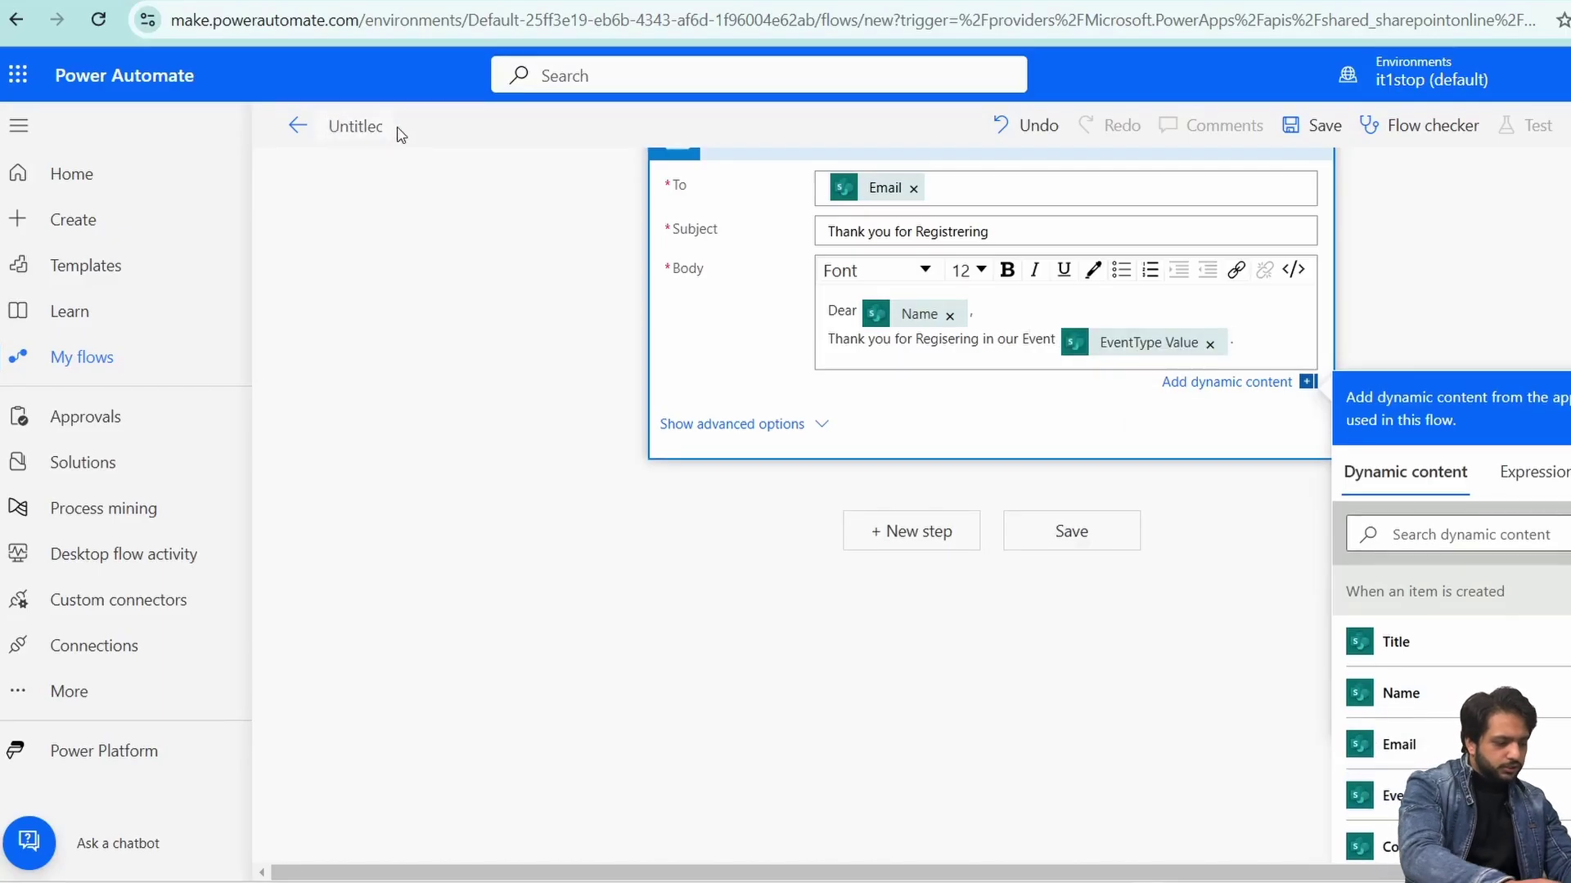
{"action": "type", "text": "Send Co"}
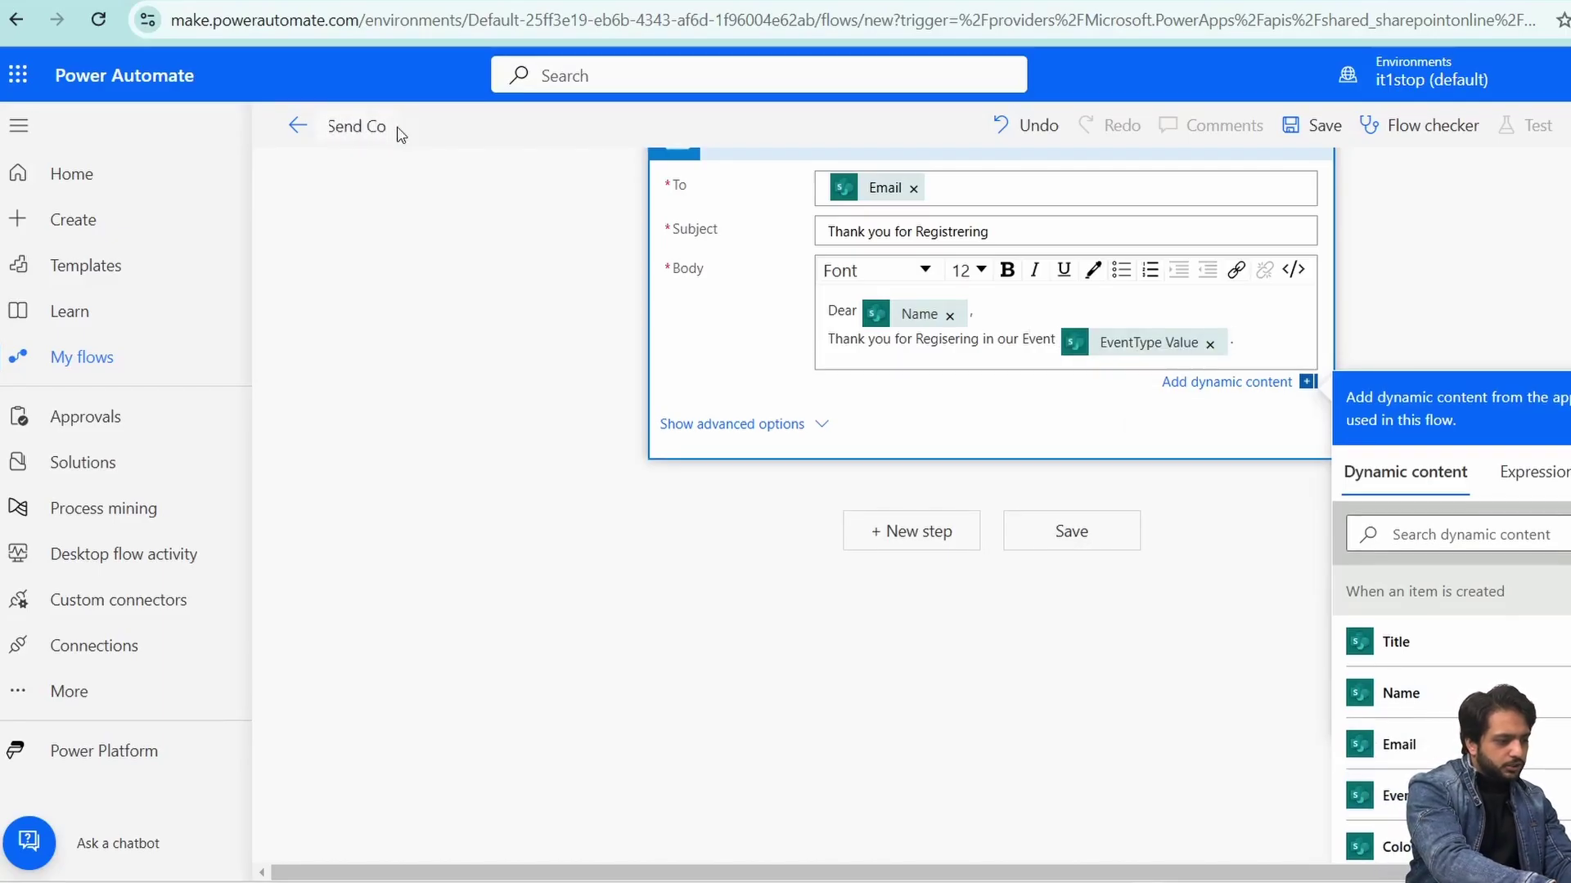
{"action": "type", "text": "mnfirmation For Registration"}
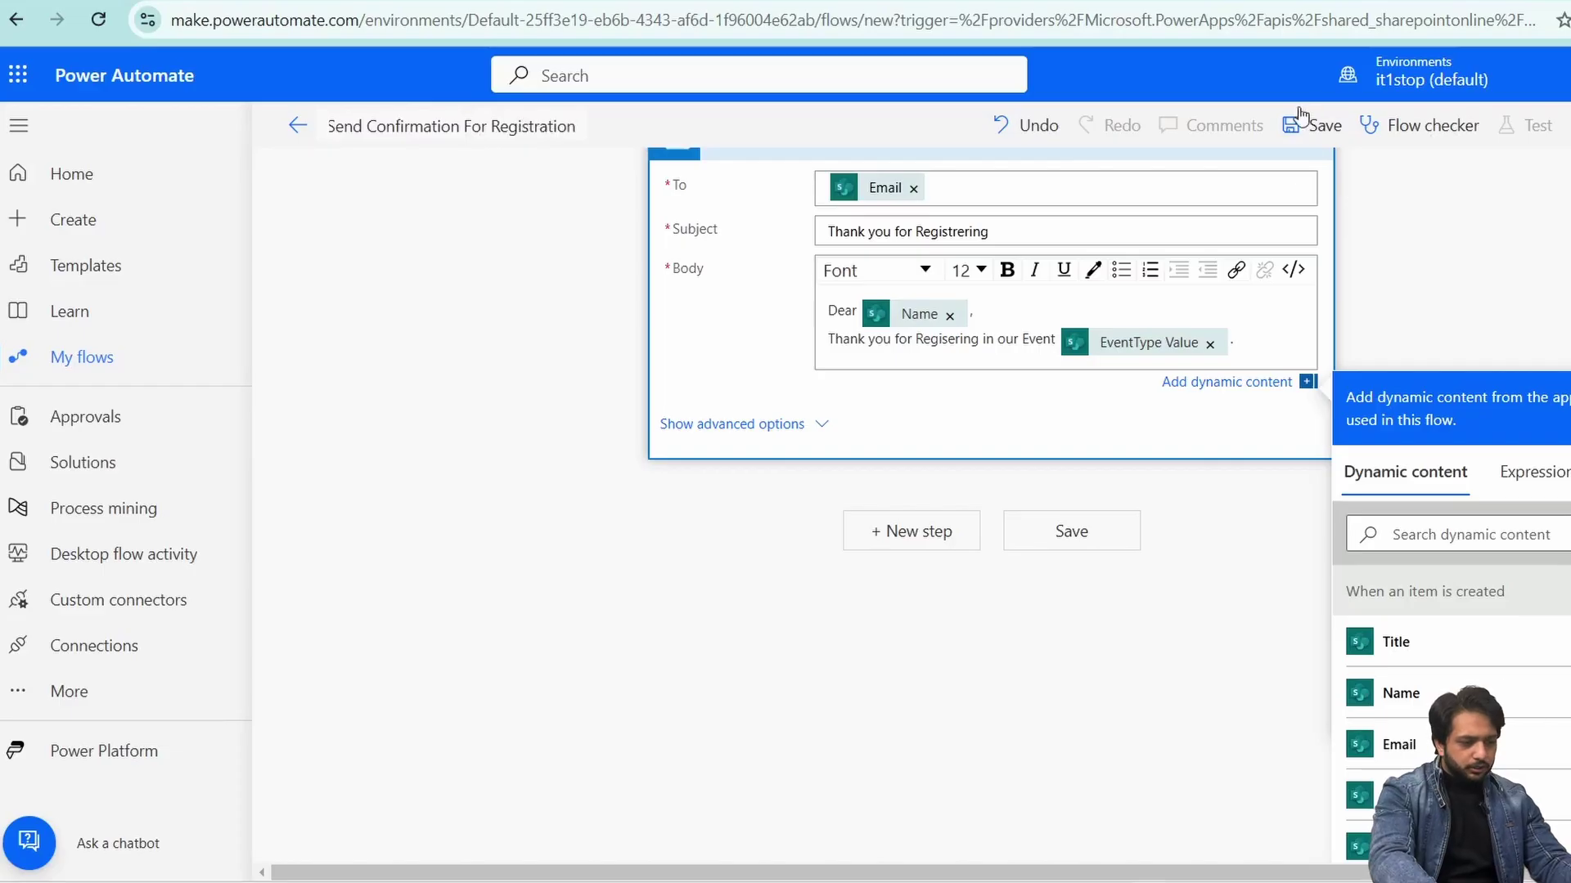
{"action": "left_click", "coordinate": [1303, 124]}
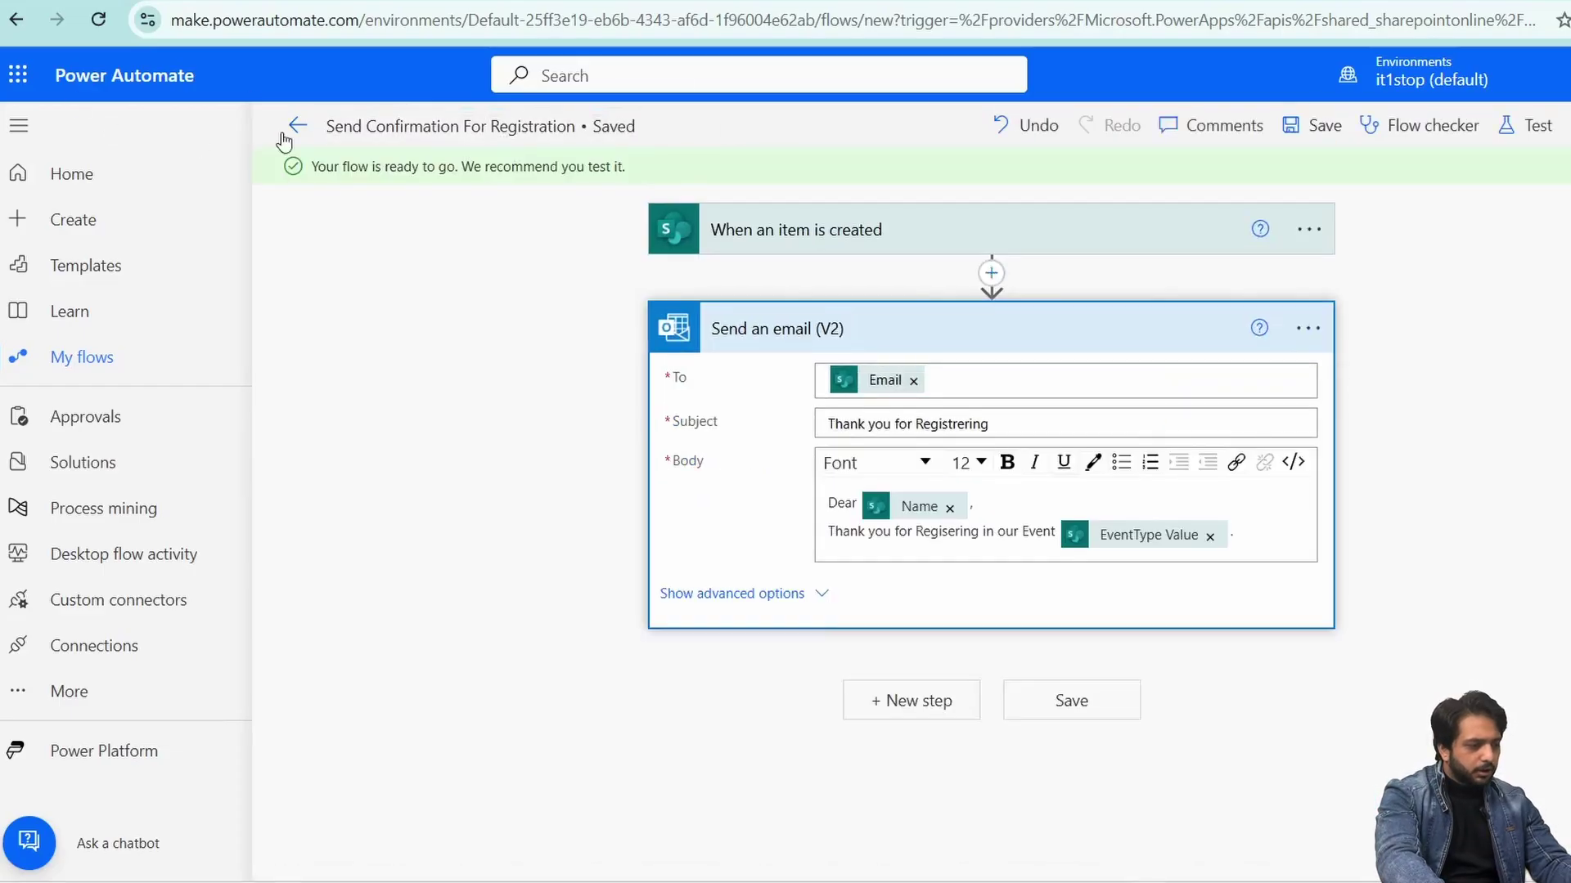
- Open the flow's details, then fill the registration form with the registrant's name, email and phone number
{"action": "left_click", "coordinate": [298, 126]}
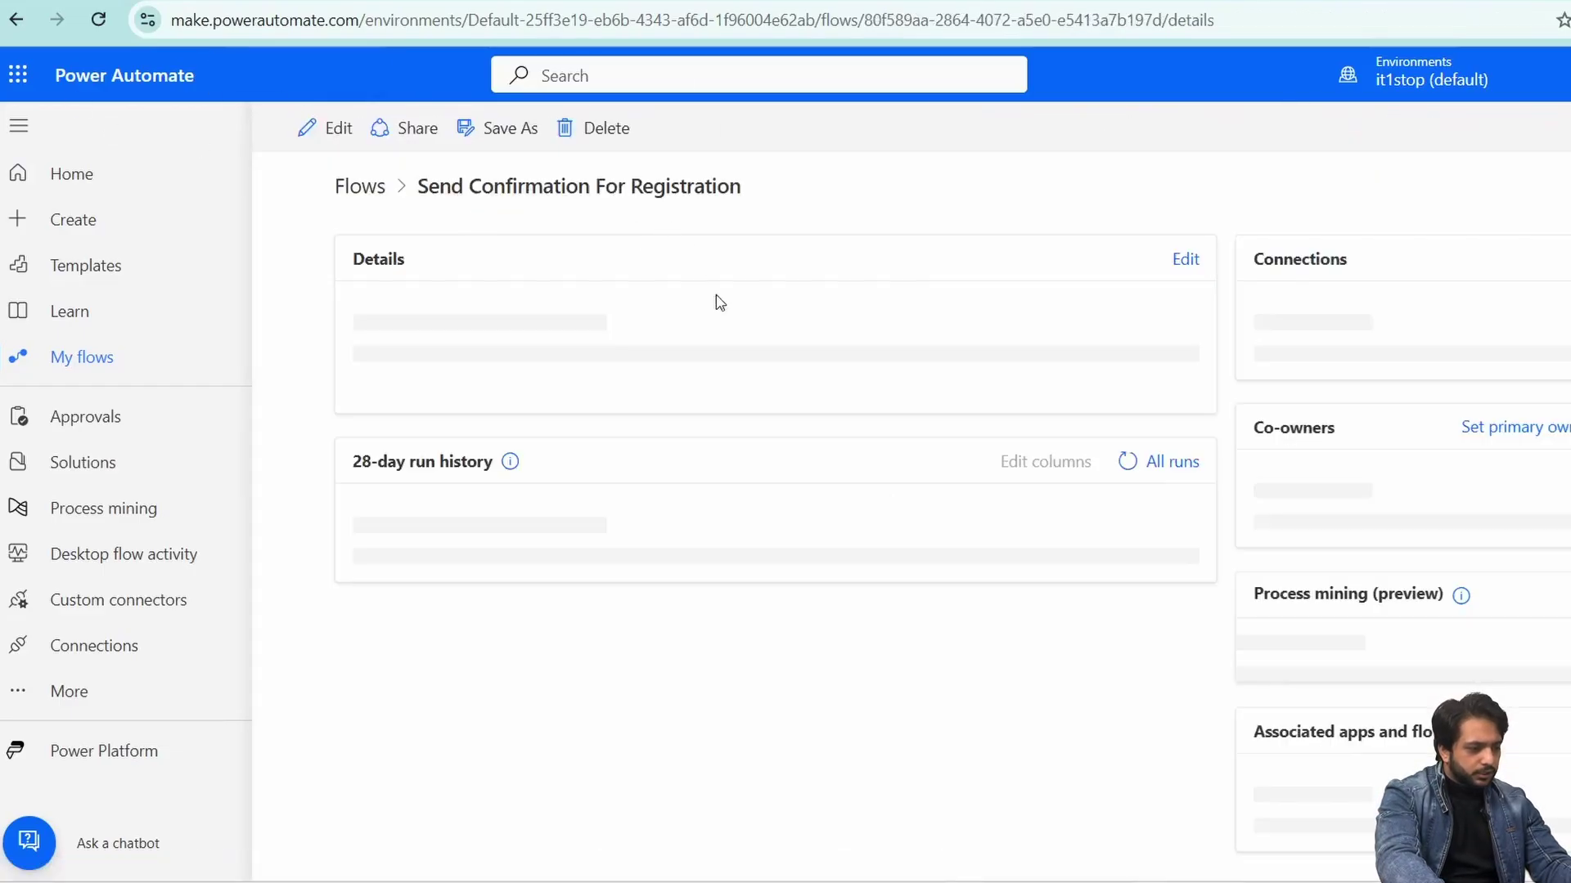
{"action": "scroll", "coordinate": [771, 579], "scroll_direction": "down", "scroll_amount": 2}
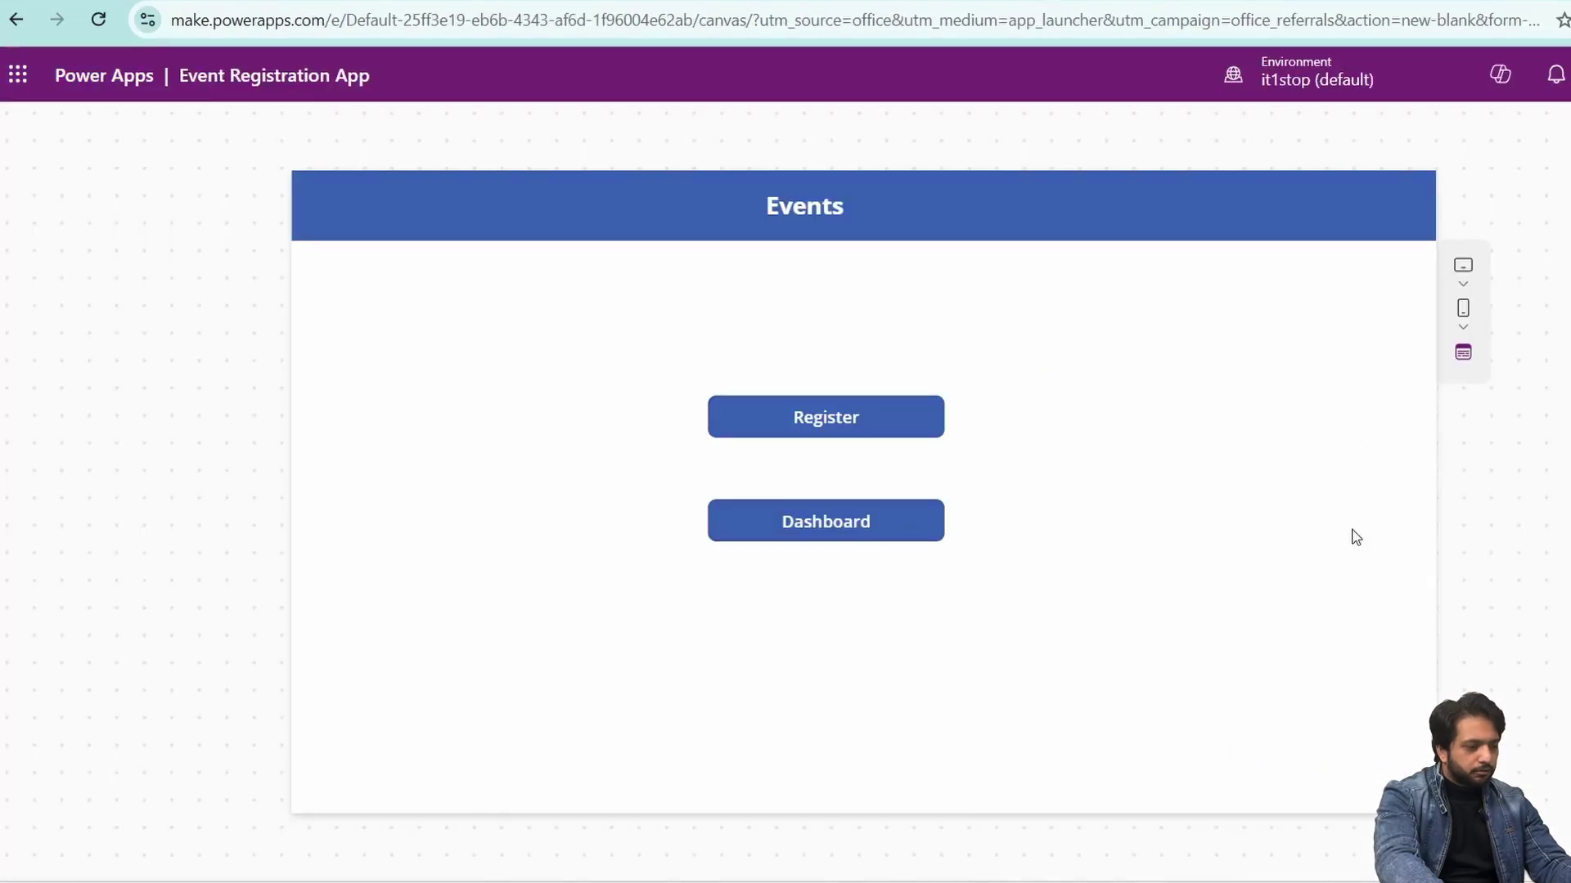
{"action": "left_click", "coordinate": [916, 435]}
{"action": "left_click", "coordinate": [415, 305]}
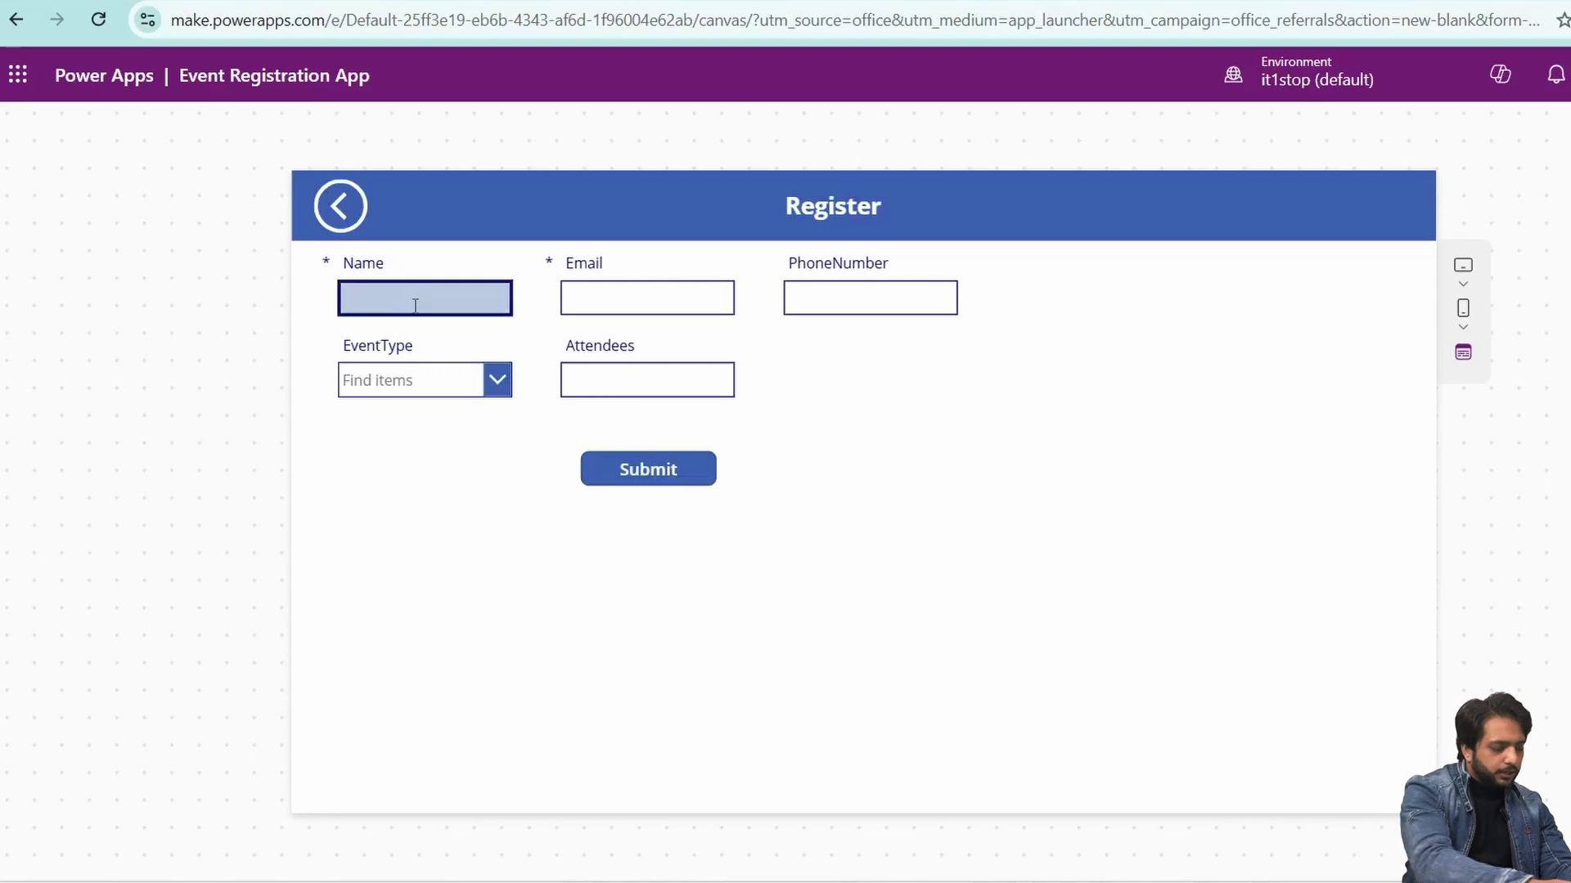
{"action": "key", "text": "Tab"}
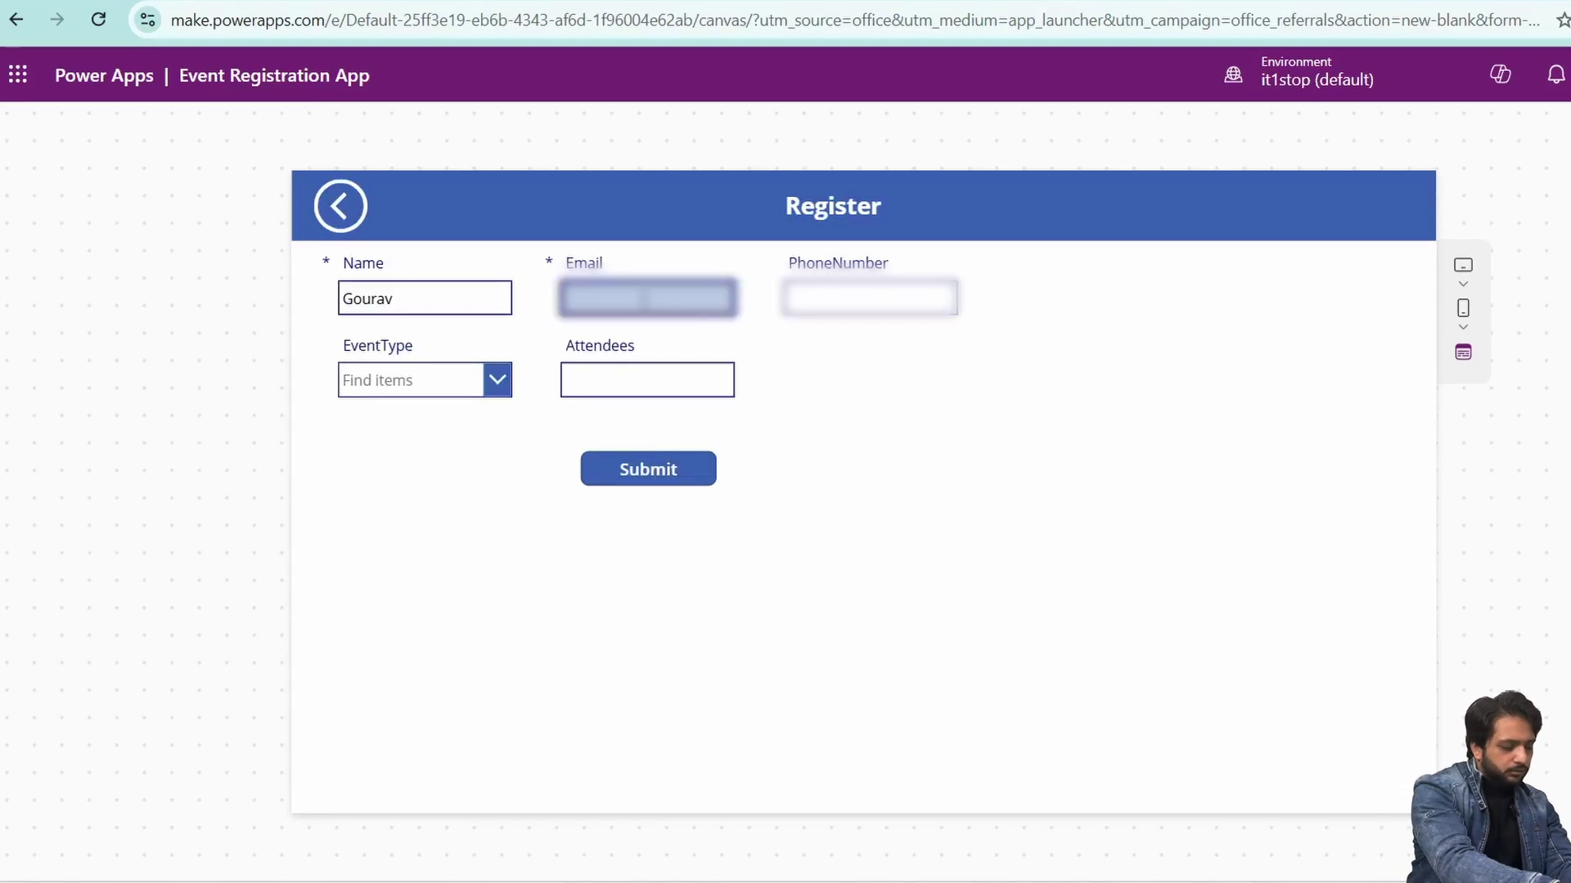
{"action": "key", "text": "Tab"}
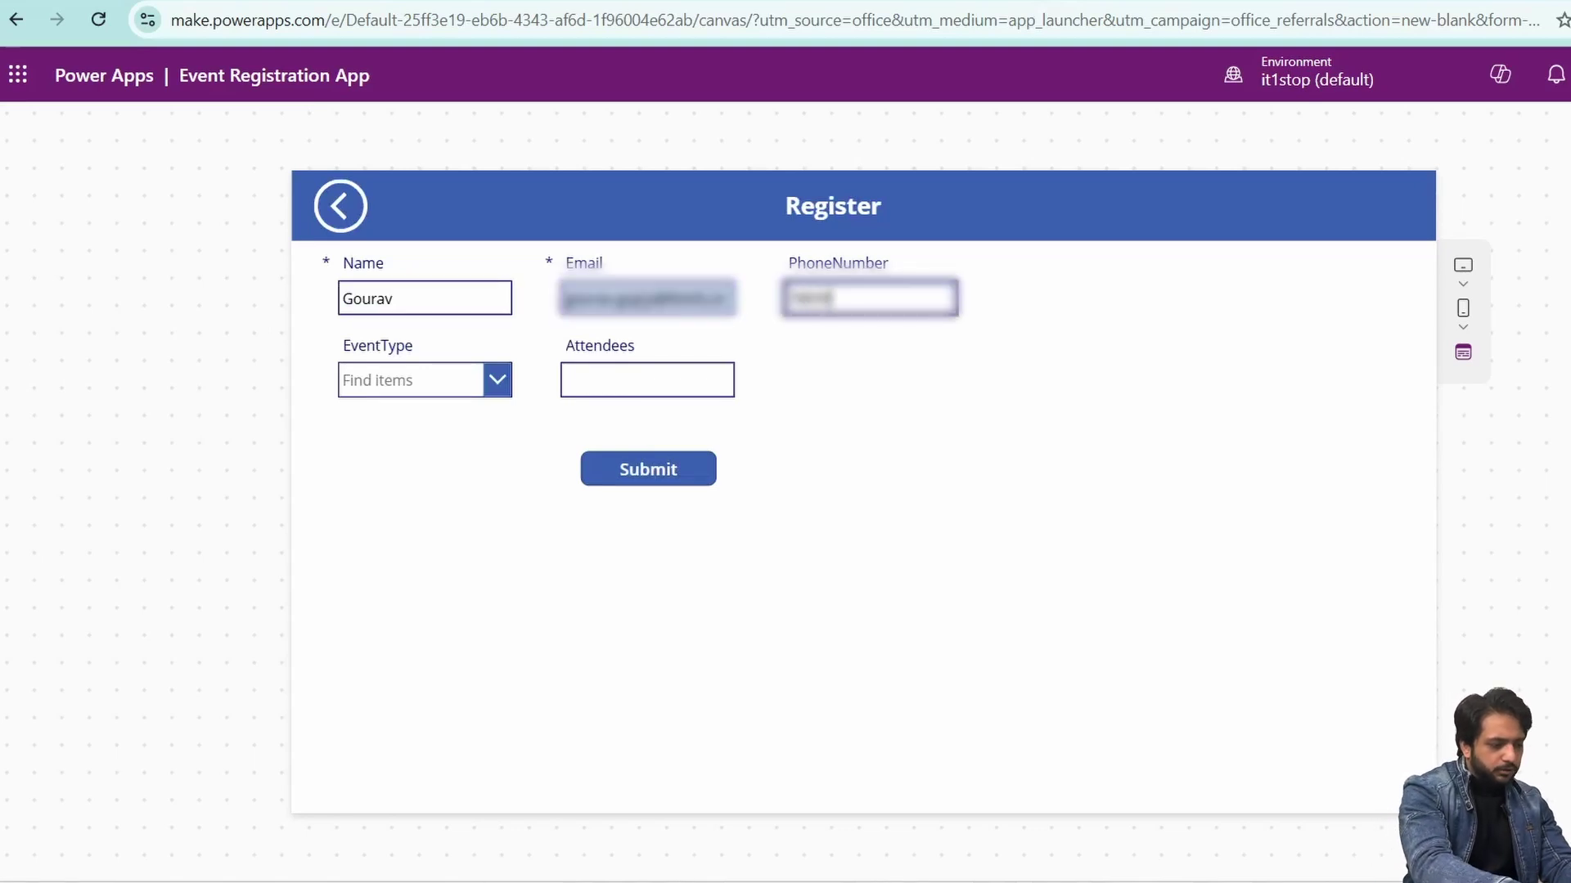
- Choose Workshop as the event type, enter 10 attendees, and submit the registration
{"action": "left_click", "coordinate": [425, 382]}
{"action": "left_click", "coordinate": [377, 501]}
{"action": "key", "text": "Tab"}
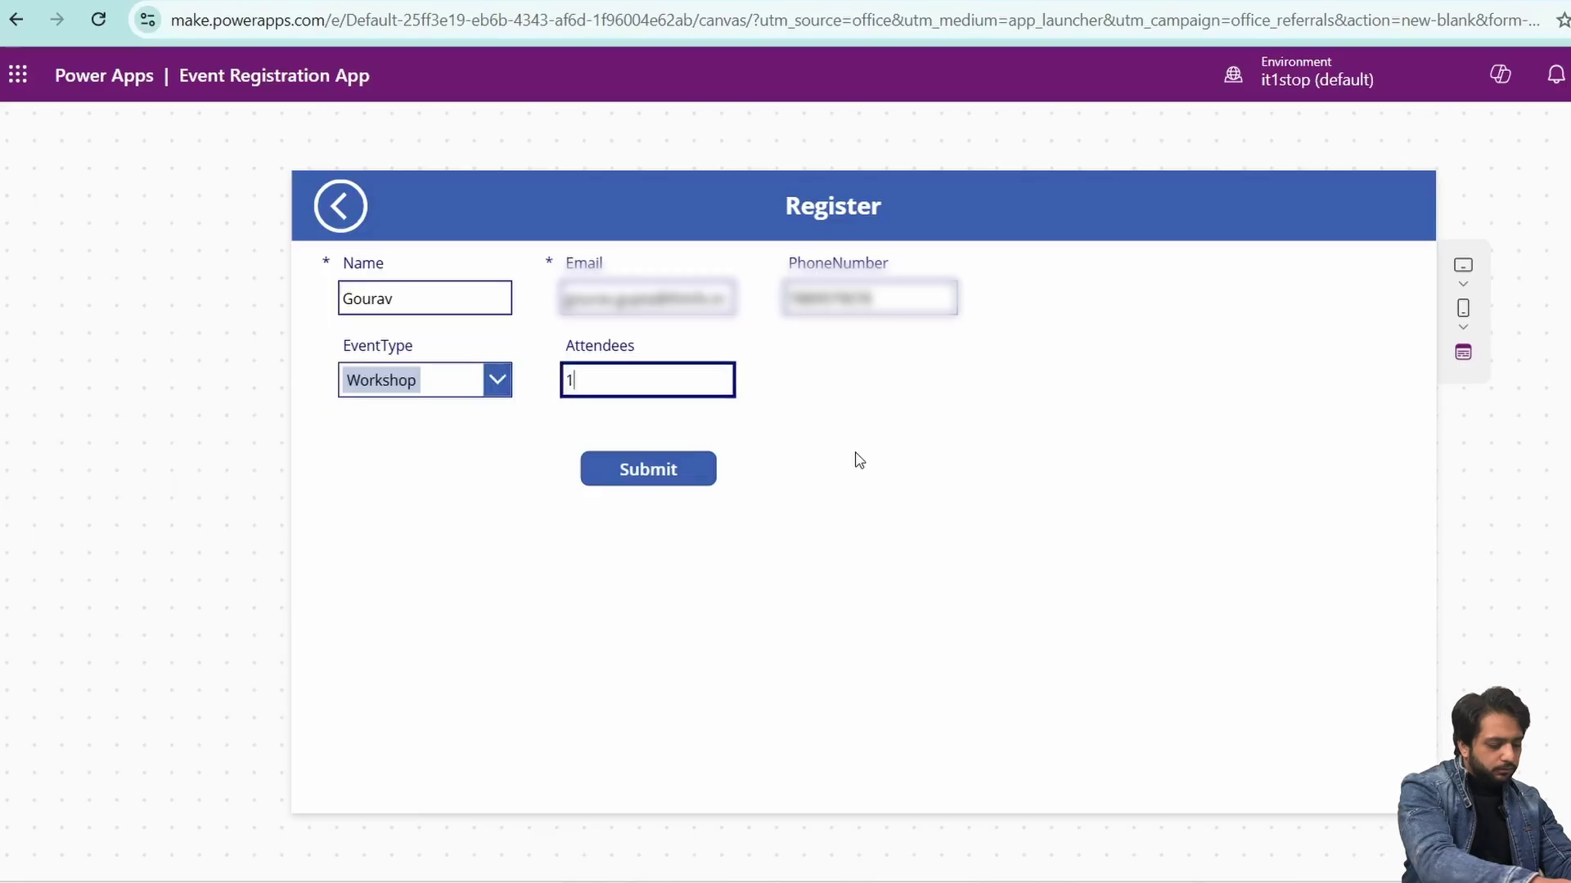
{"action": "type", "text": "10"}
{"action": "left_click", "coordinate": [633, 483]}
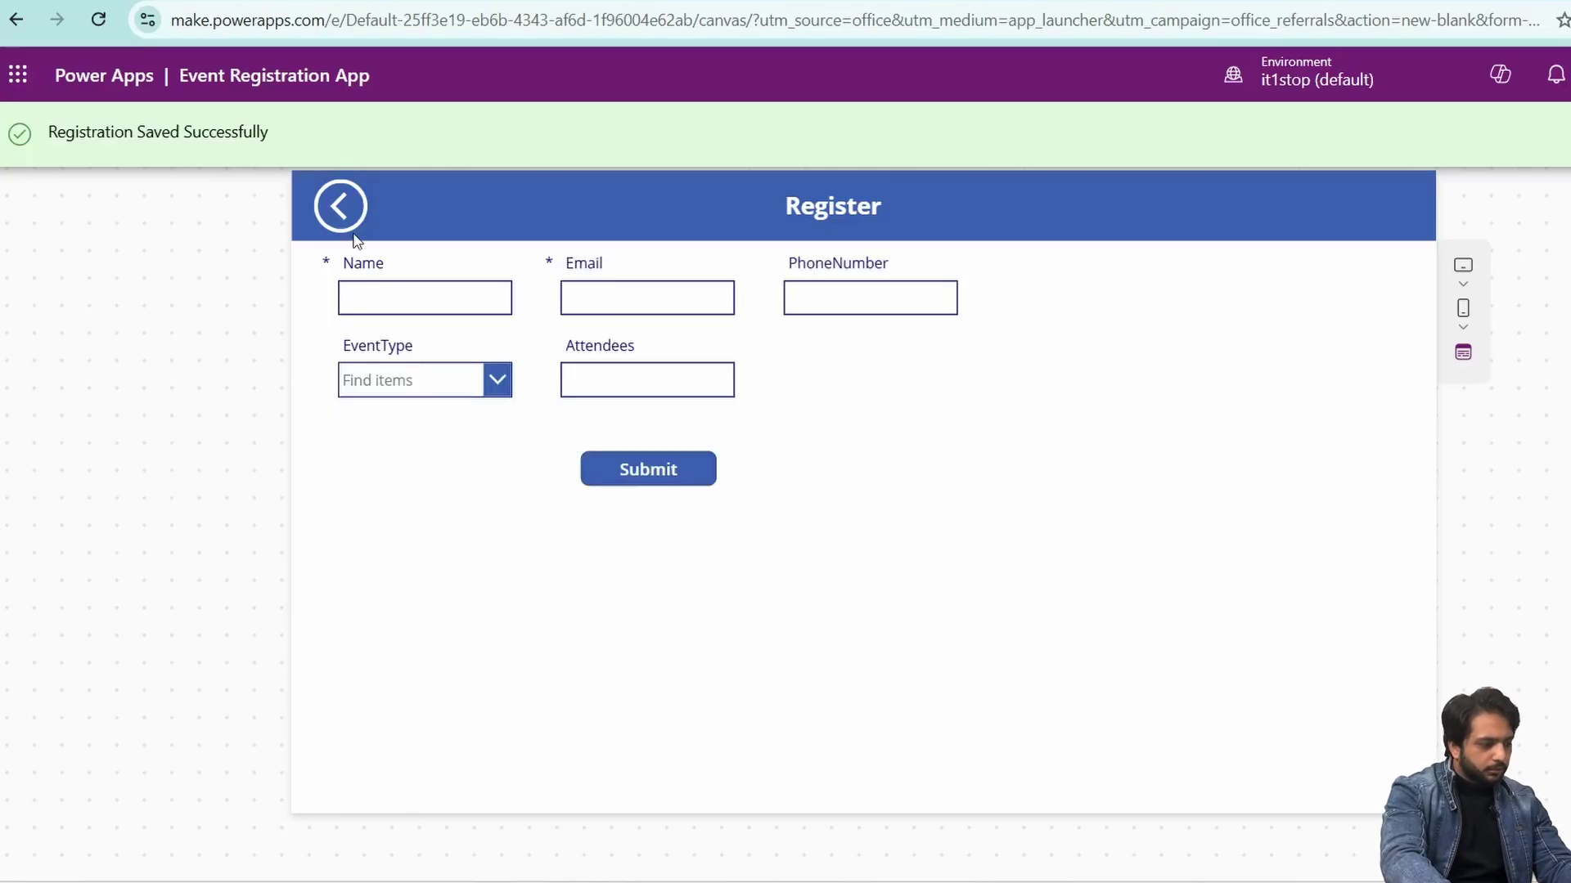
- Check the new Workshop entry on the Admin Dashboard, exit preview, and refresh the flow's run history
{"action": "left_click", "coordinate": [344, 215]}
{"action": "left_click", "coordinate": [823, 523]}
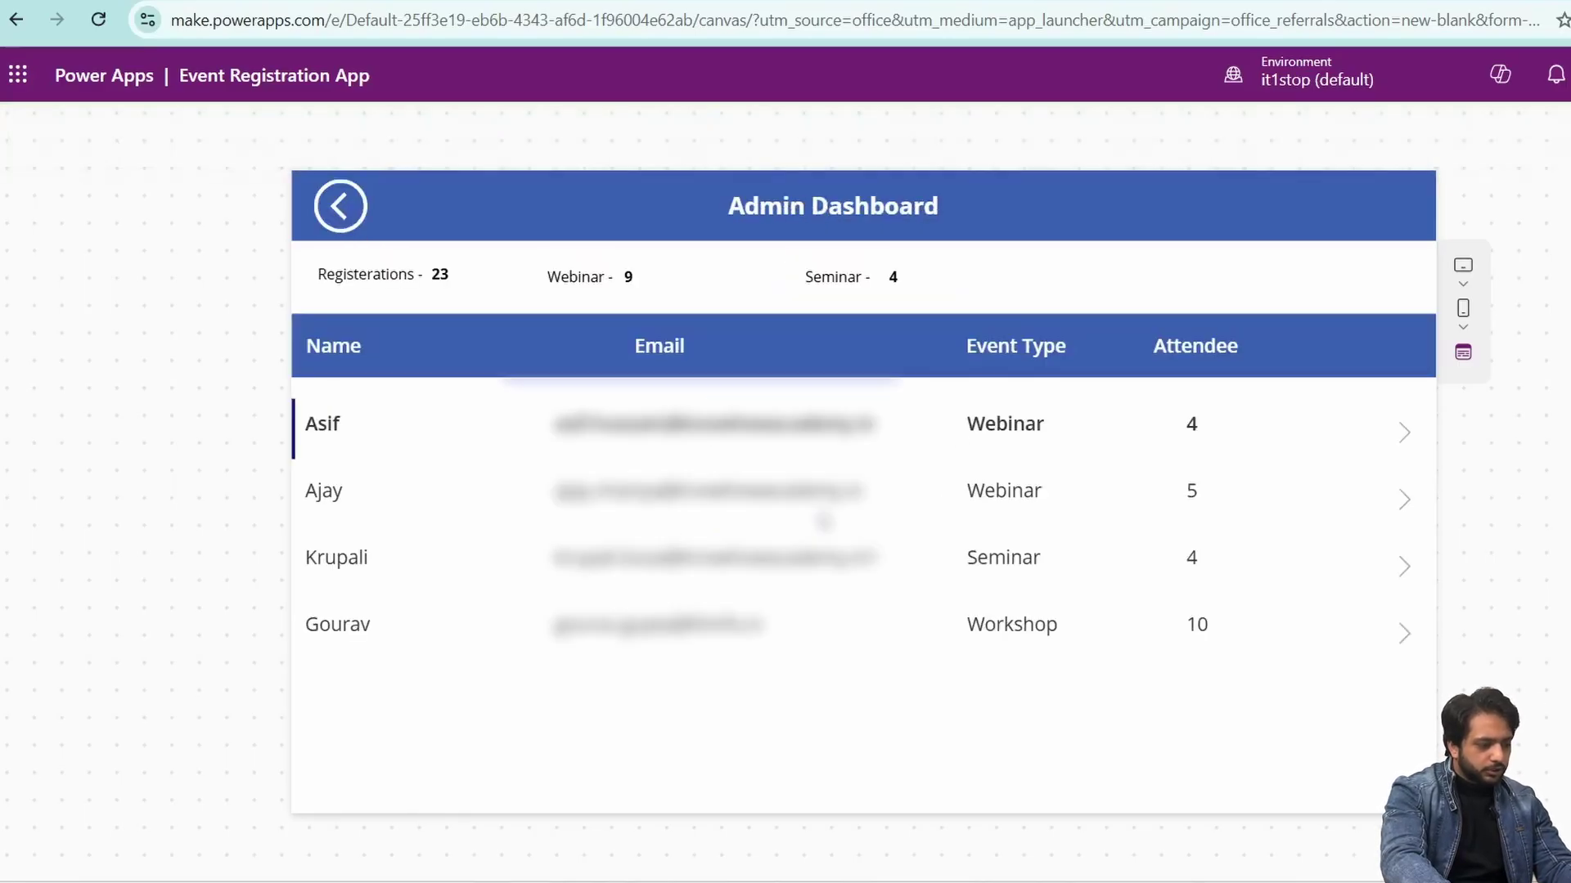
{"action": "left_click", "coordinate": [1140, 627]}
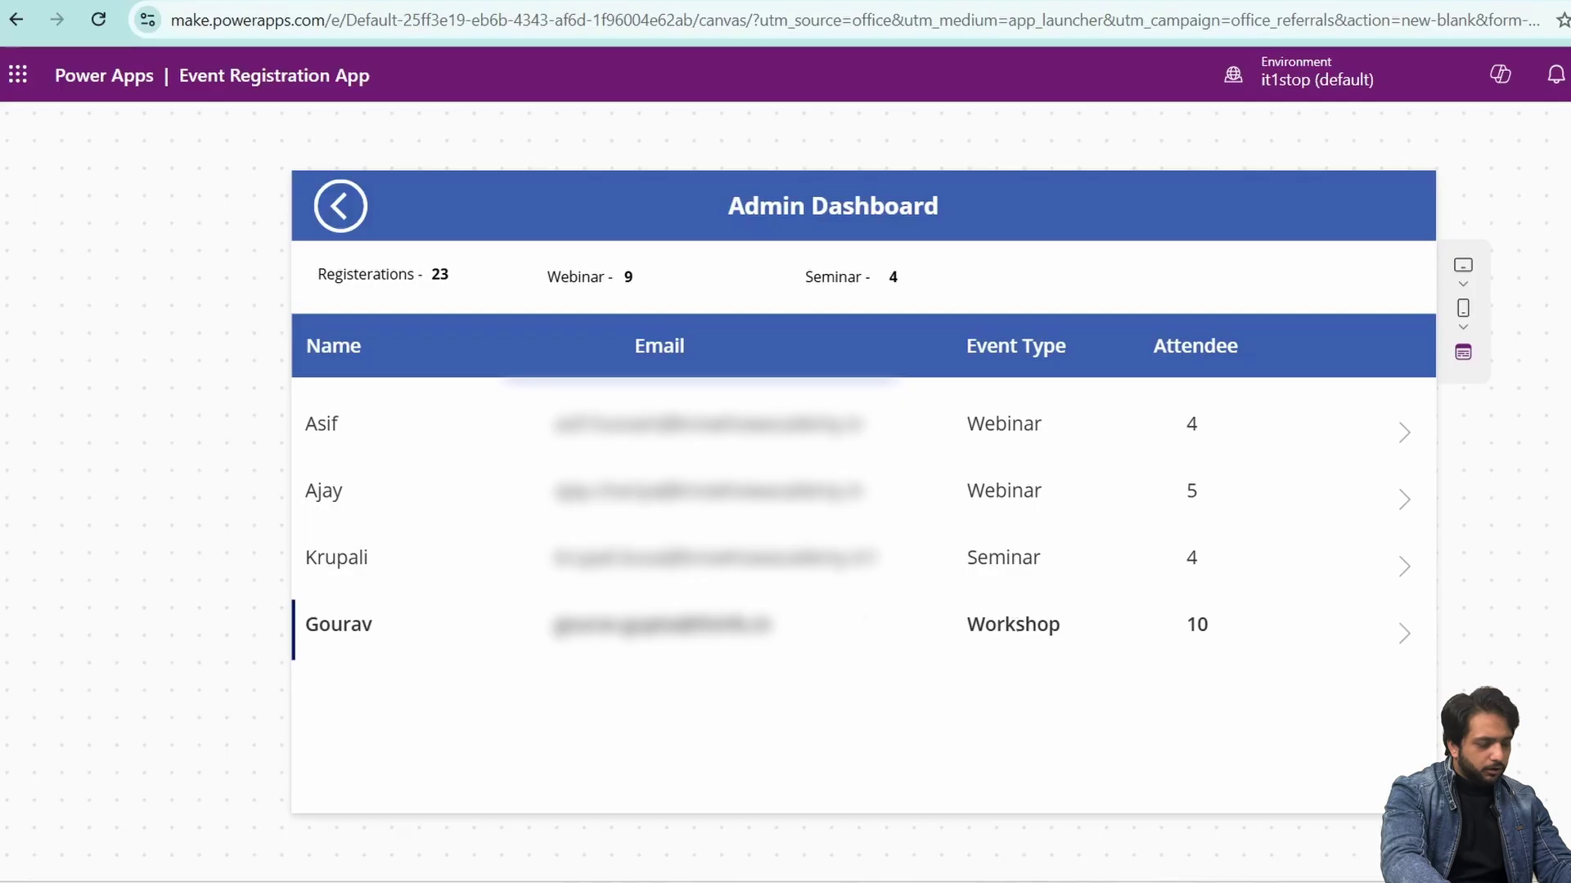
{"action": "key", "text": "Escape"}
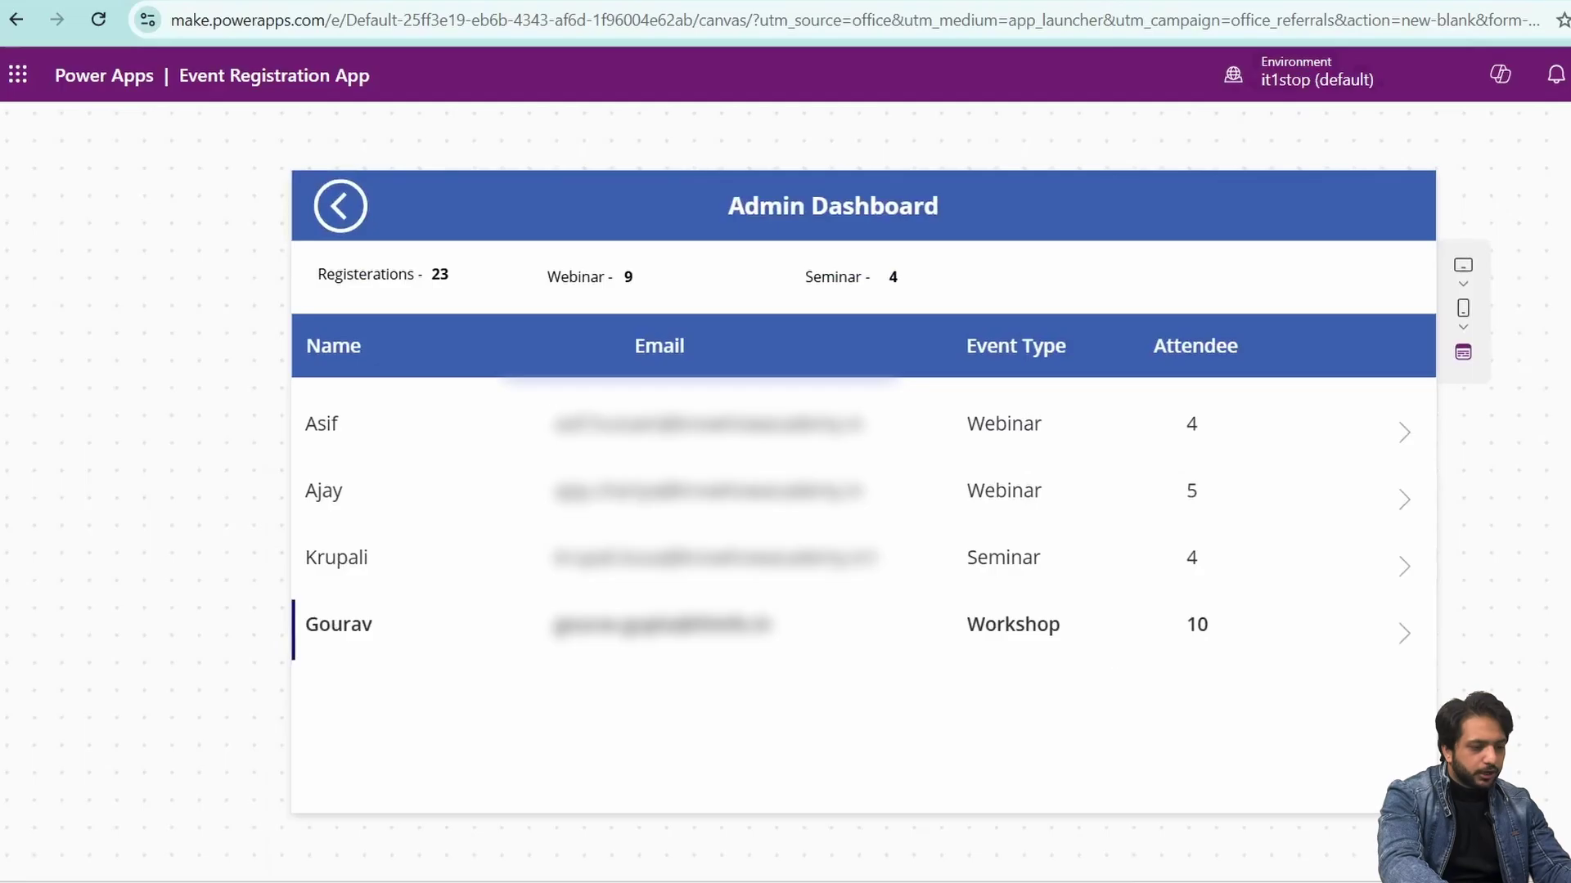
{"action": "key", "text": "Escape"}
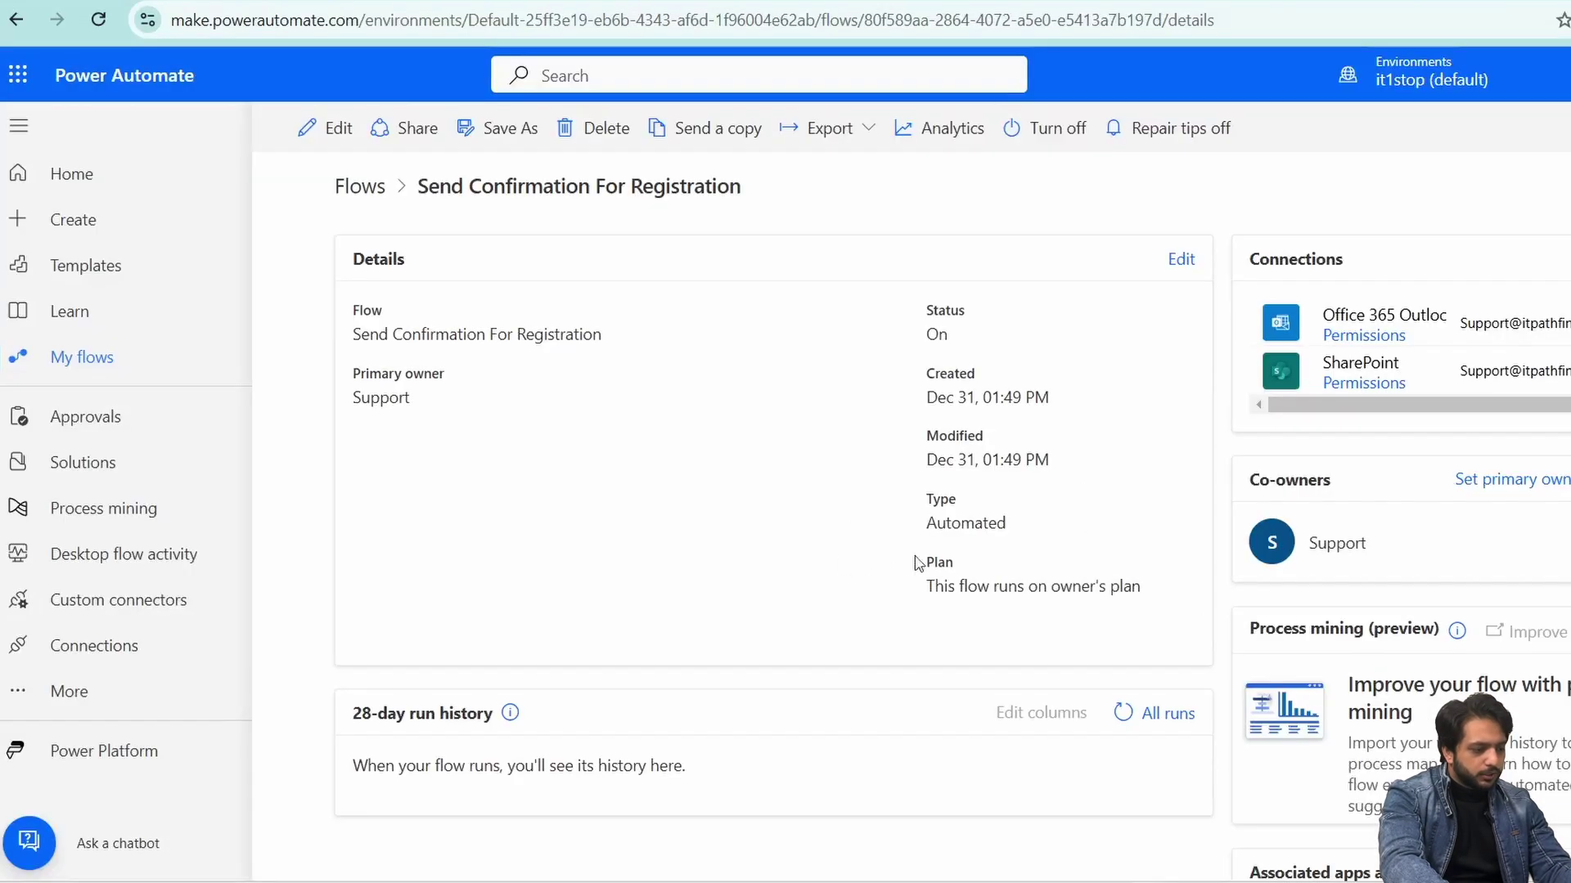
{"action": "scroll", "coordinate": [1014, 589], "scroll_direction": "down", "scroll_amount": 1}
{"action": "left_click", "coordinate": [1118, 608]}
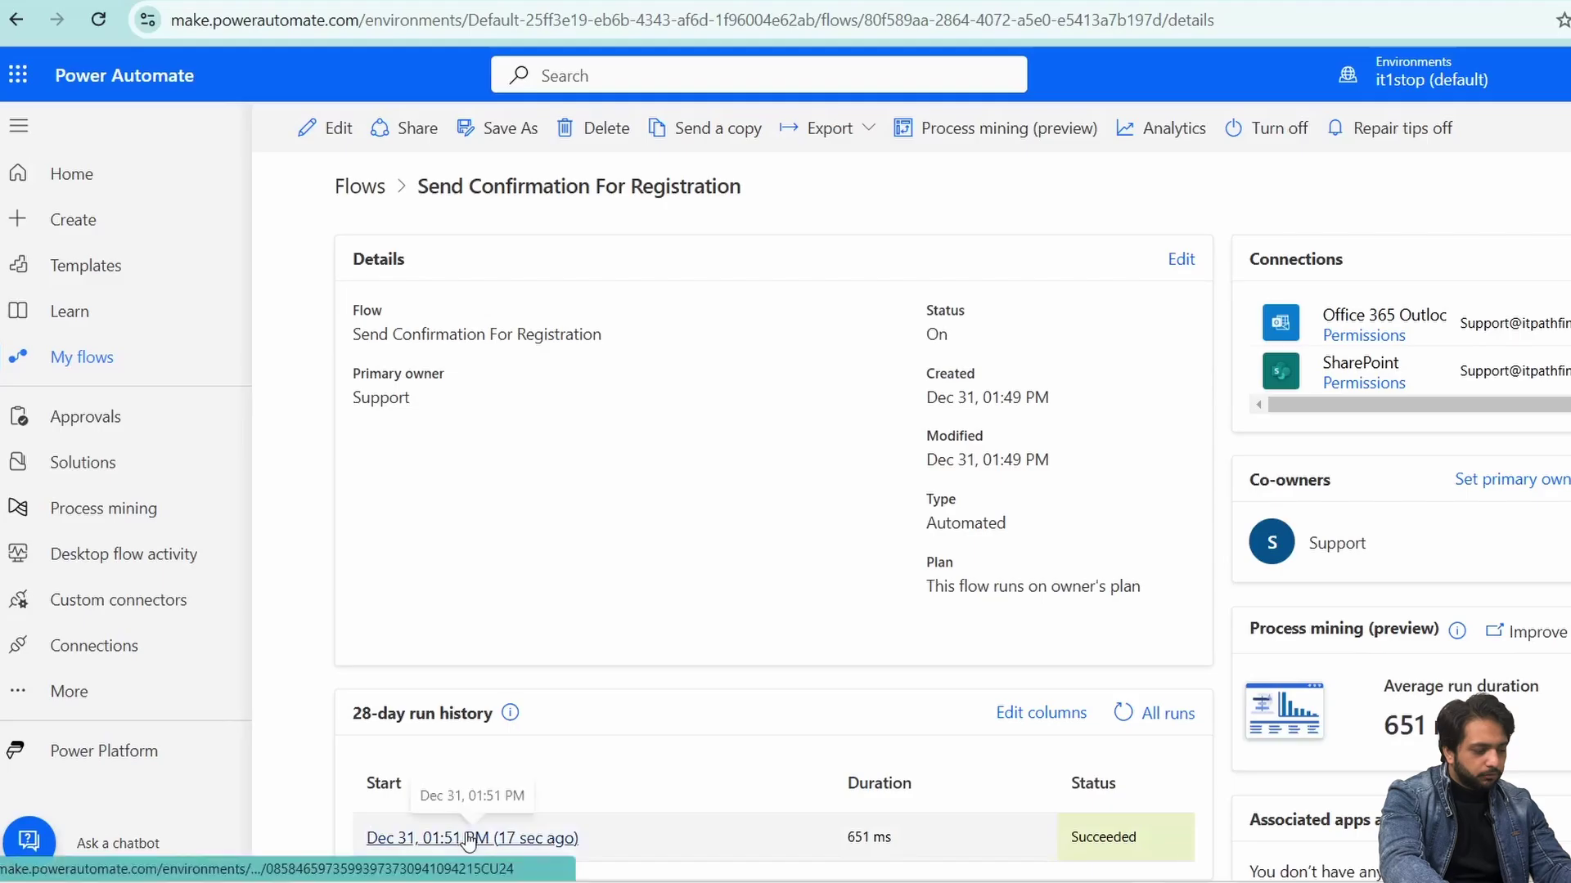
- Read the 'Thank you for Registrering' email in Outlook, then return to Power Apps Studio
{"action": "key", "text": "alt+Tab"}
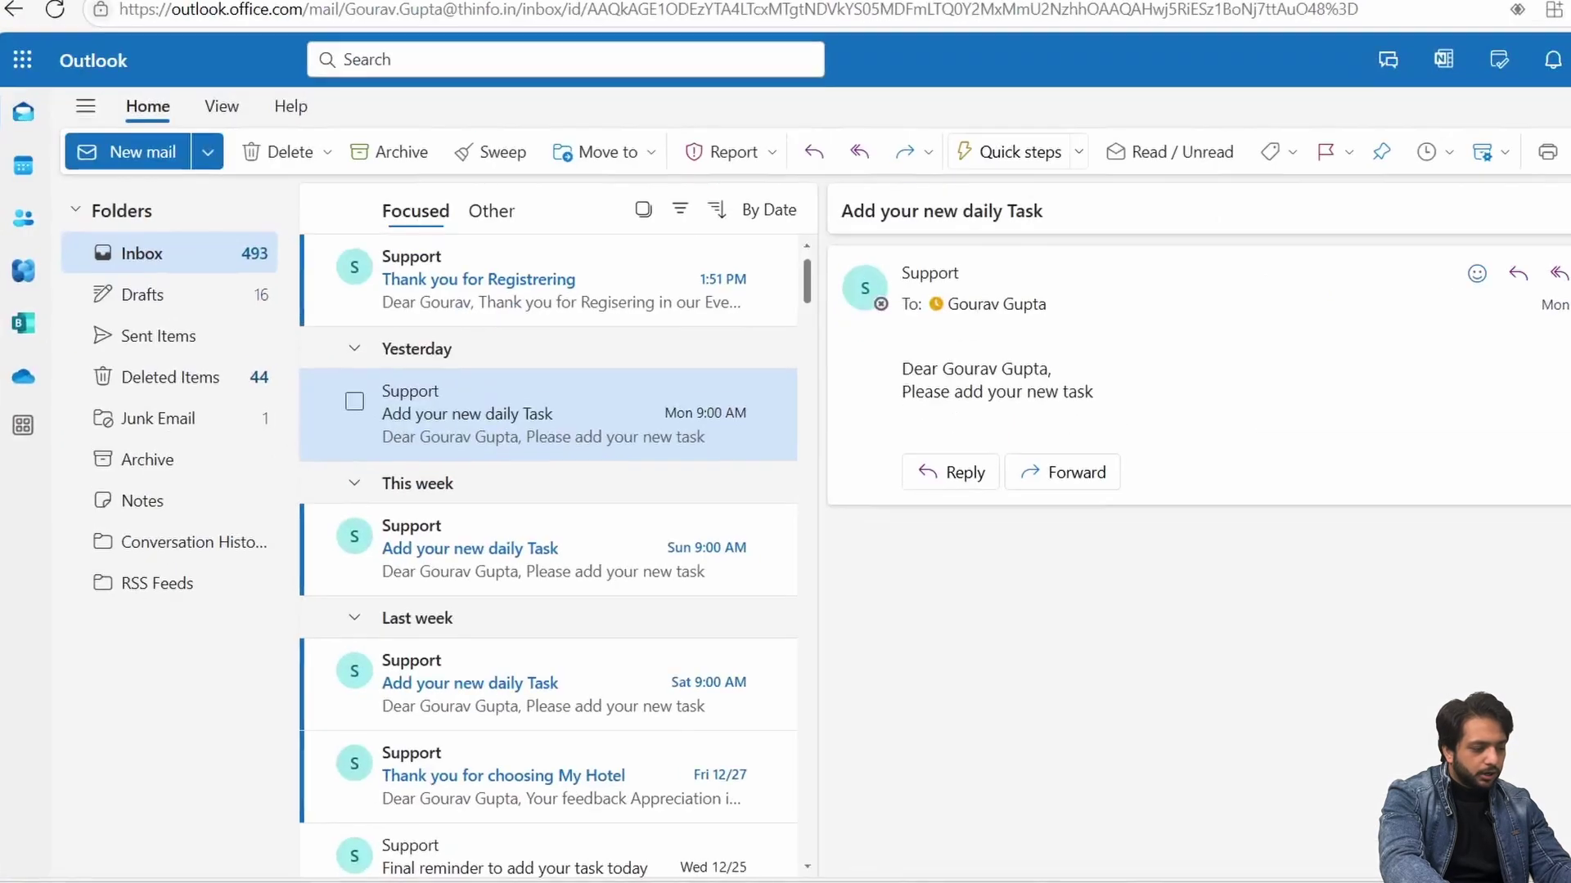
{"action": "left_click", "coordinate": [594, 280]}
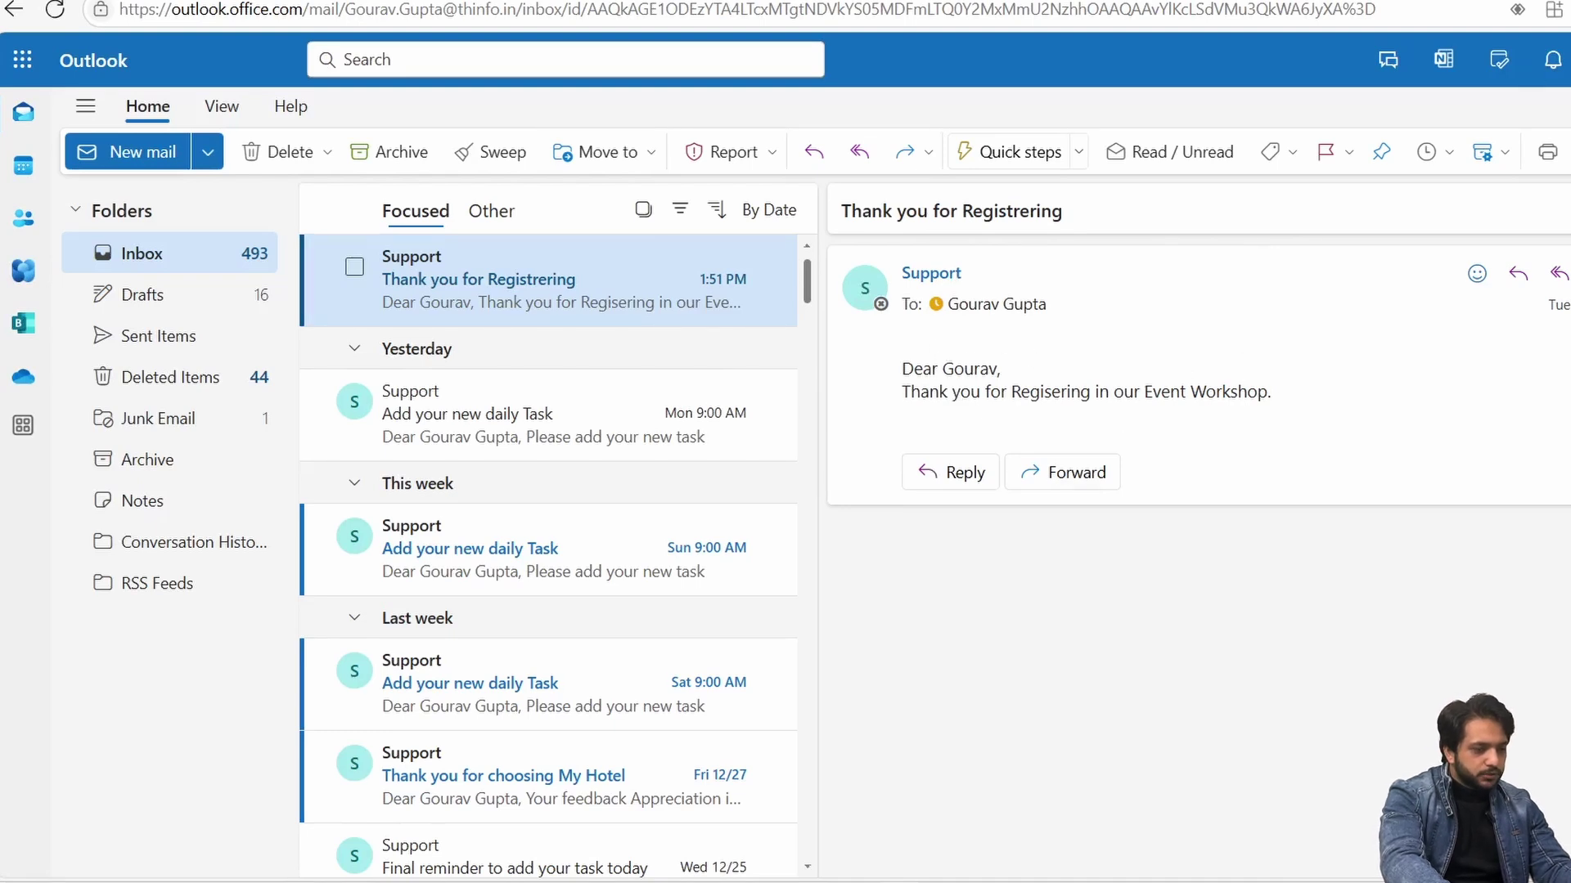
{"action": "key", "text": "alt+Tab"}
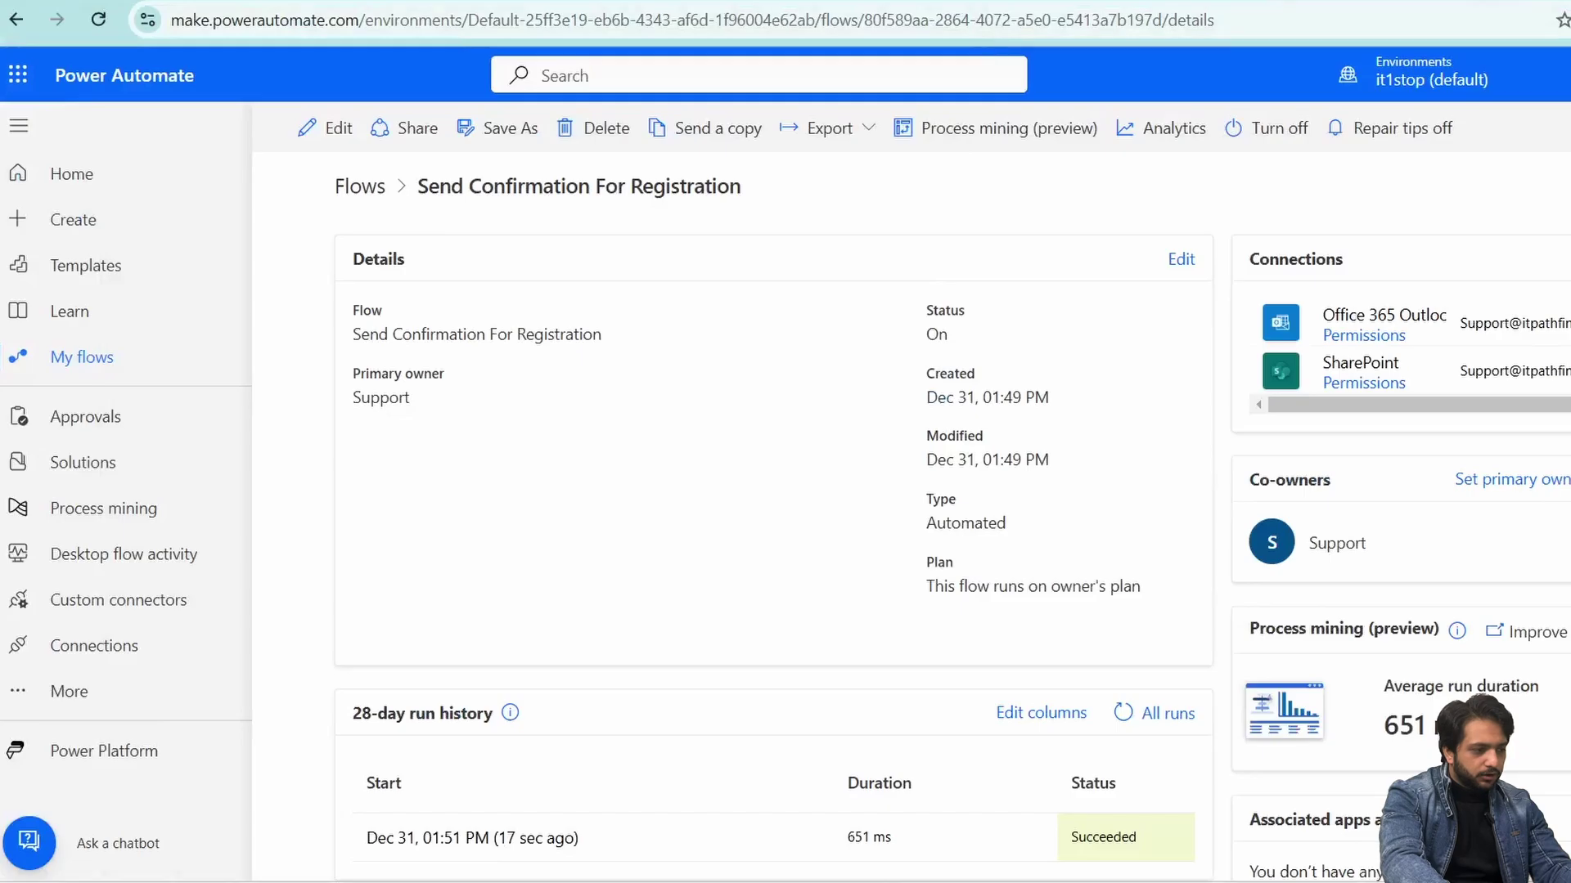
{"action": "key", "text": "alt+Tab"}
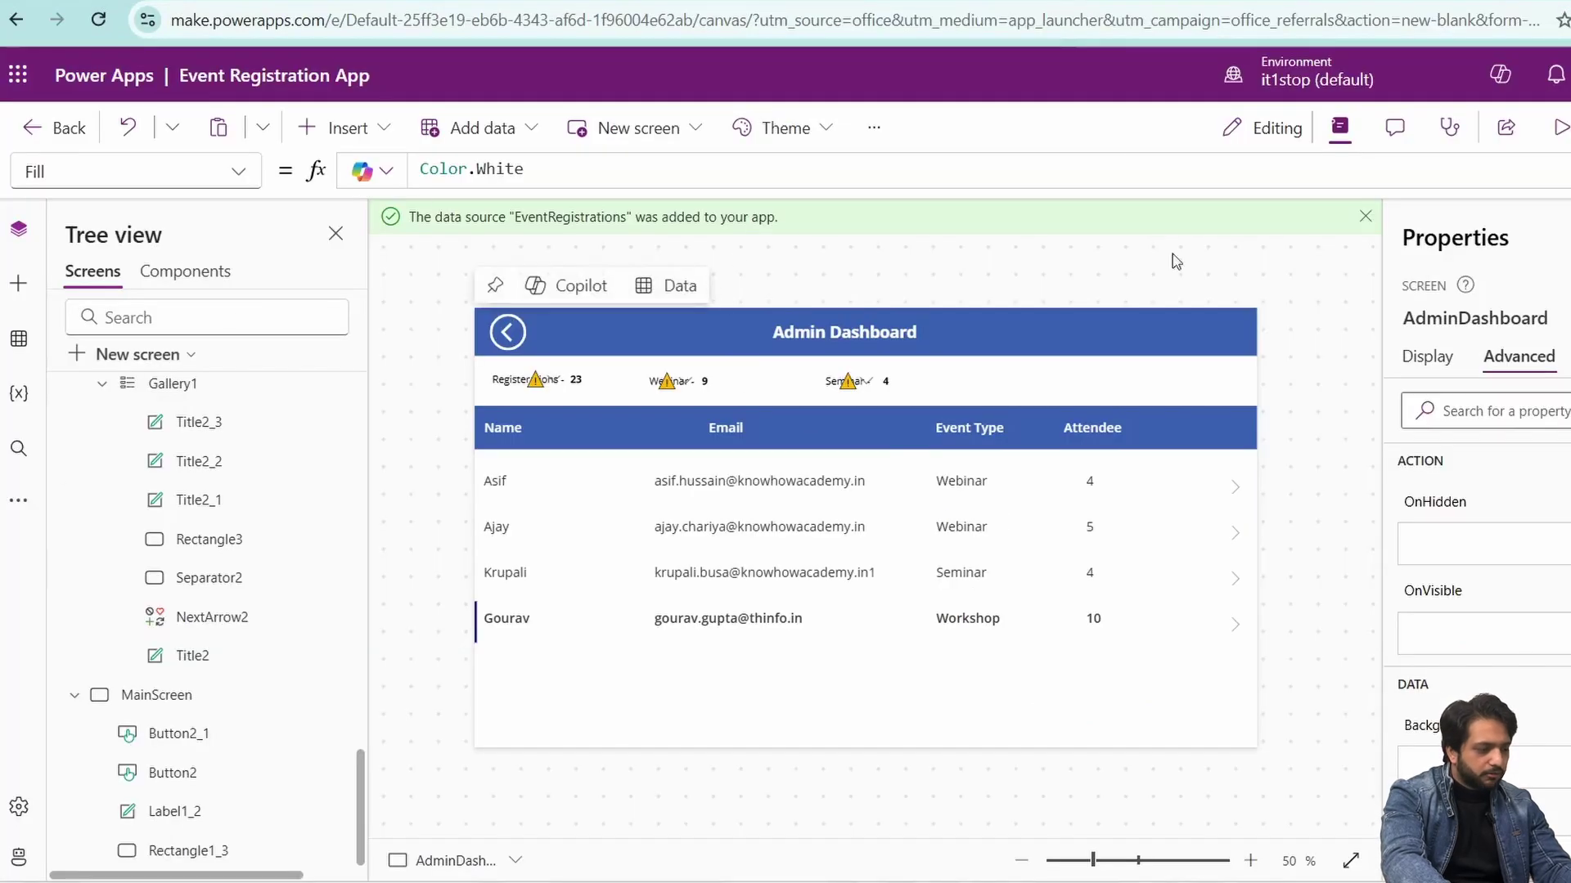